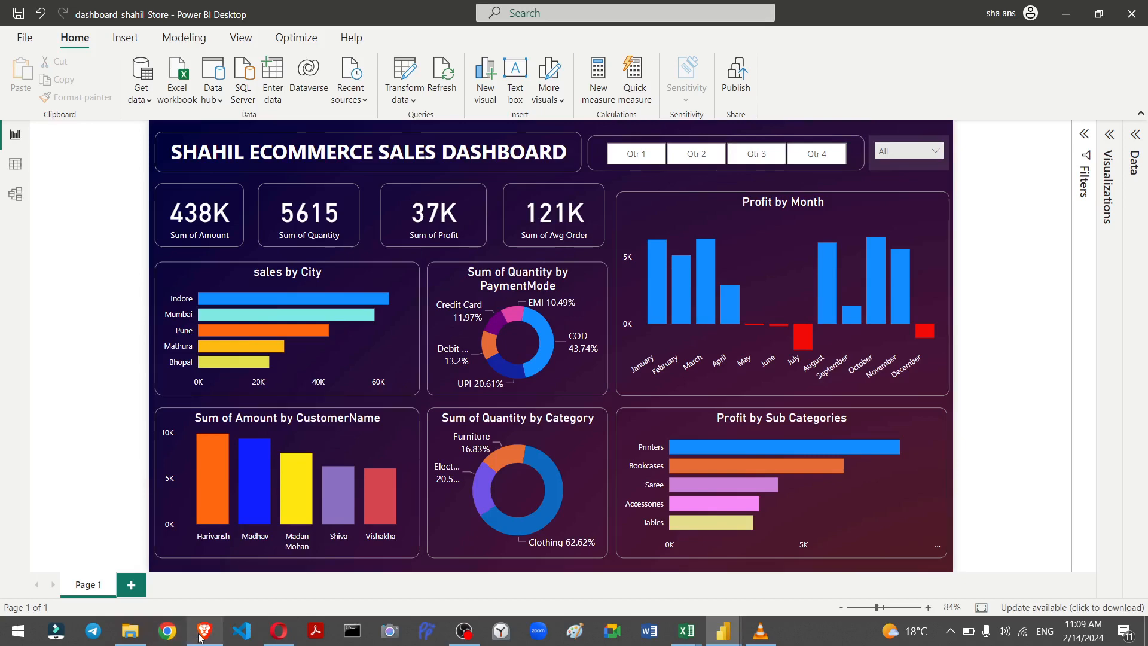
# Step: Open the Orders.csv sheet in Excel and autofit the Order Date column so the dates show fully
pyautogui.moveTo(204, 635)
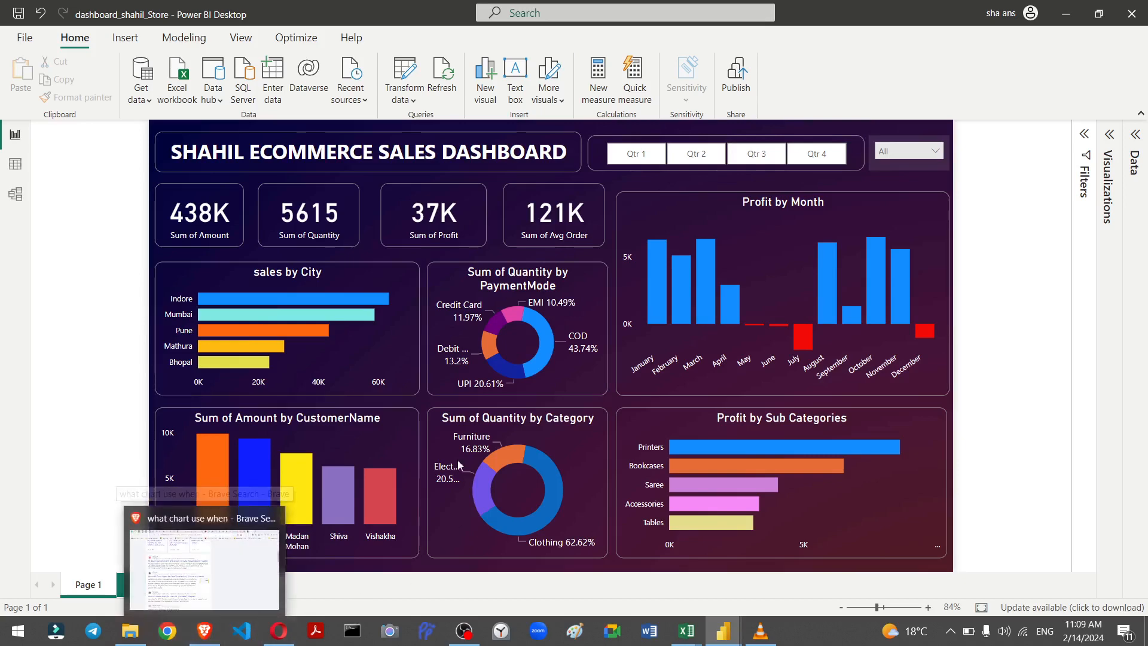
pyautogui.click(132, 637)
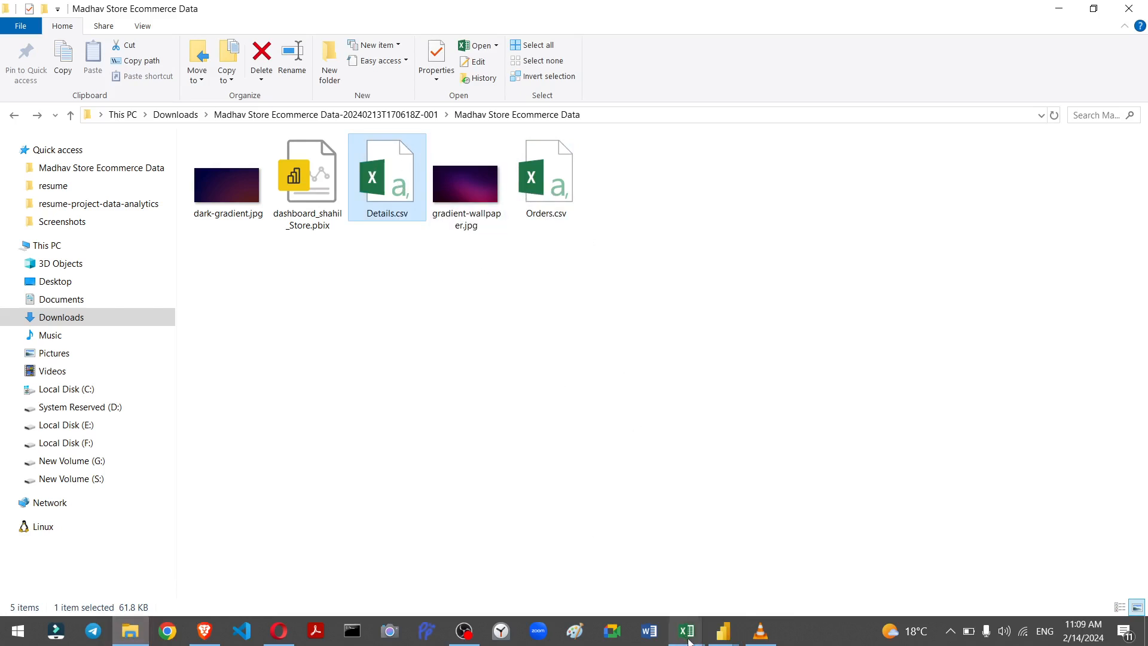
pyautogui.moveTo(691, 641)
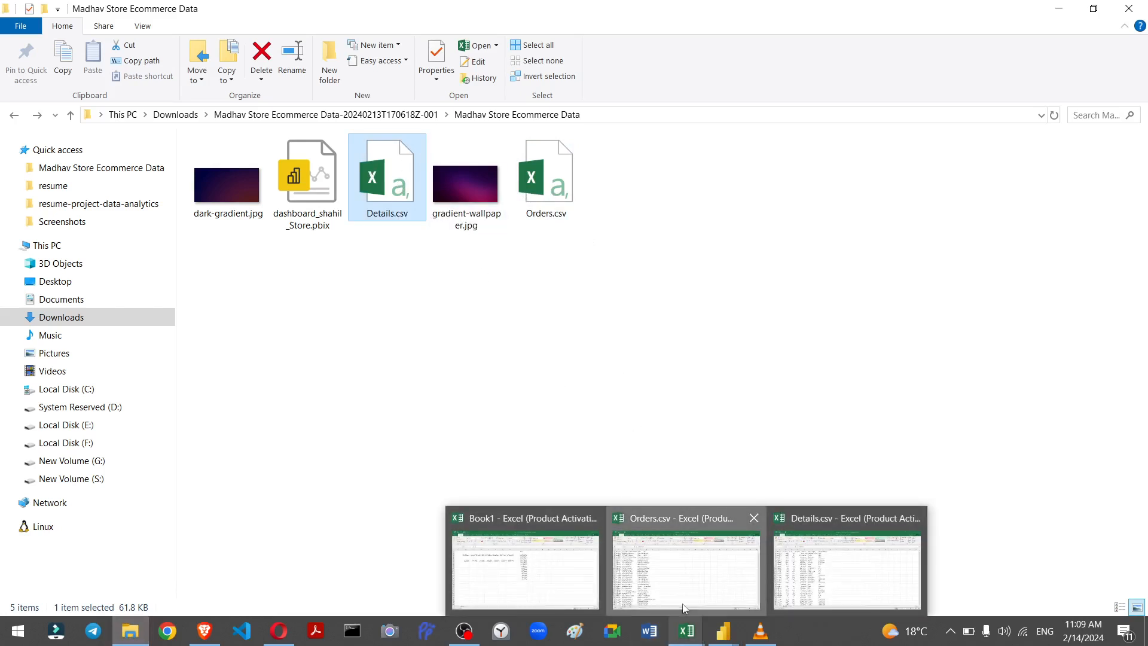
pyautogui.click(642, 580)
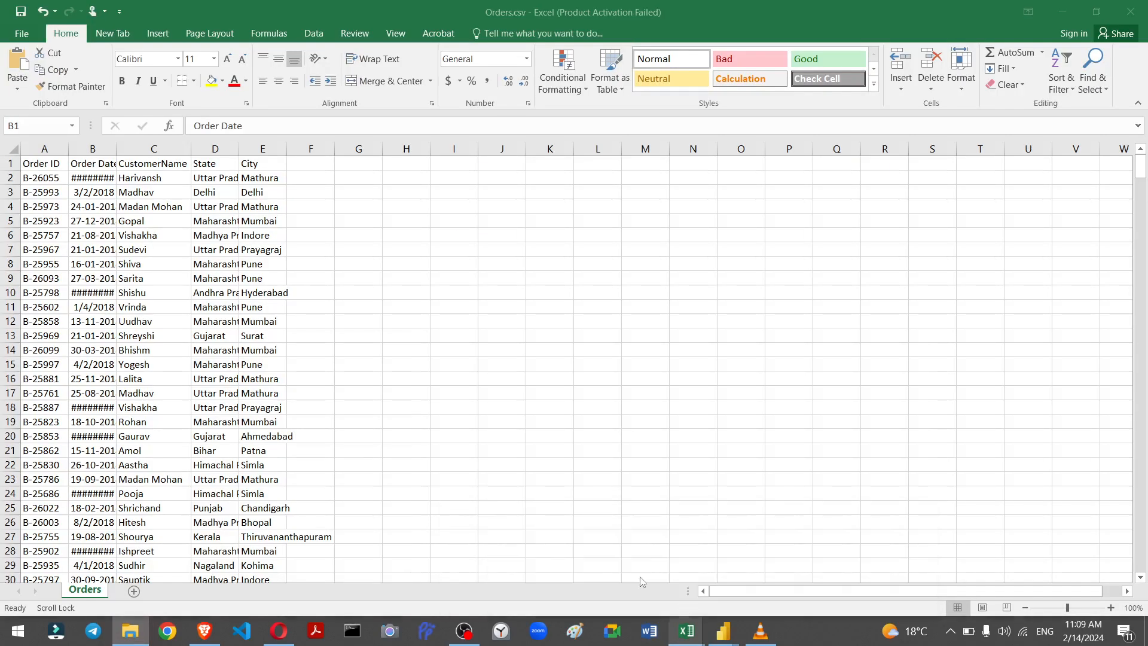
pyautogui.doubleClick(116, 147)
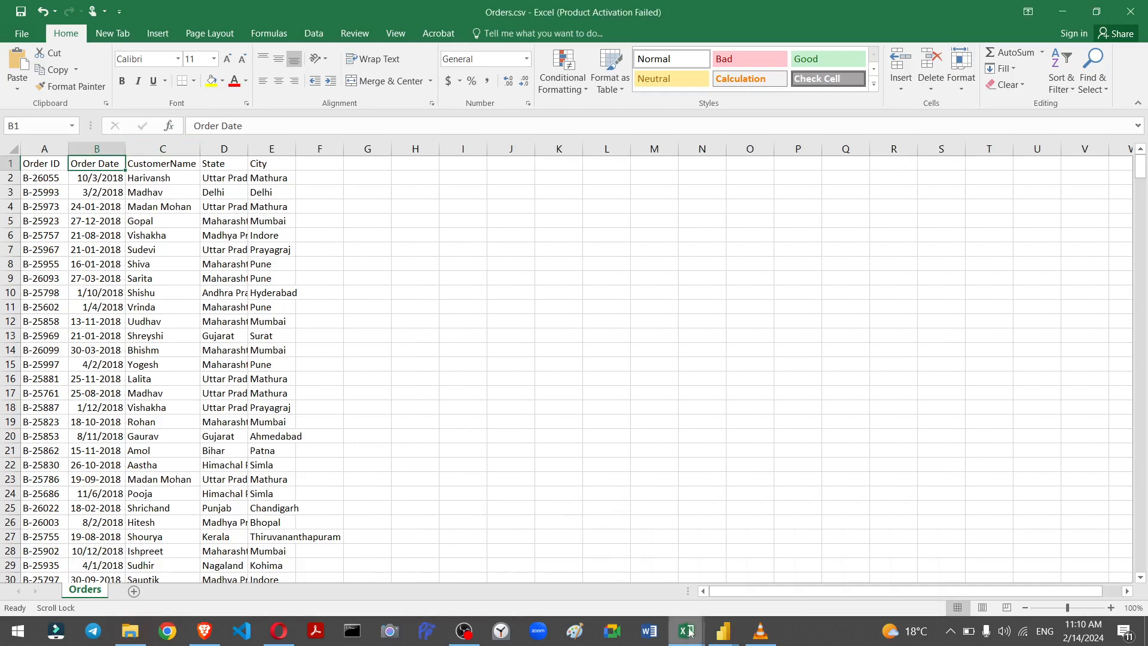
# Step: Review the Details.csv sheet, undoing an accidental entry in cell A1
pyautogui.moveTo(691, 632)
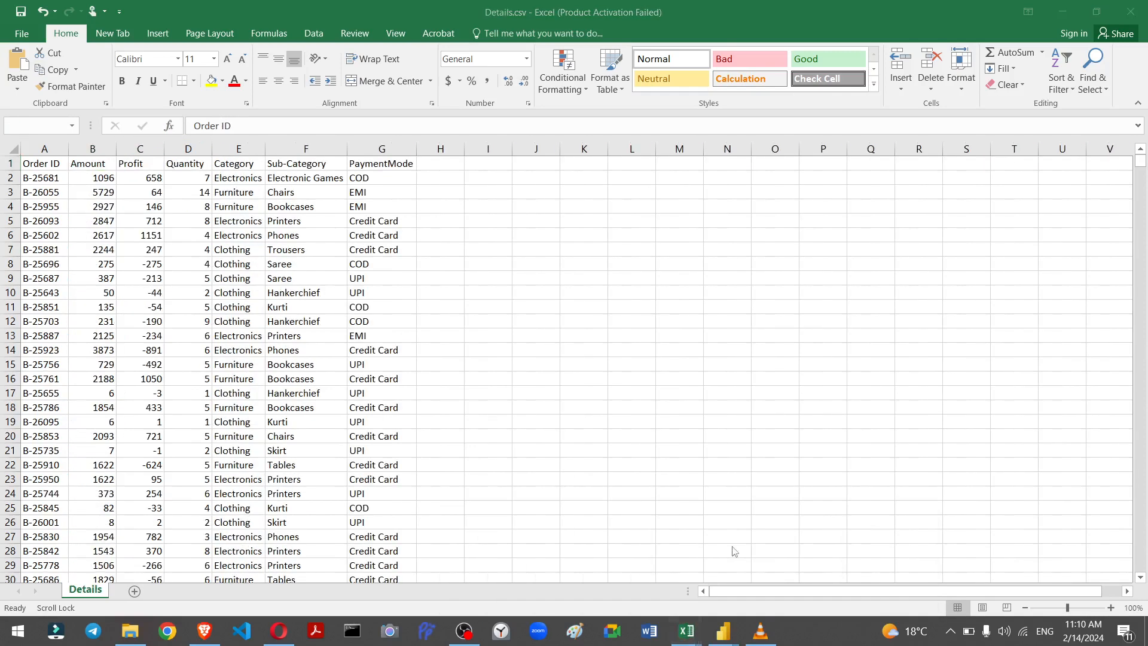
pyautogui.click(847, 562)
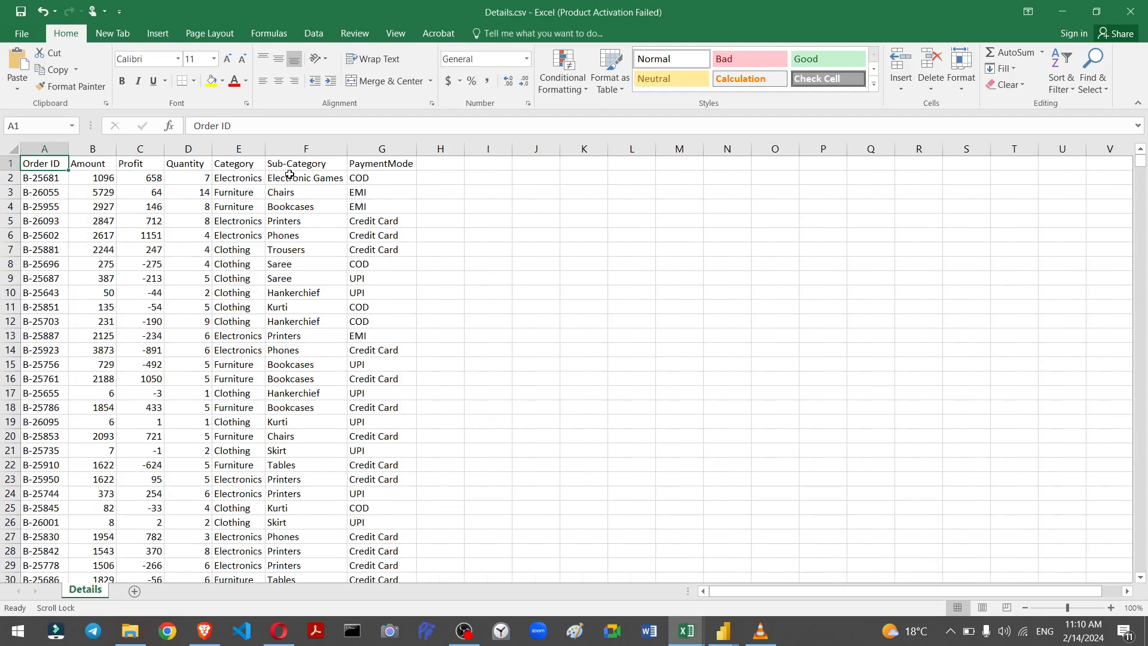
pyautogui.write('??')
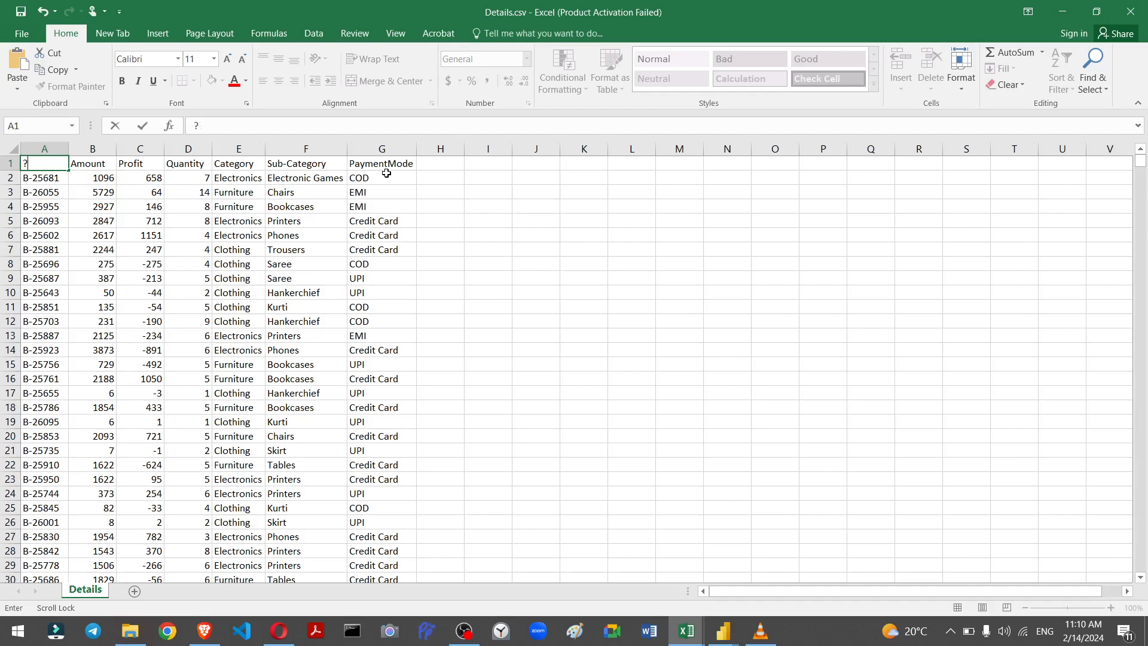
pyautogui.hotkey('ctrl', 'z')
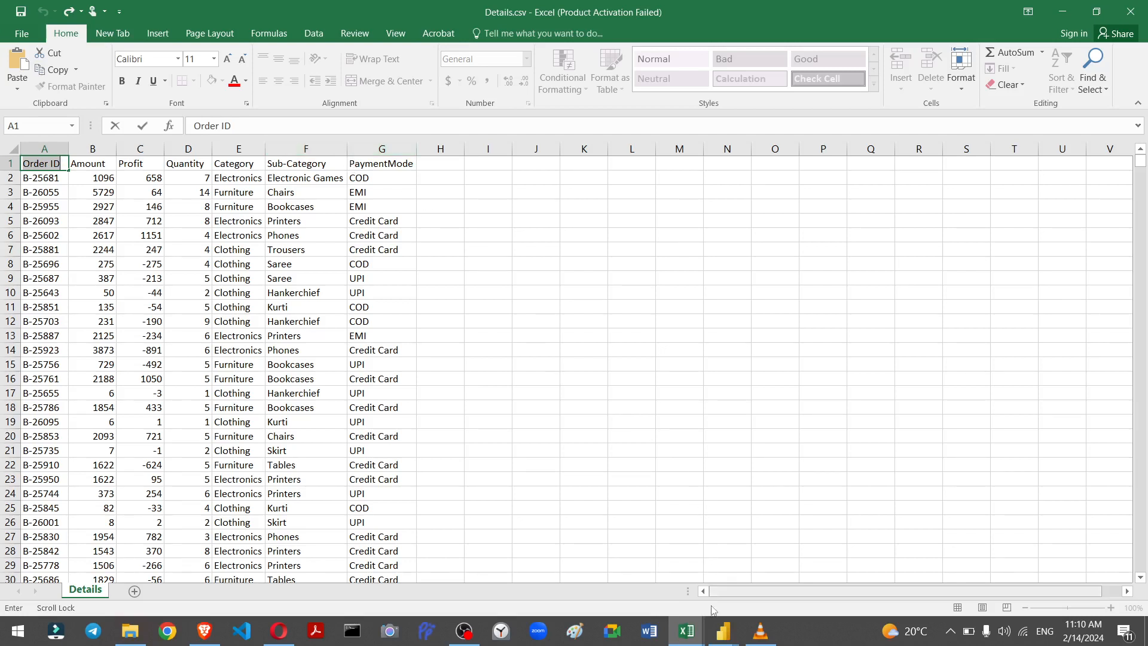
# Step: Return to the sales dashboard and inspect the Profit by Month and Profit by Sub Categories tooltips
pyautogui.moveTo(739, 631)
pyautogui.click(772, 576)
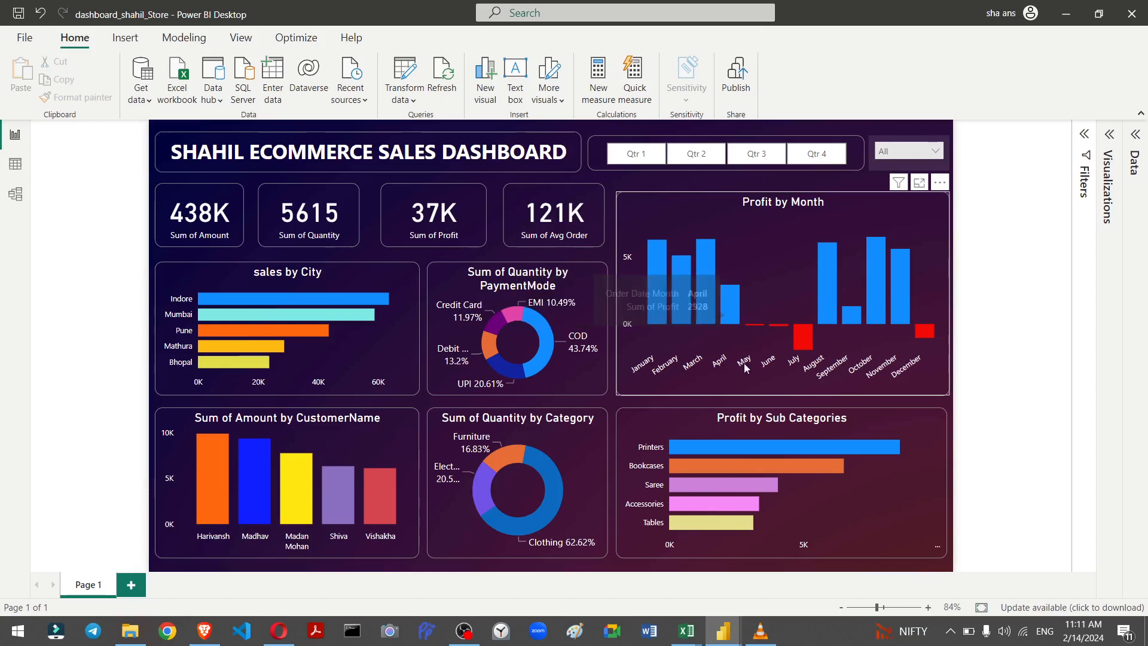
pyautogui.moveTo(737, 450)
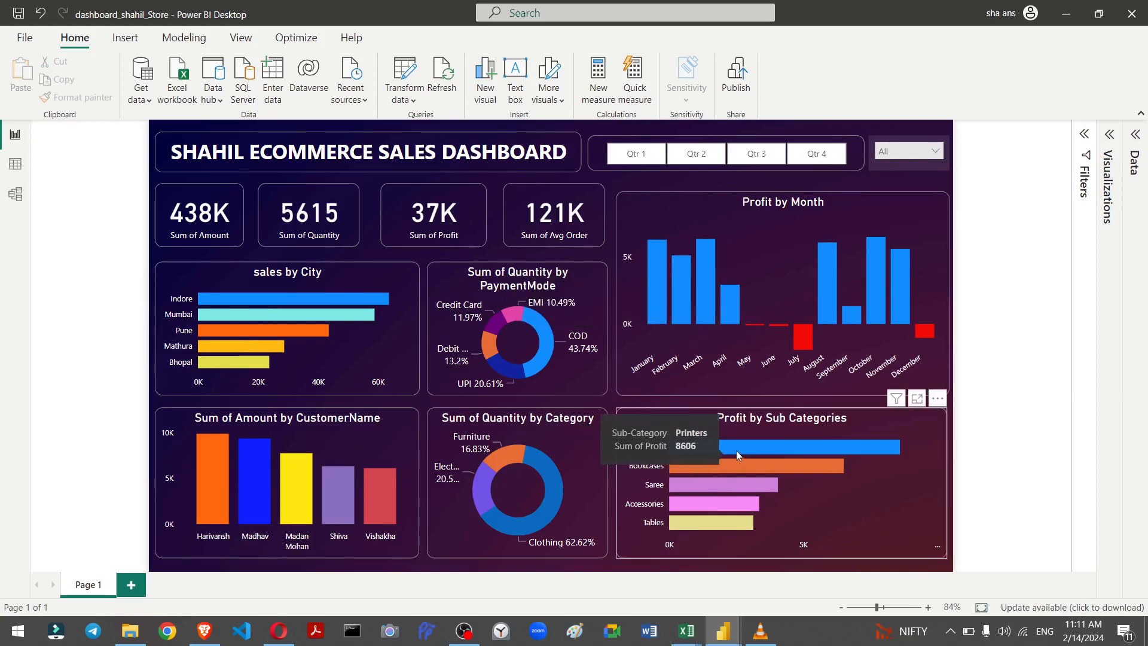
pyautogui.moveTo(718, 529)
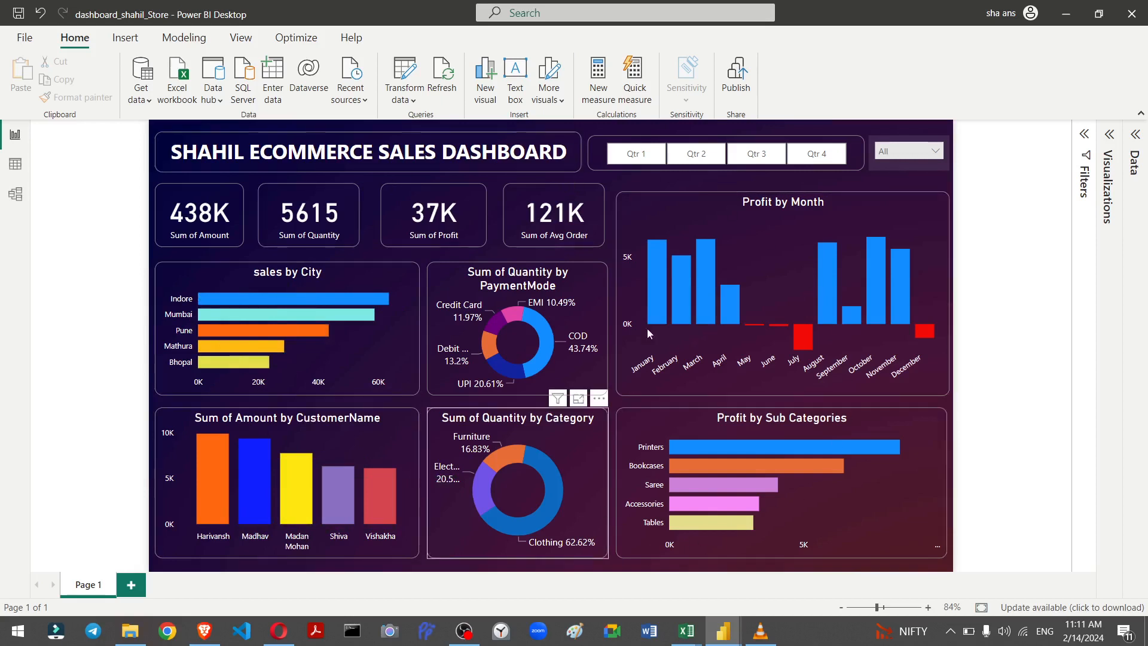
# Step: Filter the dashboard to Qtr 1 and to the state Gujarat with the slicers
pyautogui.click(628, 155)
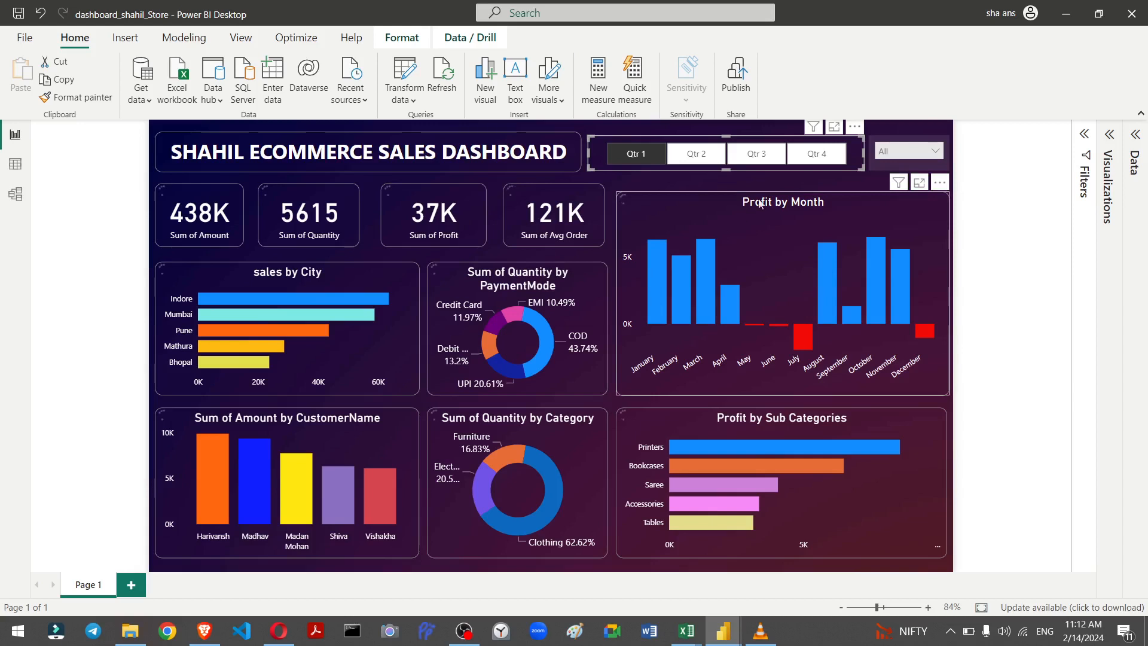
pyautogui.click(937, 152)
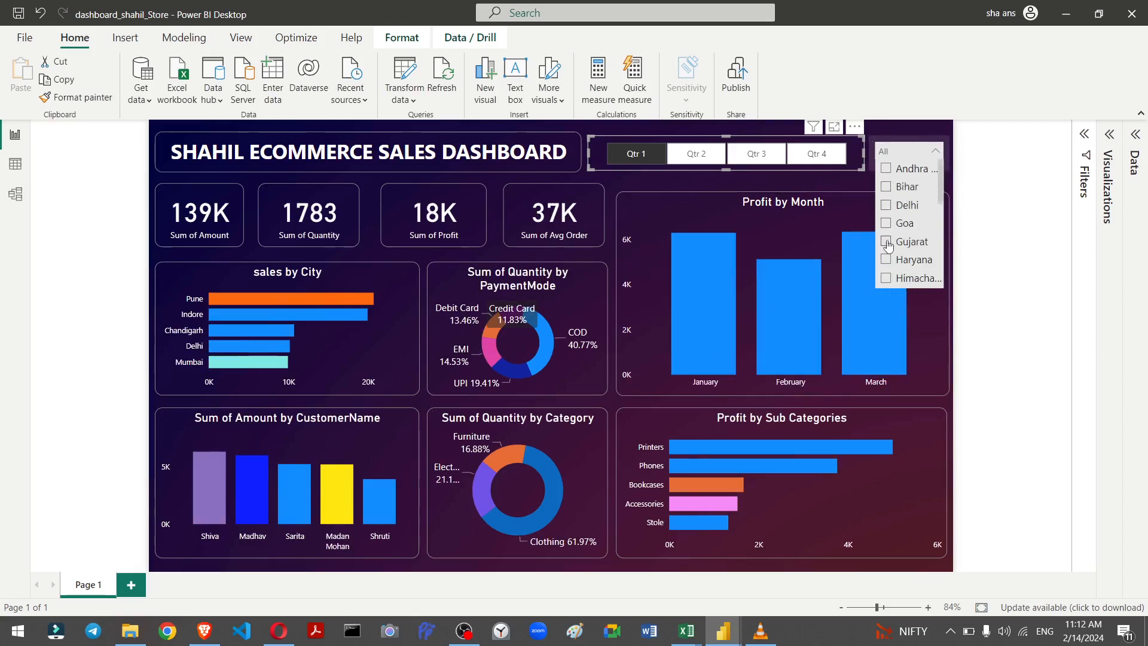
pyautogui.click(888, 243)
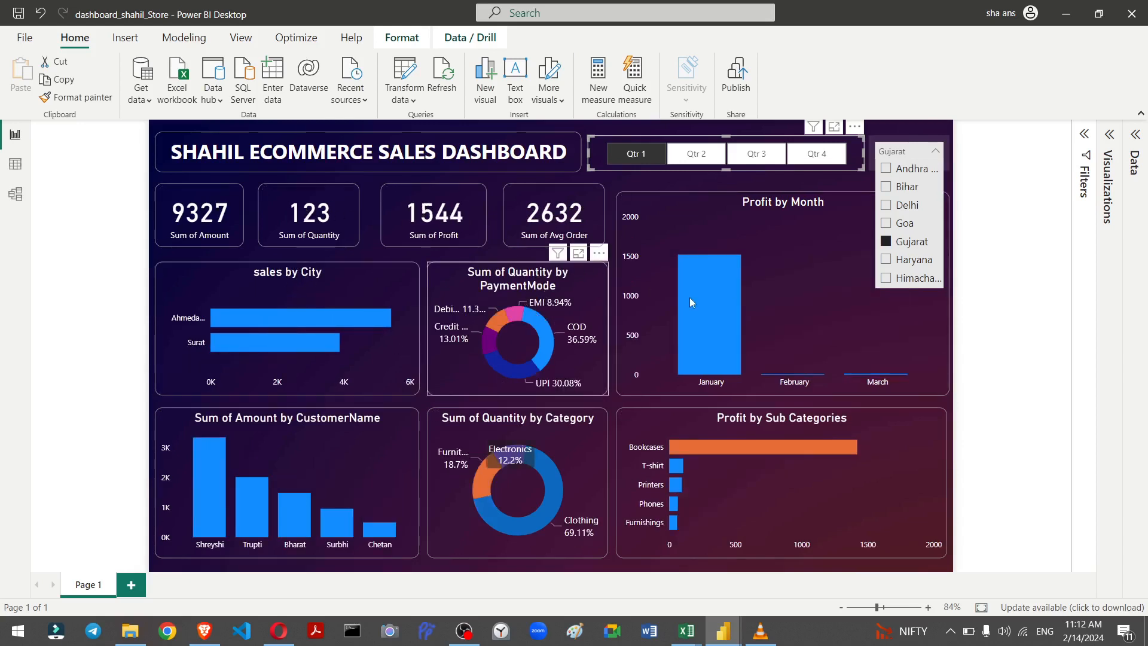
pyautogui.click(969, 166)
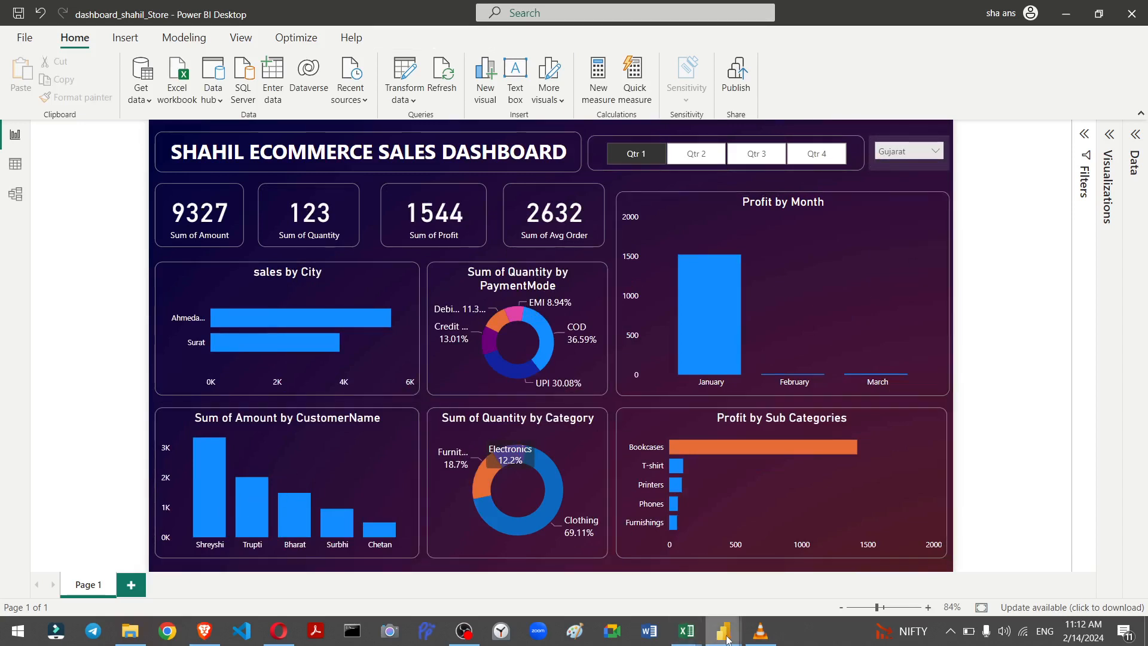
# Step: Open a new blank Power BI report and start Get data, choosing to wait for the program to respond
pyautogui.moveTo(727, 639)
pyautogui.click(643, 569)
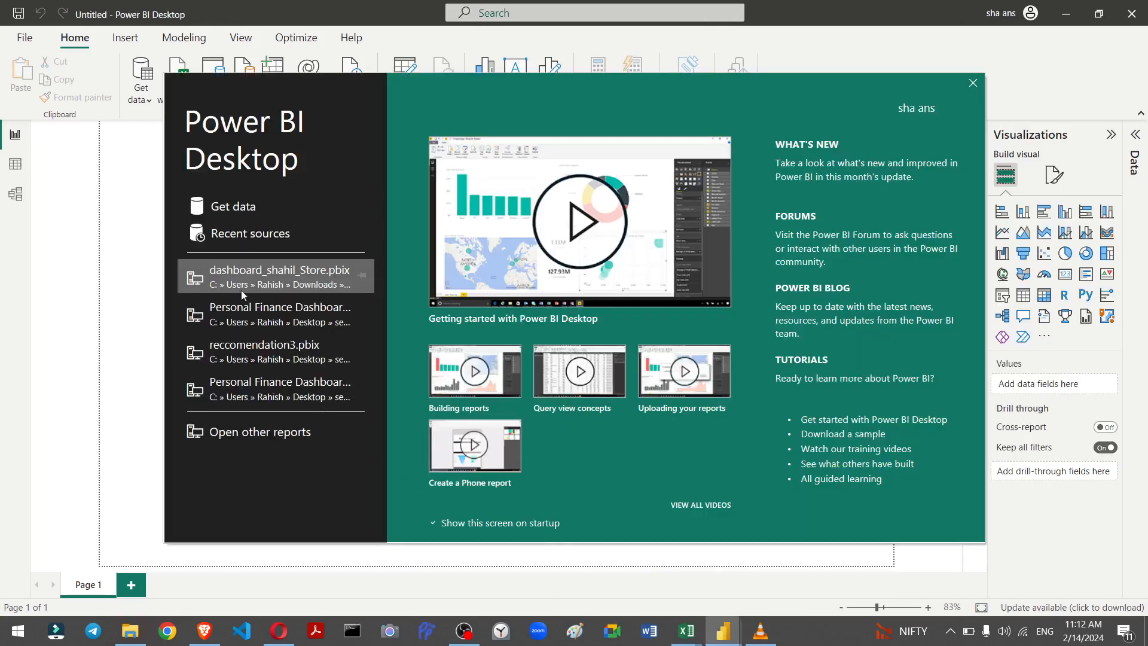
pyautogui.click(239, 212)
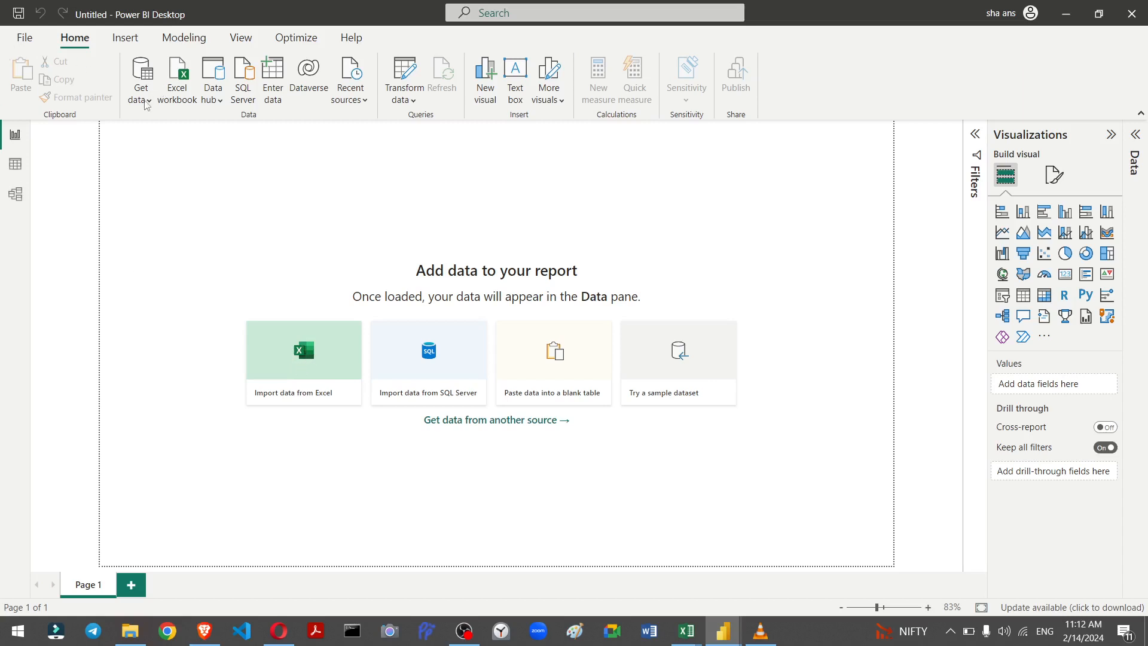
pyautogui.click(146, 106)
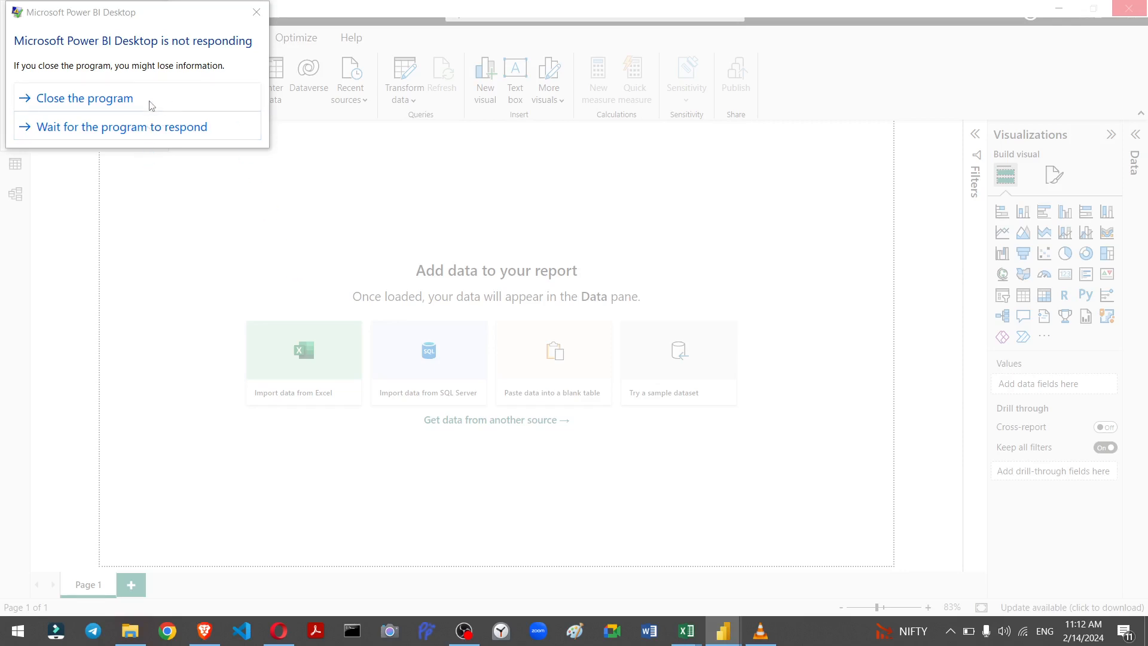
pyautogui.click(157, 126)
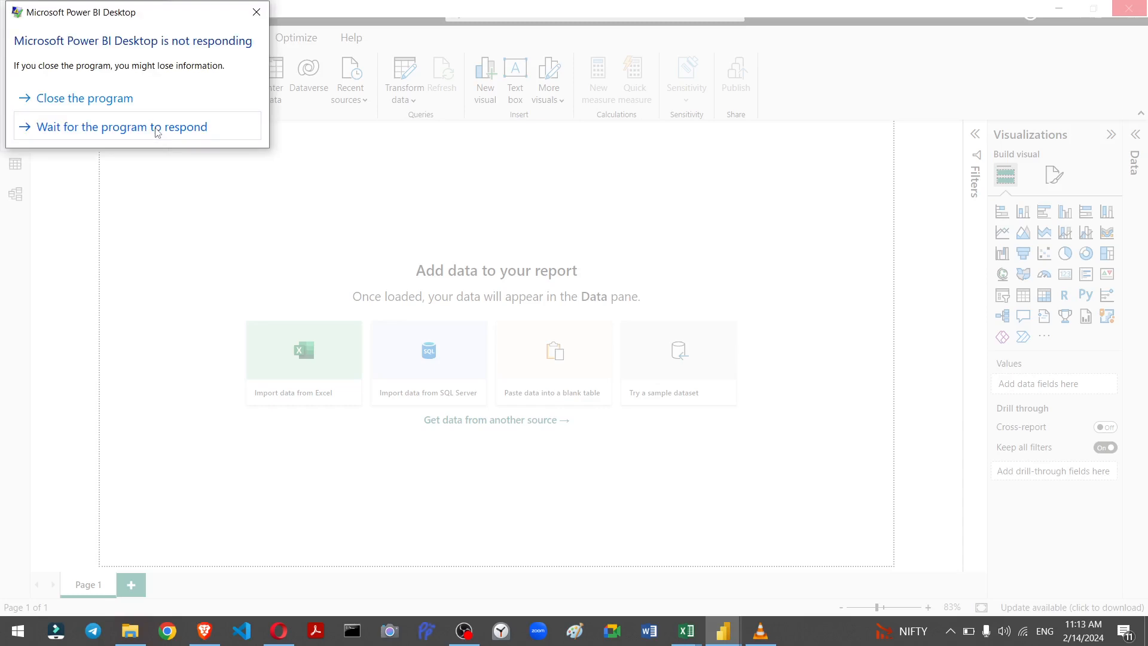
pyautogui.click(459, 639)
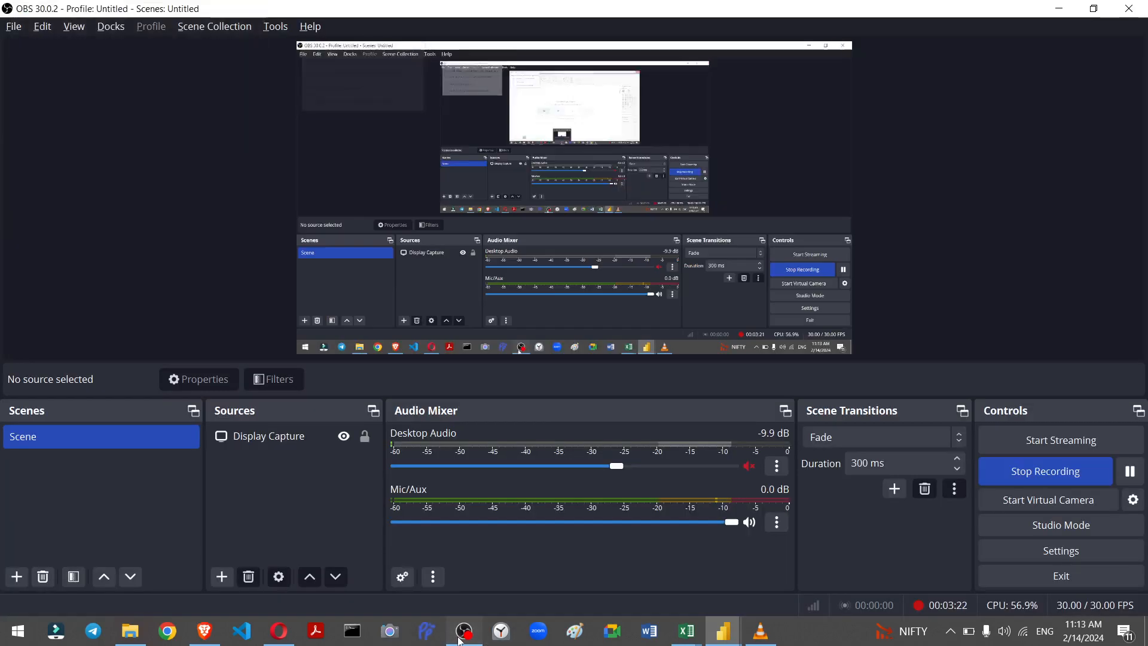
pyautogui.click(1130, 471)
pyautogui.click(1130, 471)
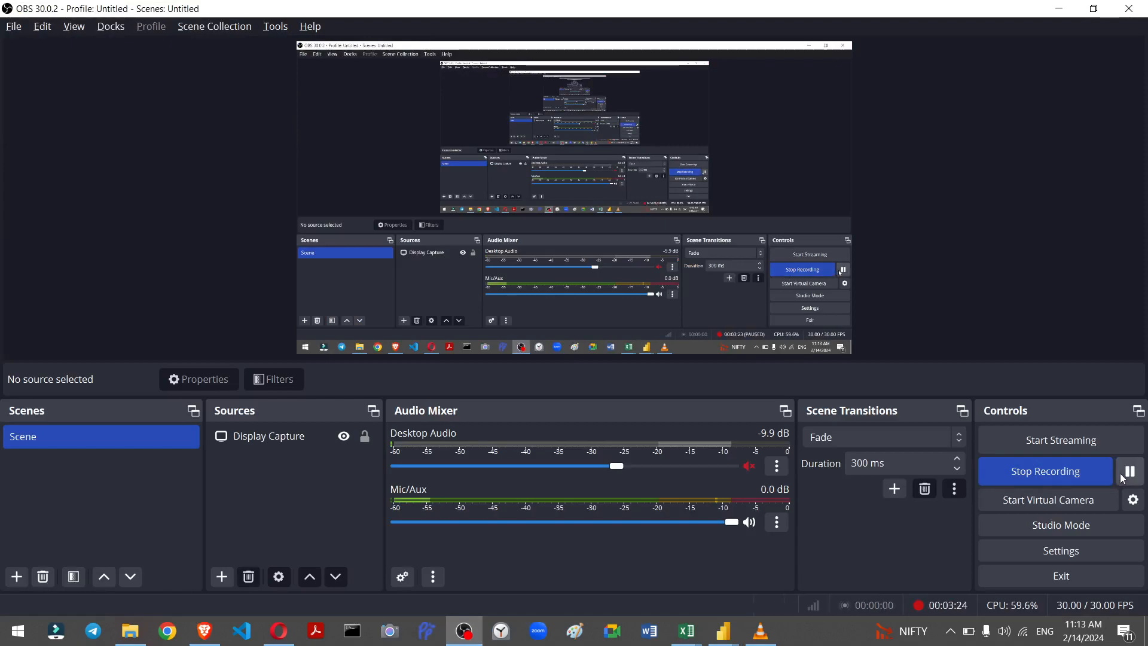
# Step: Connect to Orders.csv from the Madhav Store Ecommerce Data folder using the Text/CSV source
pyautogui.click(723, 631)
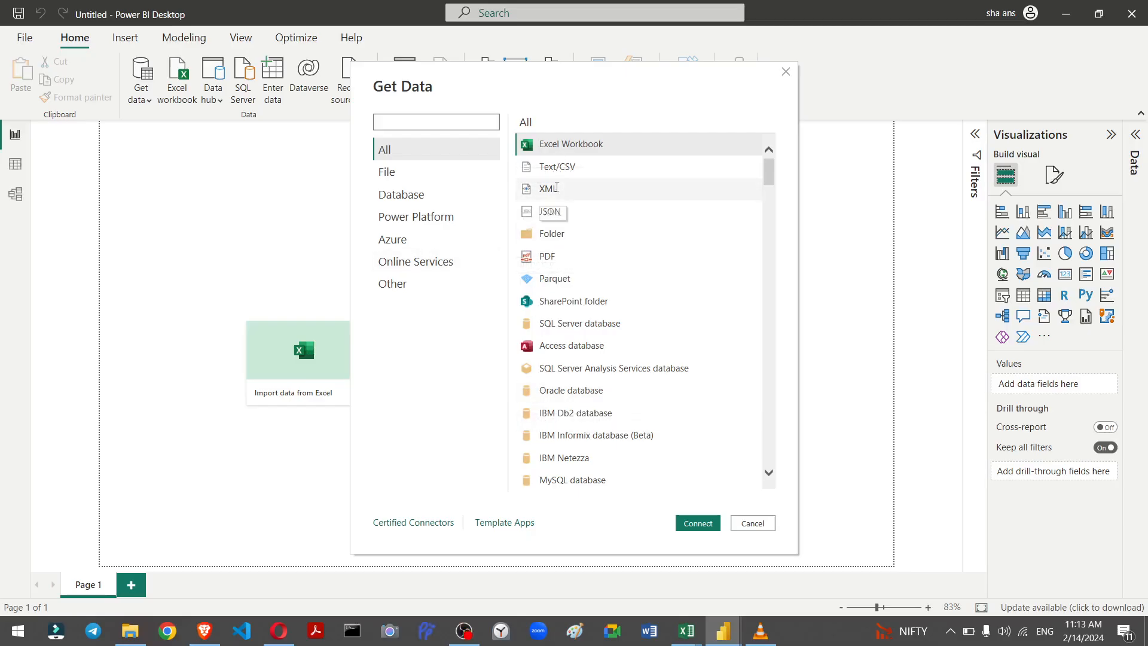
pyautogui.click(555, 167)
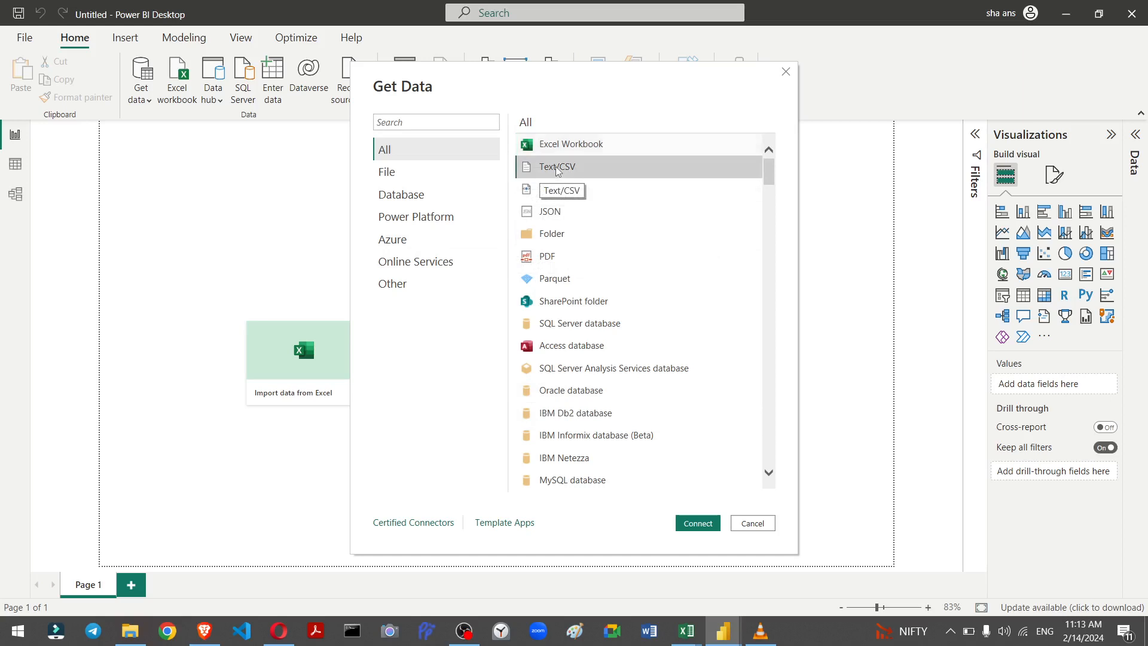
pyautogui.click(697, 524)
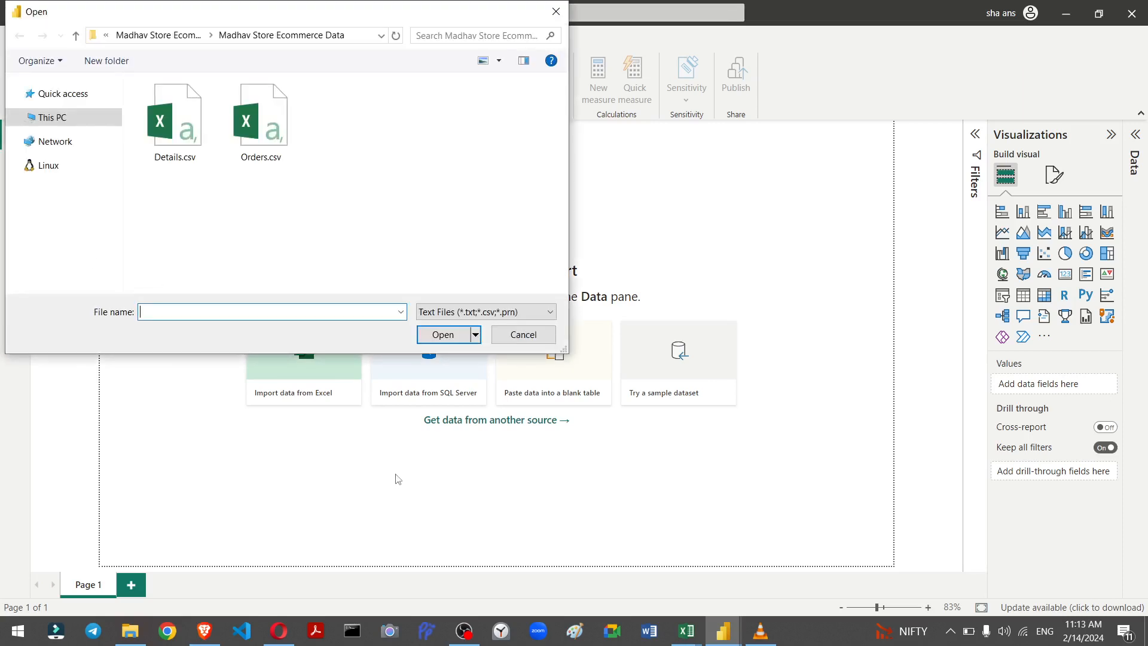
pyautogui.click(259, 133)
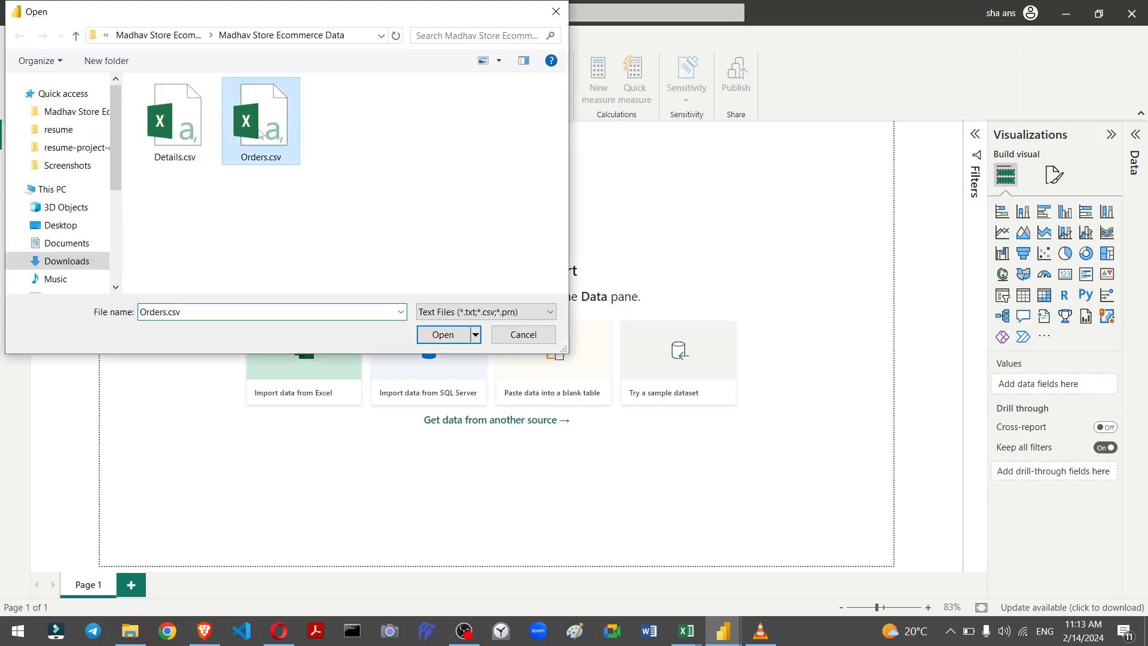
pyautogui.click(439, 336)
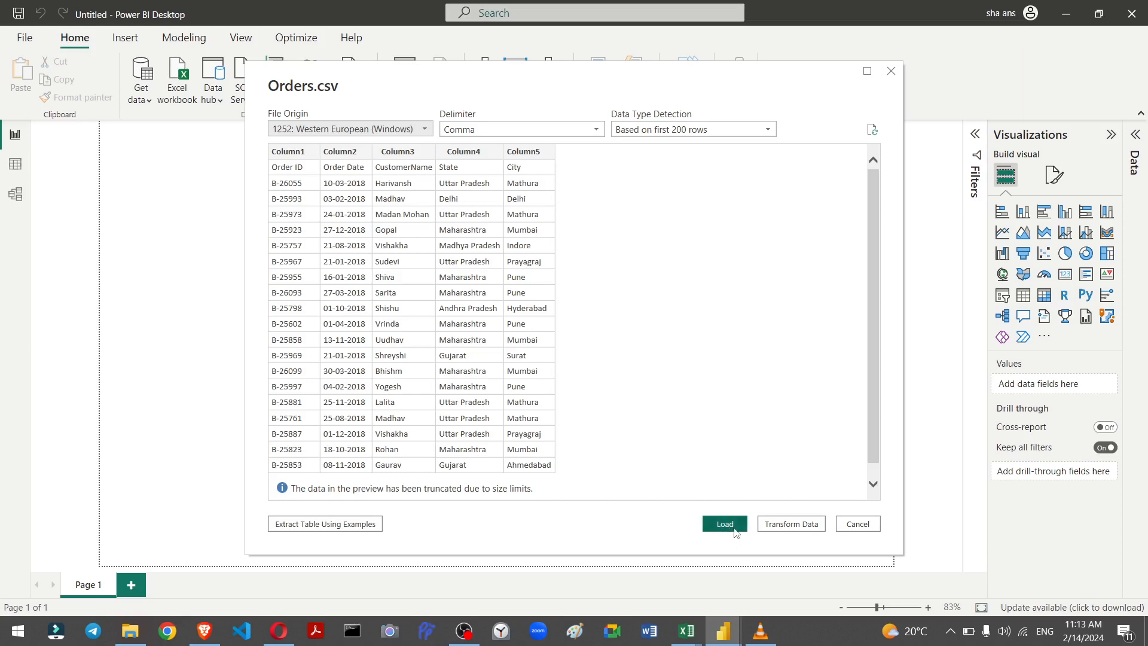
# Step: Preview the Orders.csv rows and open the data for transformation in Power Query Editor
pyautogui.scroll(-1, 401, 278)
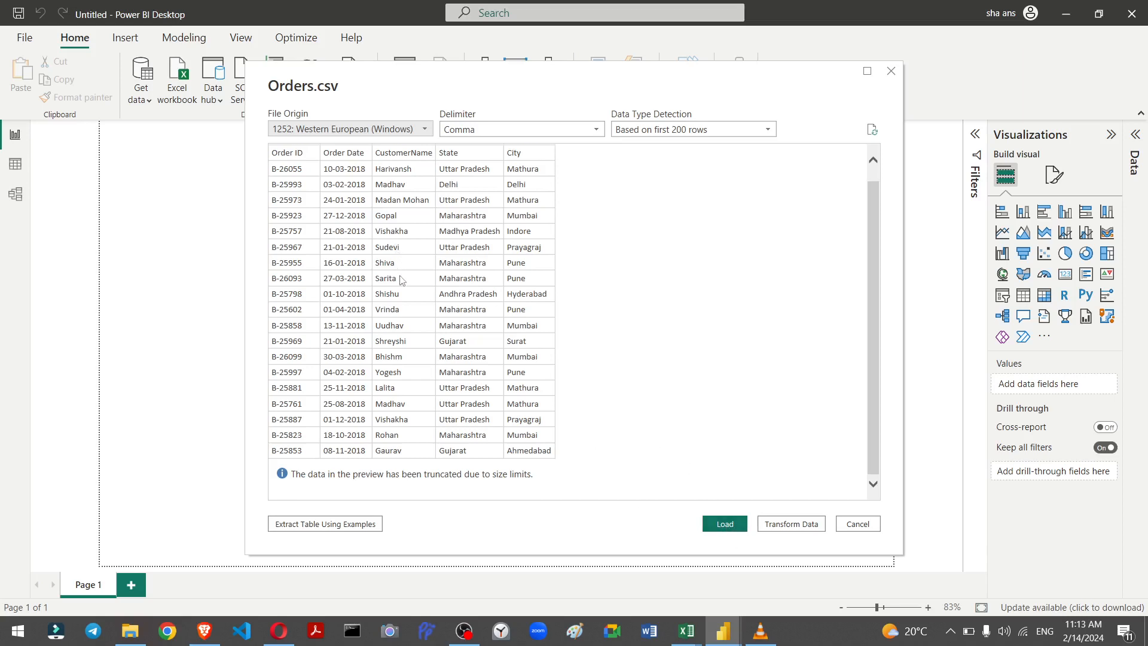
pyautogui.scroll(1, 401, 282)
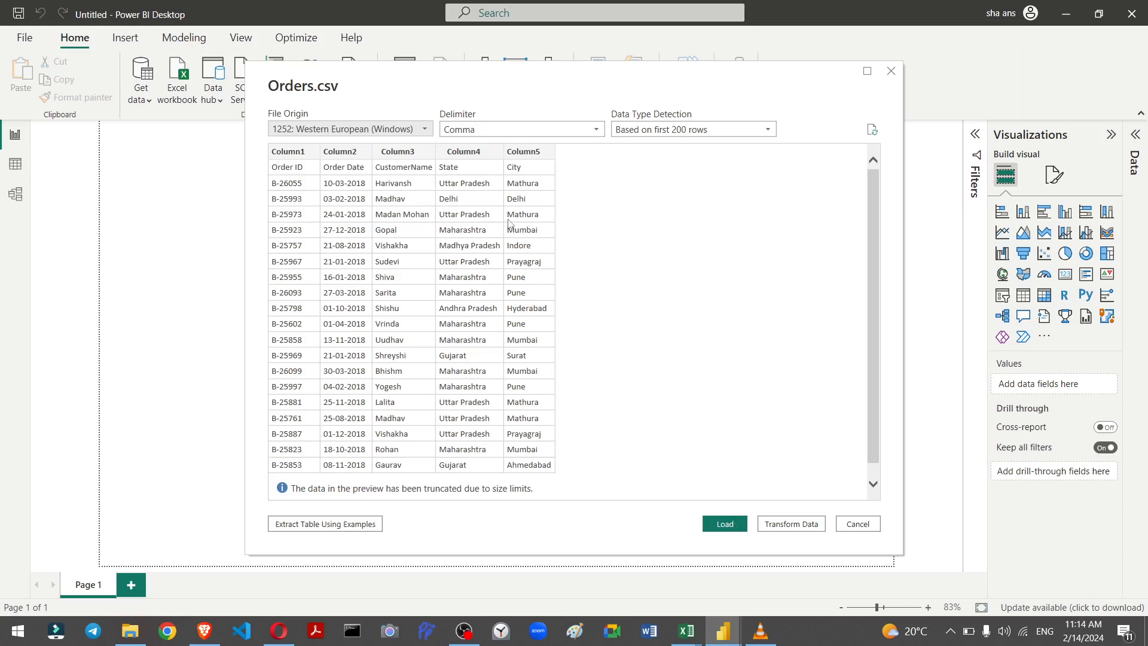
pyautogui.click(787, 528)
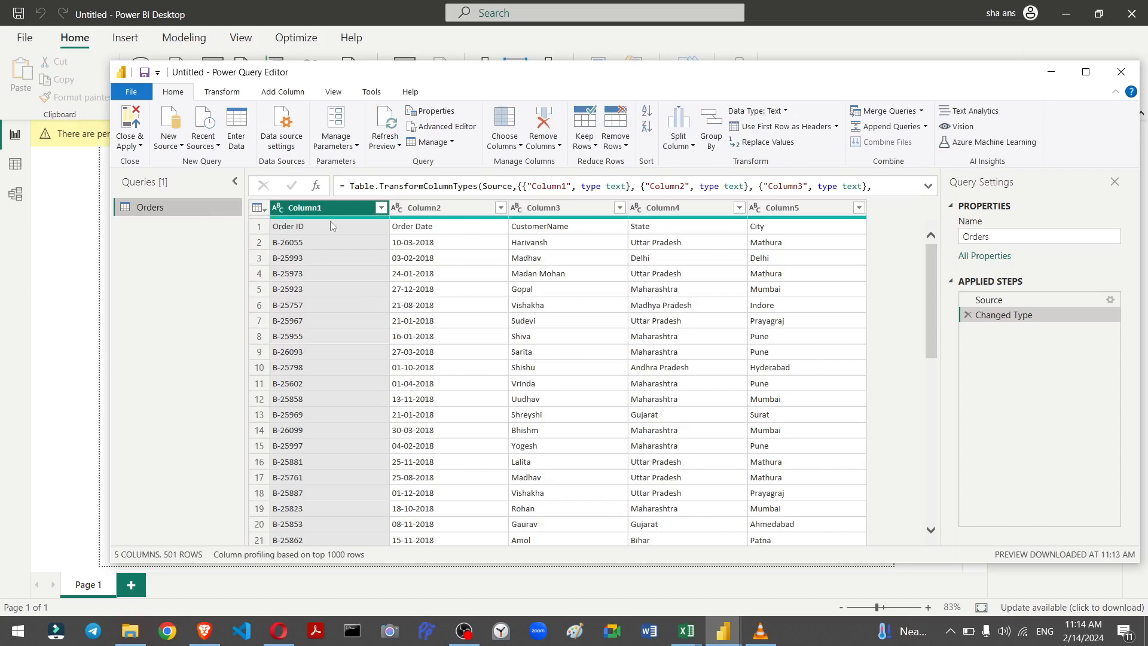
# Step: Use the first row of the Orders table as column headers
pyautogui.click(259, 208)
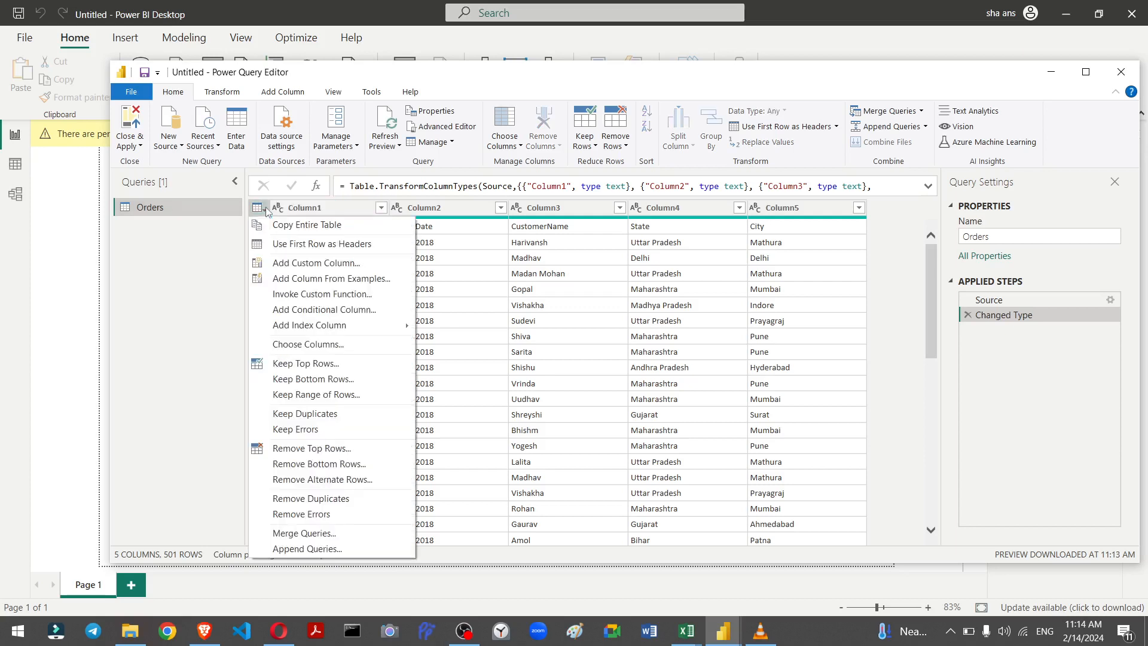
pyautogui.click(289, 245)
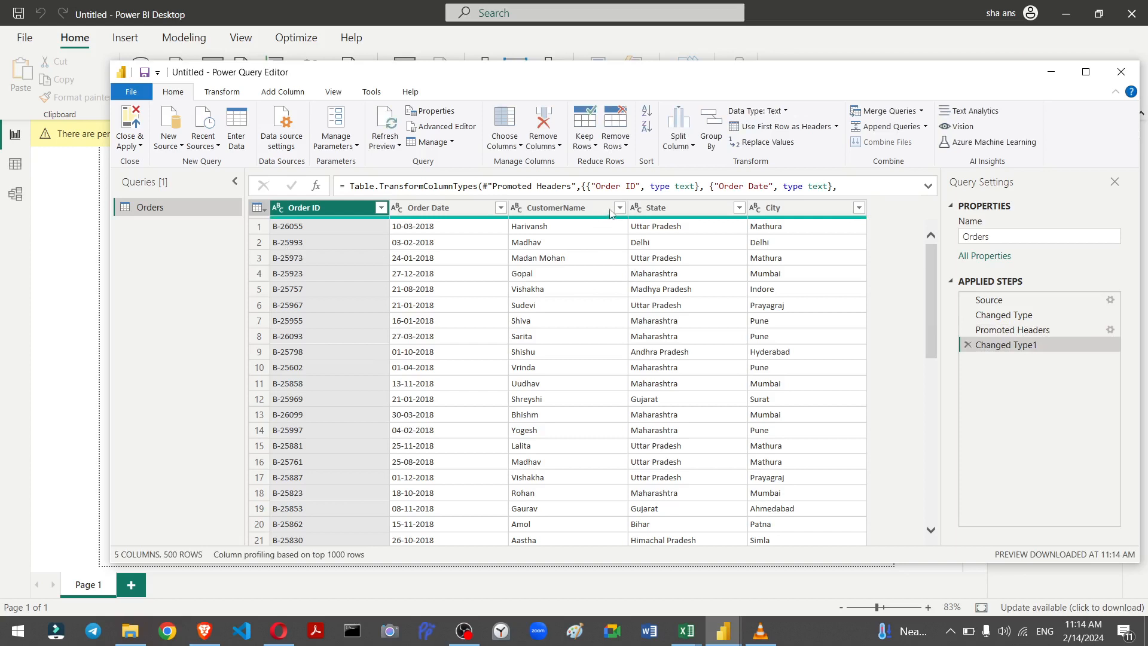
# Step: Change the Order Date column's type to Date, replacing the current conversion
pyautogui.click(397, 210)
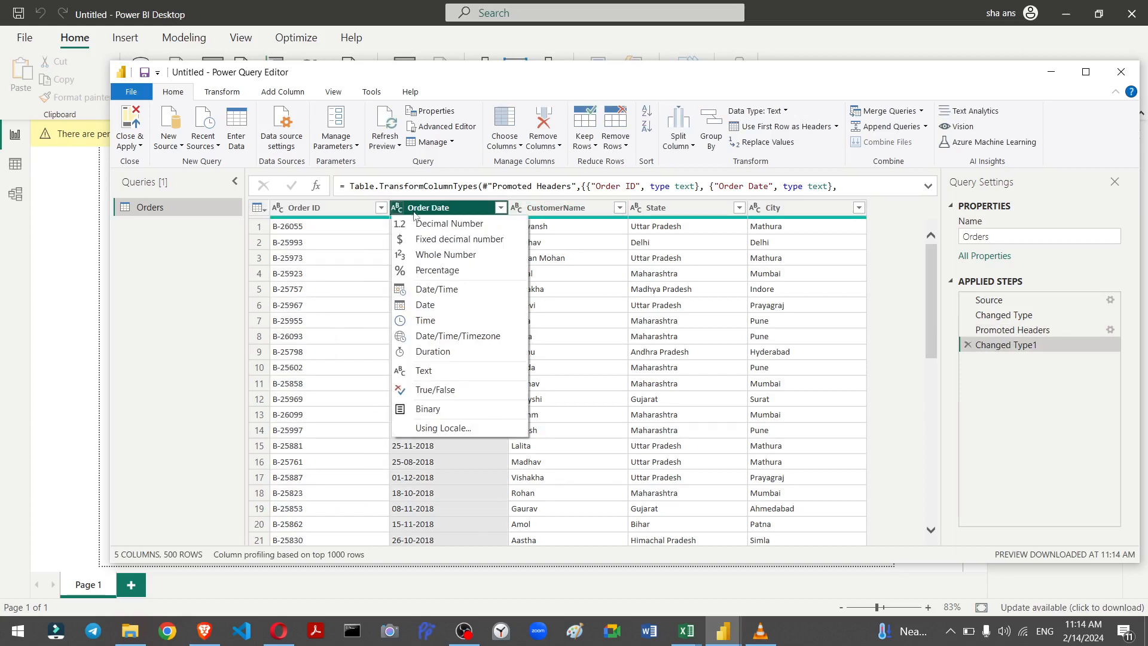
pyautogui.click(426, 305)
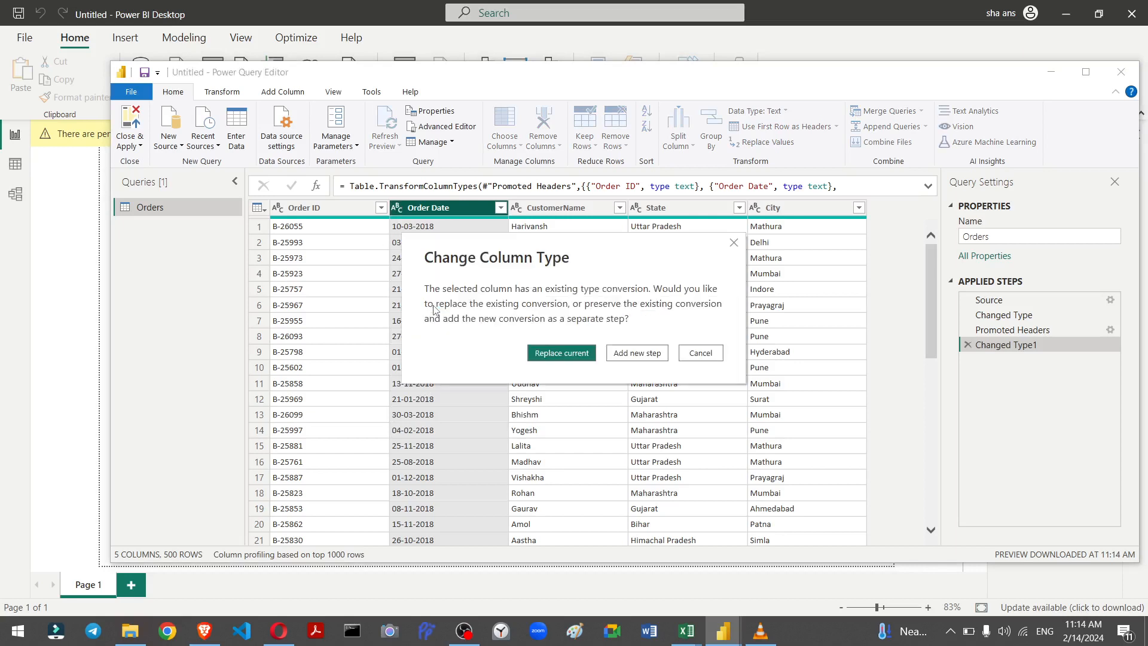
pyautogui.click(572, 354)
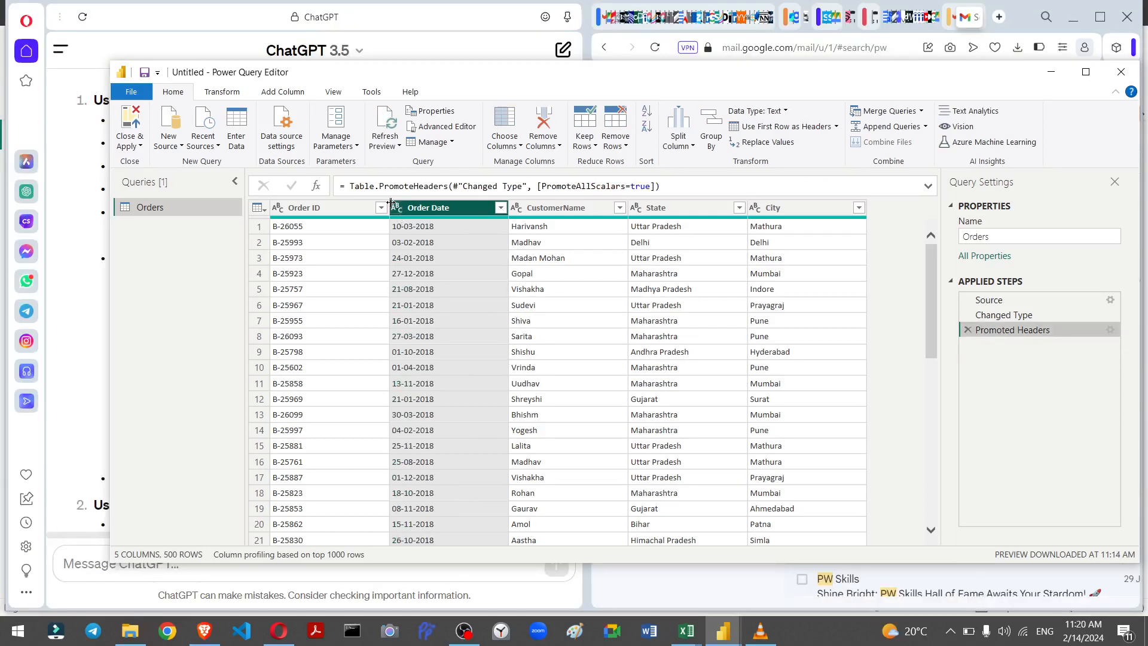
# Step: Change the Order Date column's type to Date, then delete that Changed Type step
pyautogui.moveTo(390, 207); pyautogui.dragTo(391, 208)
pyautogui.click(397, 210)
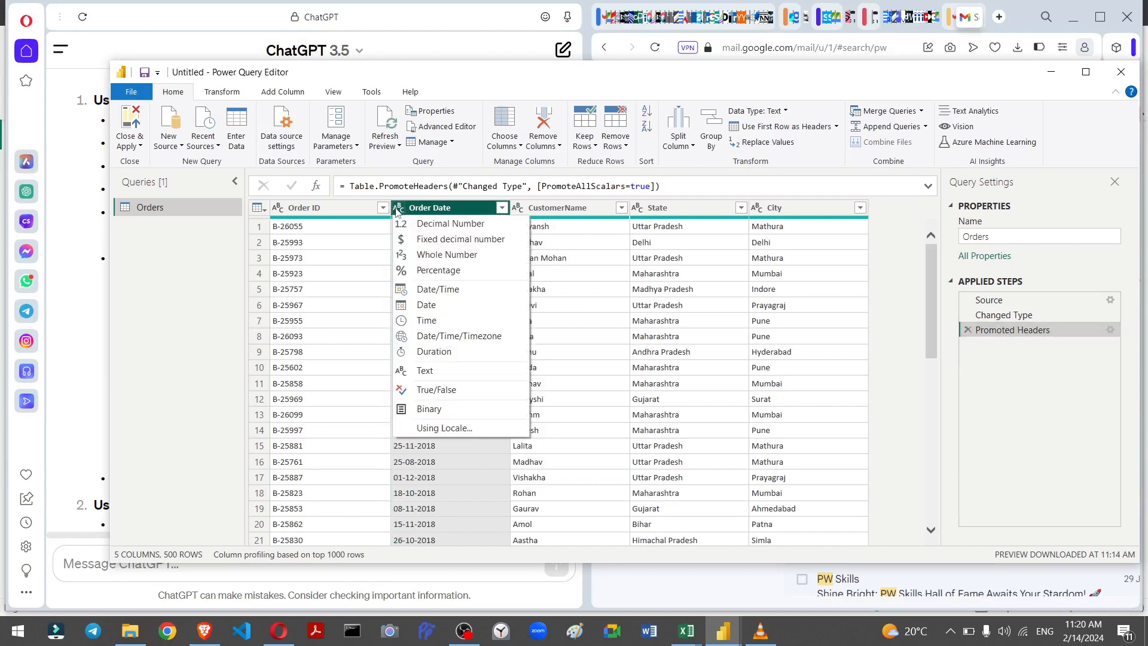
pyautogui.click(426, 306)
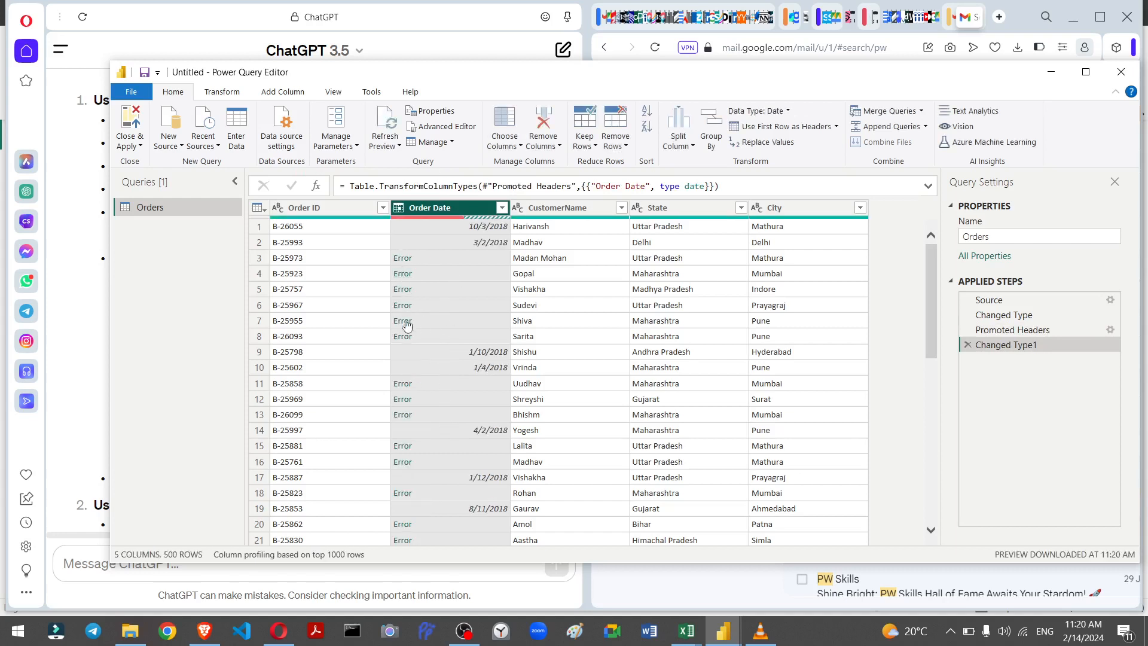
pyautogui.click(398, 209)
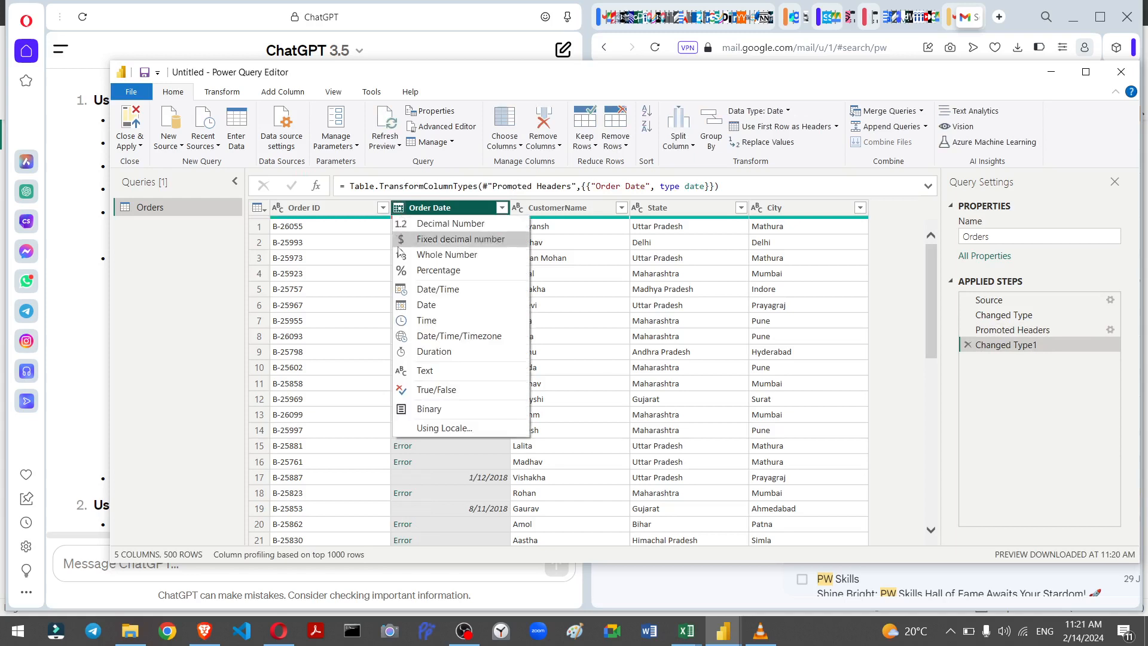
pyautogui.click(966, 347)
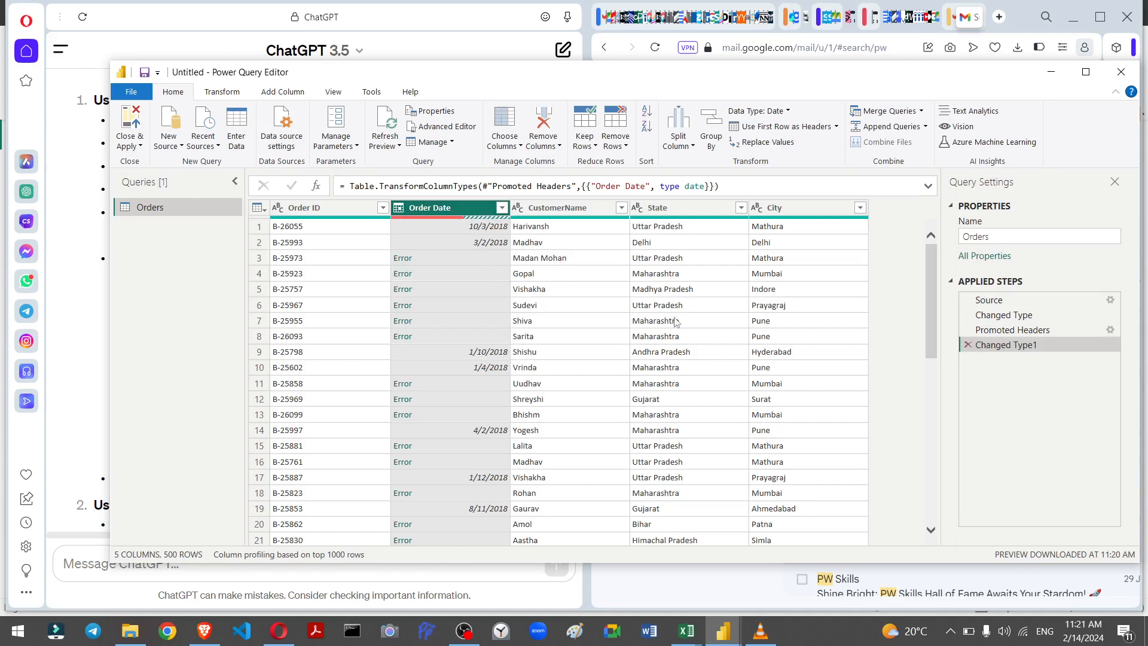
pyautogui.click(968, 346)
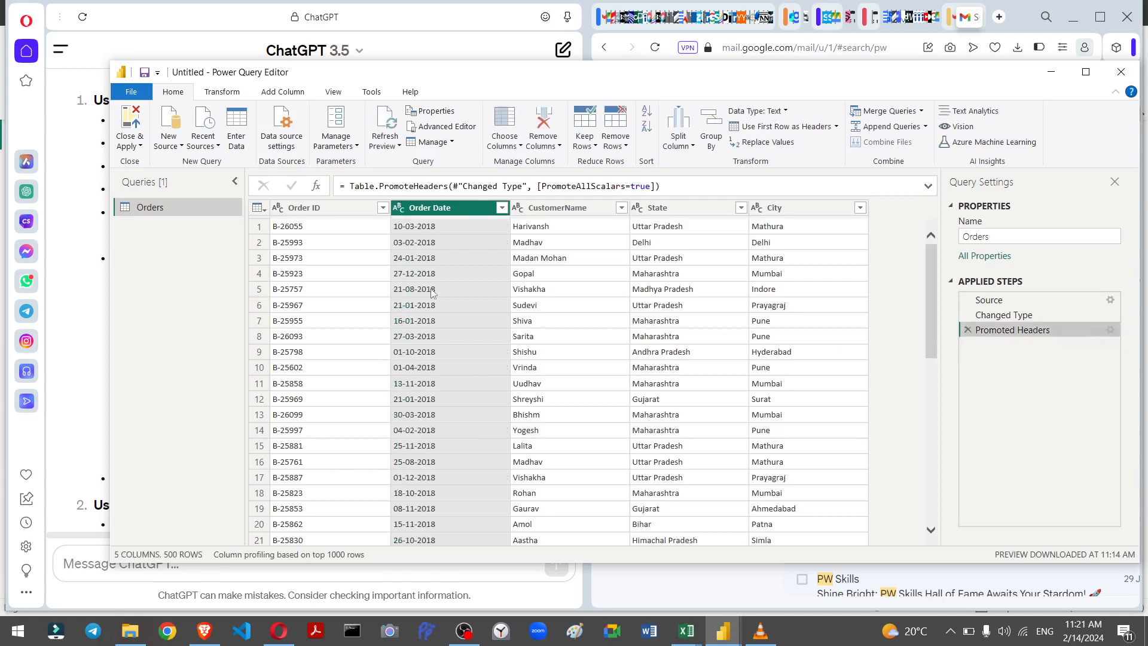
# Step: Change the Order Date column's type to Date using locale English (India)
pyautogui.click(400, 208)
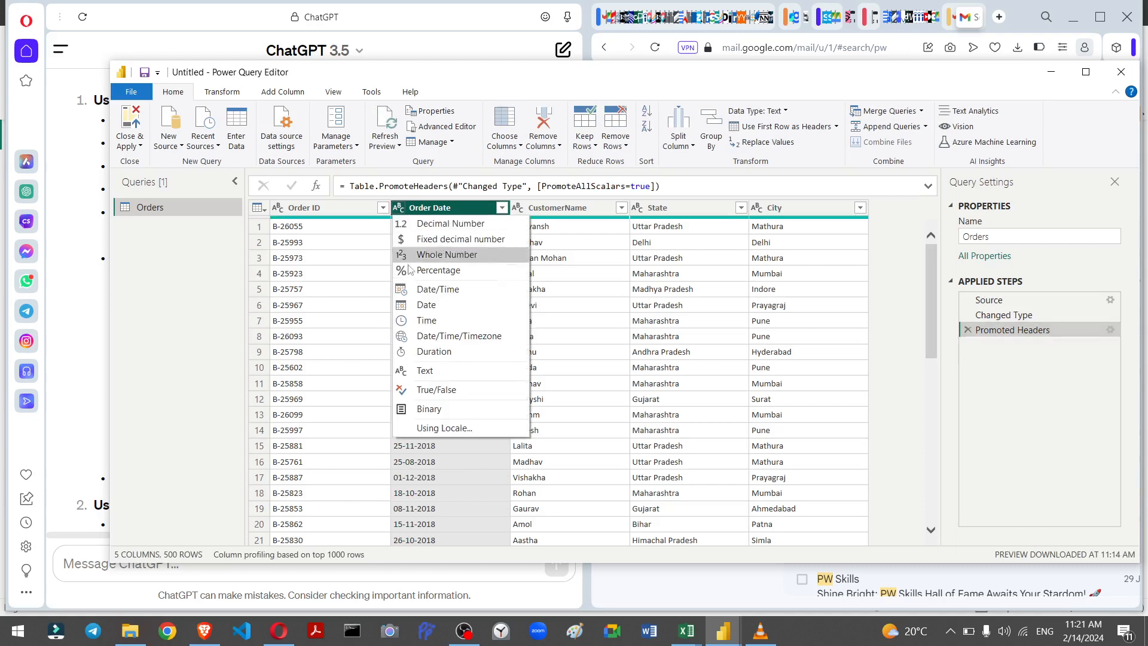
pyautogui.click(427, 428)
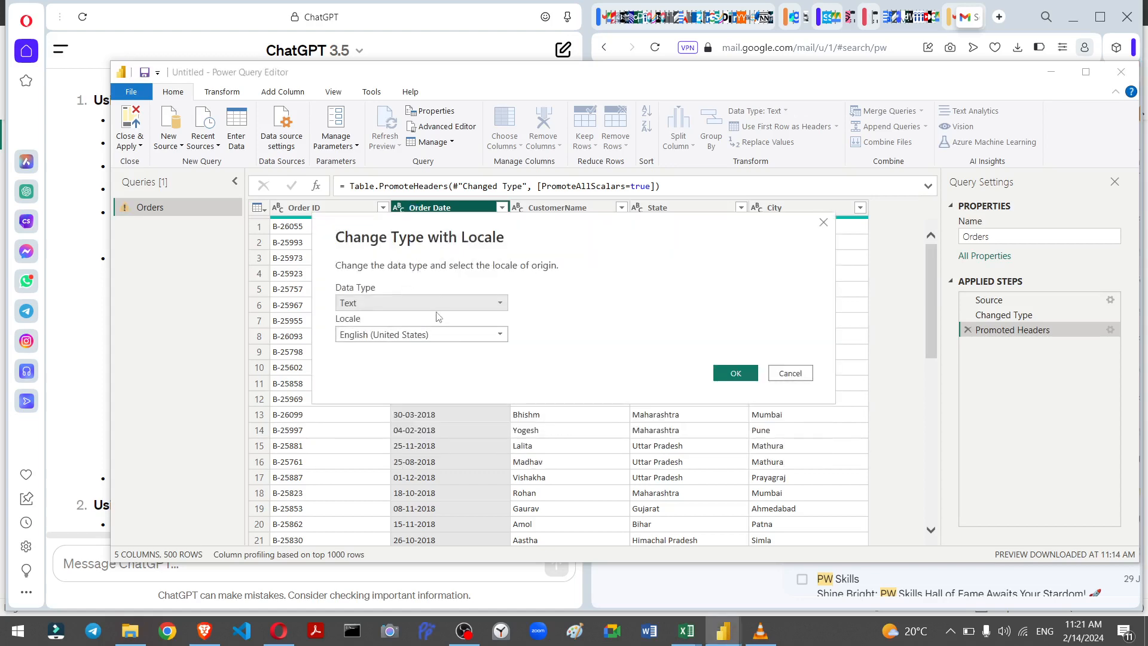
pyautogui.click(435, 309)
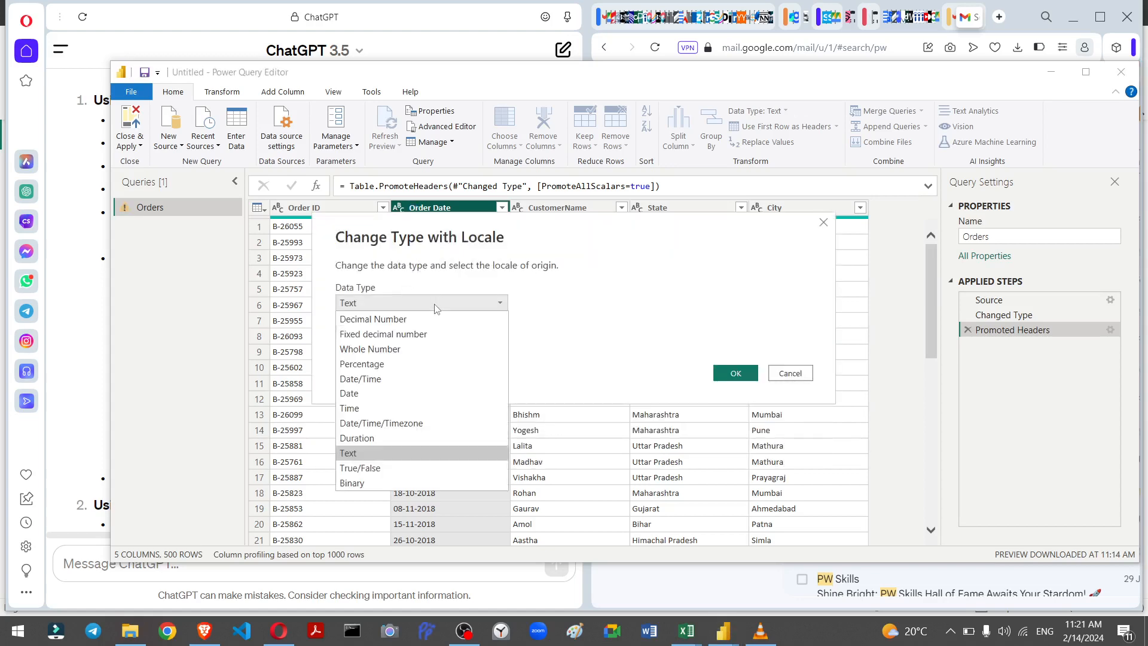
pyautogui.click(415, 393)
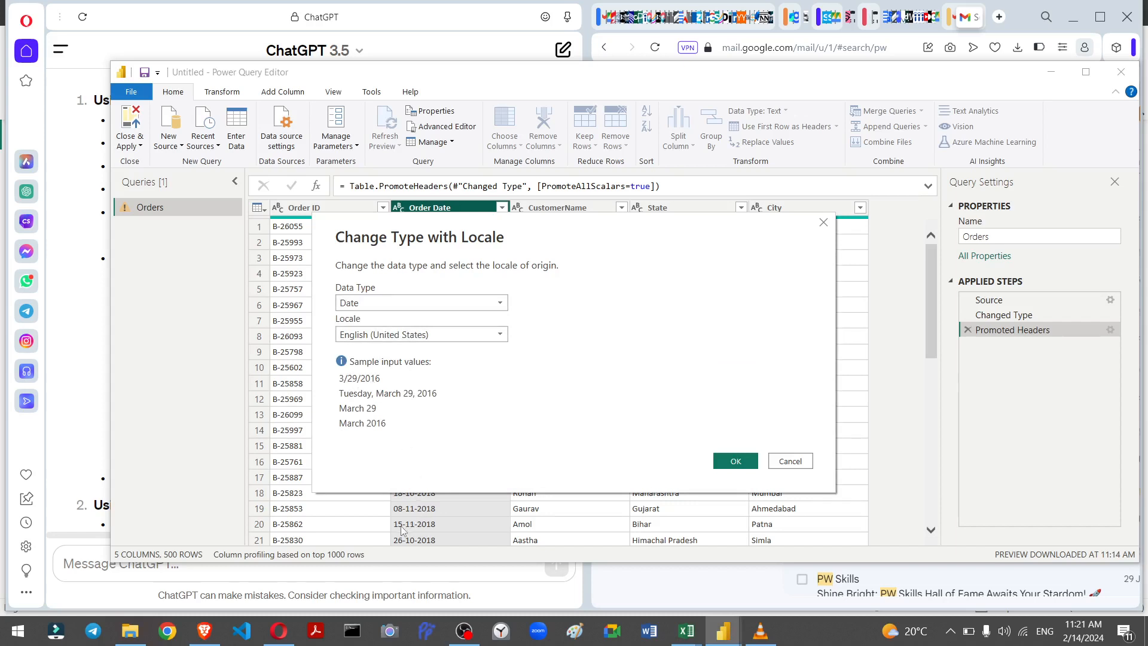
pyautogui.click(365, 338)
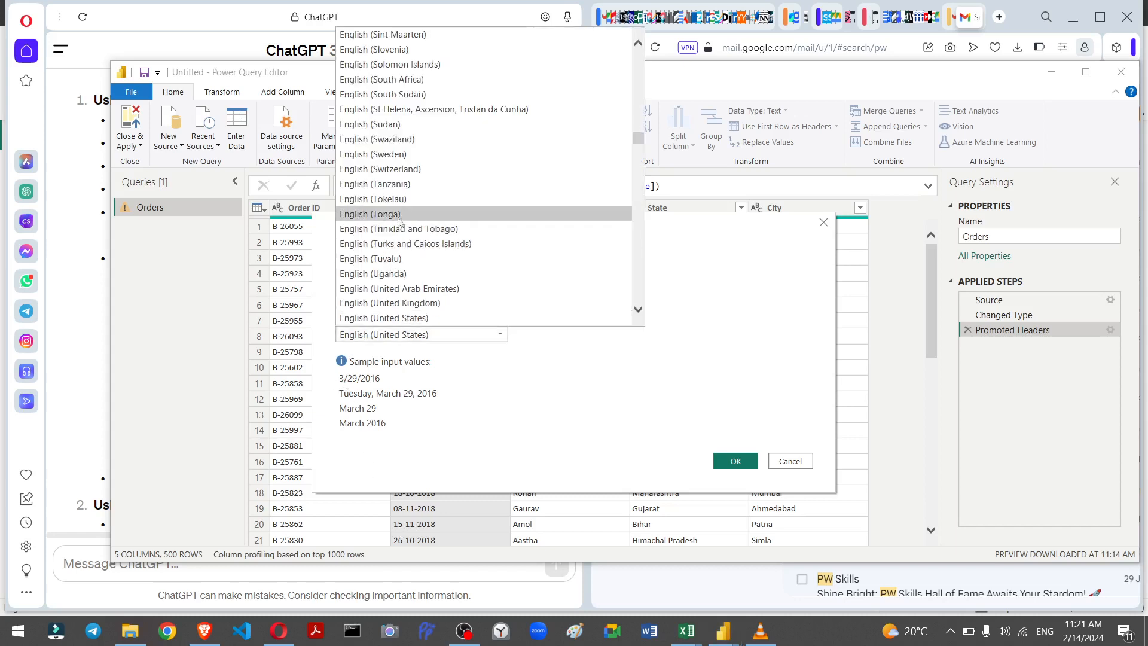
pyautogui.scroll(15, 398, 220)
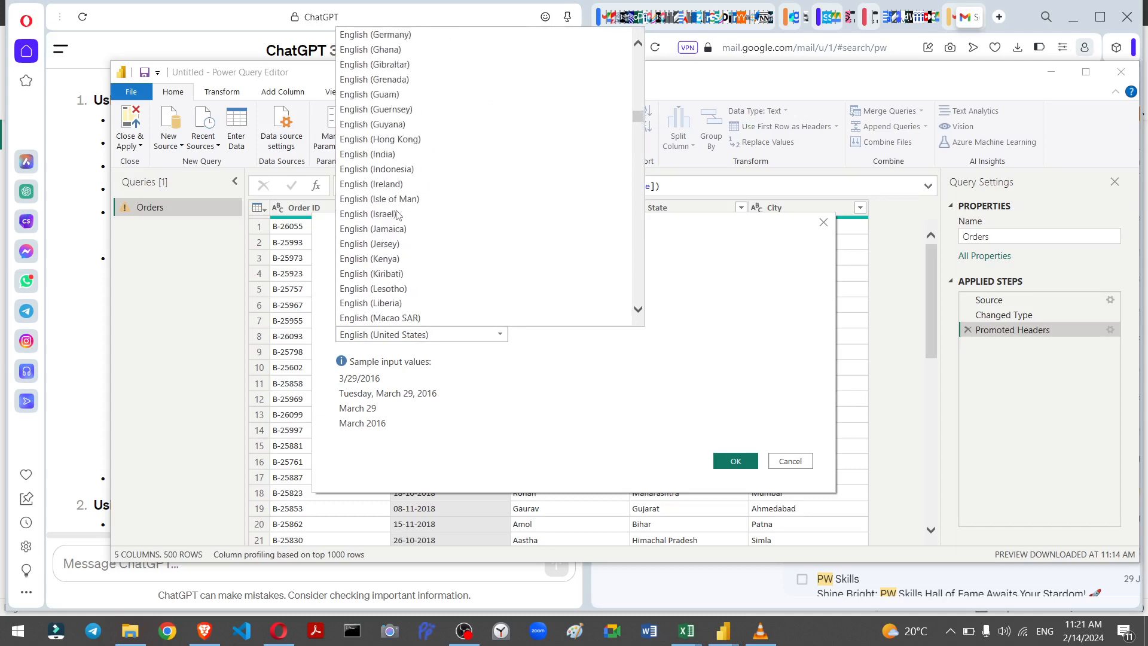
pyautogui.scroll(2, 398, 215)
pyautogui.click(389, 227)
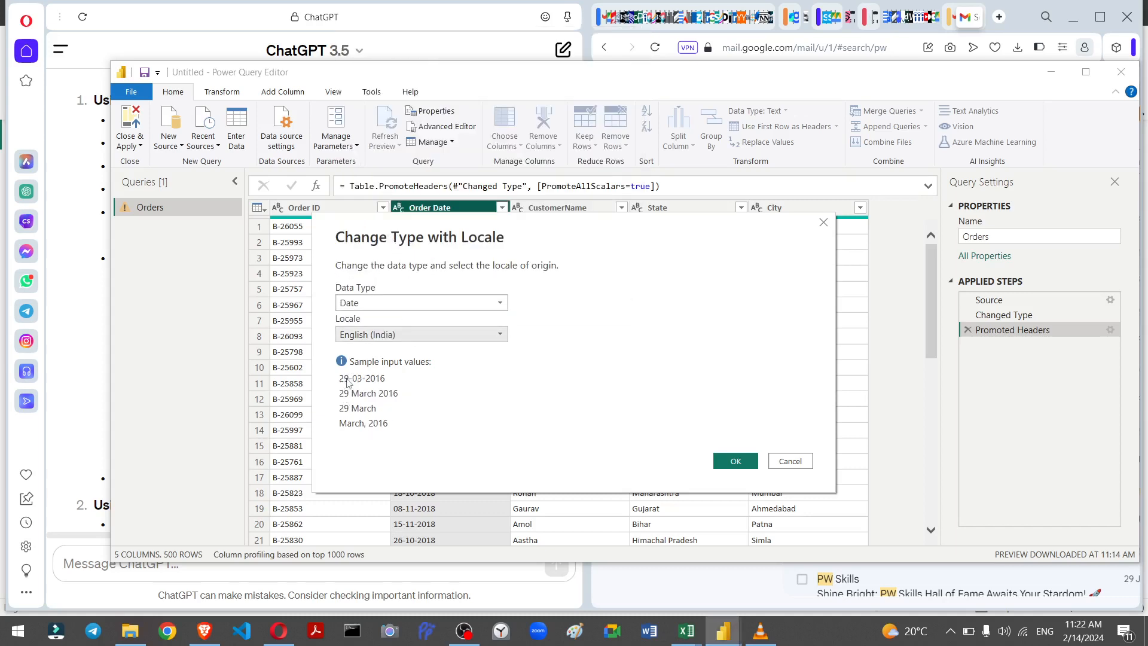
pyautogui.click(722, 461)
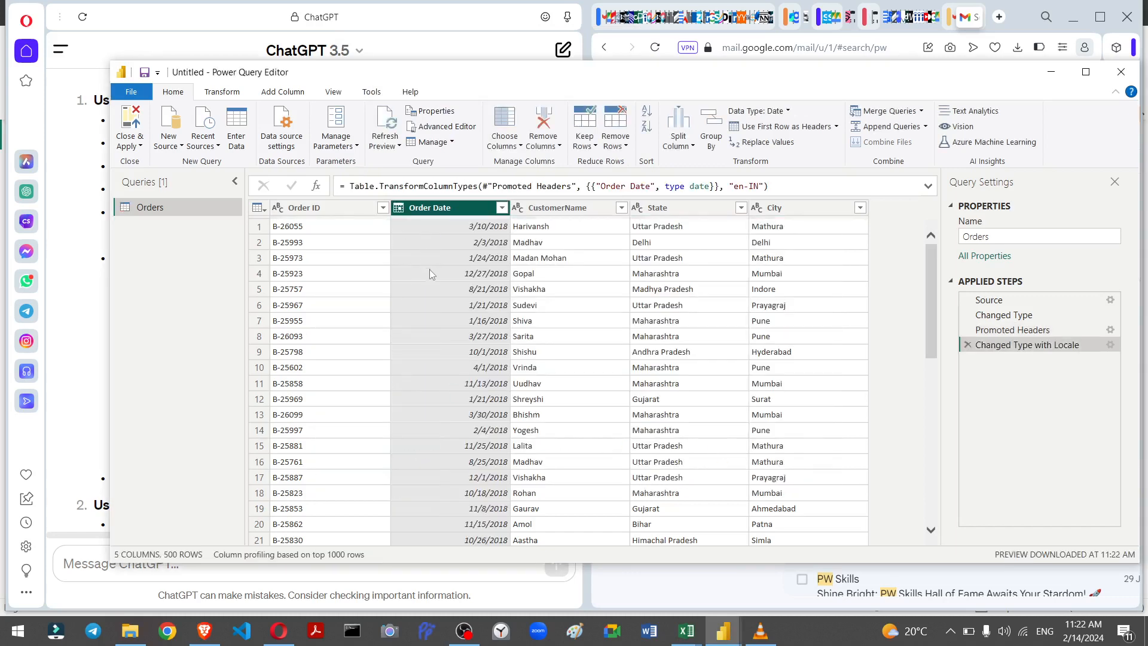
# Step: Close the Power Query Editor and apply the changes
pyautogui.scroll(-2, 477, 347)
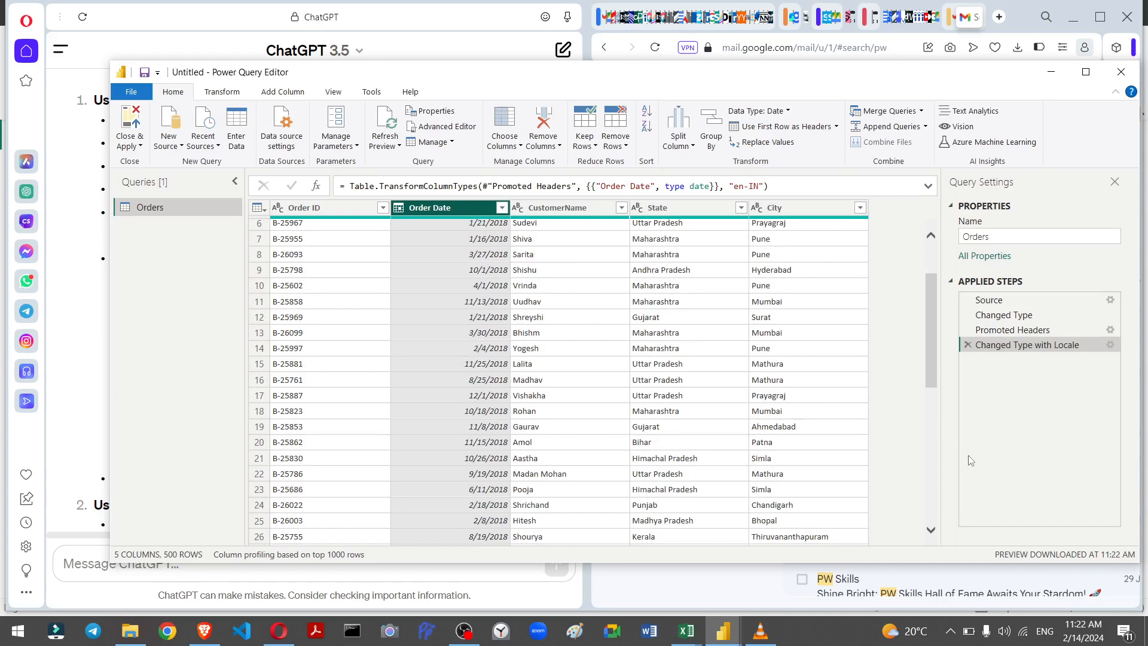
pyautogui.scroll(2, 534, 363)
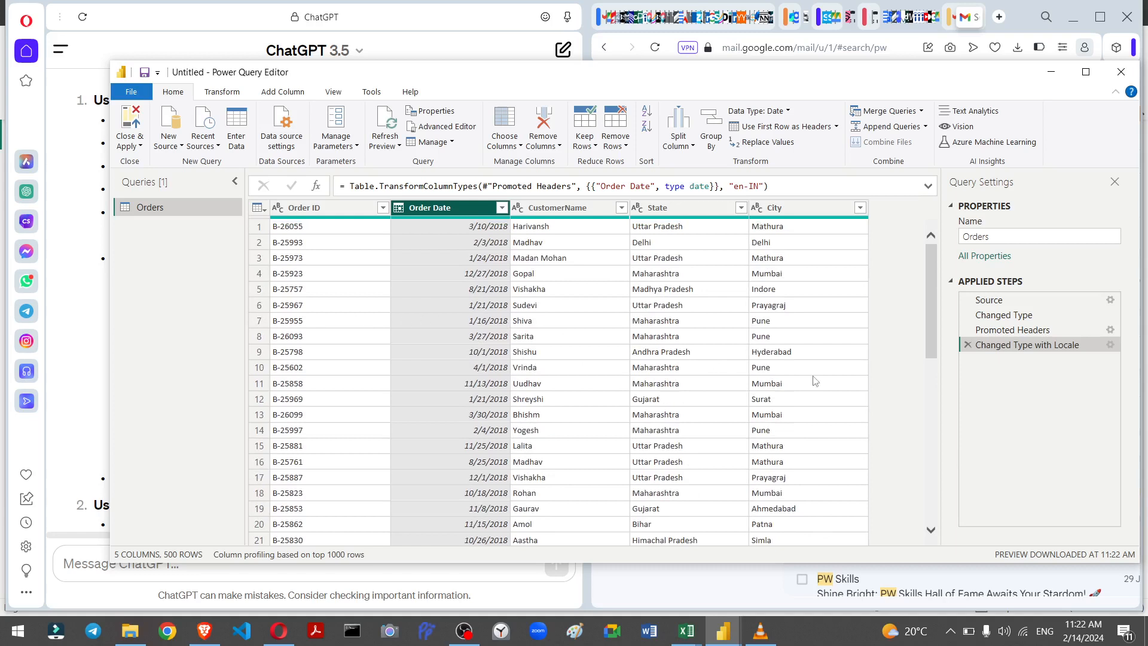
pyautogui.click(141, 146)
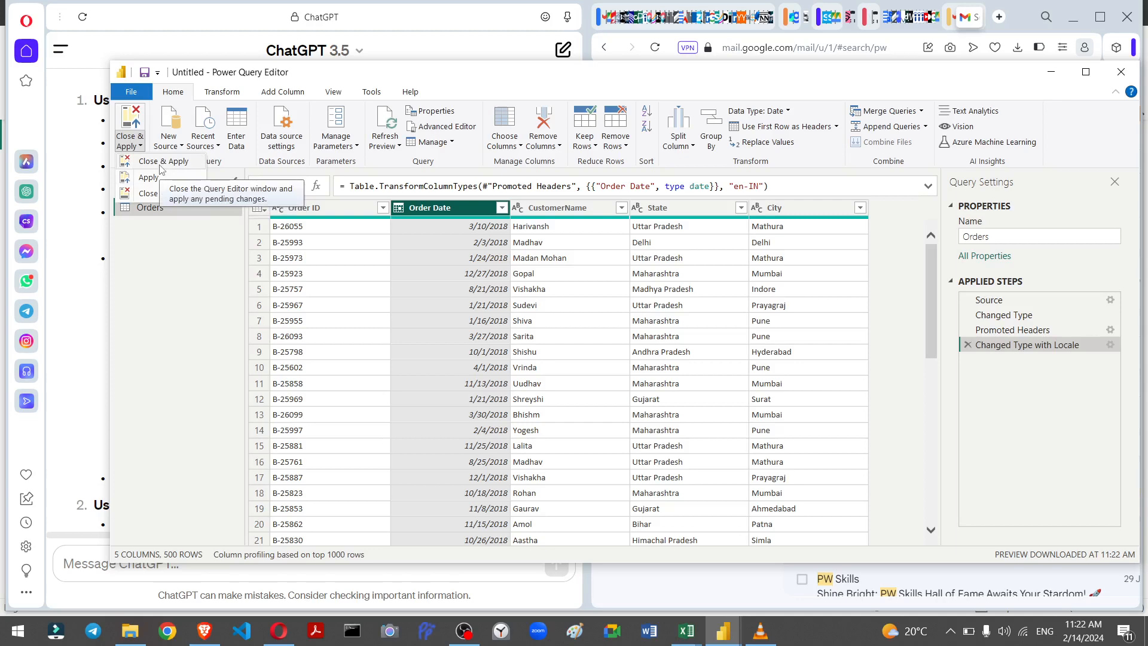
pyautogui.click(160, 170)
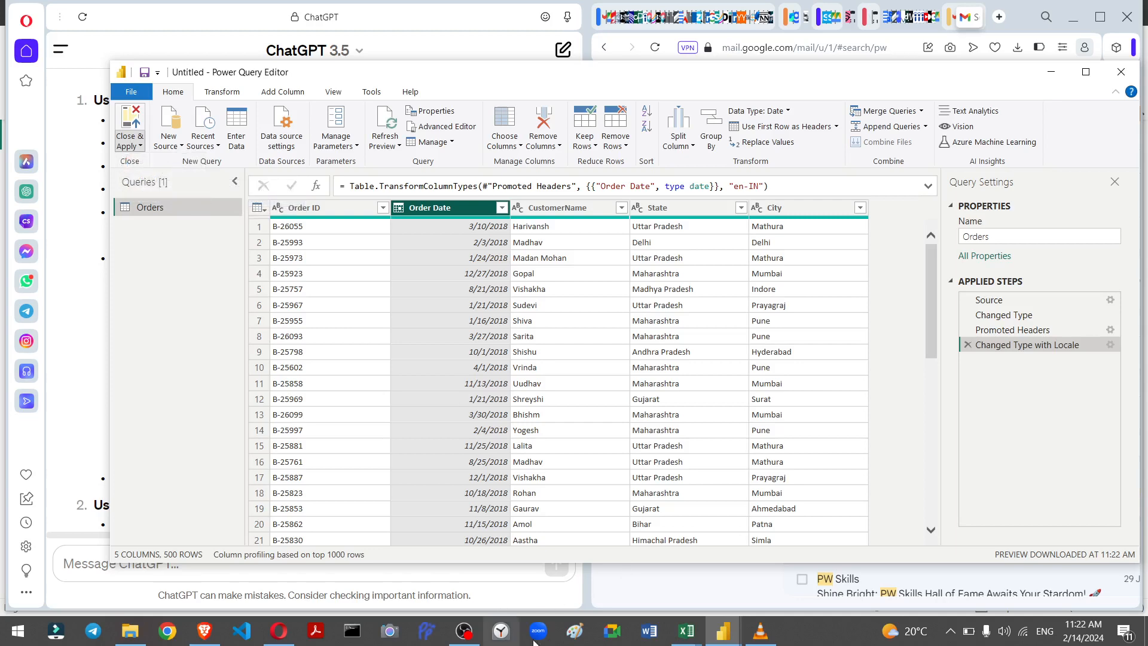
pyautogui.hotkey('alt', 'Tab')
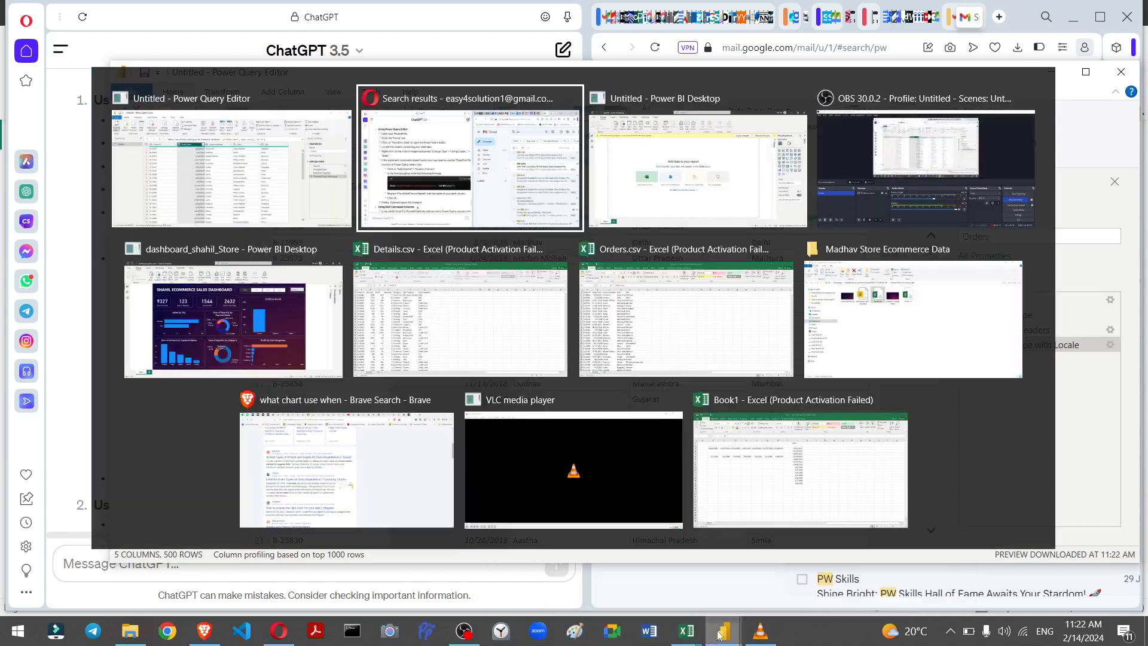
pyautogui.hotkey('alt', 'Tab')
pyautogui.hotkey('alt', 'Tab')
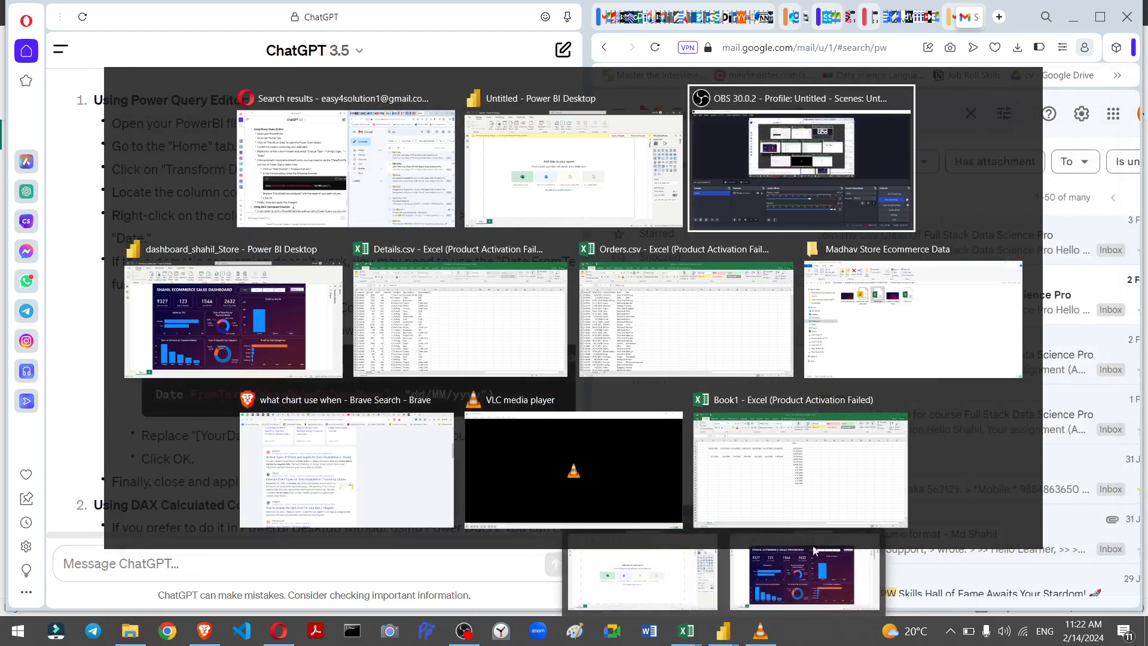
pyautogui.click(614, 180)
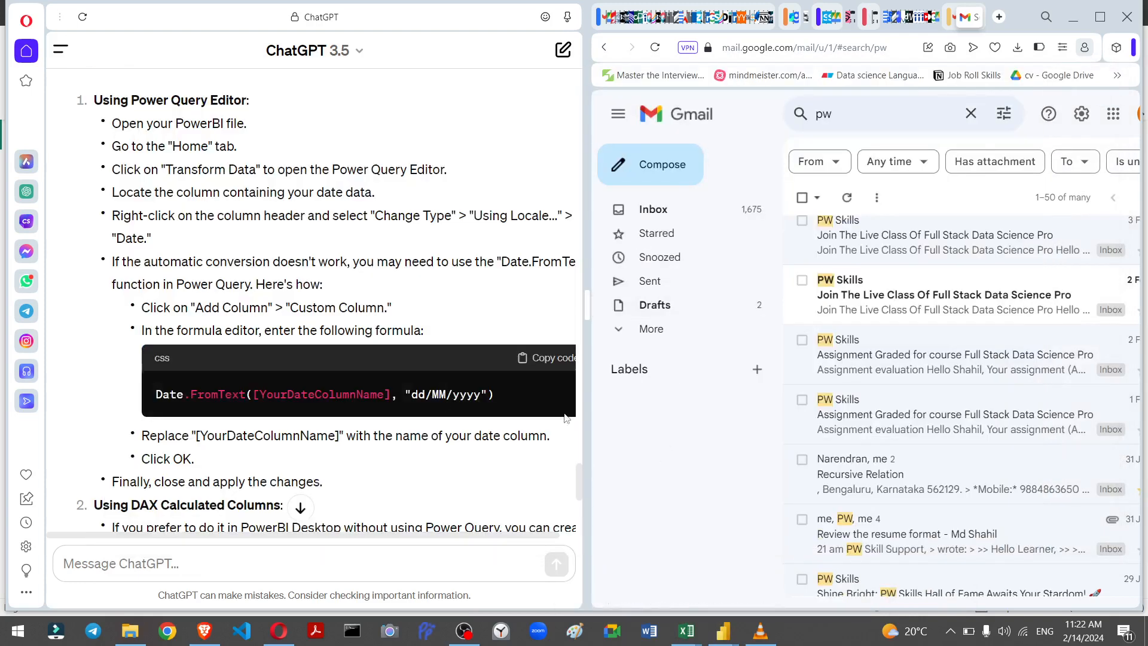
pyautogui.hotkey('alt', 'Tab')
pyautogui.click(378, 280)
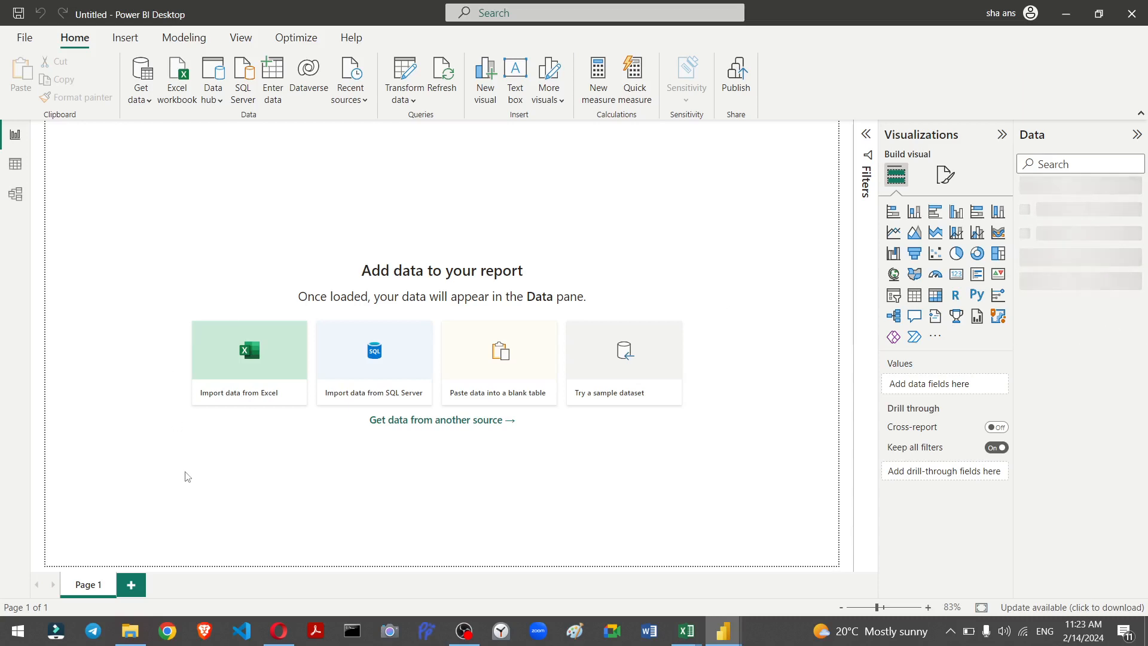
# Step: Import Details.csv from the Madhav Store Ecommerce Data folder as a Text/CSV source and load it
pyautogui.click(149, 106)
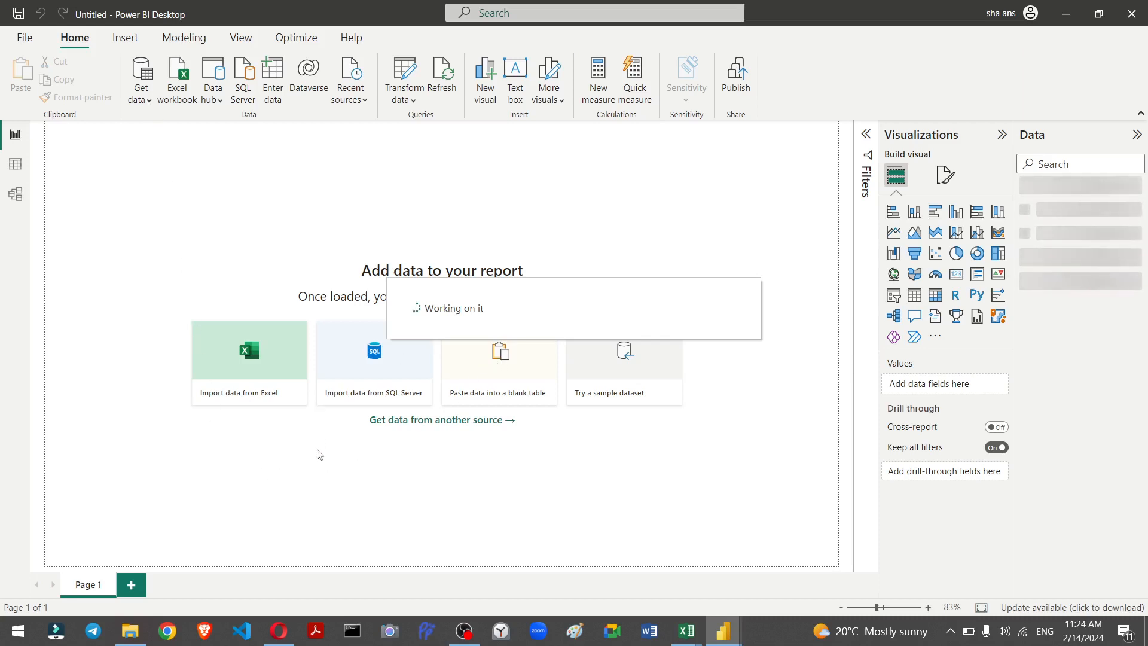
pyautogui.click(141, 95)
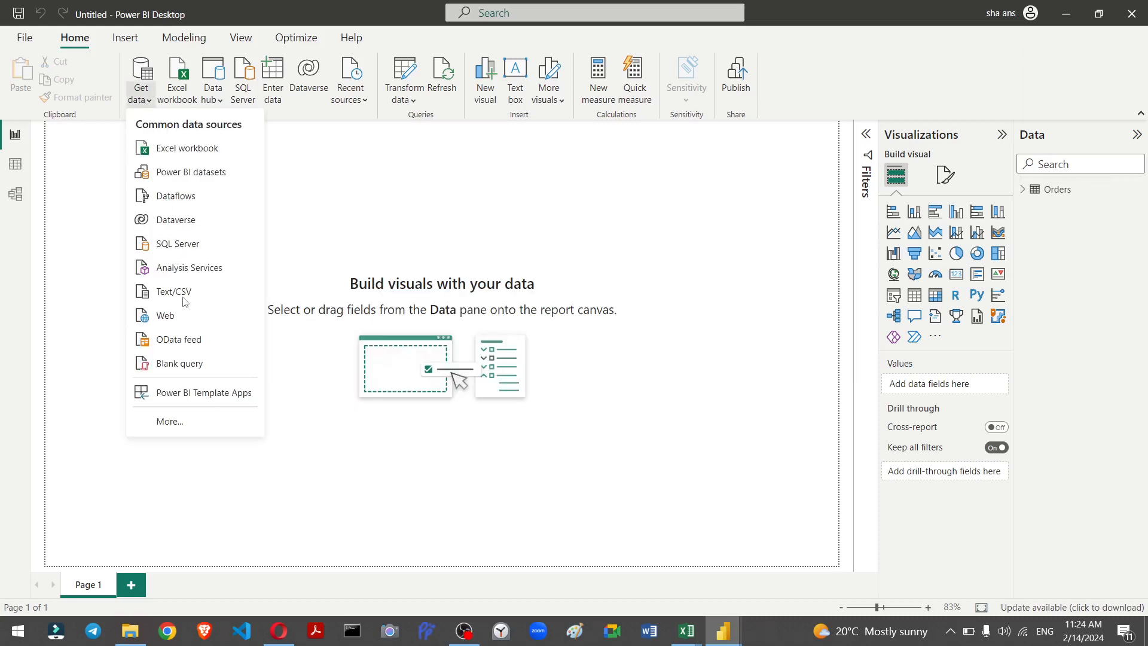
pyautogui.hotkey('shift', '/')
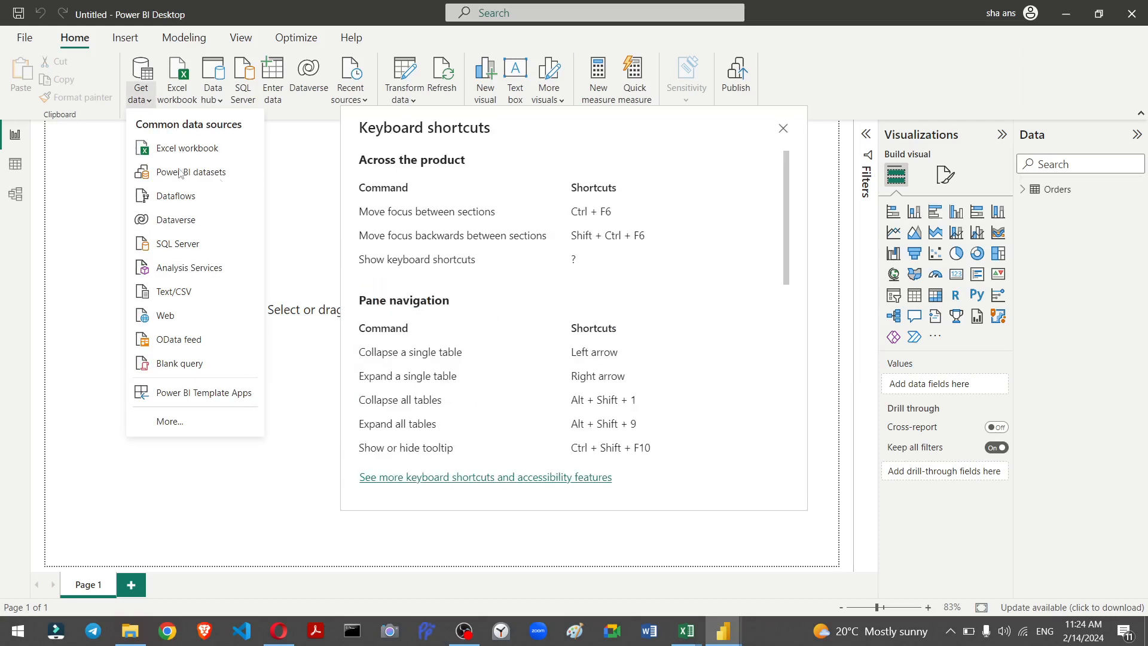
pyautogui.click(783, 129)
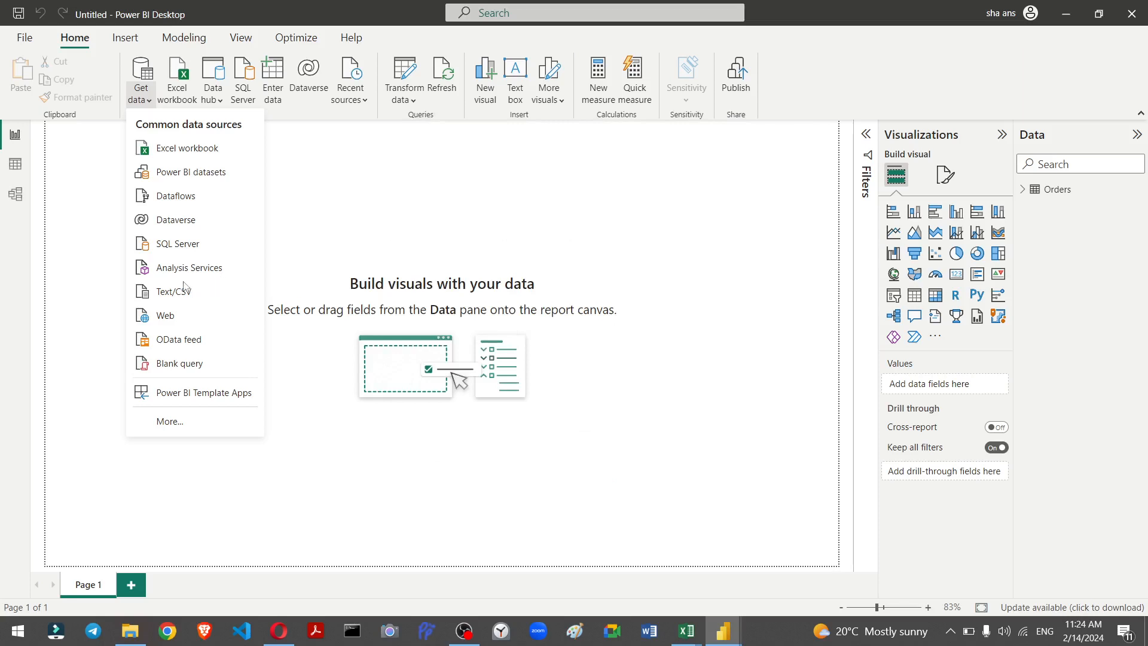
pyautogui.click(180, 292)
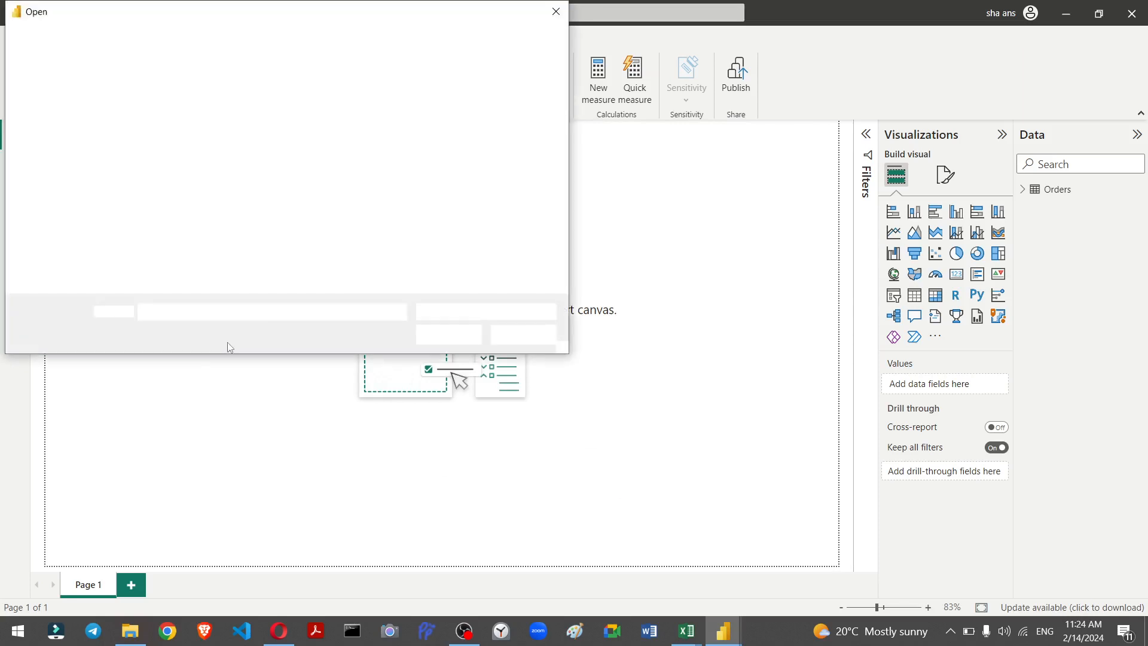
pyautogui.click(258, 135)
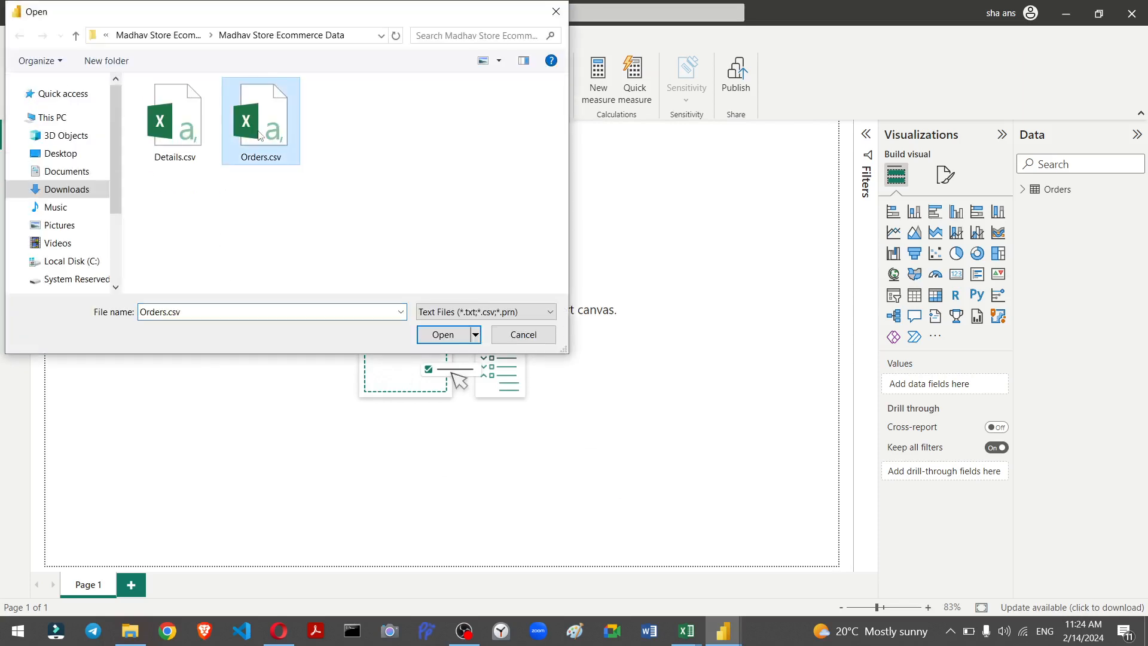
pyautogui.click(189, 123)
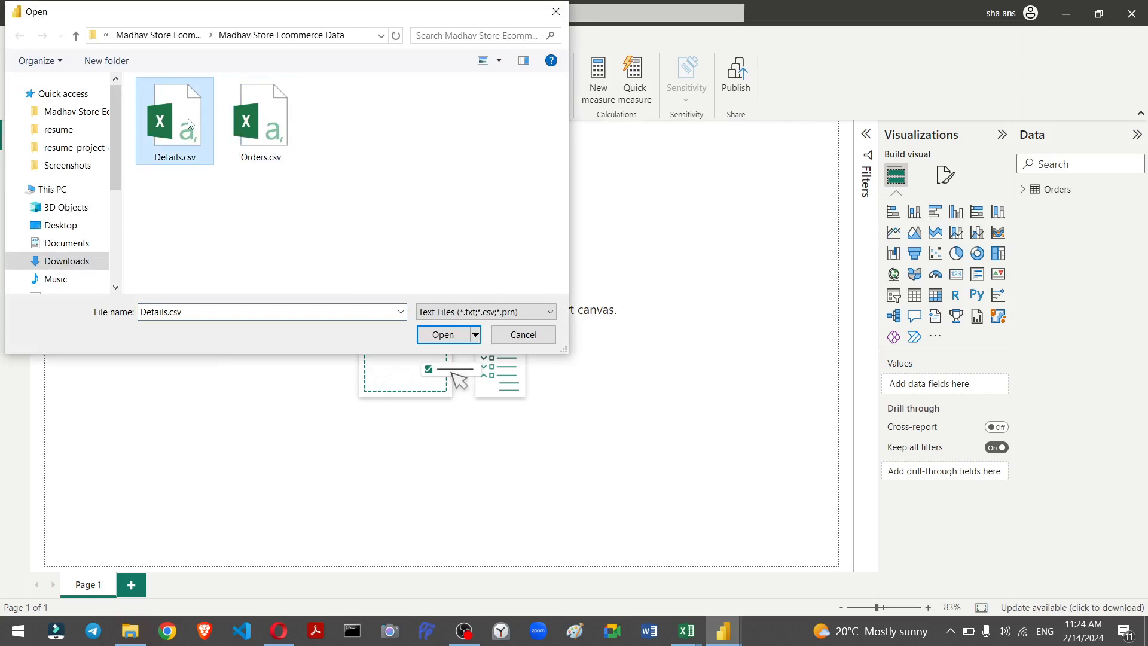
pyautogui.click(443, 336)
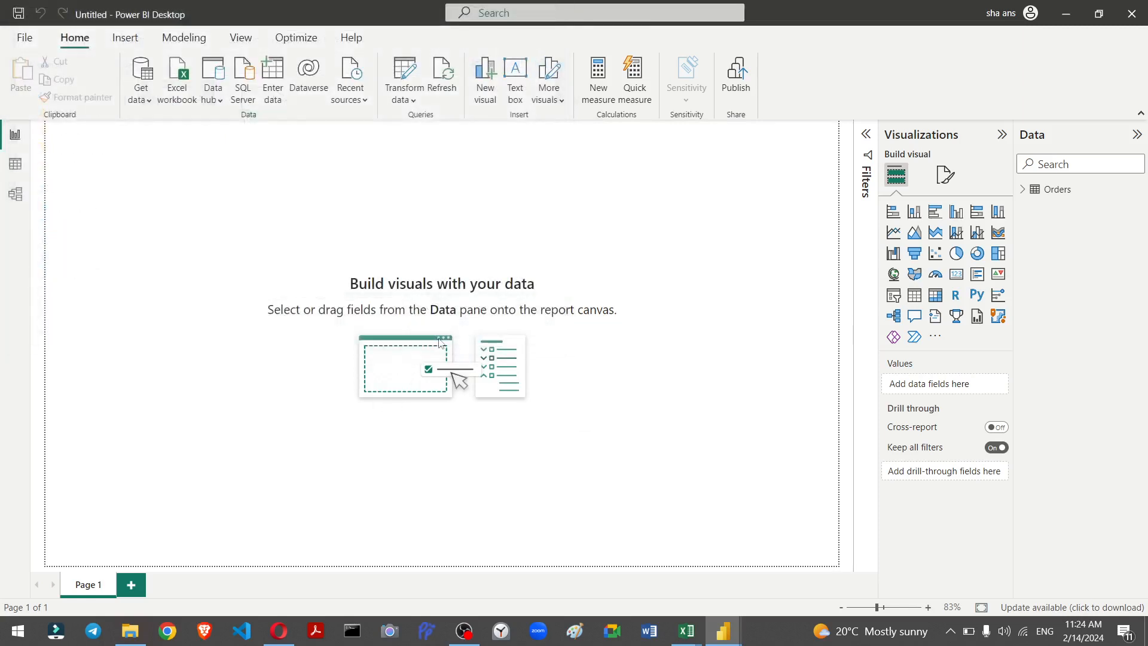
pyautogui.click(1023, 189)
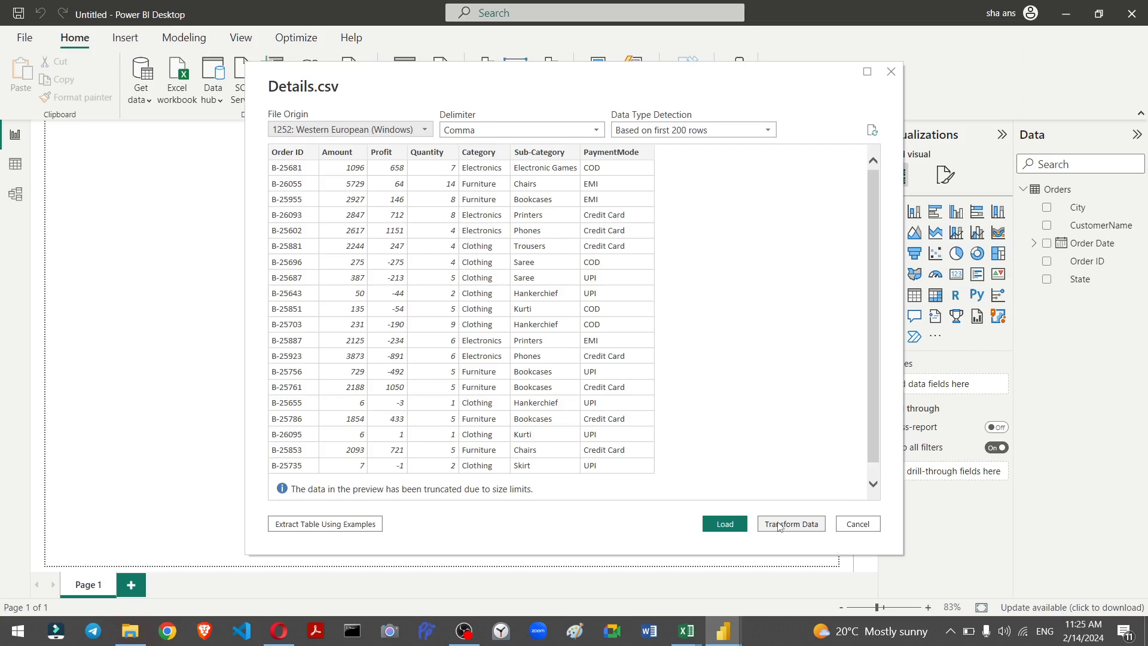
pyautogui.click(725, 529)
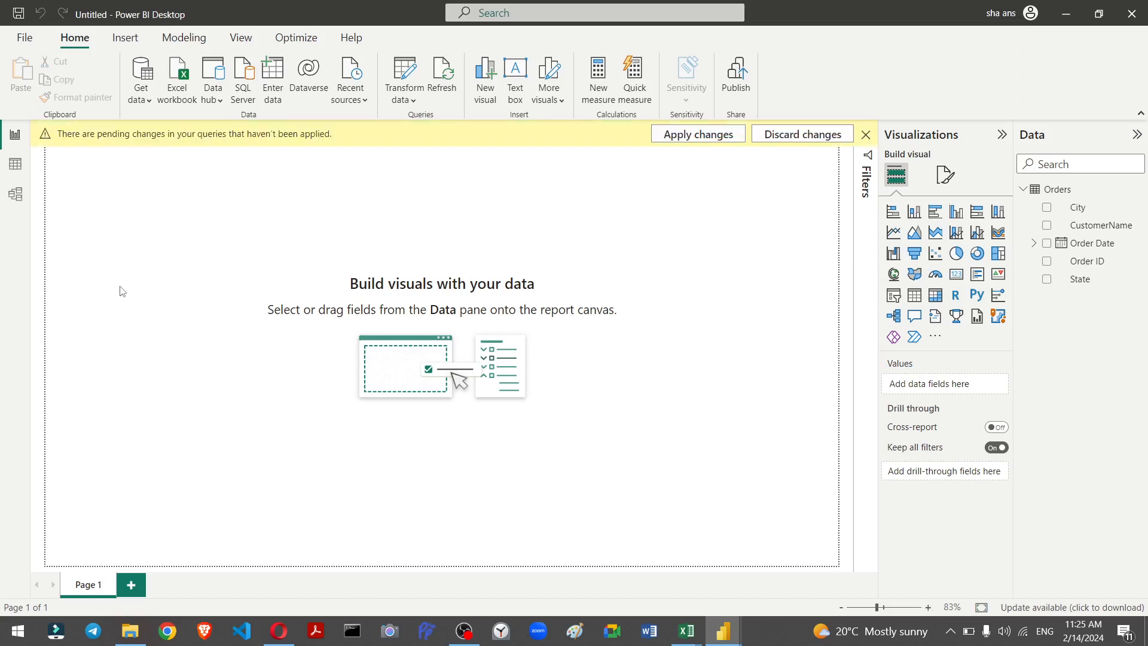
# Step: Apply the pending query changes and expand the Details table's fields in the Data pane
pyautogui.click(685, 140)
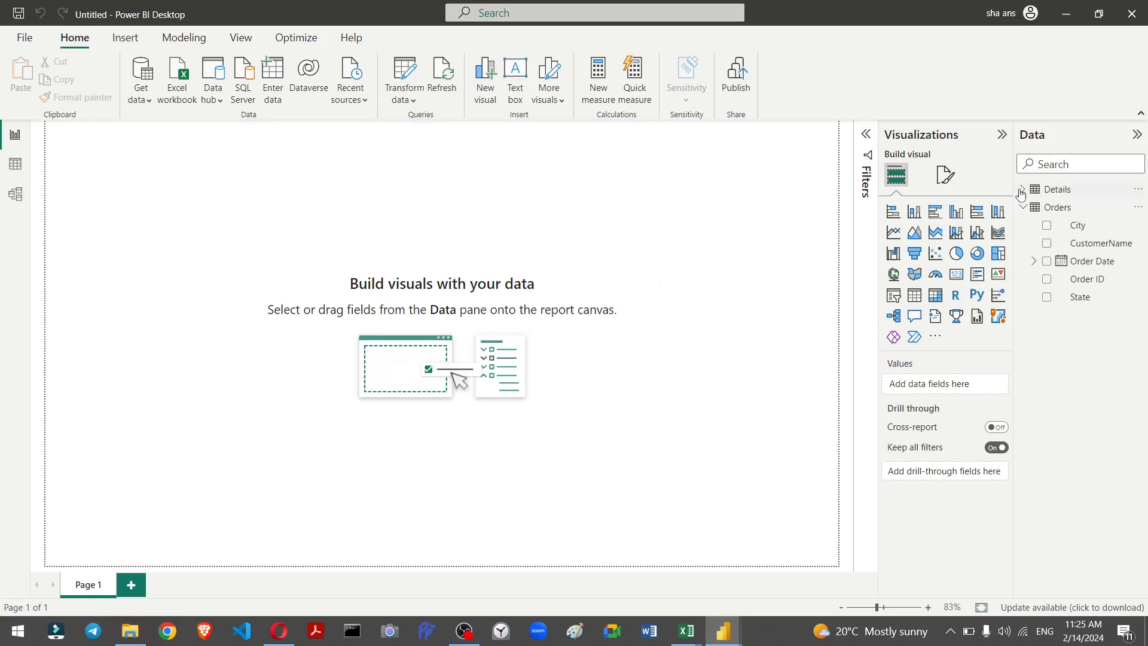
pyautogui.hotkey('shift', '/')
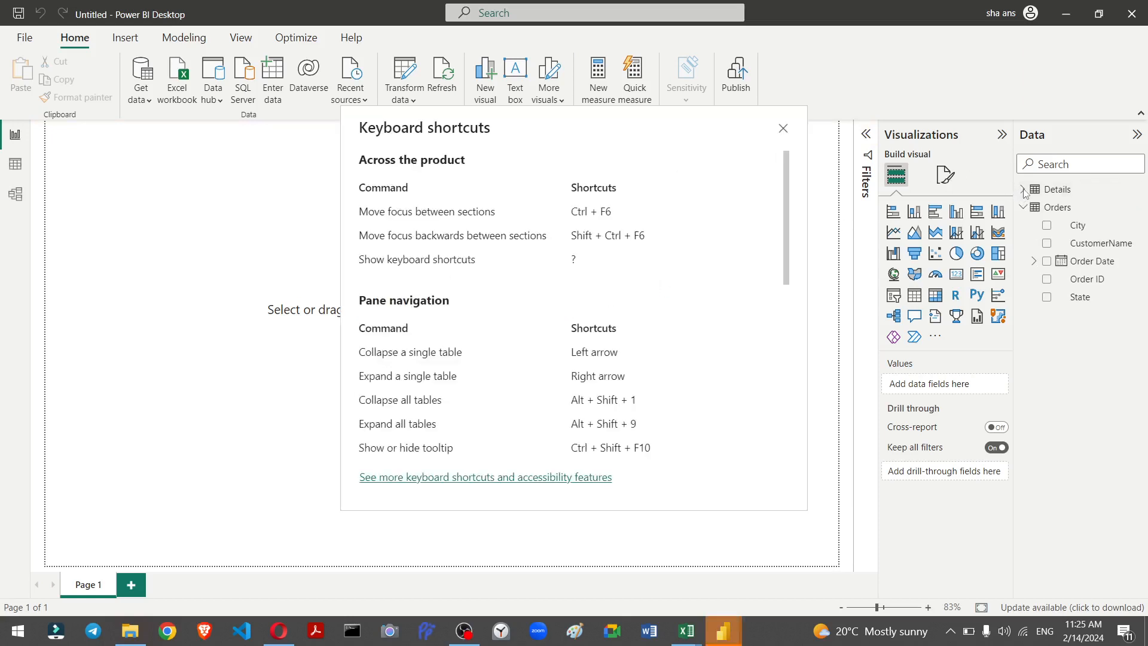
pyautogui.click(779, 133)
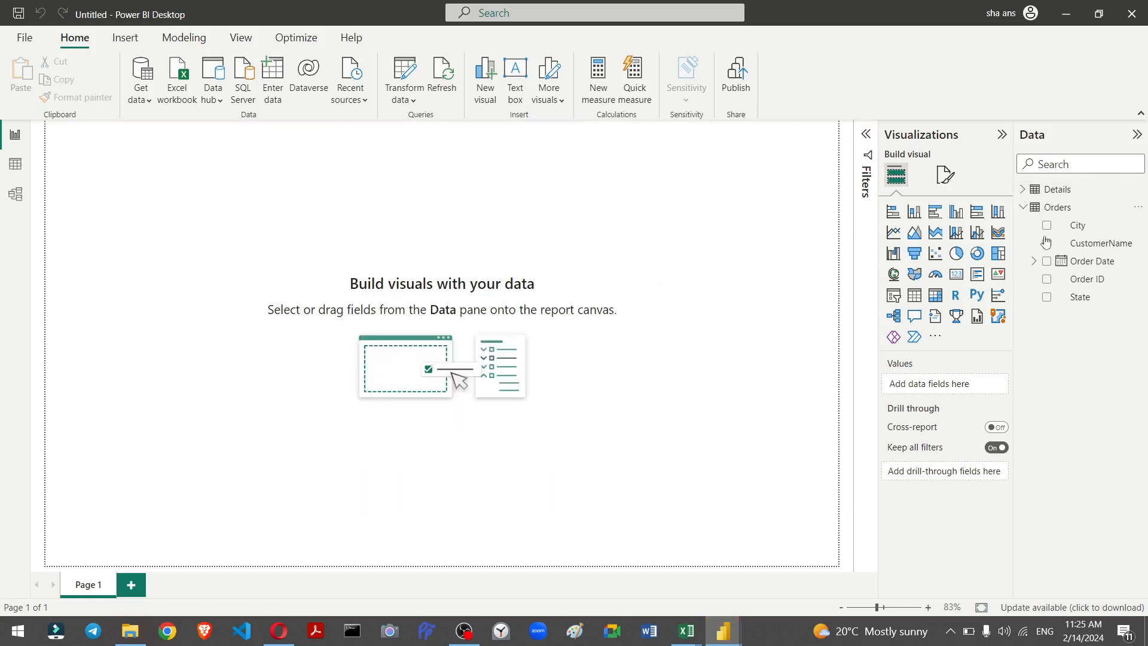
pyautogui.click(1025, 191)
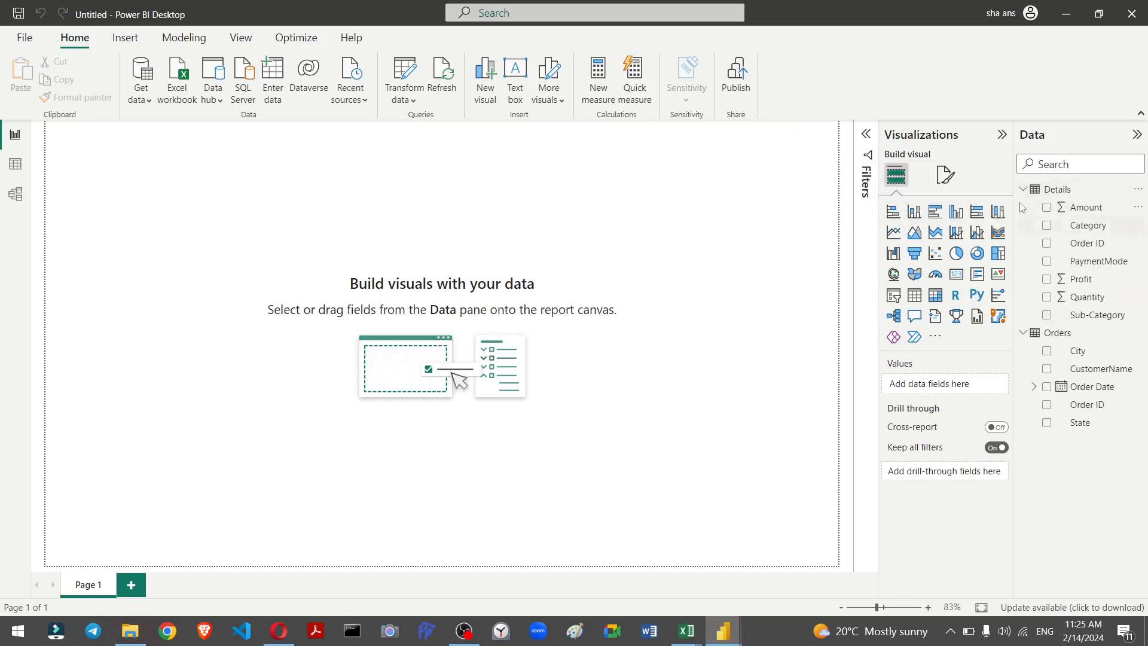
# Step: Review the Details table in Data view and the Orders–Details relationship in Model view, then return to the report
pyautogui.click(1023, 190)
pyautogui.click(1023, 208)
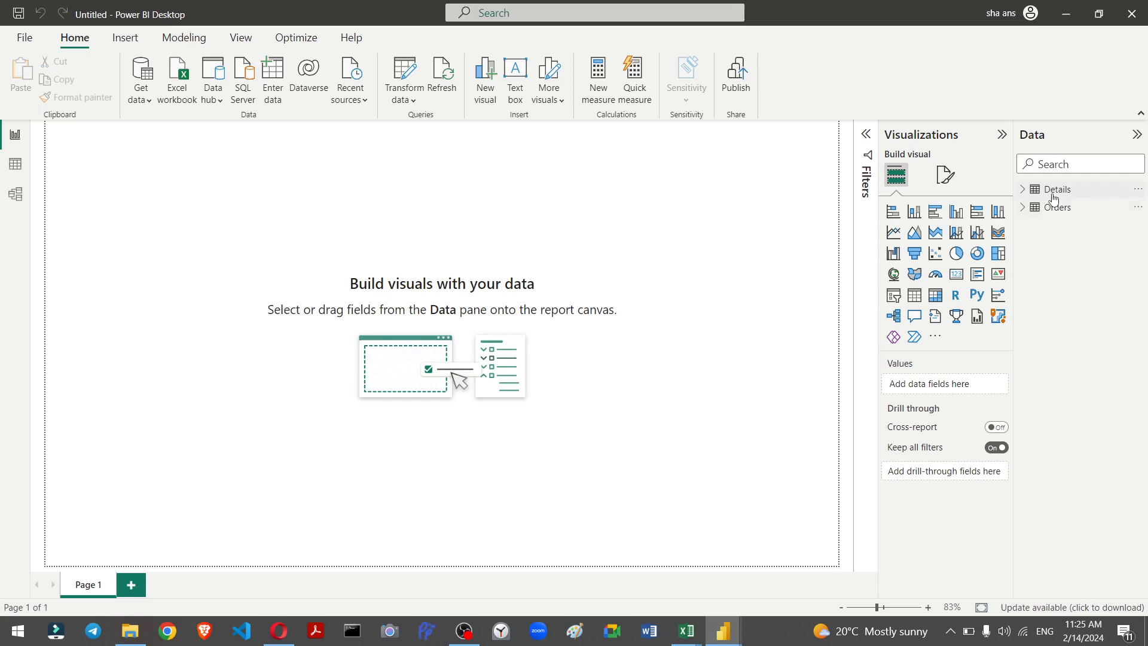
pyautogui.click(12, 175)
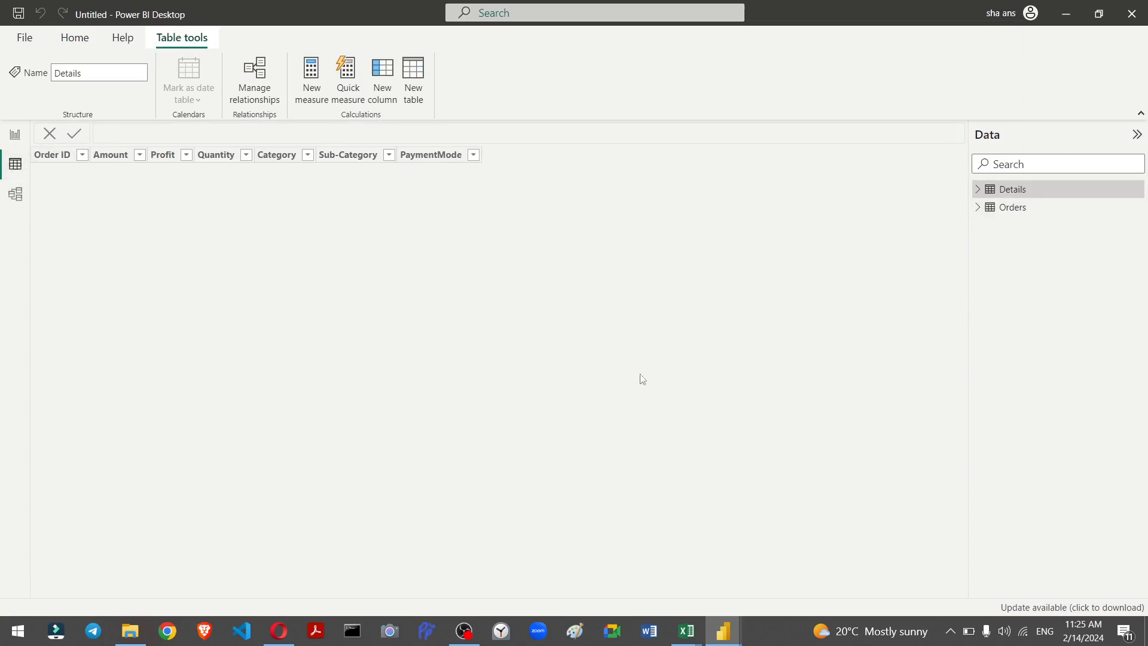
pyautogui.click(16, 197)
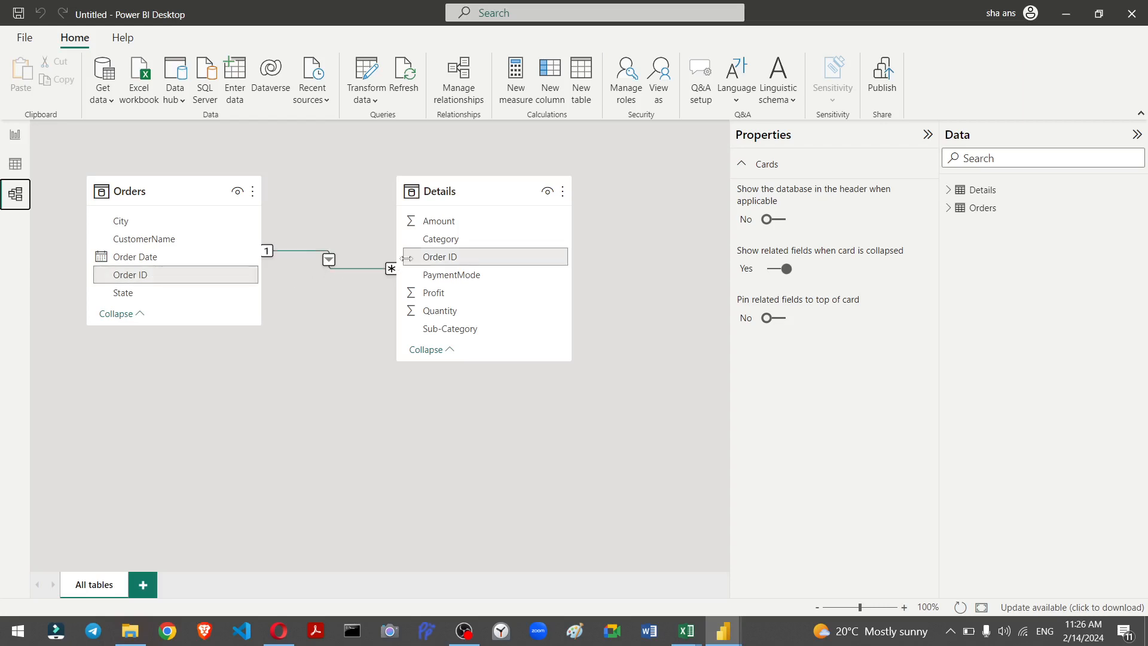
pyautogui.moveTo(432, 189)
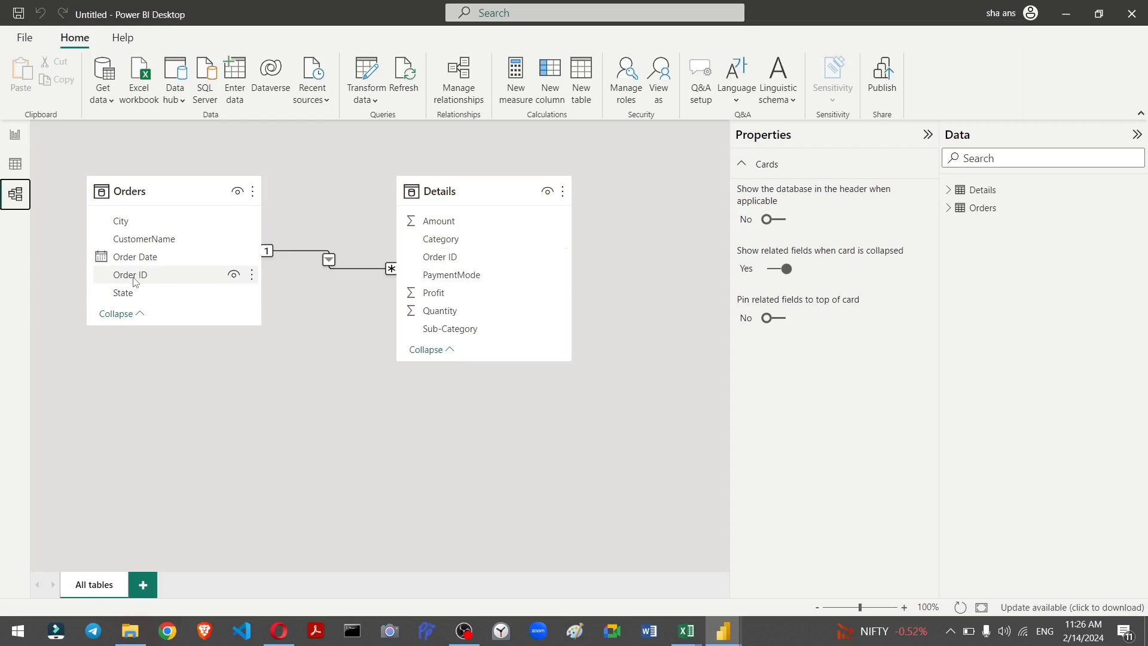
pyautogui.moveTo(123, 192)
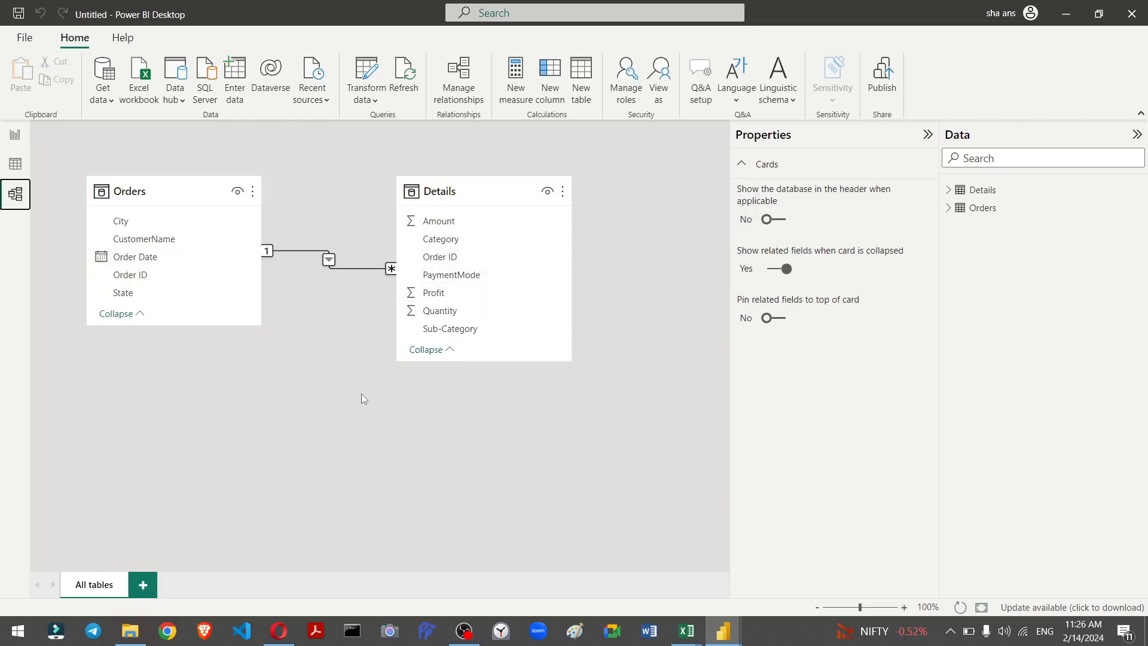
pyautogui.click(17, 145)
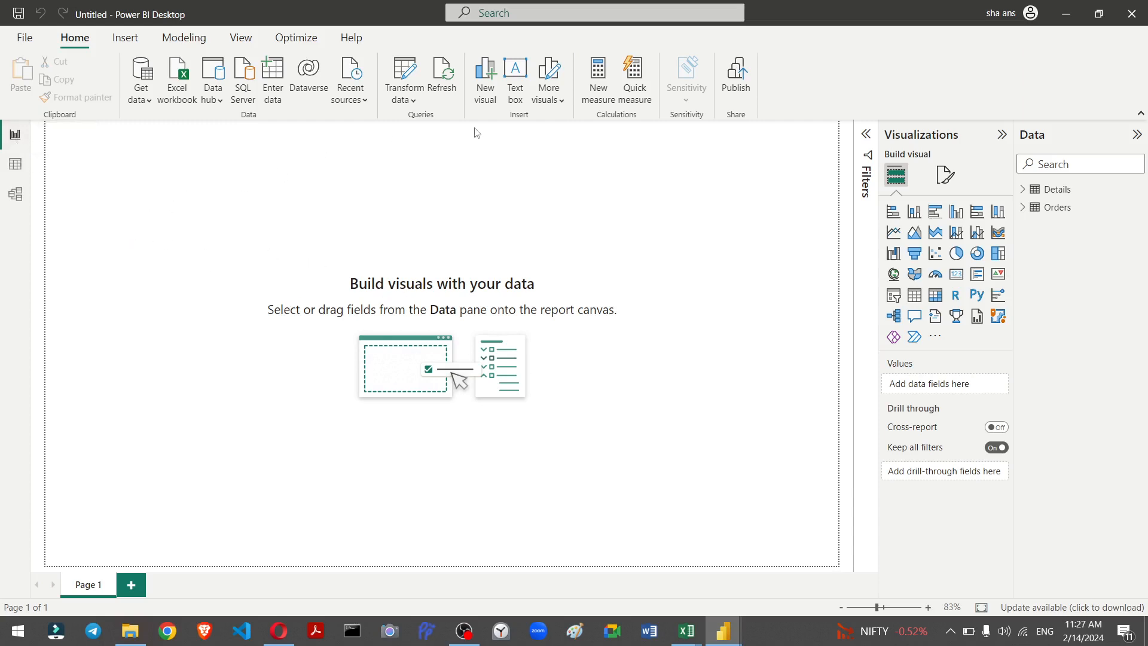
# Step: Add a bold text box with the store's SALES DASHBOARD title at the top-left of the page, resized to one line
pyautogui.click(516, 95)
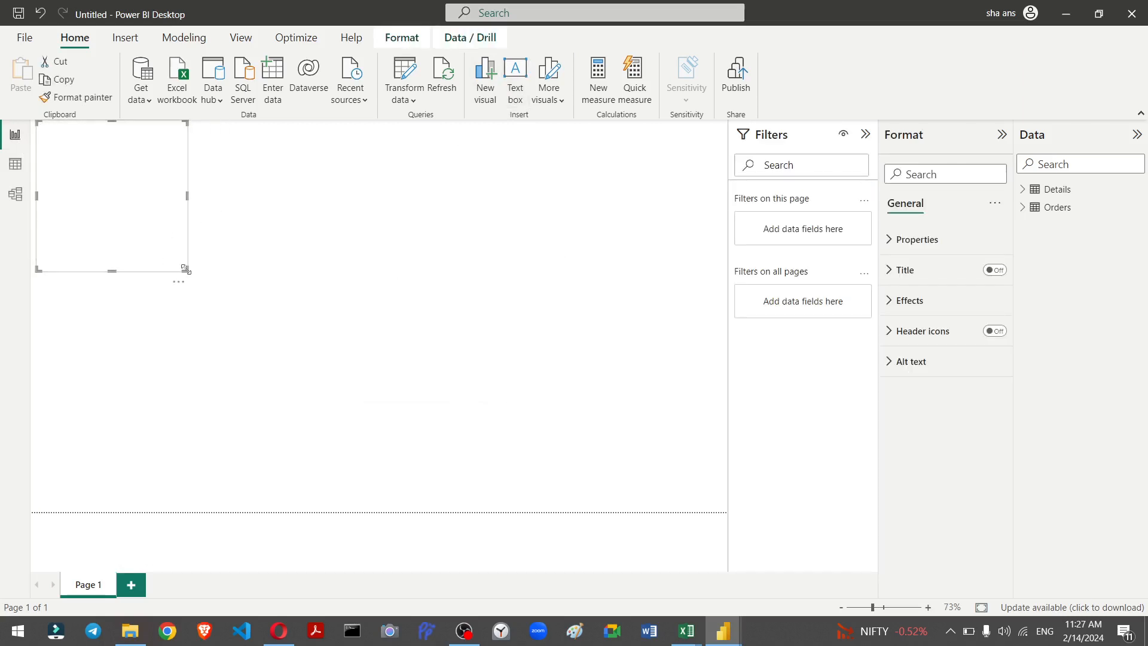
pyautogui.moveTo(188, 266); pyautogui.dragTo(325, 209)
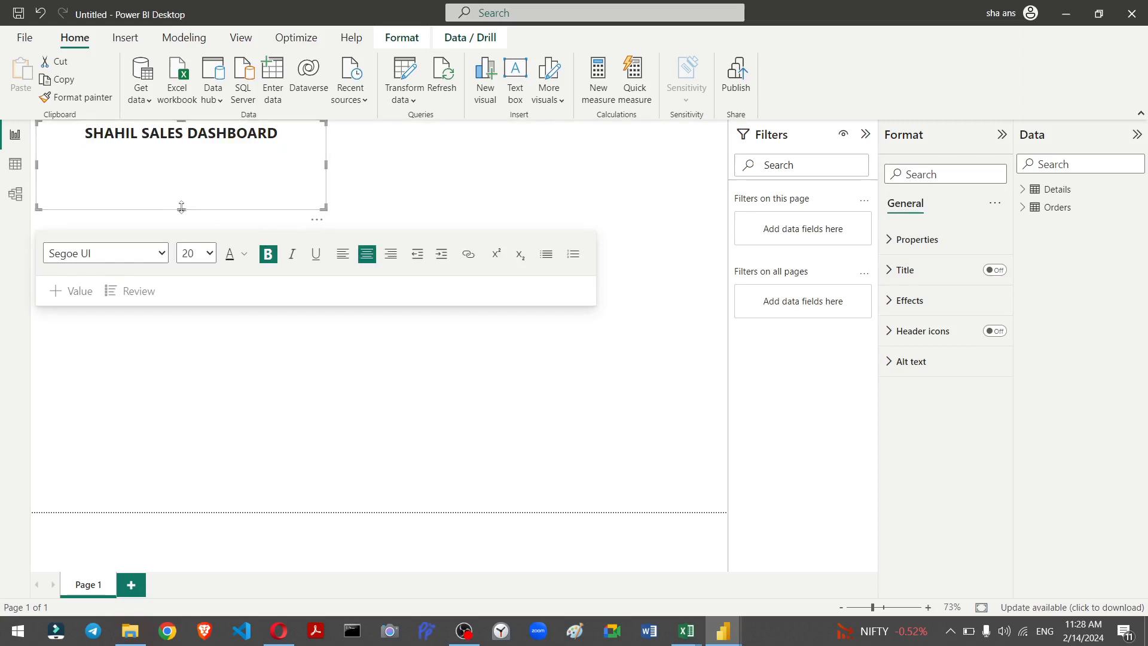
pyautogui.moveTo(181, 207); pyautogui.dragTo(231, 146)
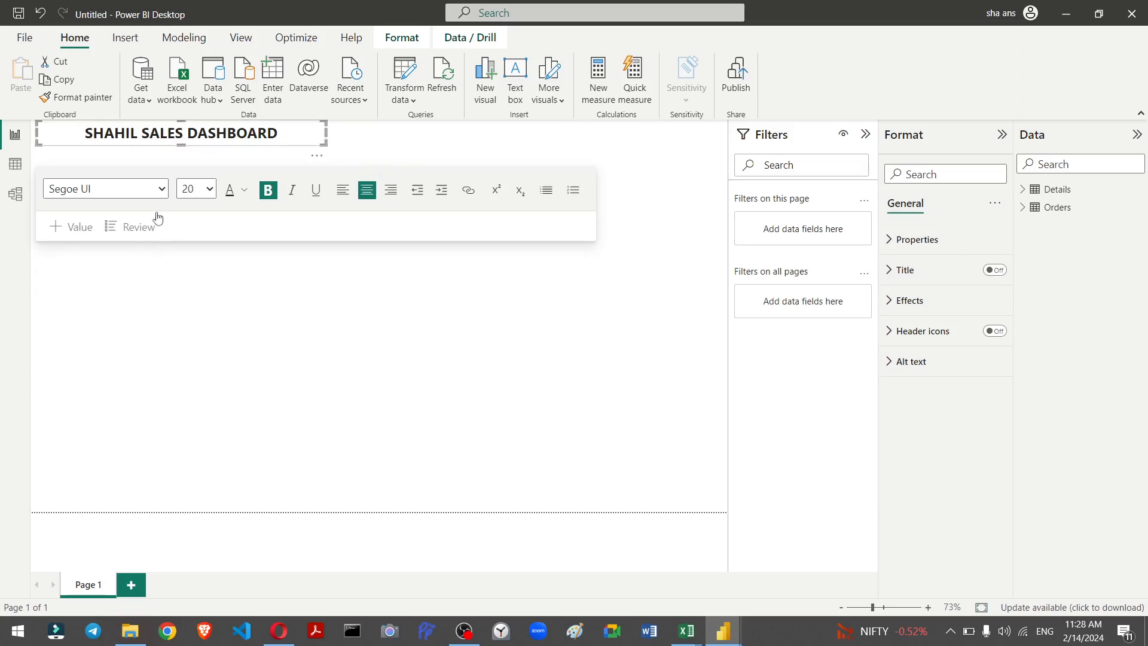
pyautogui.click(126, 299)
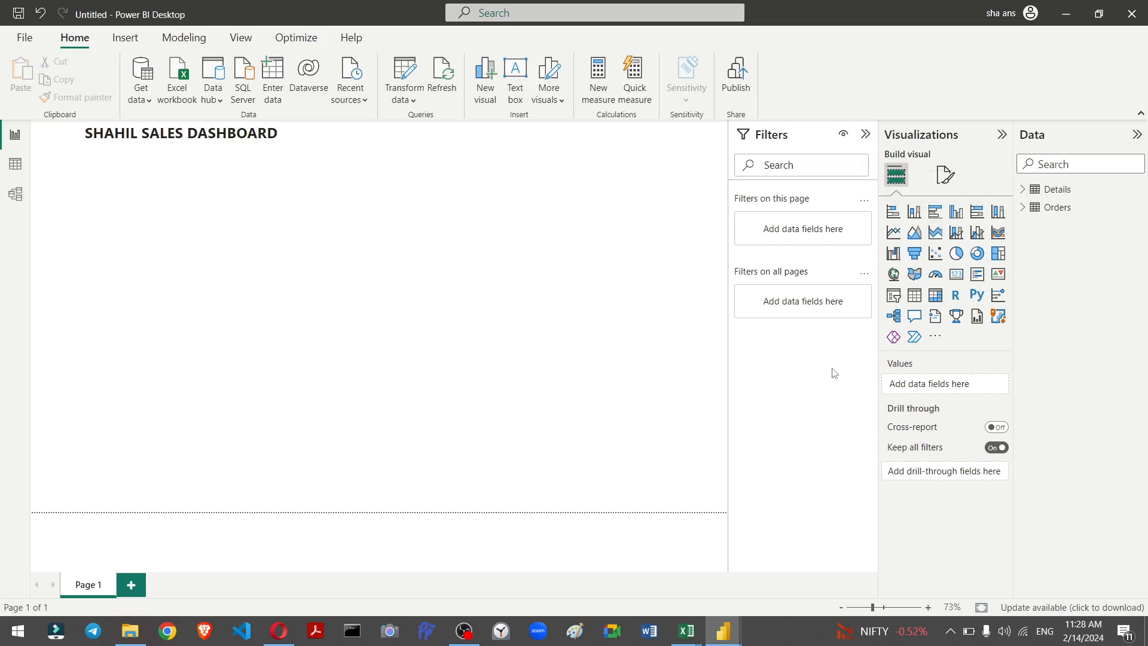
# Step: Insert a stacked column chart and move it to the top centre of the report page
pyautogui.click(1024, 190)
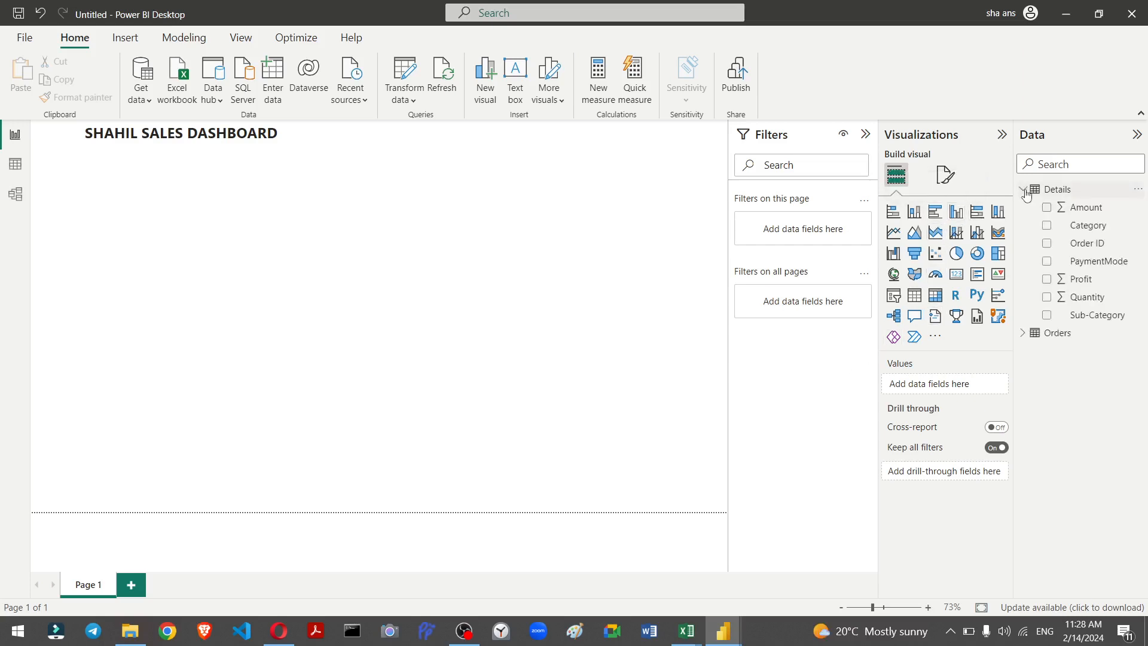
pyautogui.click(1025, 333)
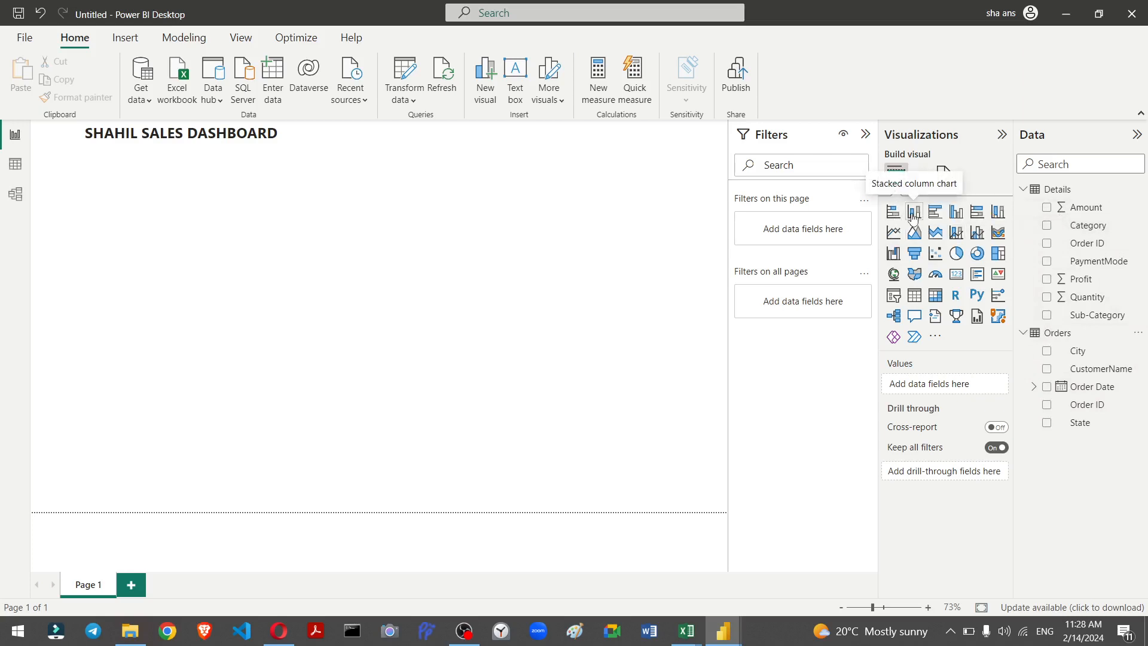
pyautogui.click(913, 218)
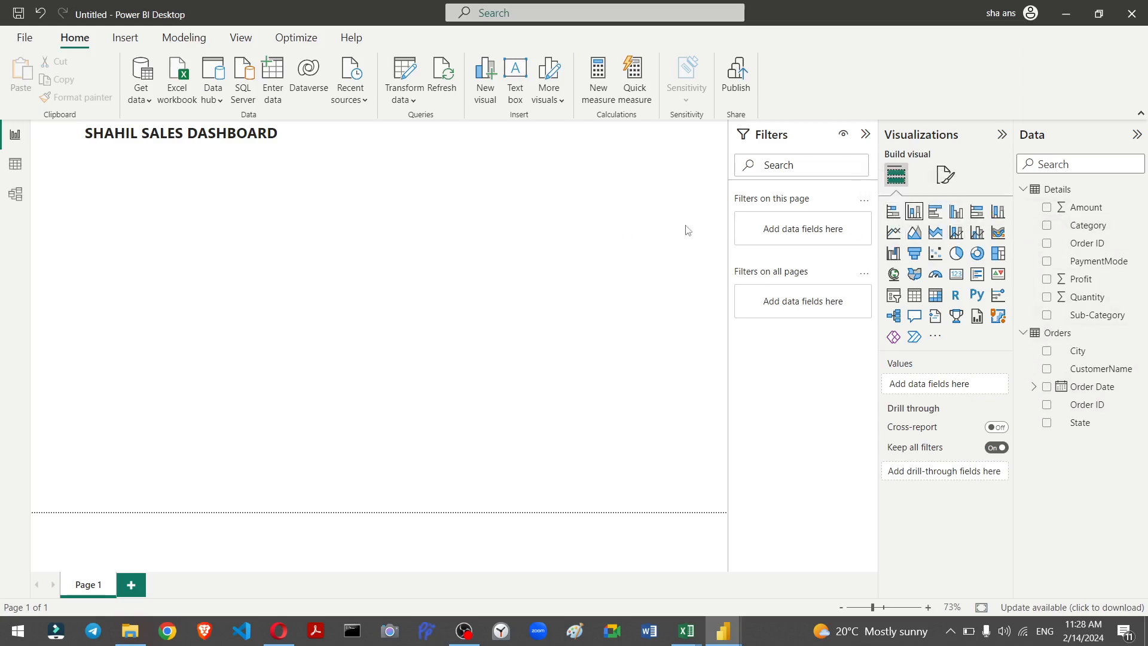
pyautogui.click(913, 210)
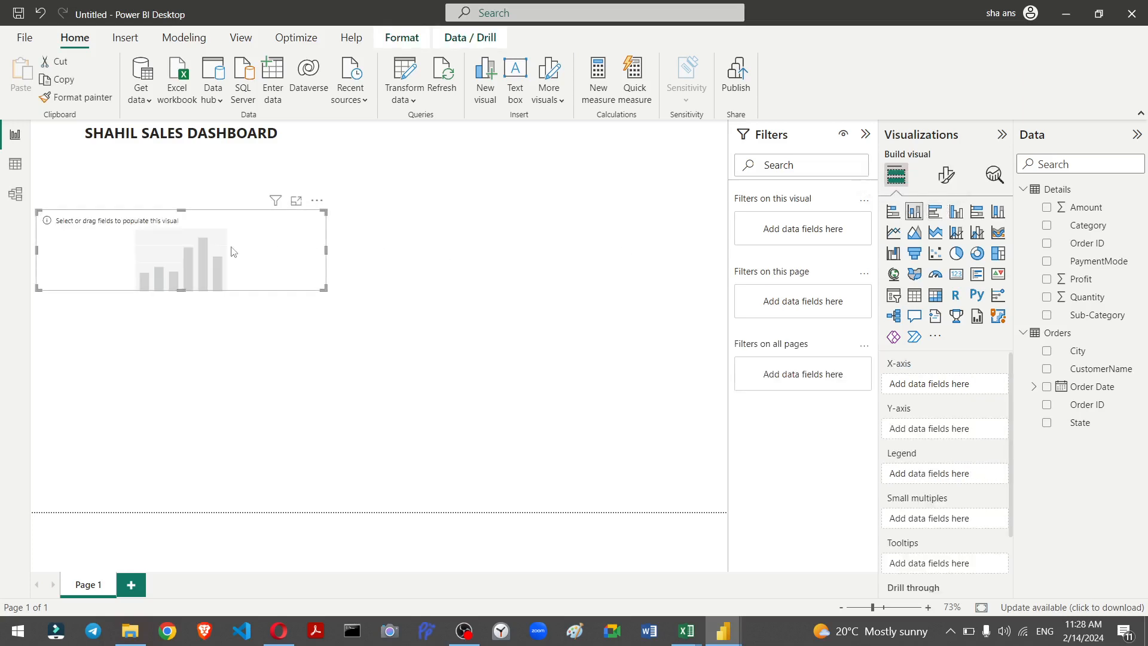
pyautogui.moveTo(222, 250); pyautogui.dragTo(602, 215)
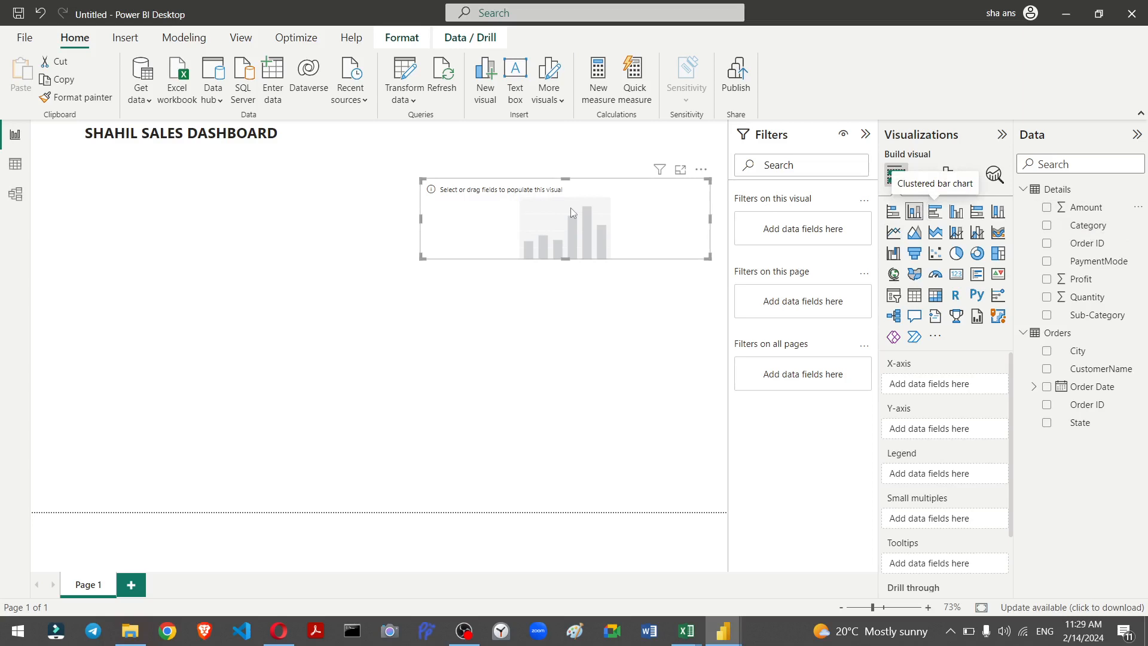
# Step: Plot Sum of Amount by Order Date Month in the column chart and enlarge the chart
pyautogui.moveTo(1086, 207); pyautogui.dragTo(570, 207)
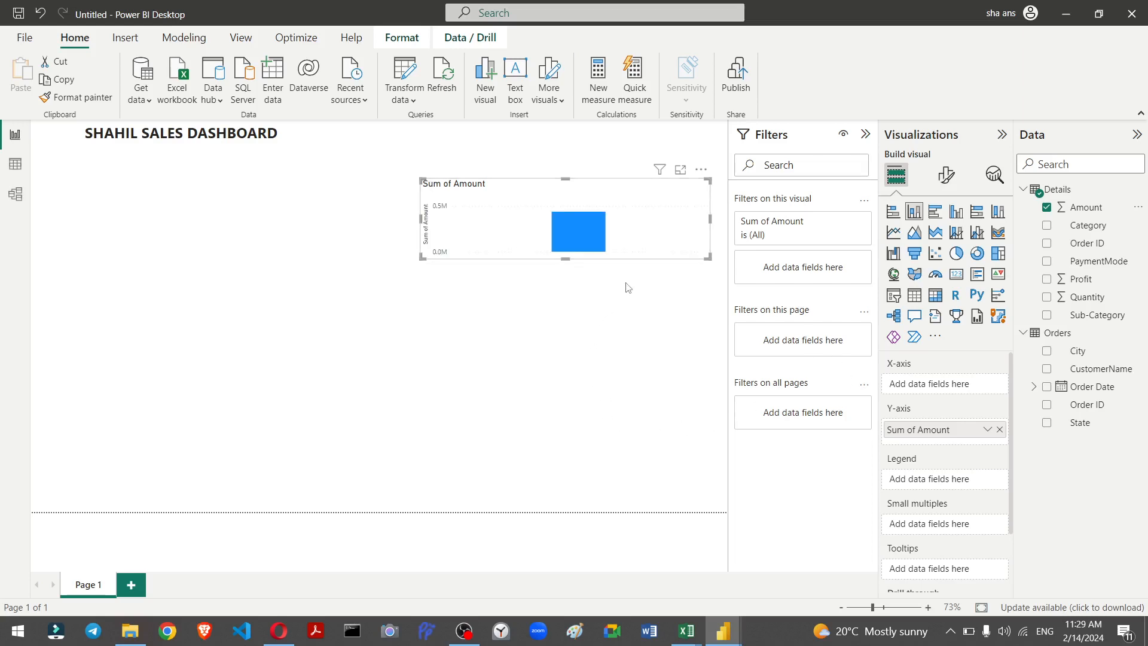
pyautogui.moveTo(951, 429); pyautogui.dragTo(680, 431)
pyautogui.click(1035, 387)
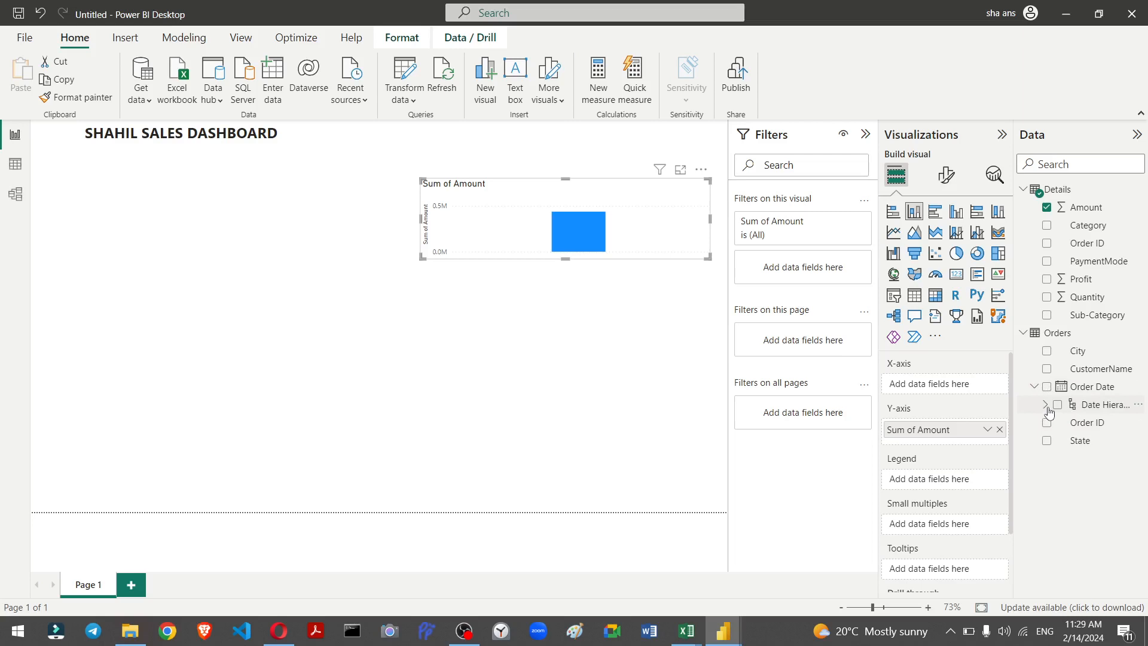
pyautogui.click(1047, 406)
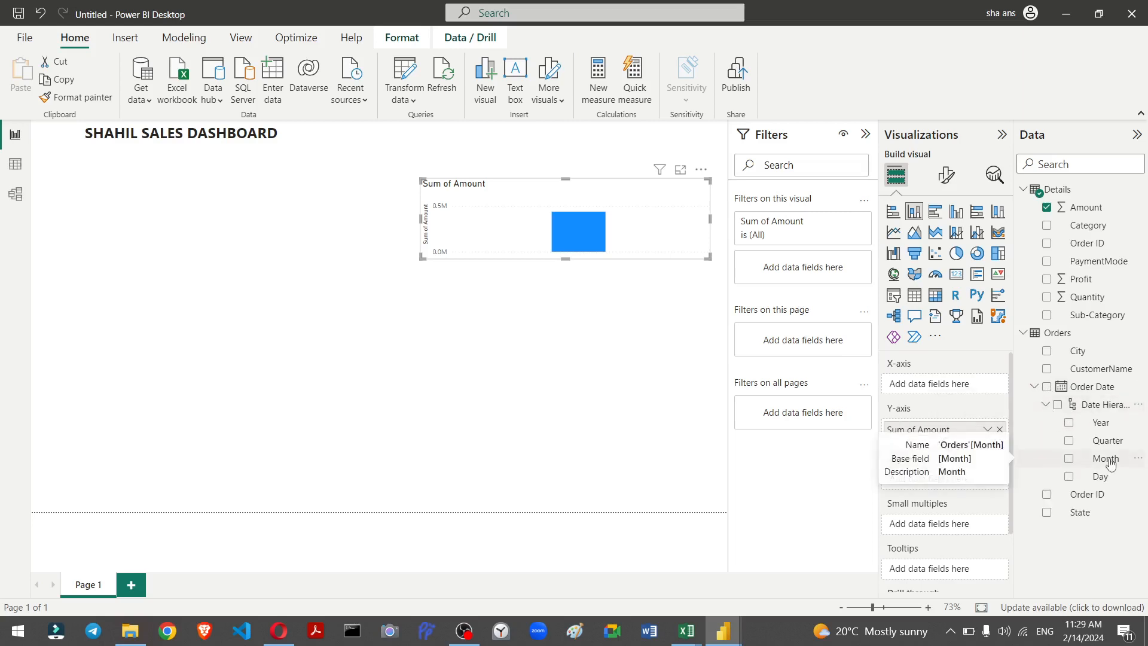
pyautogui.moveTo(1111, 464); pyautogui.dragTo(971, 390)
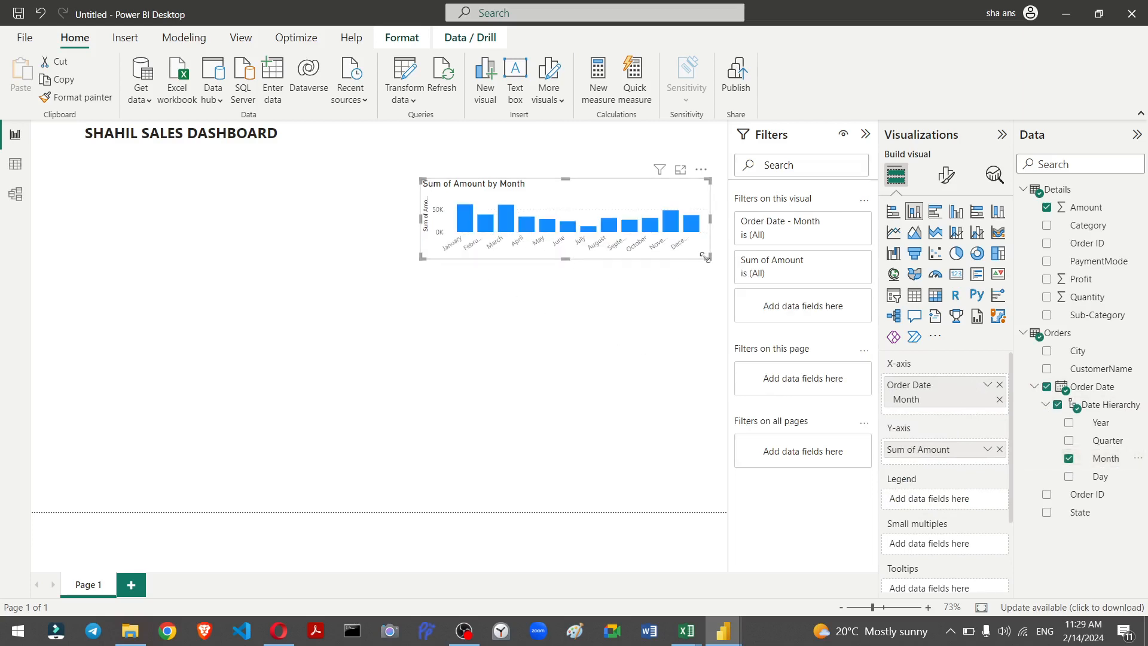
pyautogui.moveTo(706, 257); pyautogui.dragTo(722, 333)
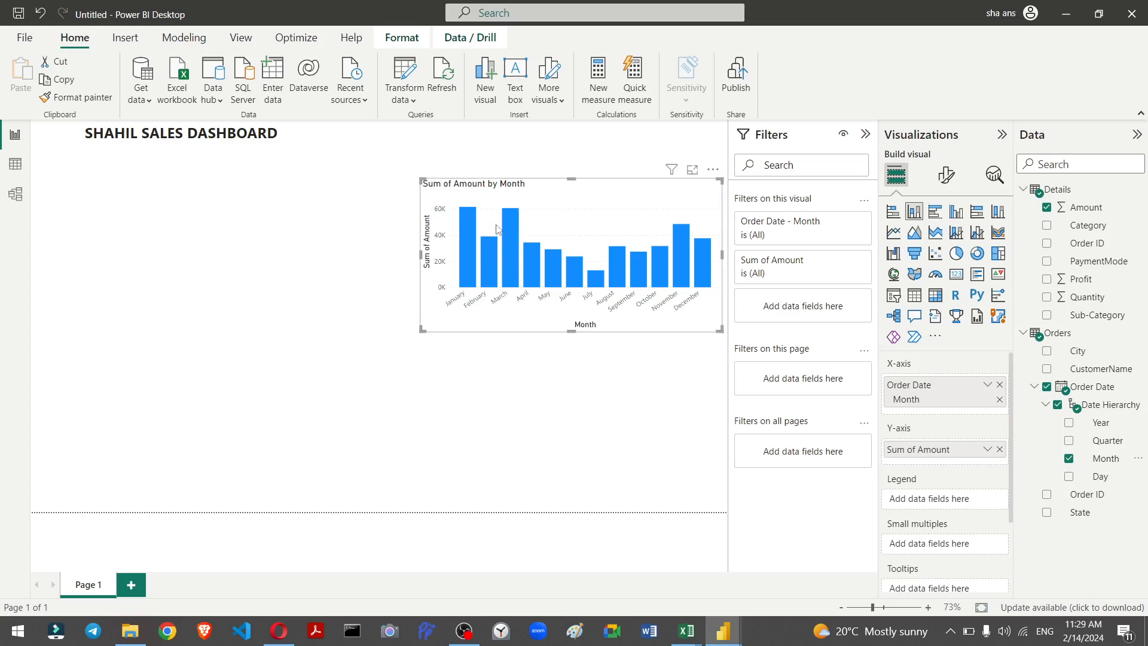
# Step: Turn off the column chart's X-axis and Y-axis titles in the visual format settings
pyautogui.click(948, 178)
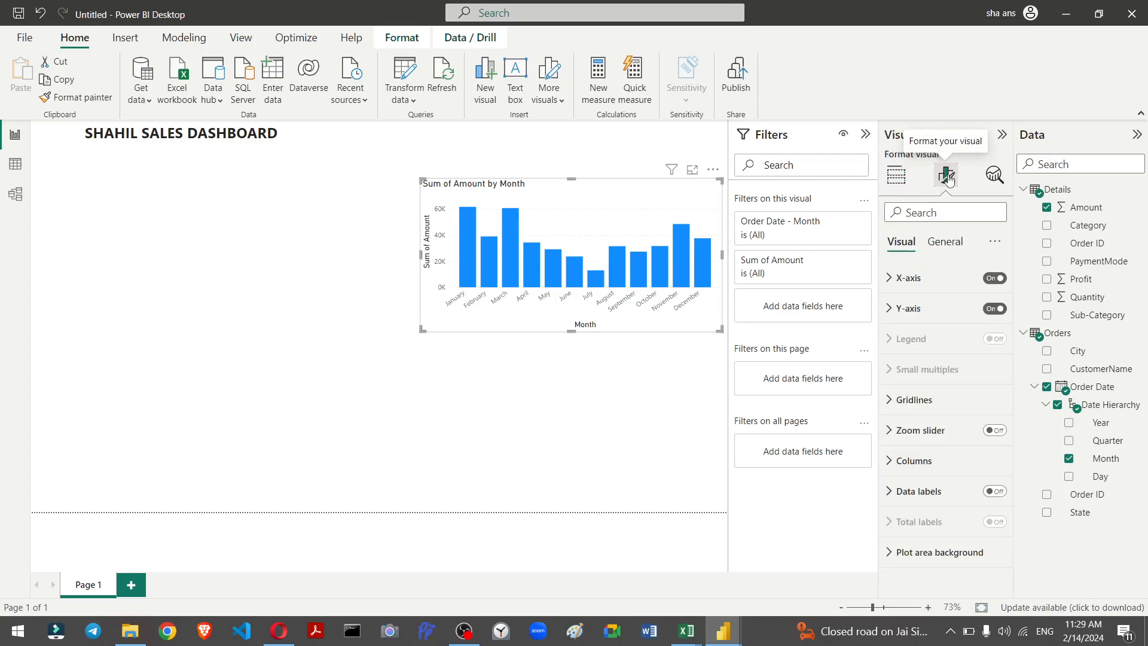
pyautogui.click(904, 290)
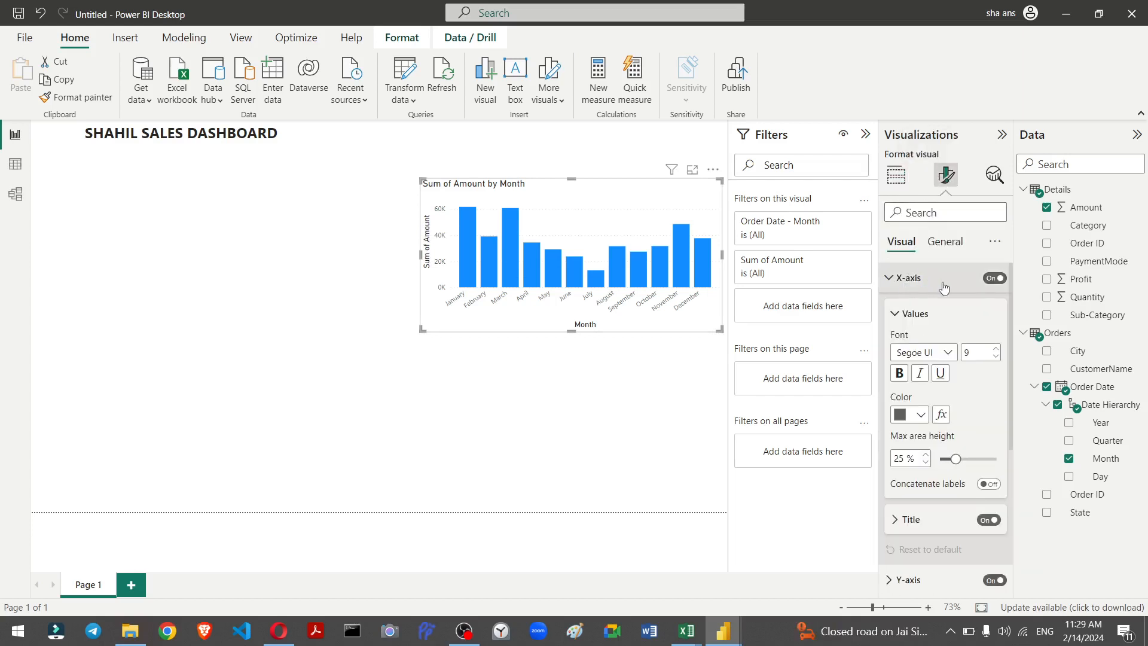
pyautogui.click(996, 278)
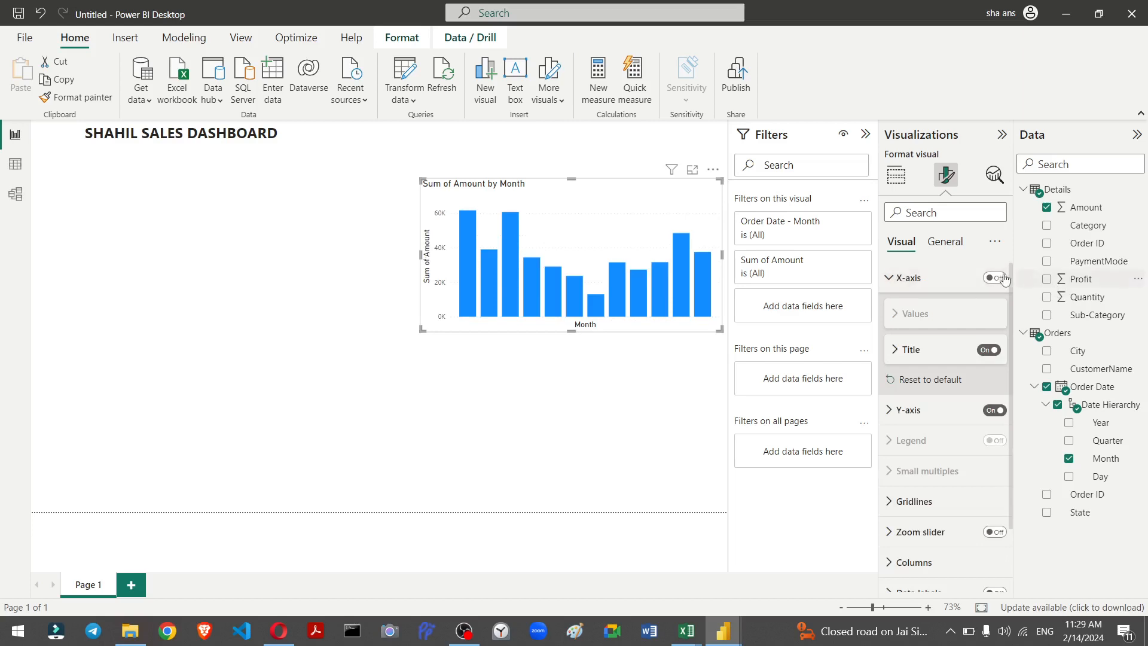
pyautogui.click(996, 279)
pyautogui.click(914, 313)
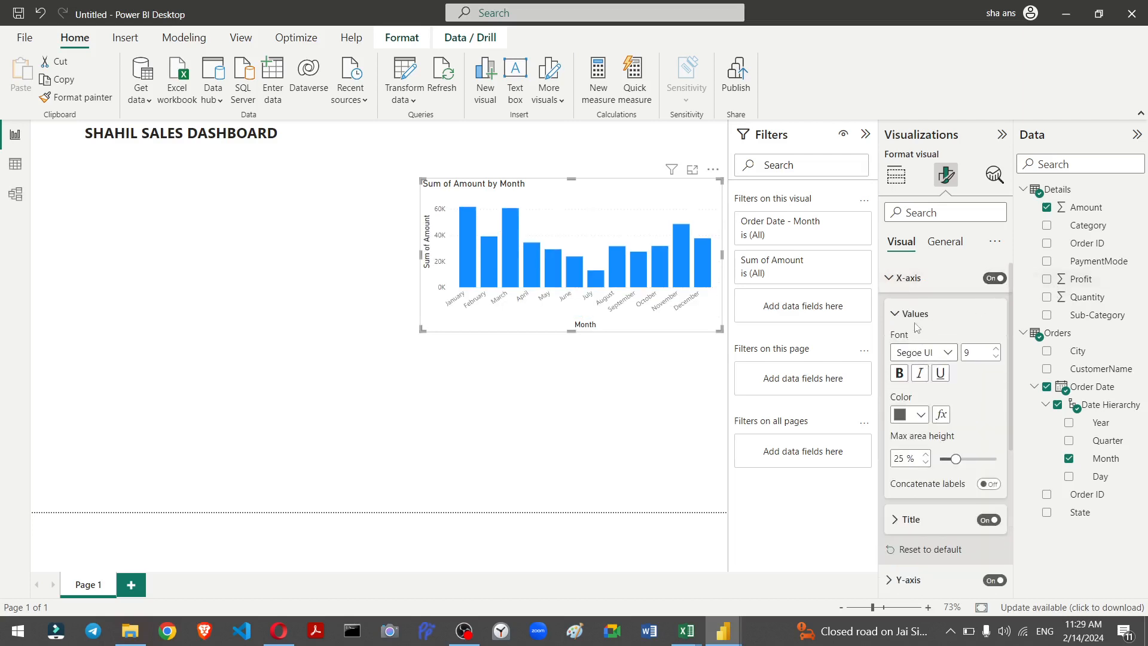
pyautogui.scroll(-4, 915, 327)
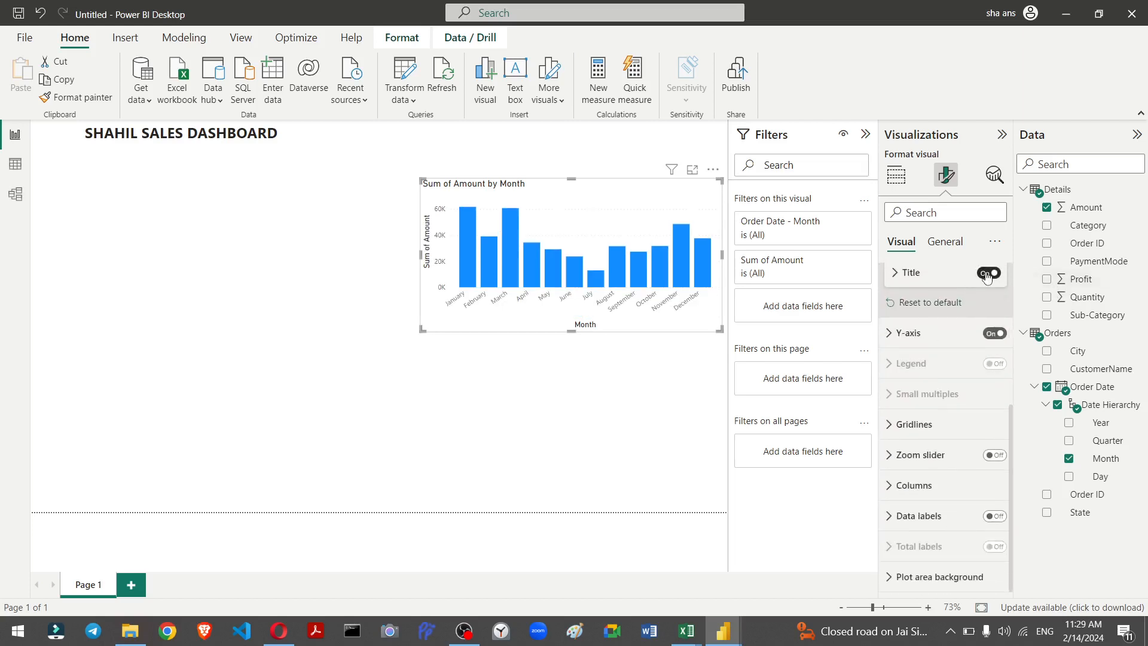
pyautogui.click(987, 274)
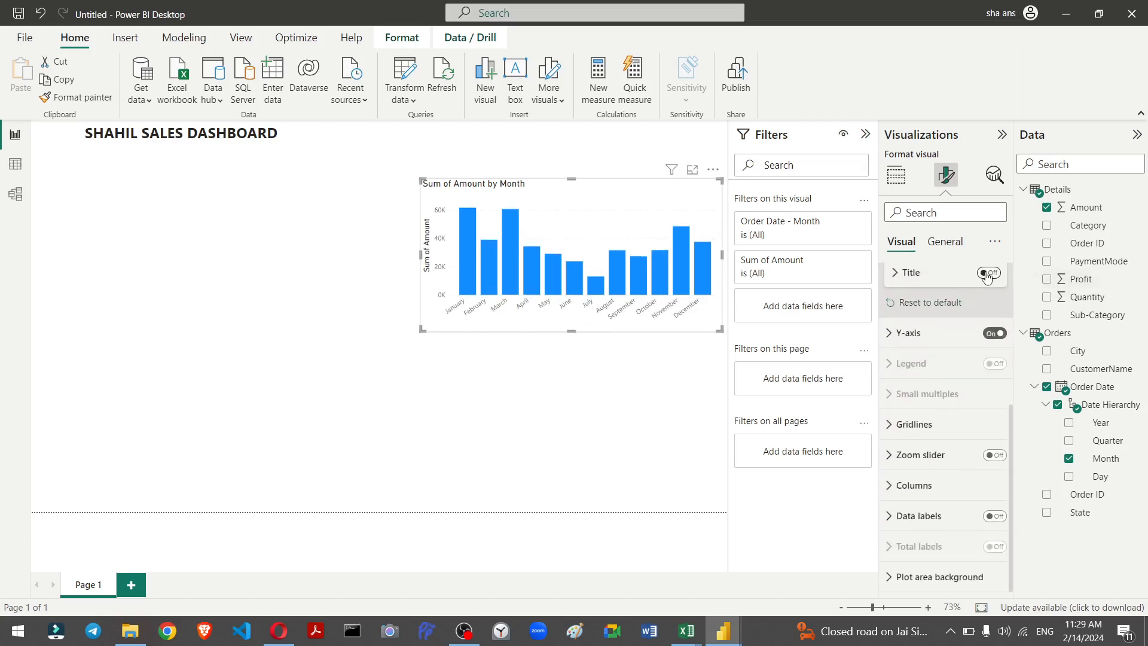
pyautogui.click(892, 339)
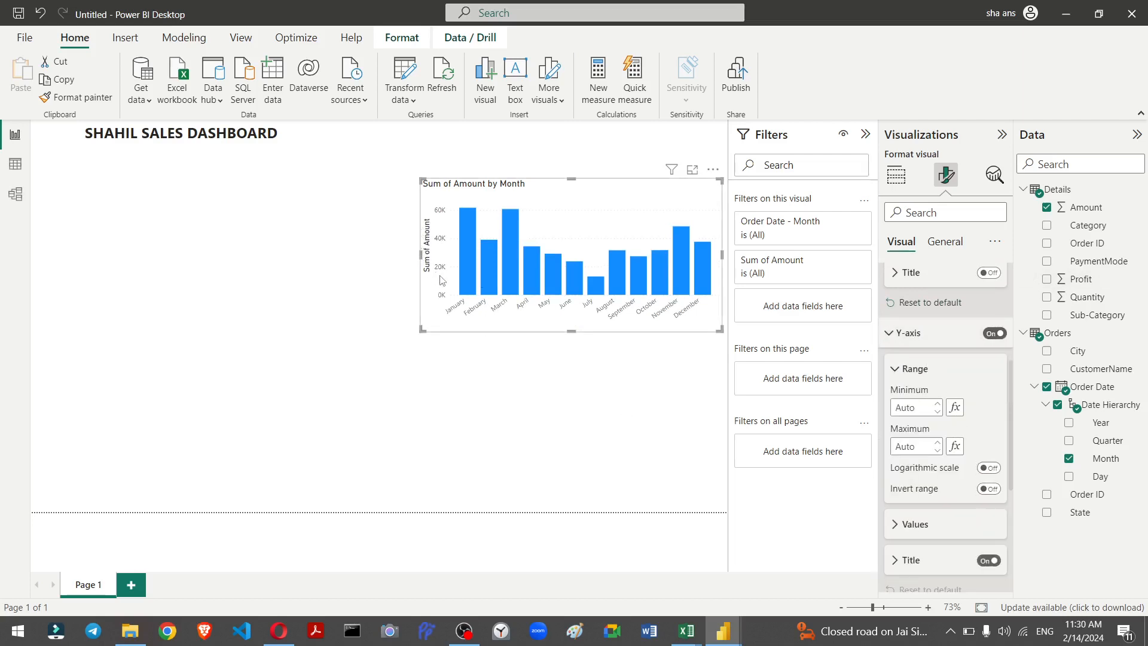
pyautogui.scroll(-2, 919, 412)
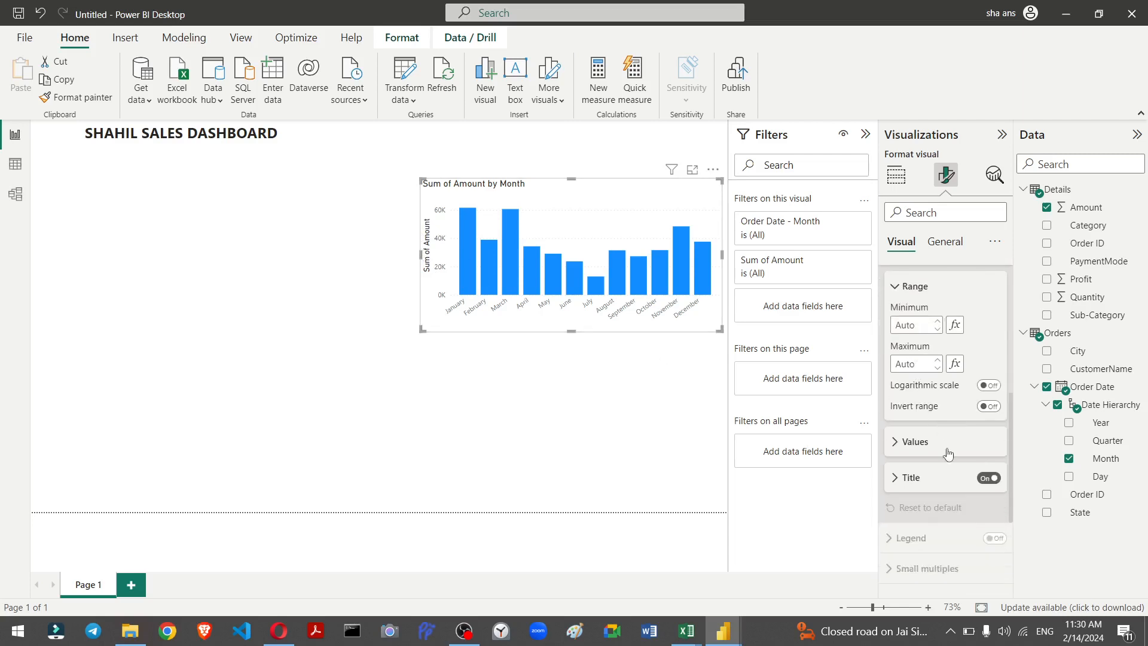
pyautogui.click(988, 478)
# Step: Set the X-axis value font size to 10
pyautogui.scroll(2, 957, 455)
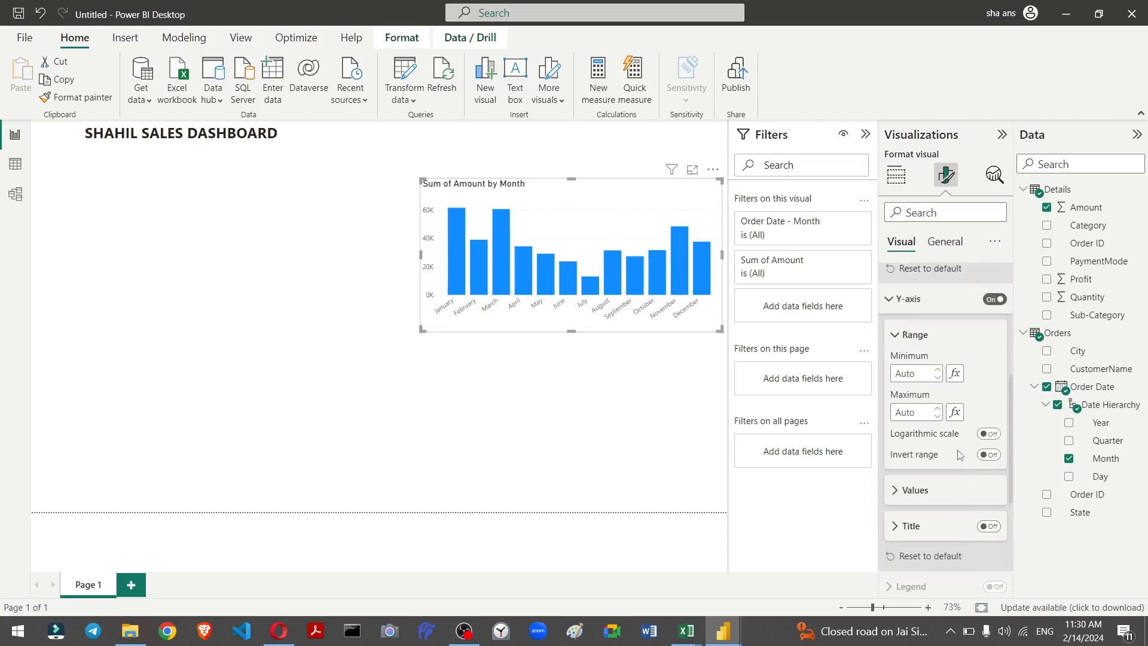
pyautogui.scroll(5, 951, 418)
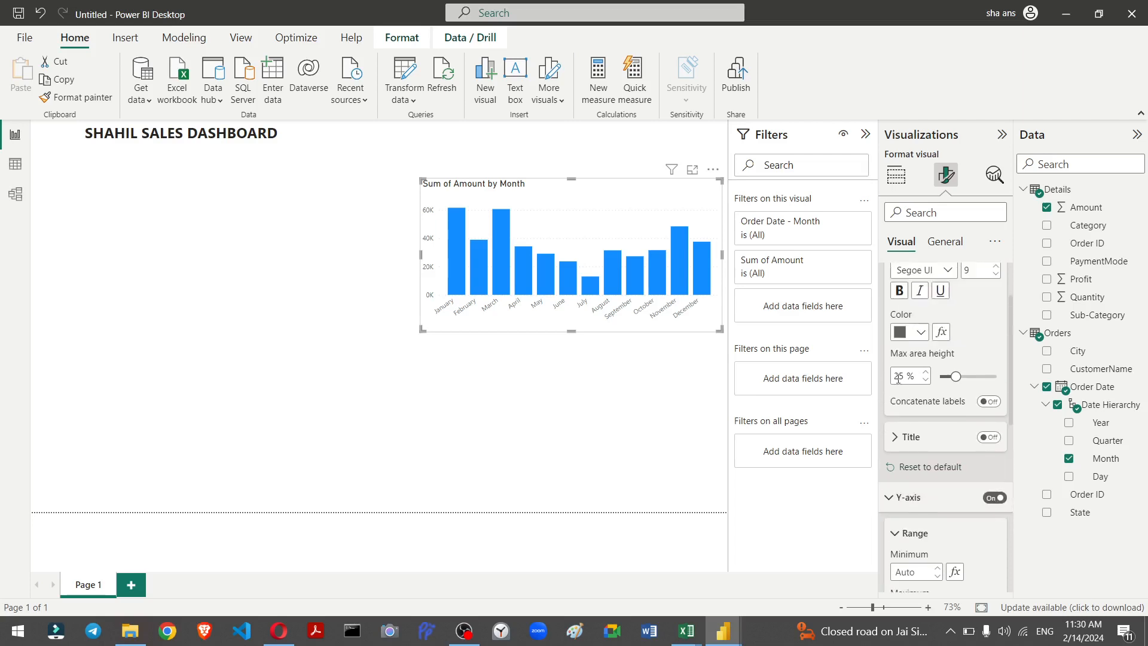
pyautogui.scroll(2, 946, 377)
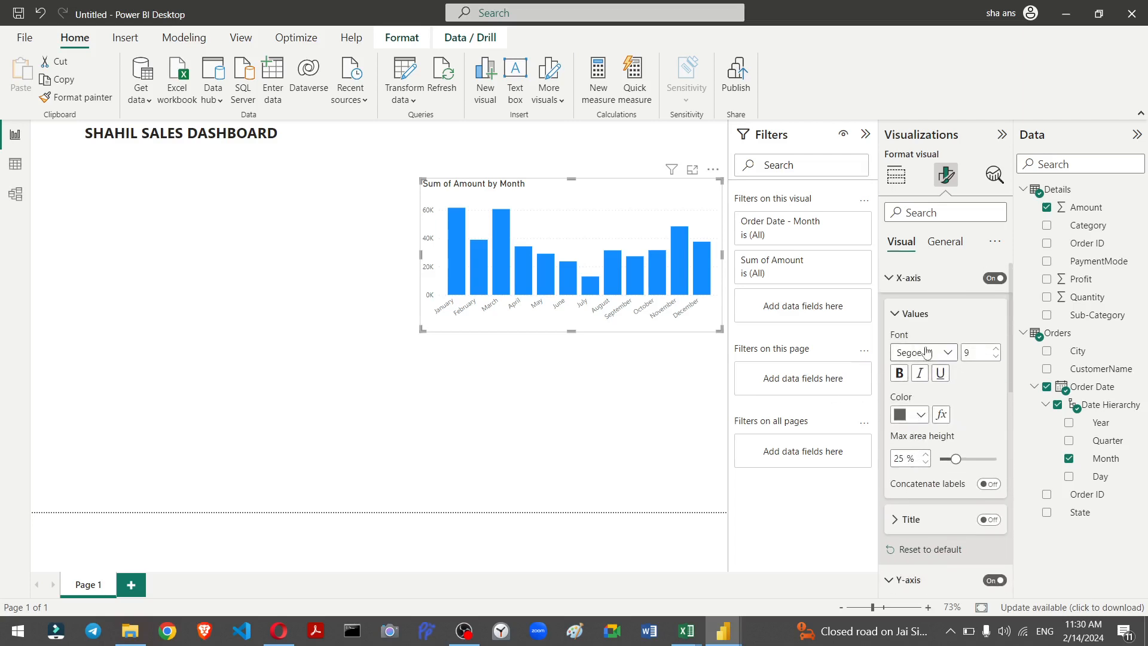
pyautogui.click(997, 357)
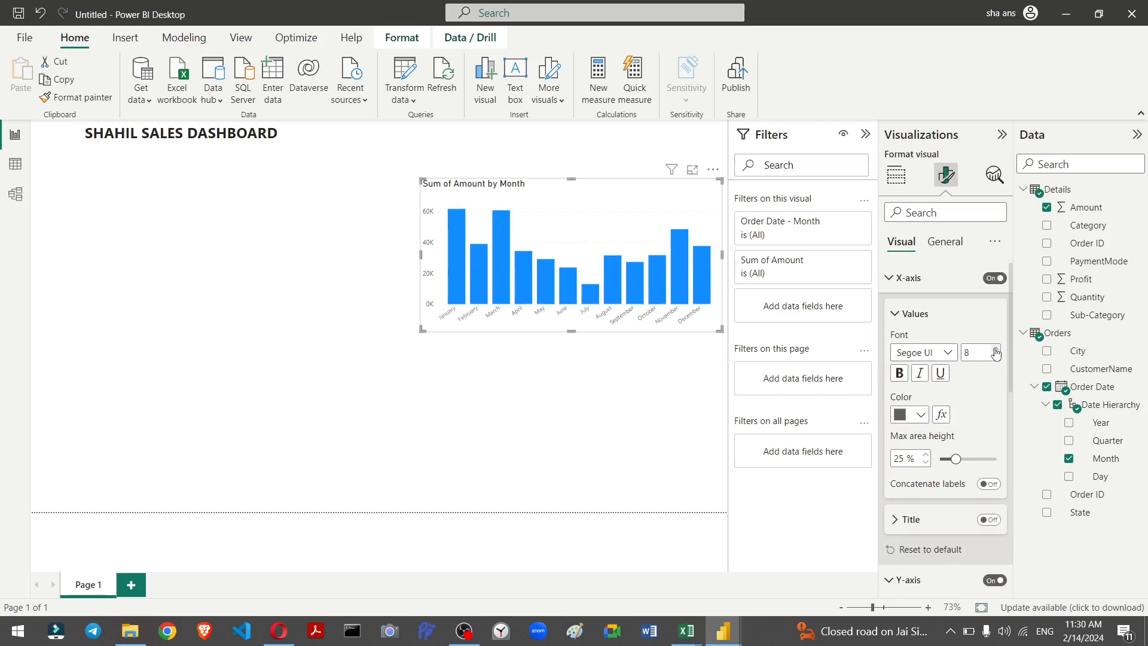
pyautogui.click(996, 350)
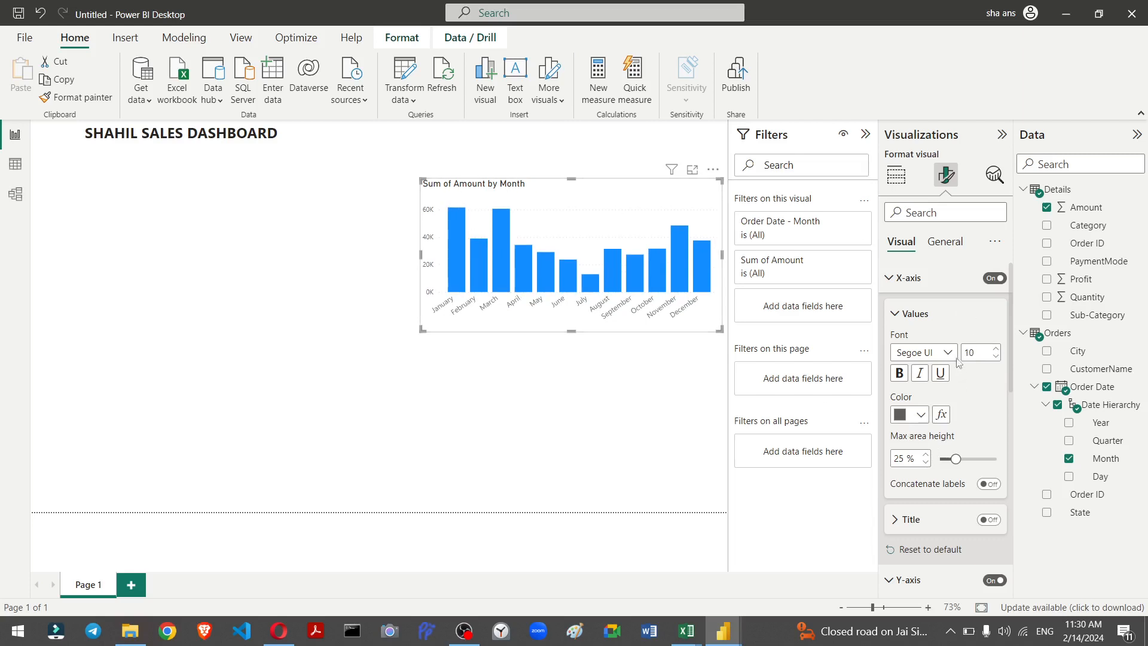
# Step: Center-align the column chart's title in its general format settings, then deselect the chart
pyautogui.click(940, 241)
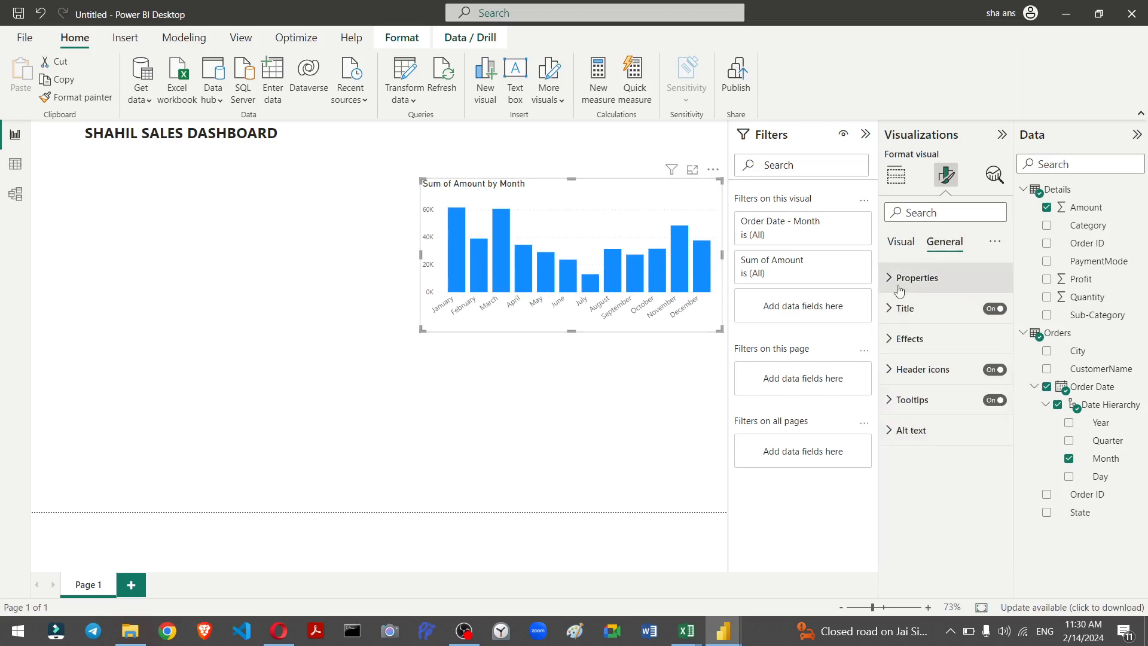
pyautogui.click(904, 308)
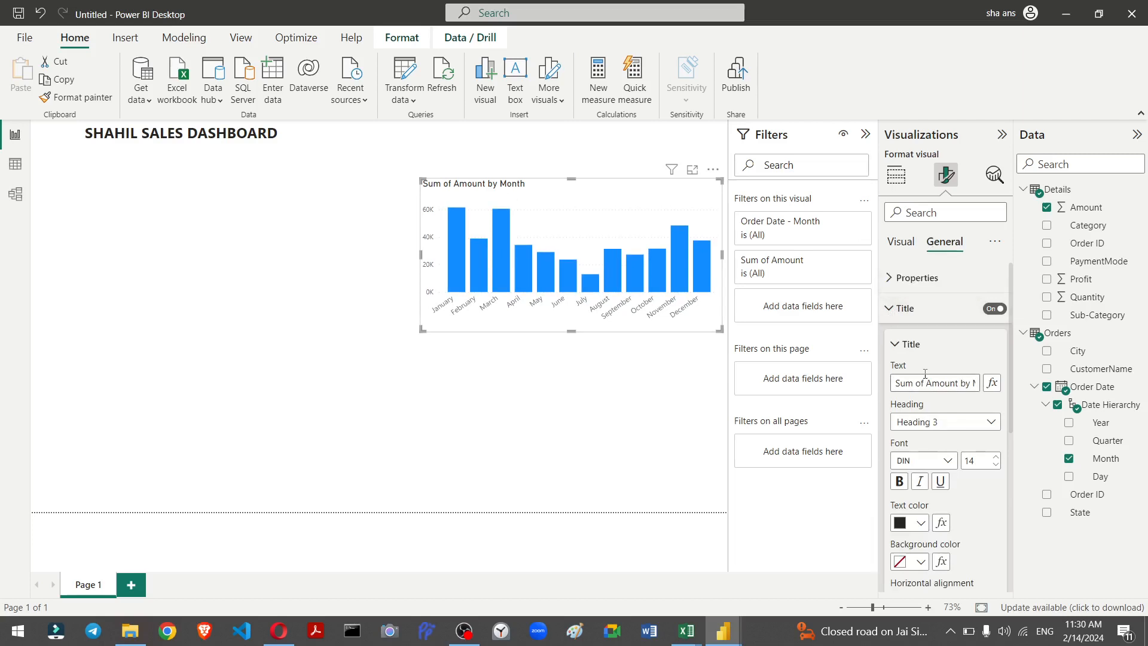
pyautogui.scroll(-3, 927, 557)
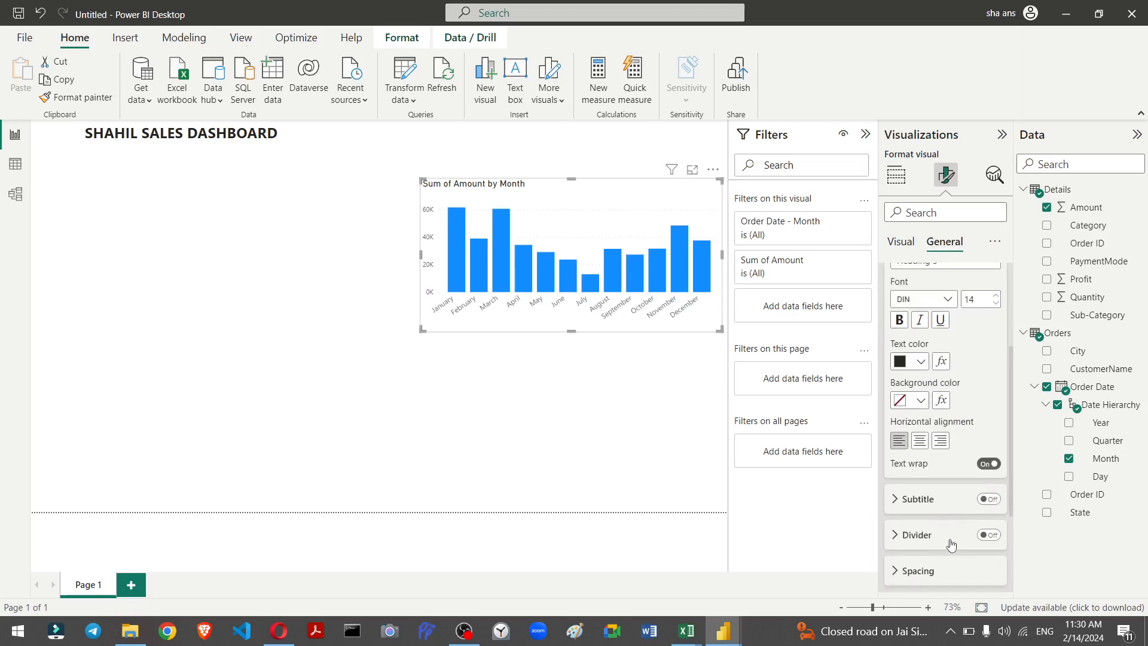
pyautogui.click(920, 437)
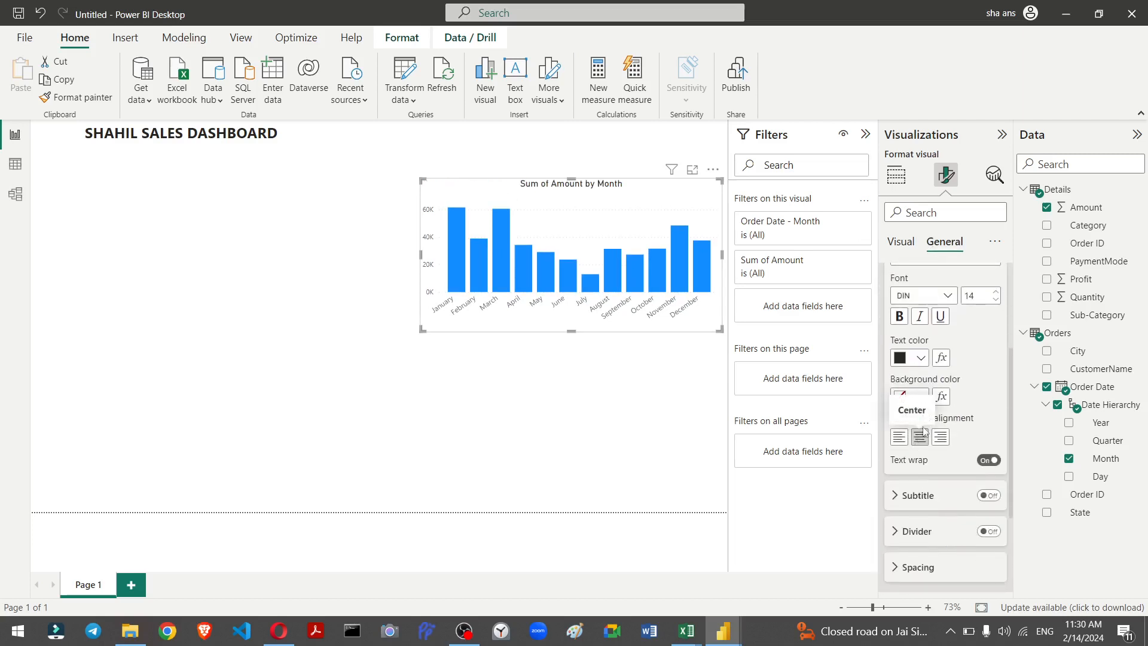
pyautogui.scroll(2, 970, 377)
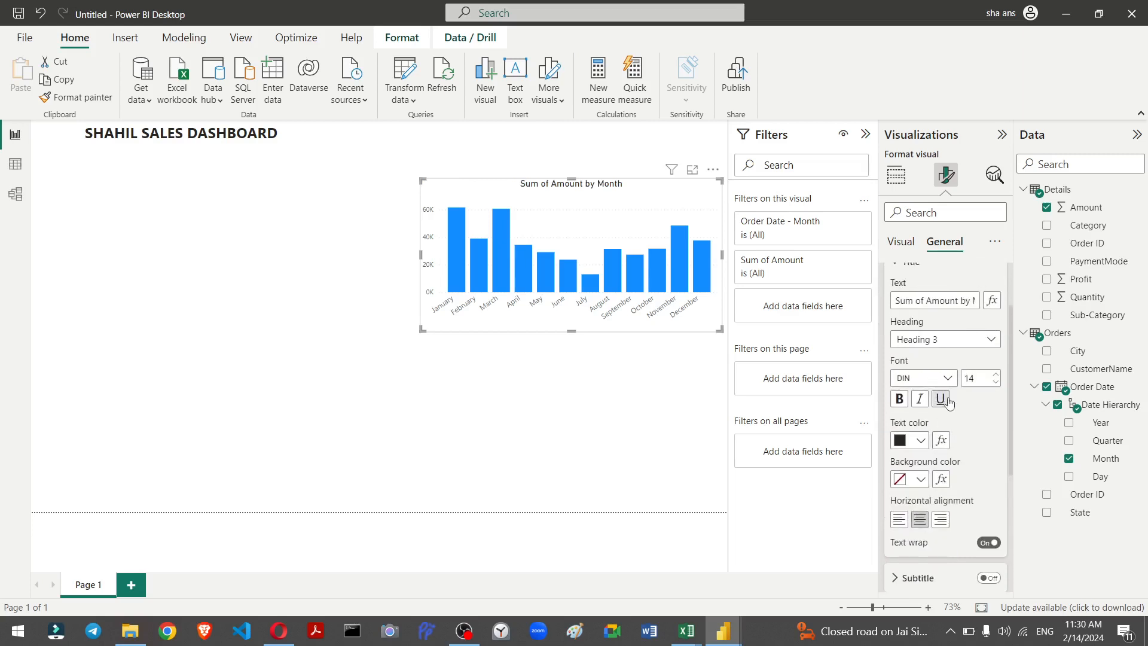
pyautogui.scroll(2, 957, 344)
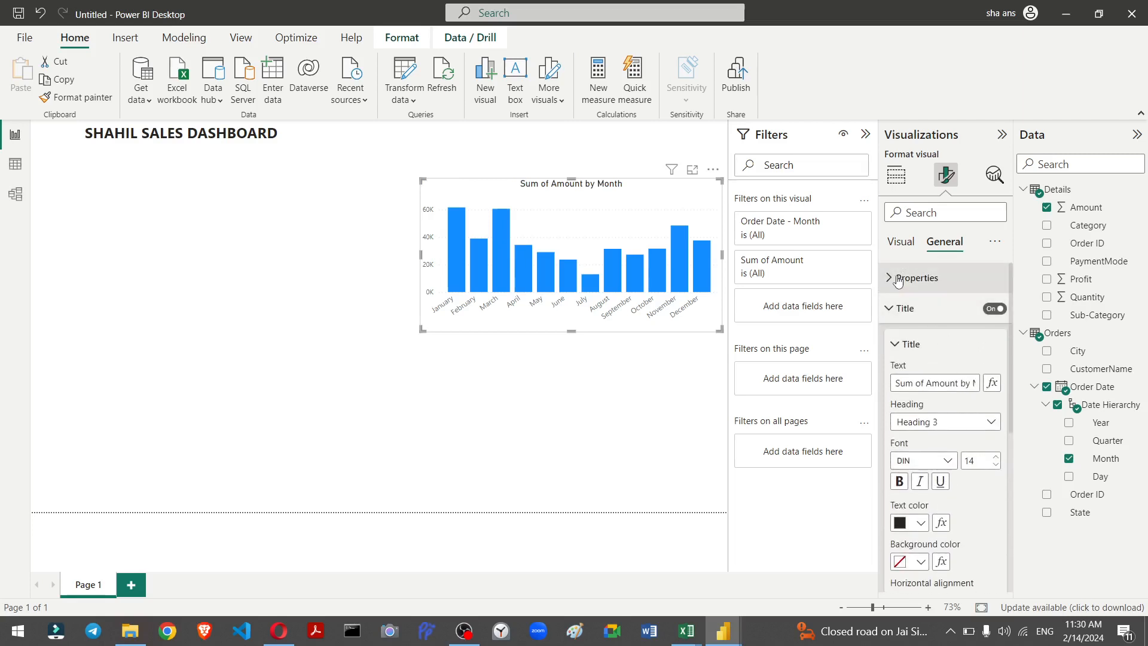
pyautogui.click(895, 254)
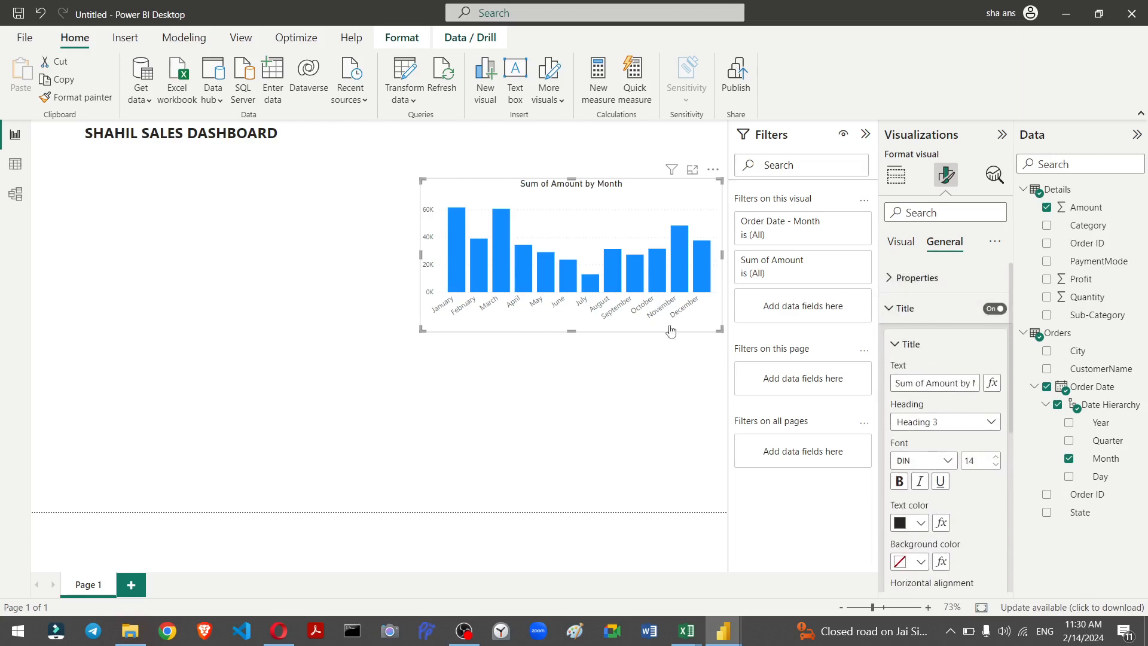
pyautogui.click(501, 386)
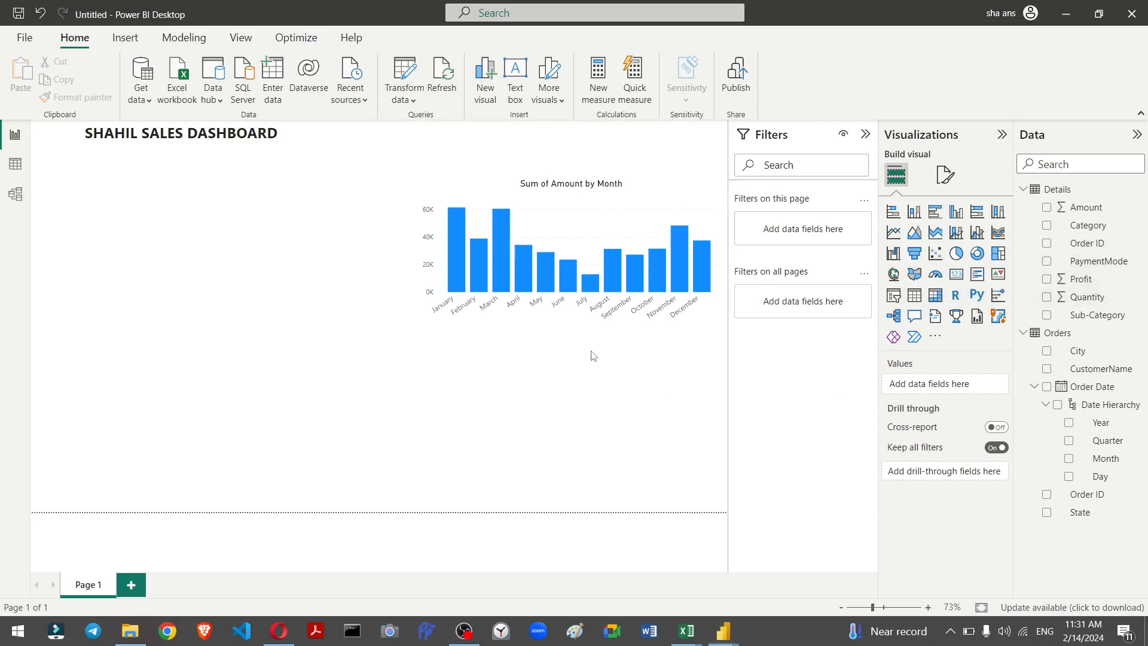
# Step: Delete the Sum of Amount by Month column chart from the report page
pyautogui.hotkey('shift', '/')
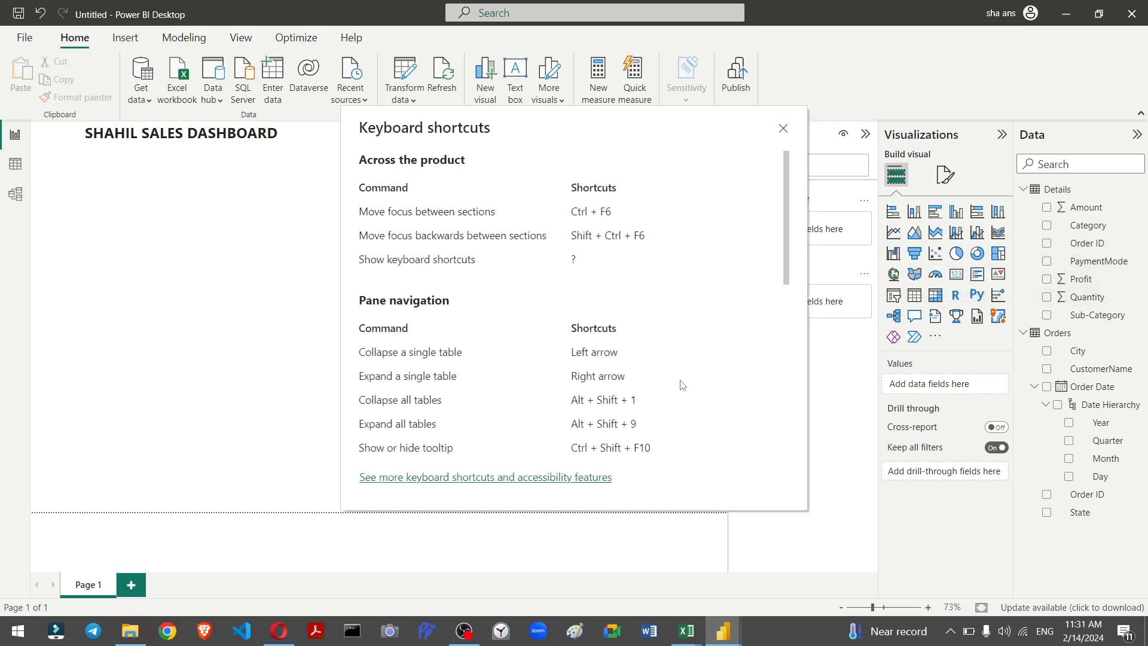
pyautogui.click(783, 128)
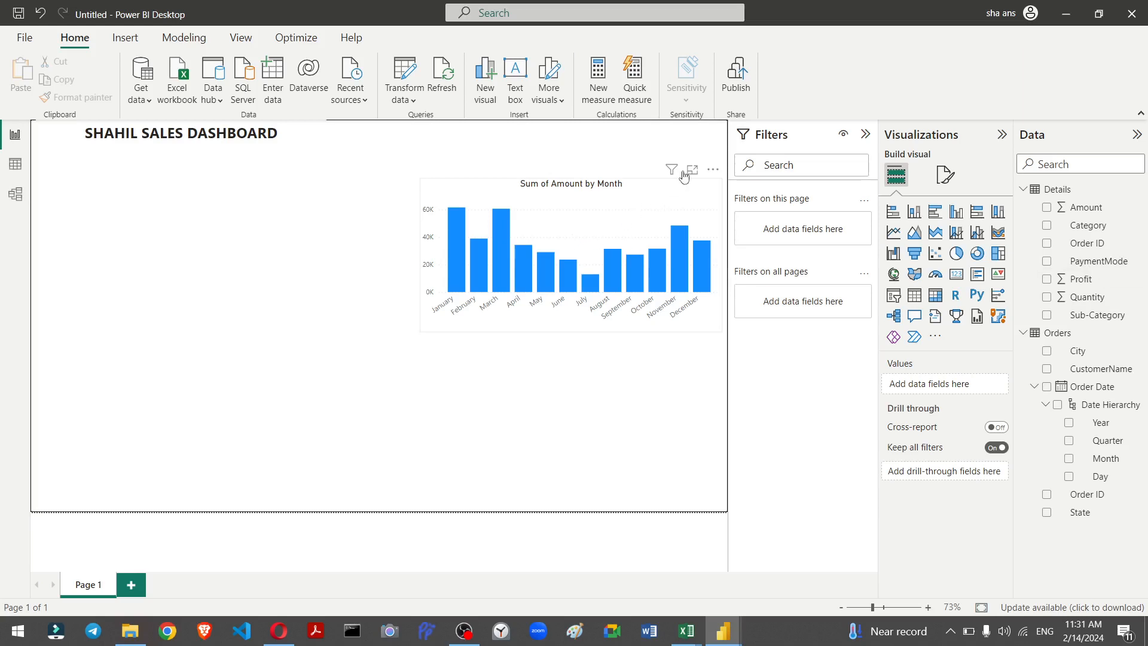
pyautogui.click(654, 280)
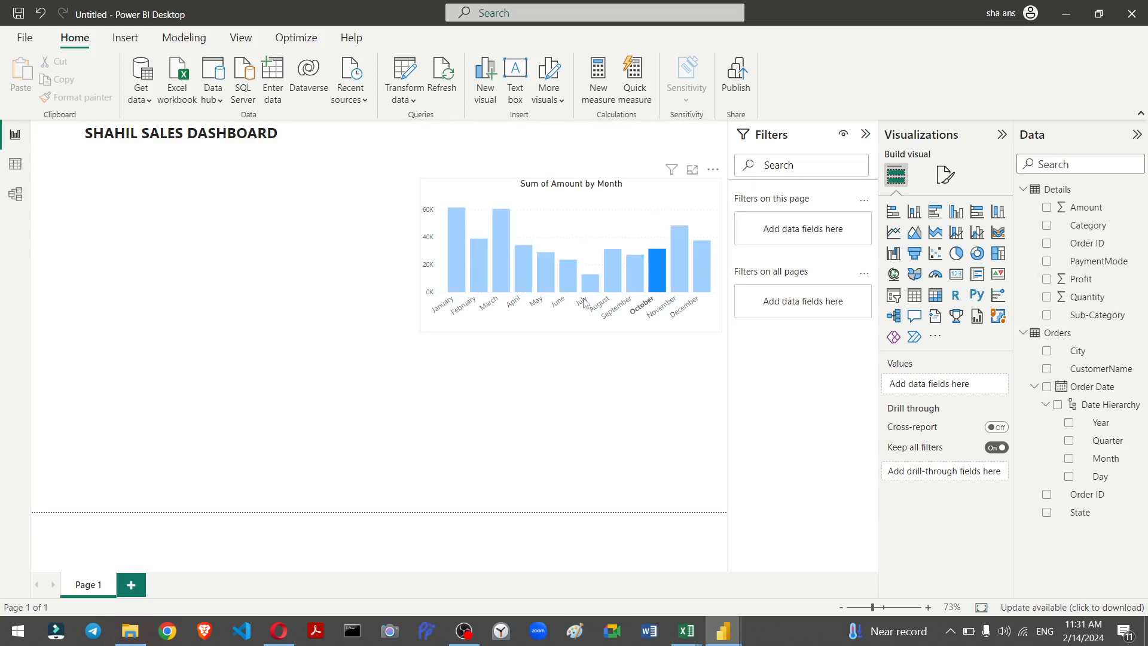
pyautogui.click(574, 225)
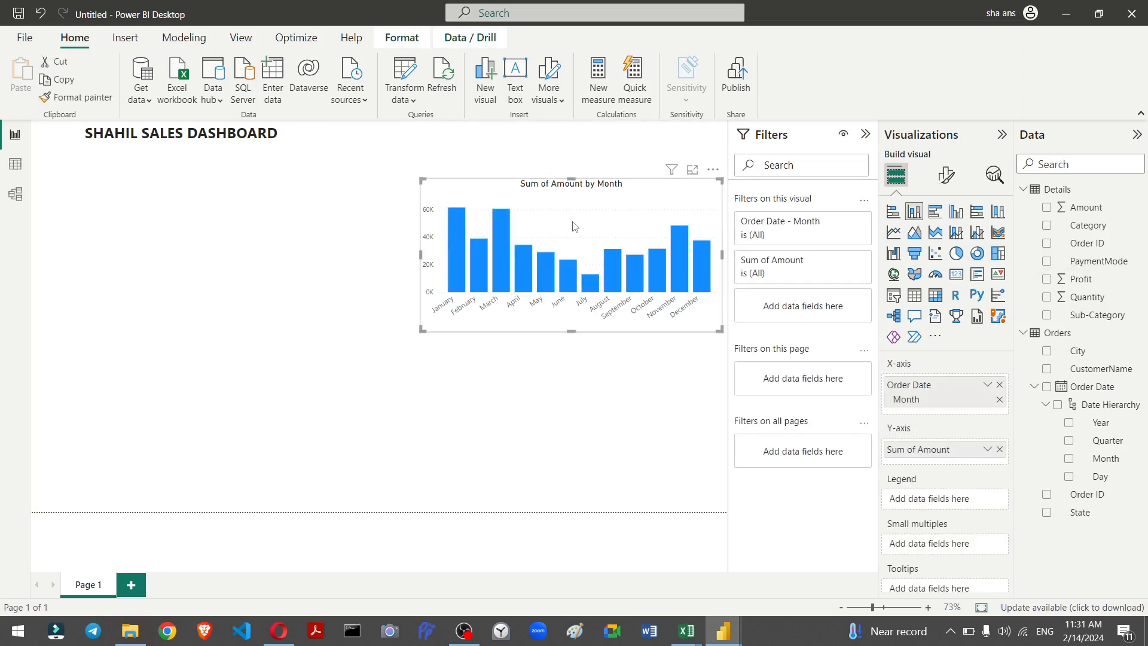
pyautogui.press('Delete')
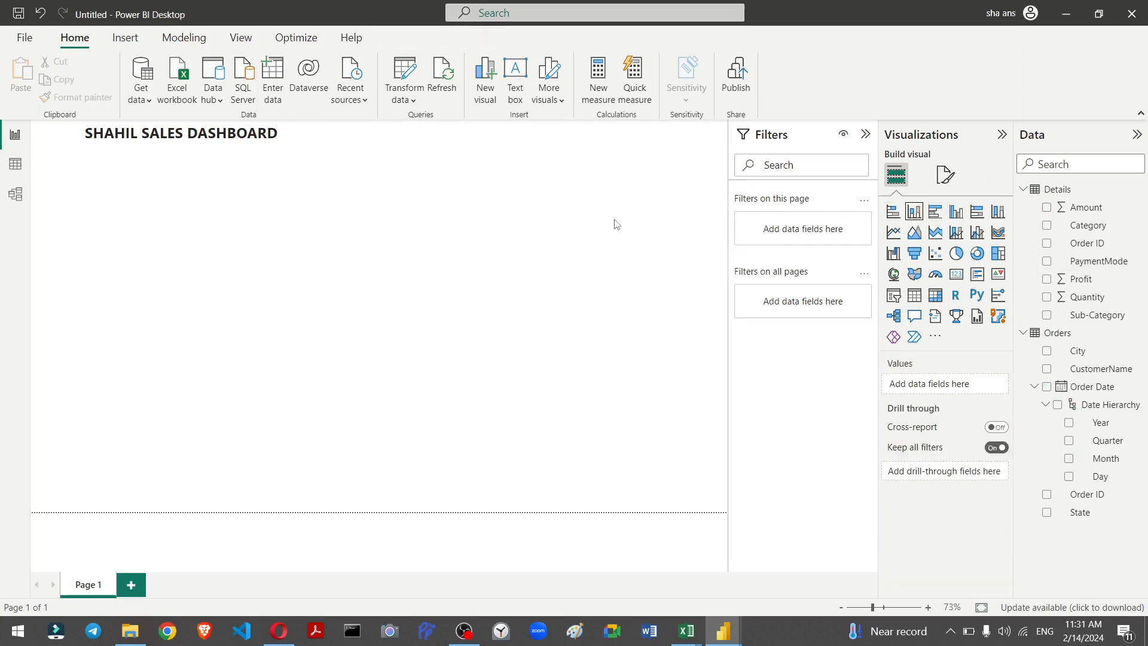
# Step: Insert a new stacked column chart and move it to the top right of the report page
pyautogui.click(914, 211)
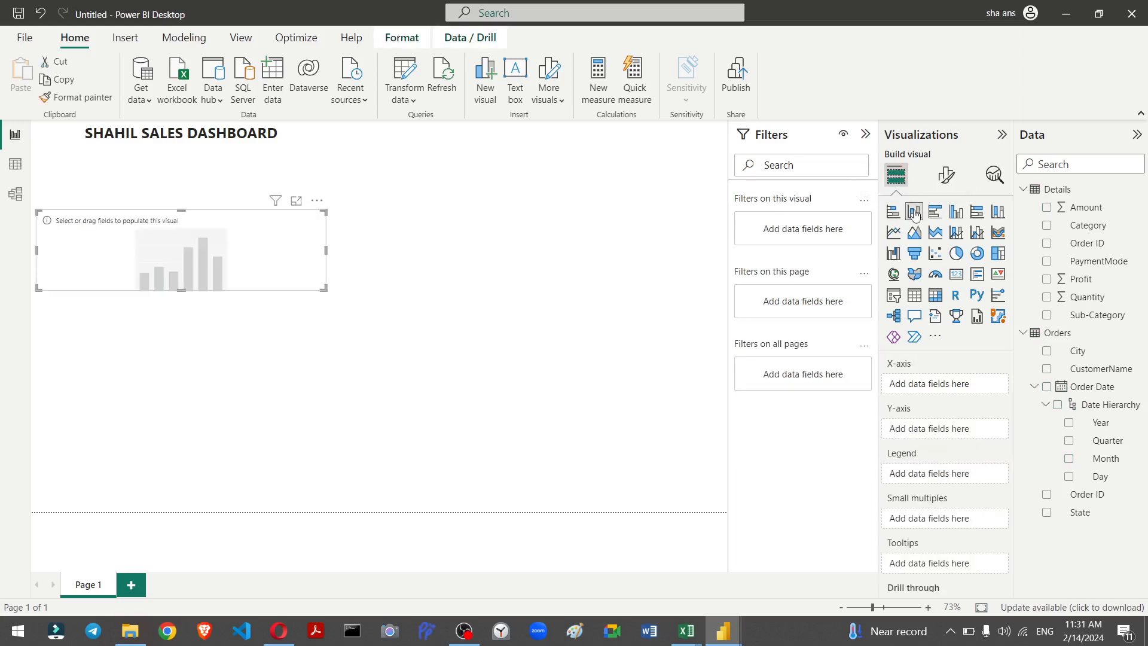
pyautogui.moveTo(102, 269); pyautogui.dragTo(495, 248)
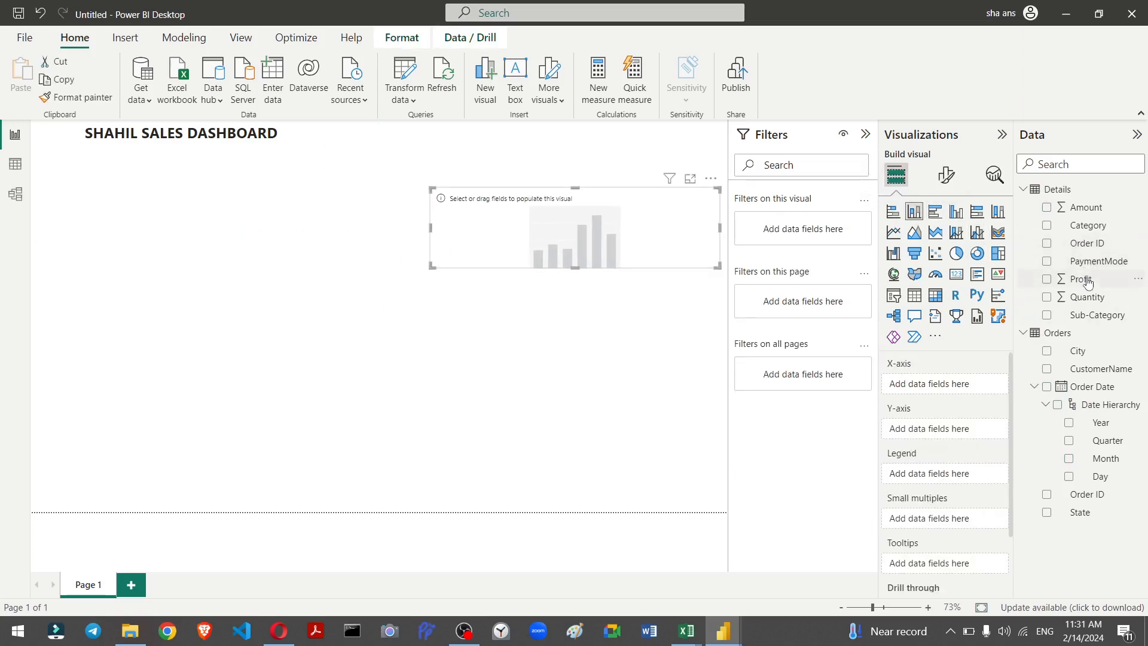
# Step: Plot Sum of Profit by Order Date Month in the new column chart and make the chart taller
pyautogui.moveTo(1088, 281); pyautogui.dragTo(589, 214)
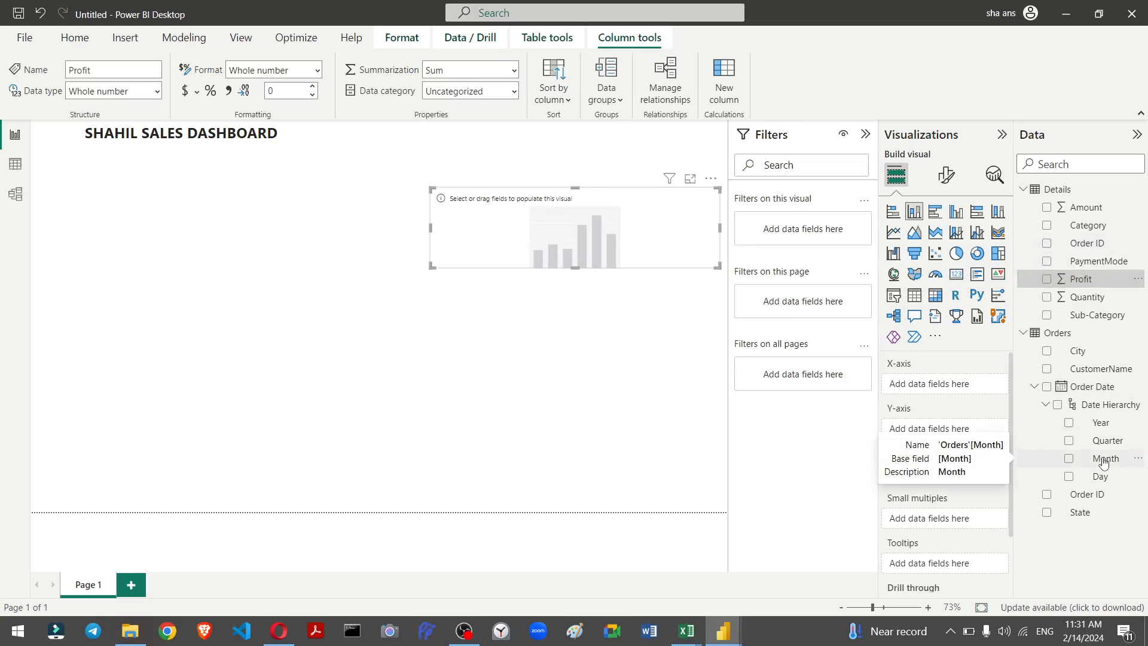
pyautogui.moveTo(1104, 461); pyautogui.dragTo(961, 389)
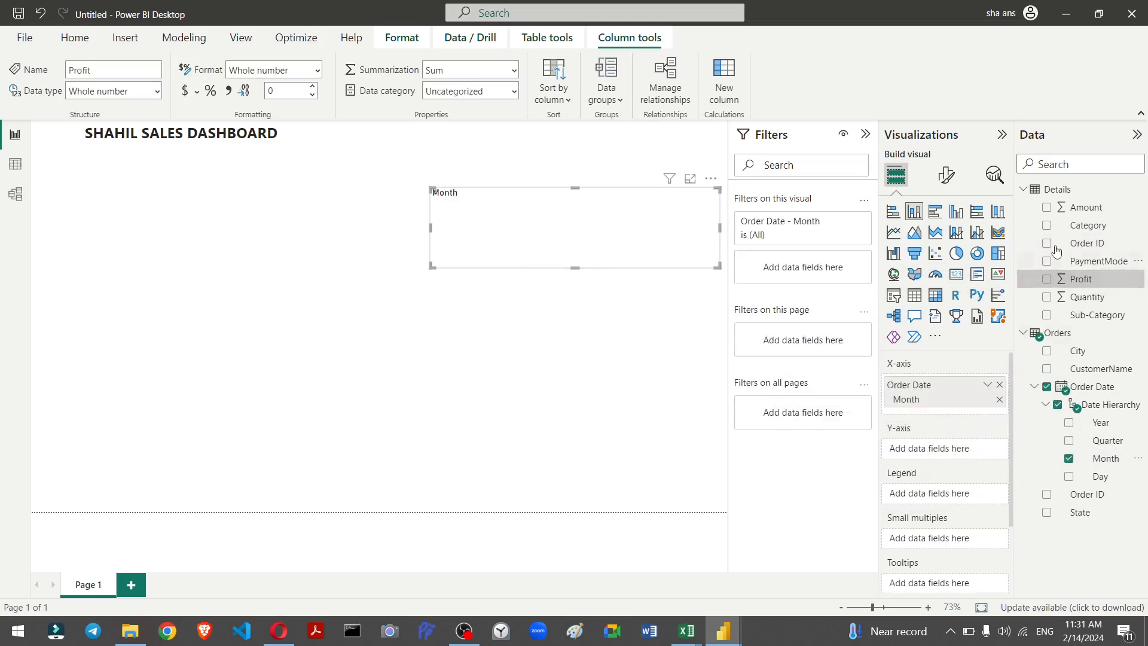
pyautogui.moveTo(1092, 284); pyautogui.dragTo(954, 454)
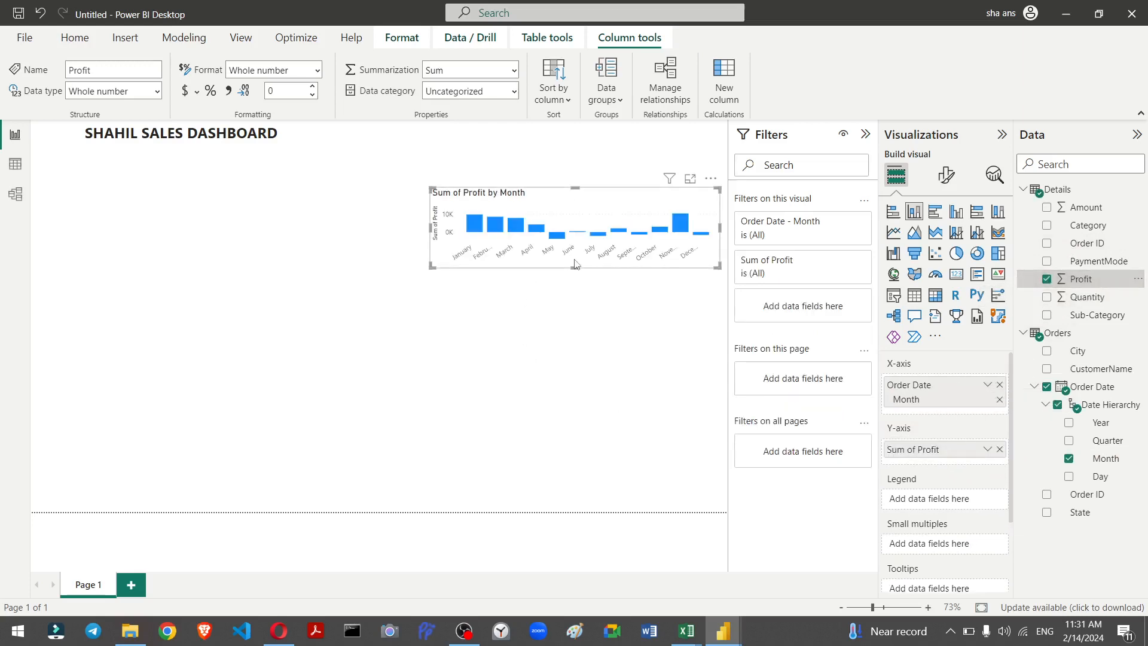
pyautogui.moveTo(715, 271); pyautogui.dragTo(723, 327)
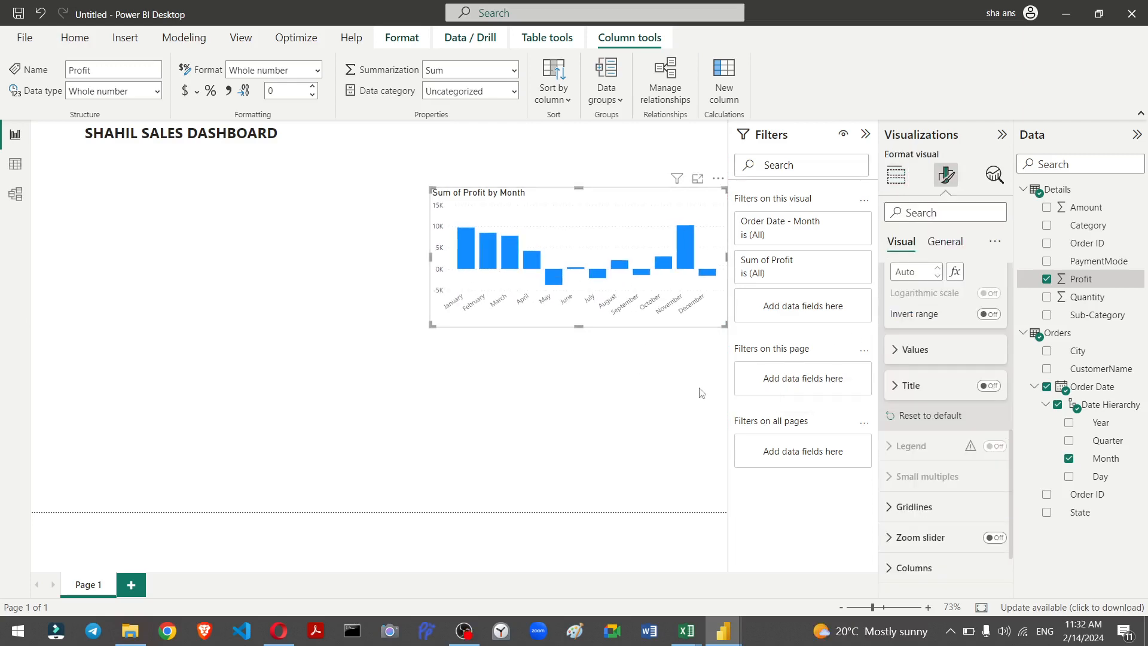
# Step: Open conditional formatting for the profit chart's default column colour using the Rules format style
pyautogui.press('?')
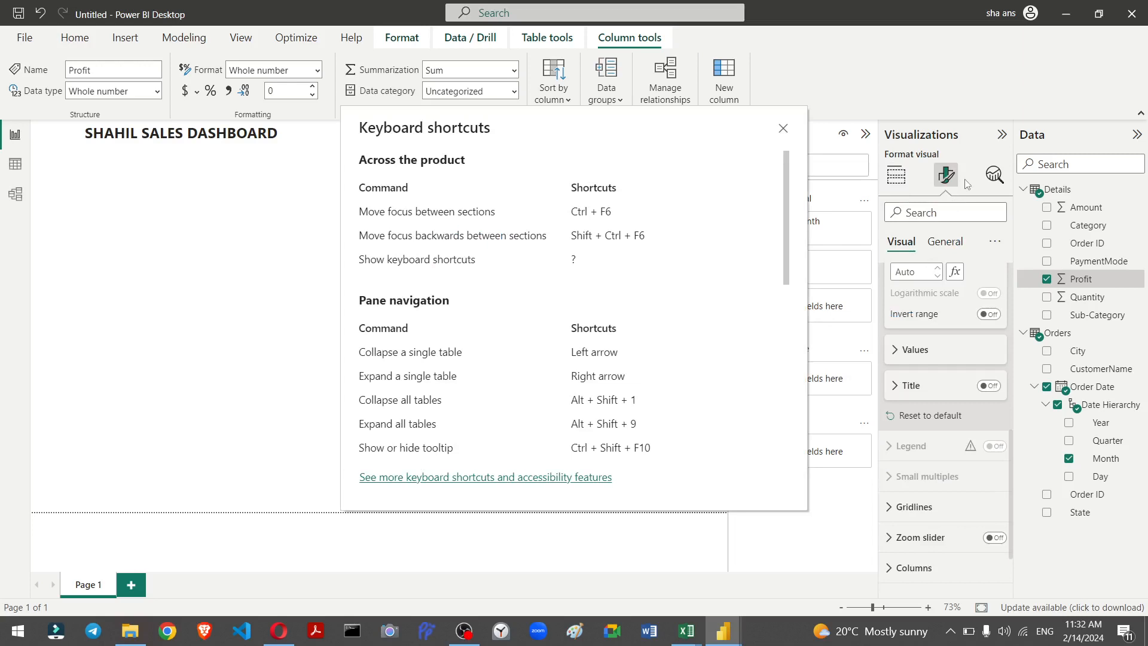
pyautogui.click(784, 130)
pyautogui.click(945, 244)
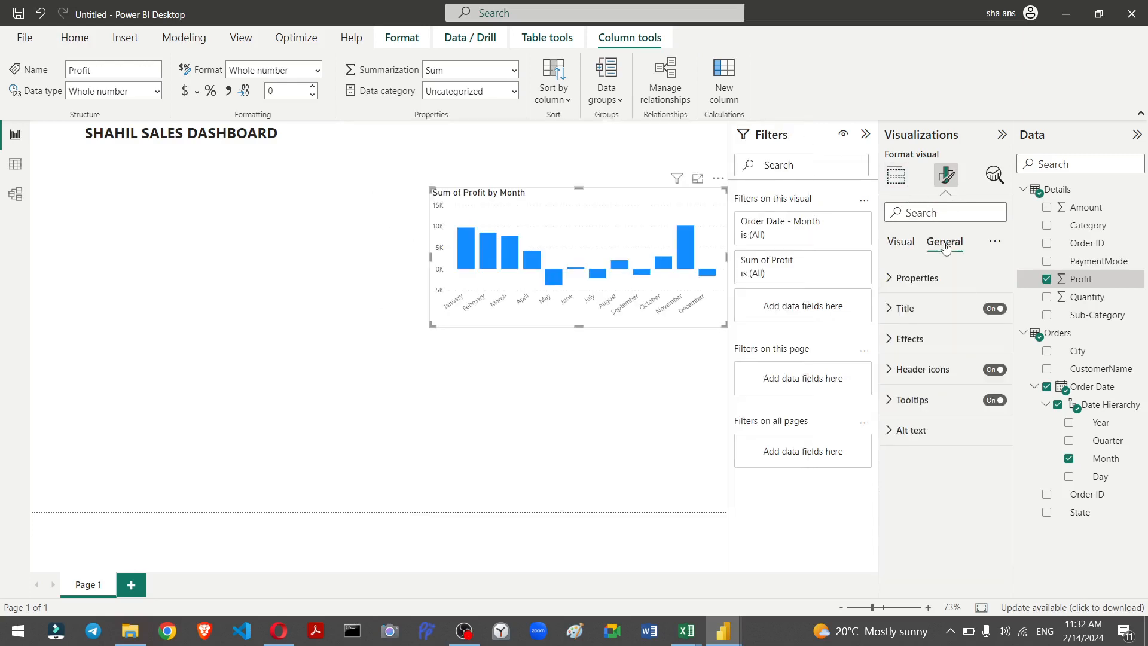
pyautogui.click(898, 243)
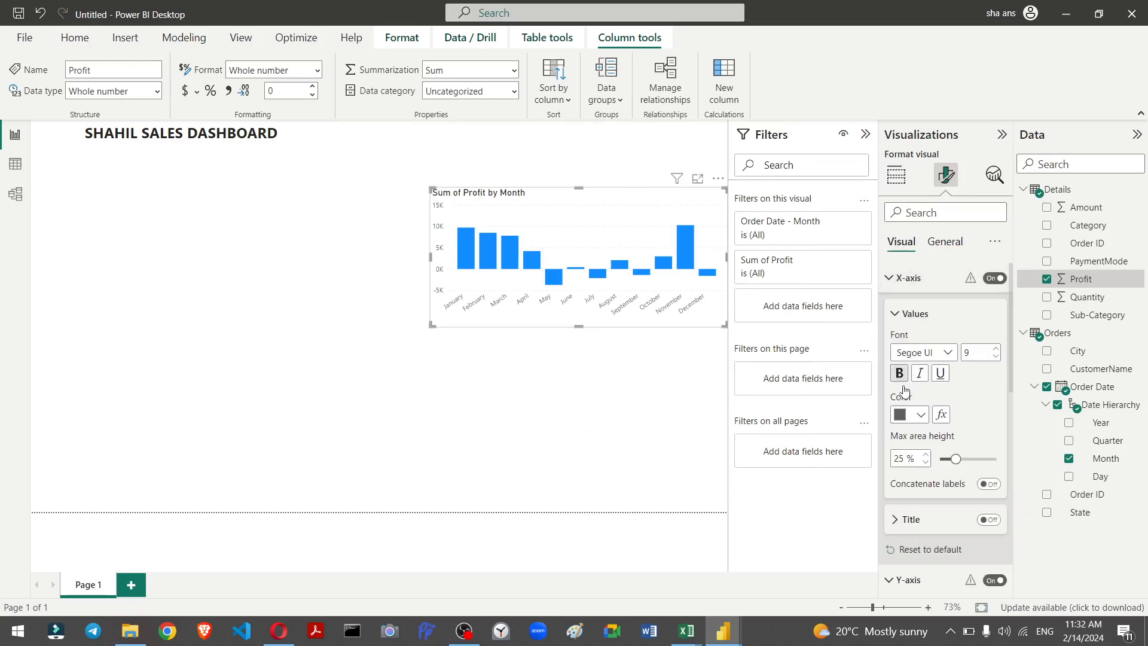
pyautogui.scroll(-8, 921, 402)
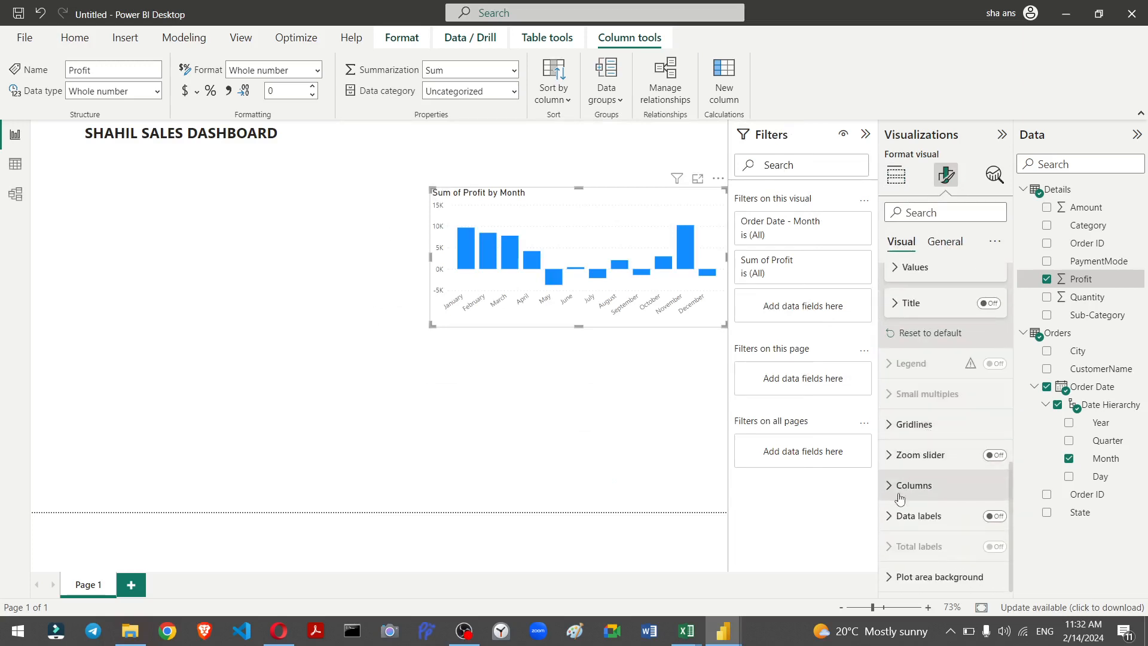
pyautogui.click(900, 485)
pyautogui.scroll(-3, 933, 442)
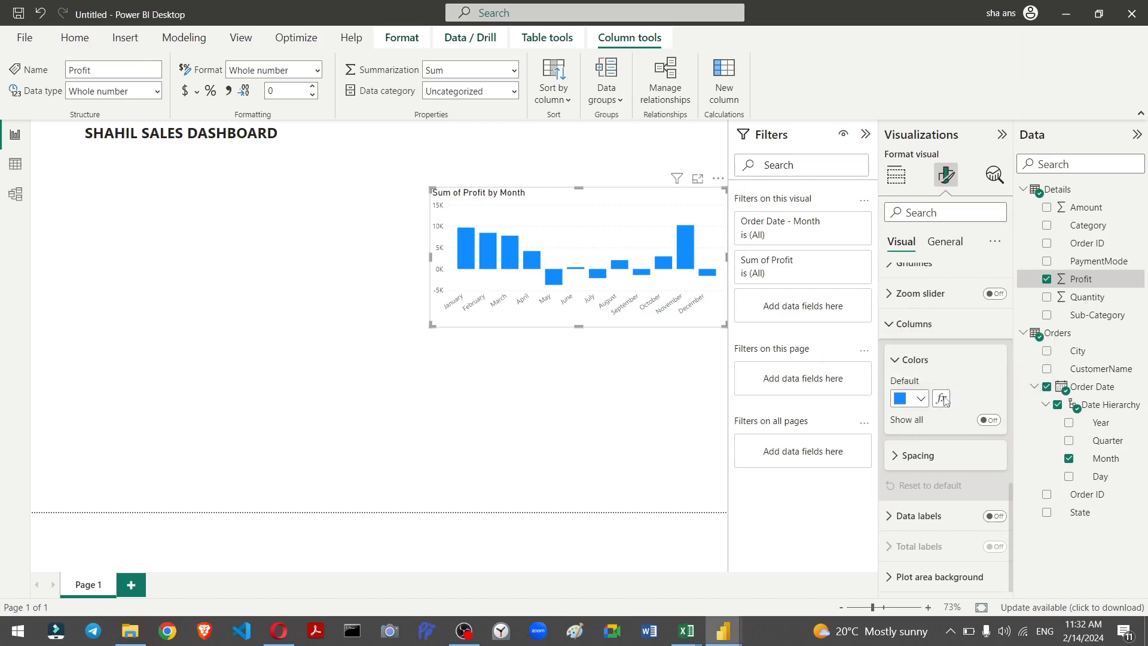
pyautogui.click(942, 399)
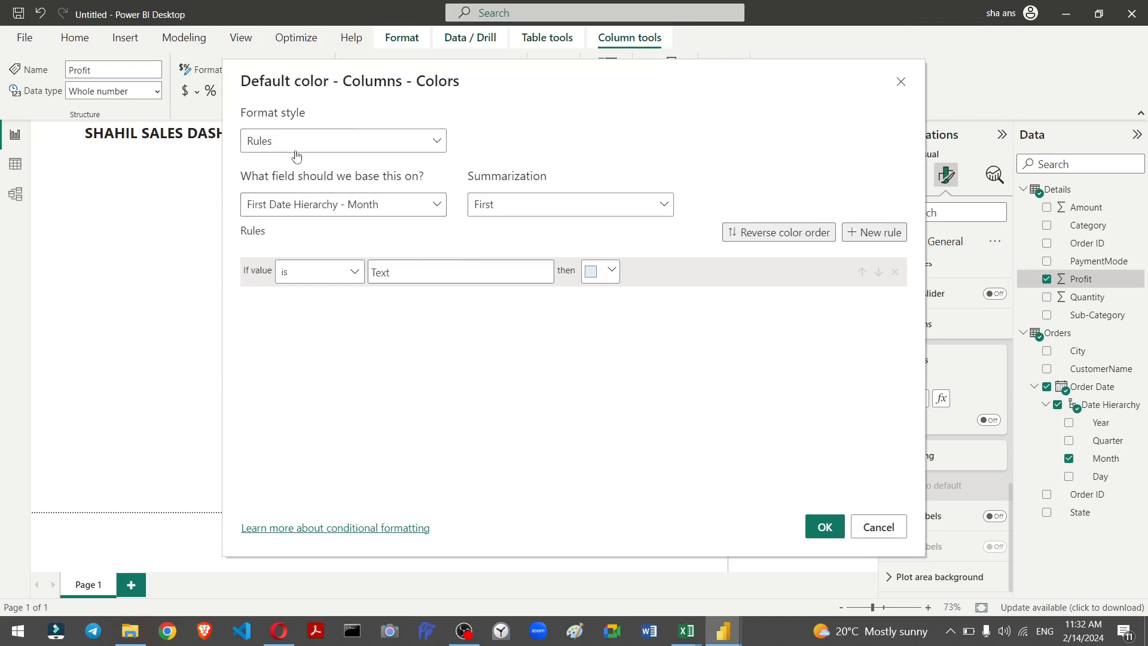
pyautogui.click(359, 139)
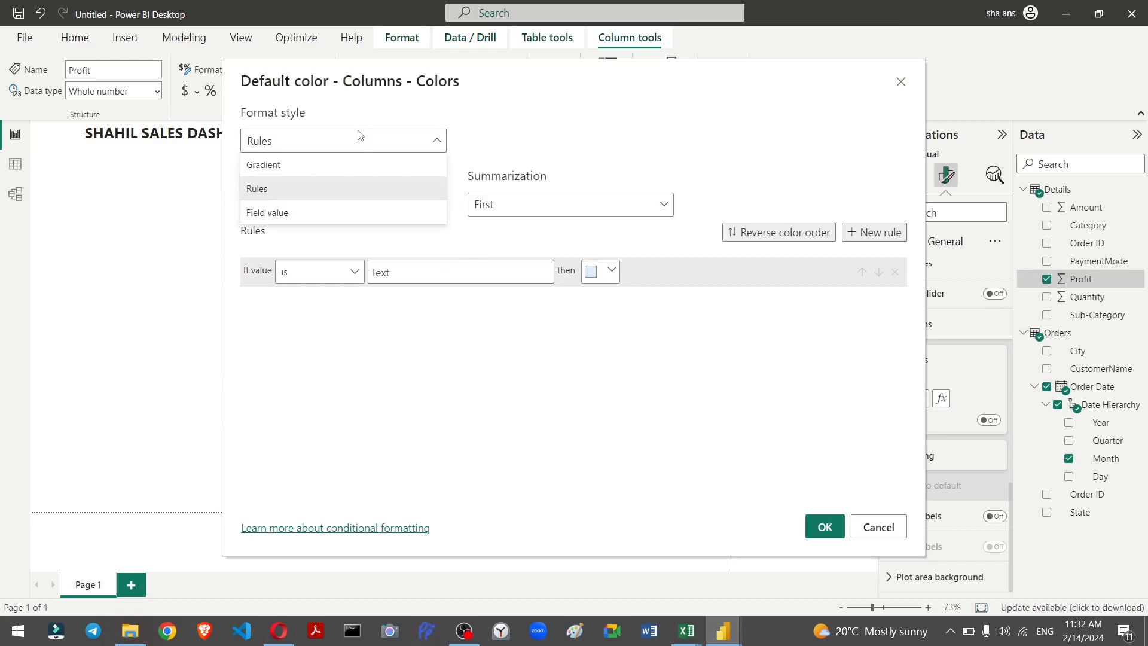
pyautogui.click(367, 188)
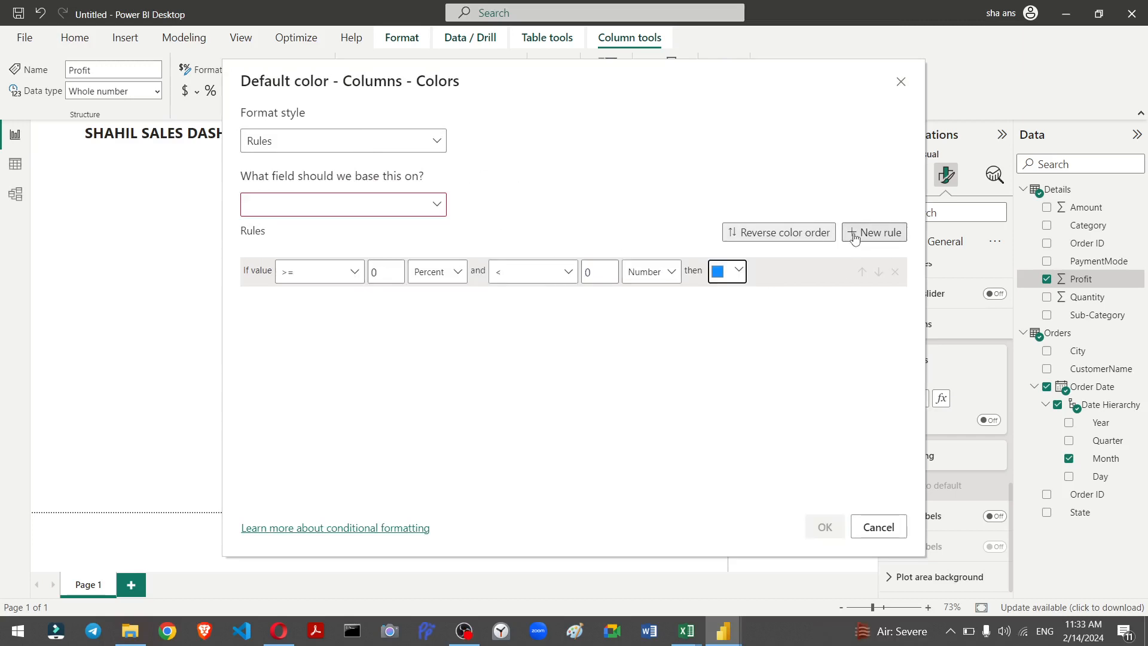
# Step: Add a second colour rule and give it an orange colour
pyautogui.click(854, 238)
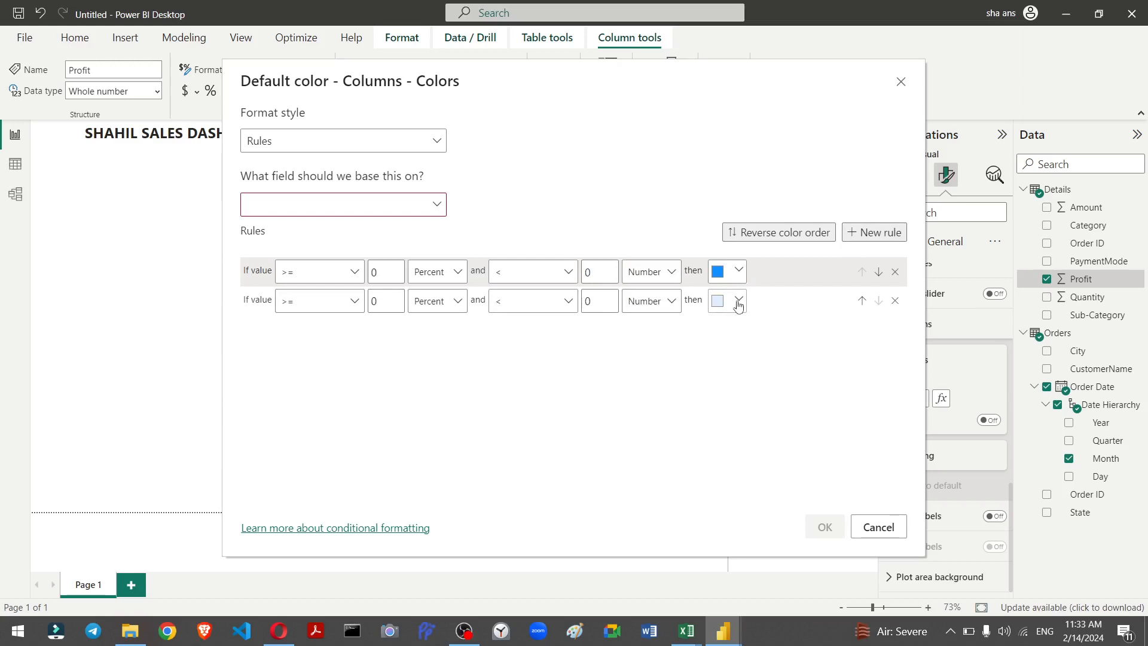
pyautogui.click(736, 304)
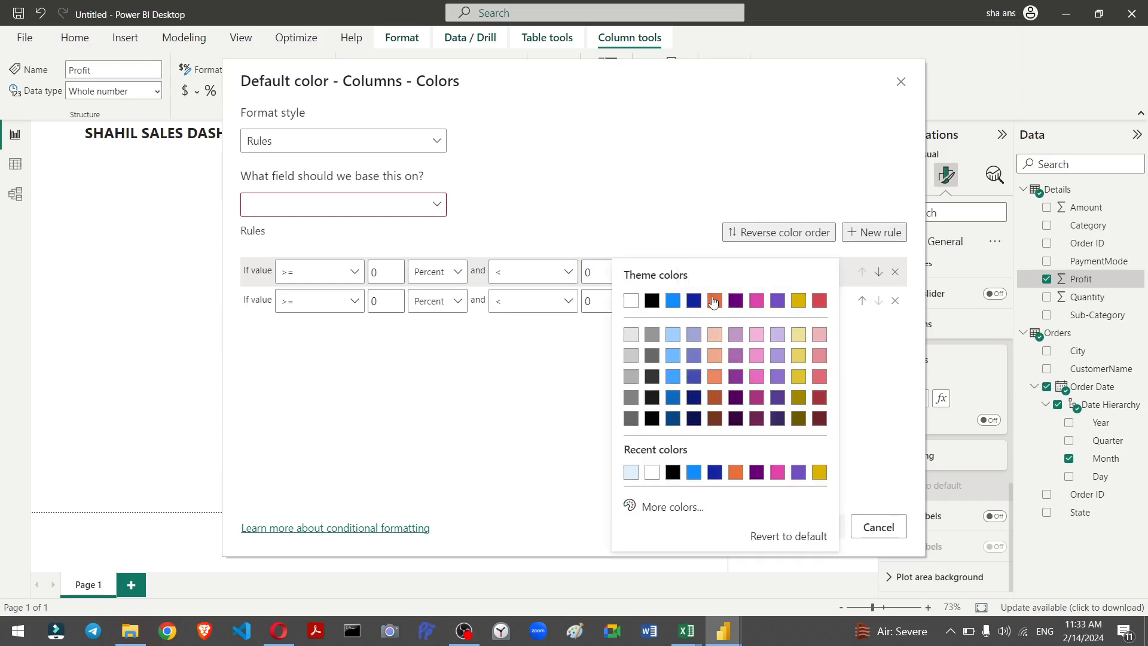
pyautogui.click(714, 302)
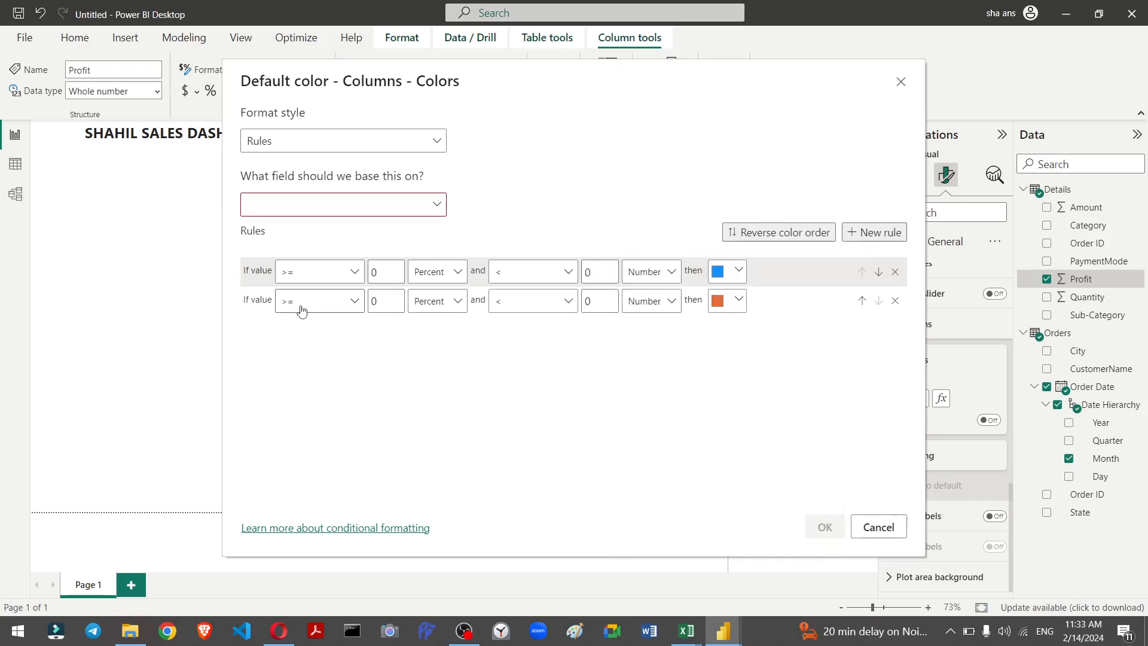
pyautogui.click(361, 307)
pyautogui.click(361, 307)
pyautogui.click(573, 302)
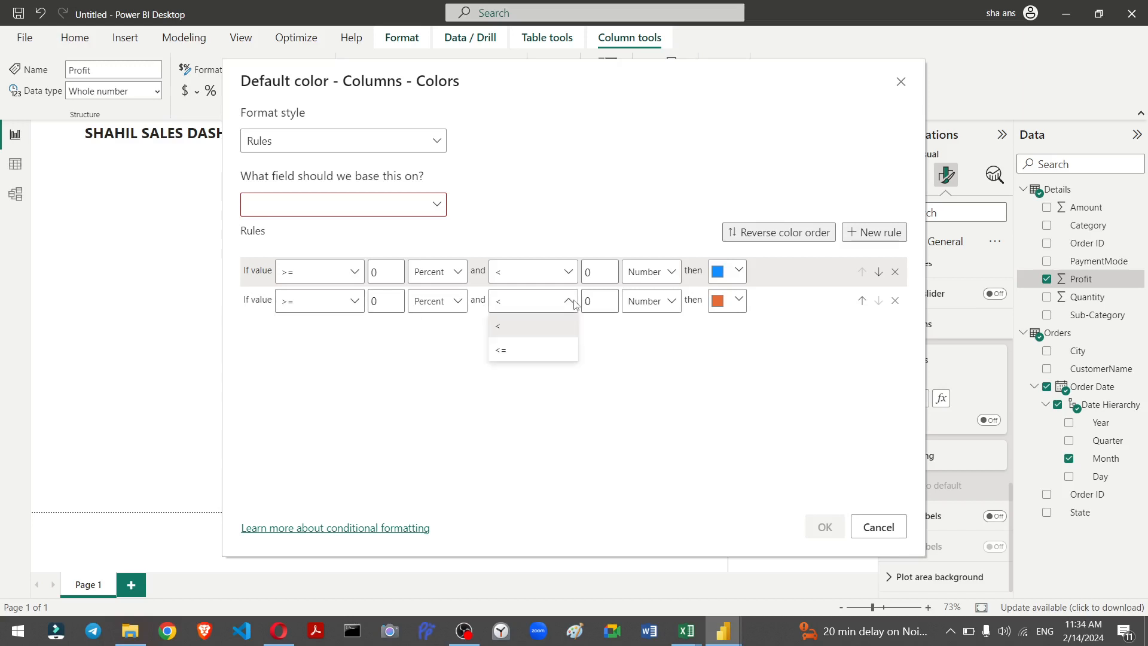
pyautogui.click(565, 304)
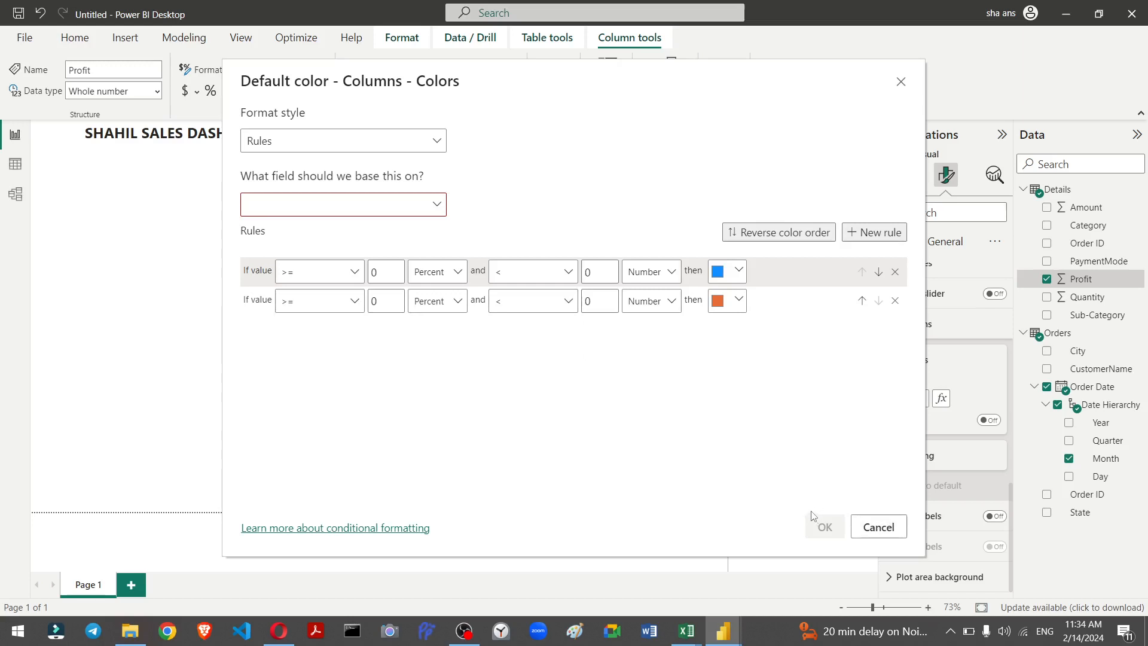
# Step: Base the colour rules on Sum of Profit and apply the conditional formatting to the profit columns
pyautogui.click(434, 206)
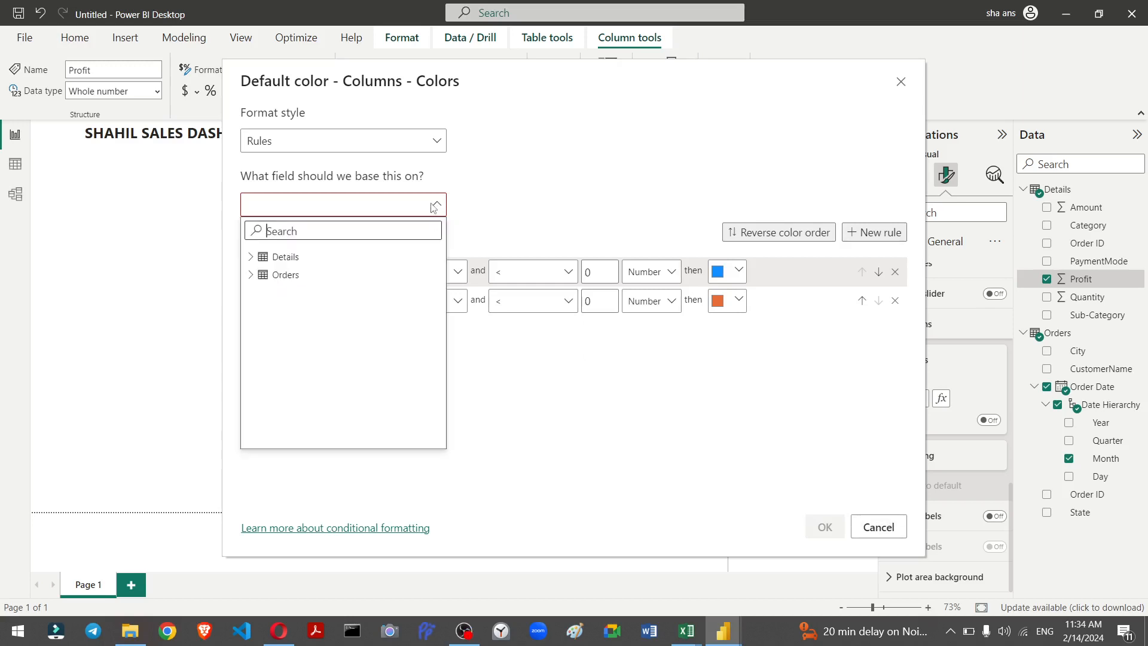
pyautogui.click(383, 262)
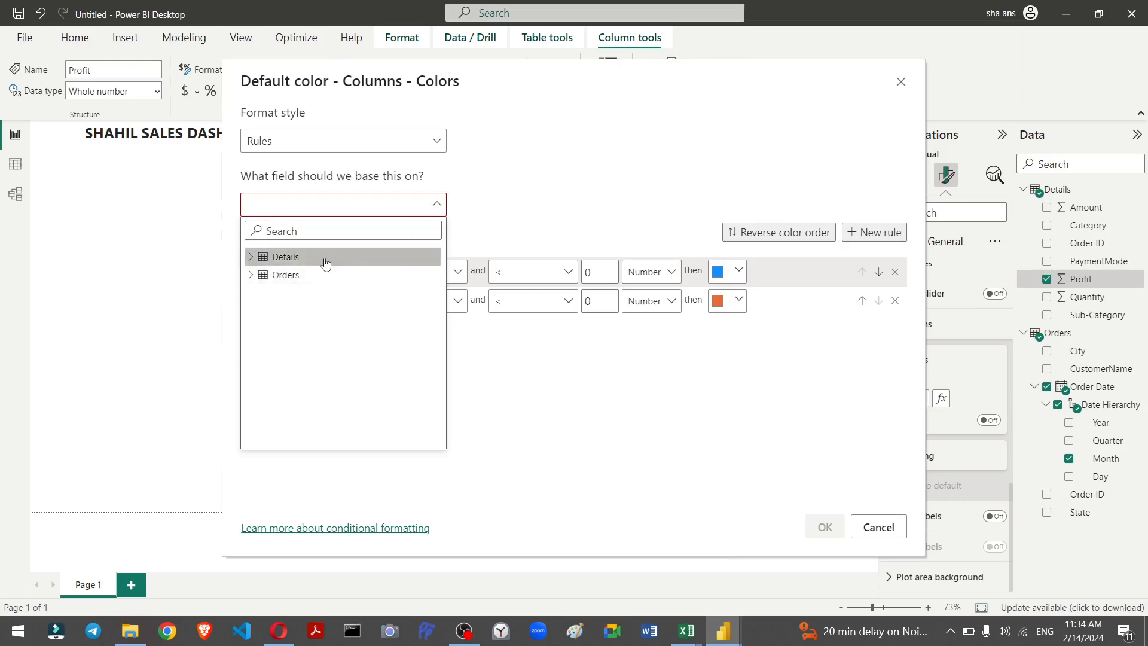
pyautogui.click(285, 274)
pyautogui.click(315, 400)
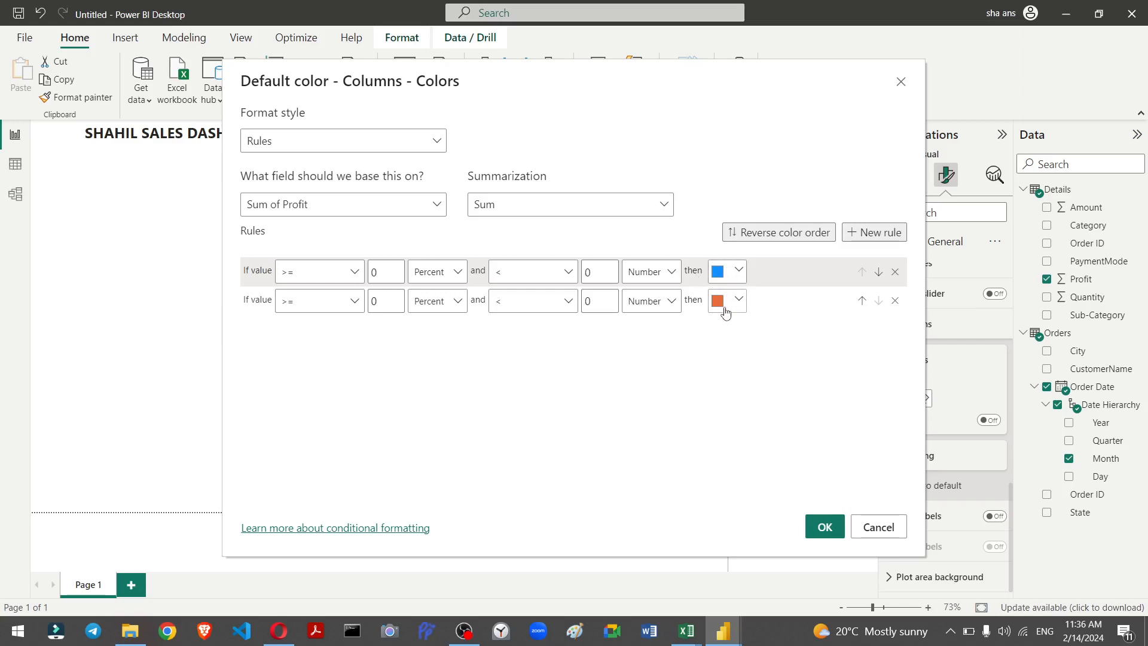
pyautogui.click(824, 530)
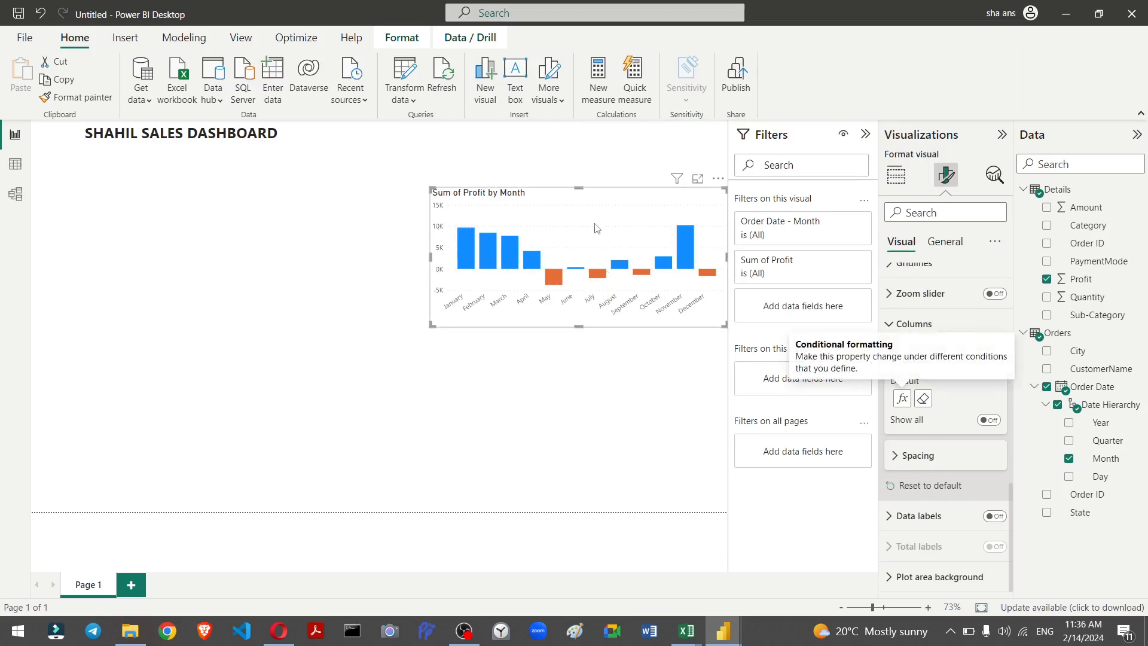
pyautogui.scroll(5, 895, 451)
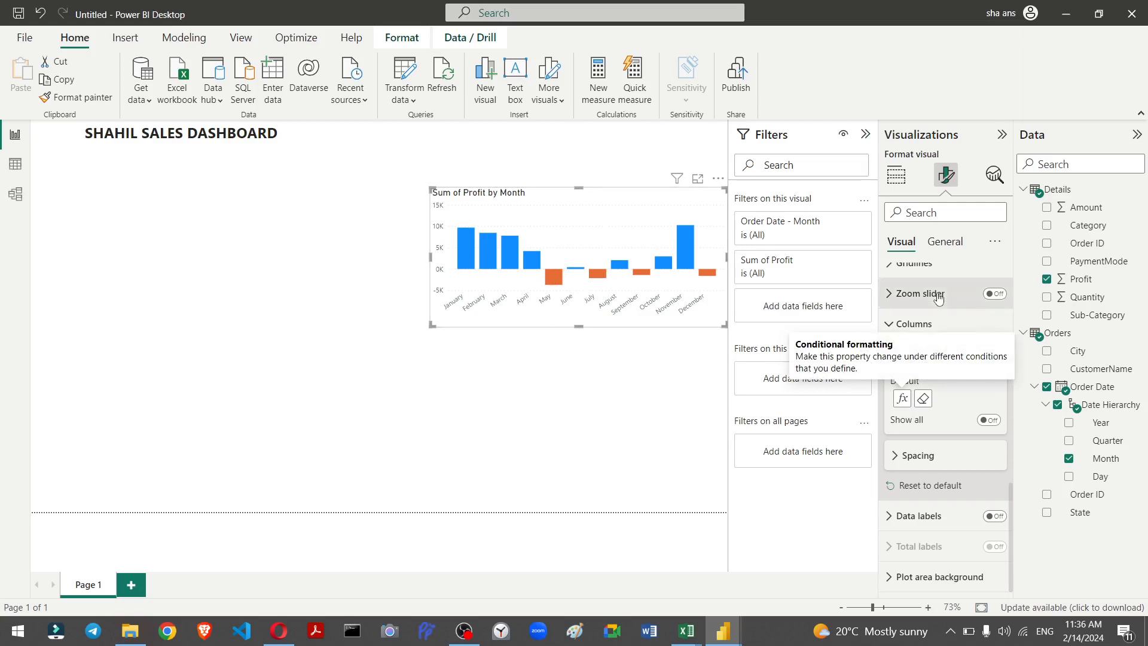
pyautogui.scroll(2, 895, 451)
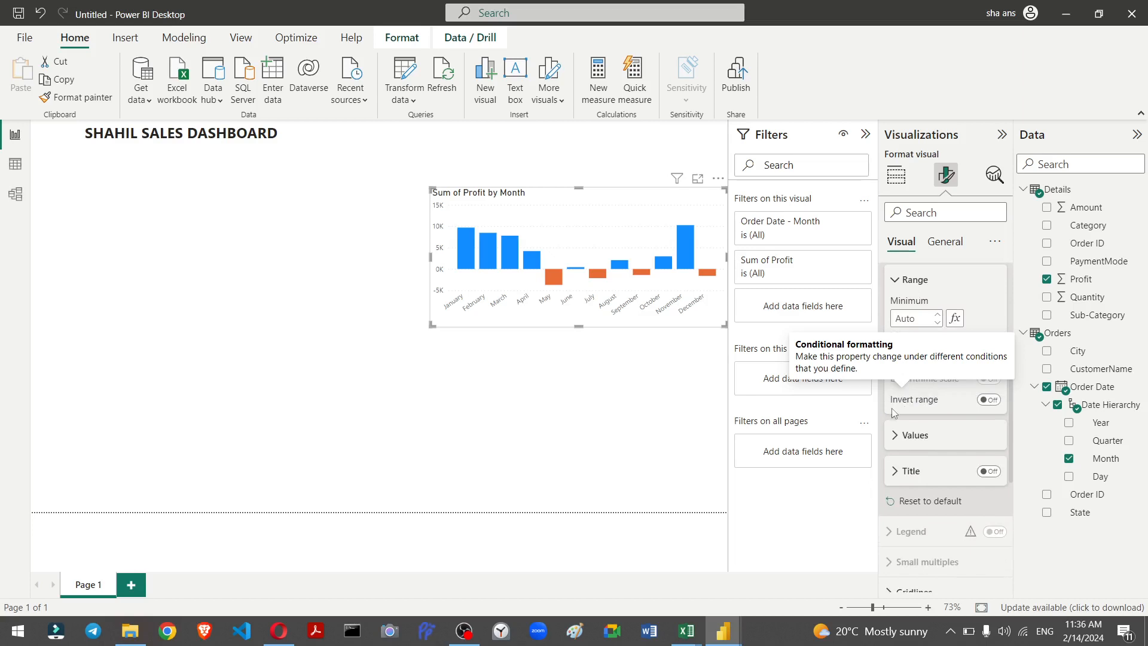
pyautogui.scroll(-8, 894, 413)
pyautogui.hotkey('shift', '/')
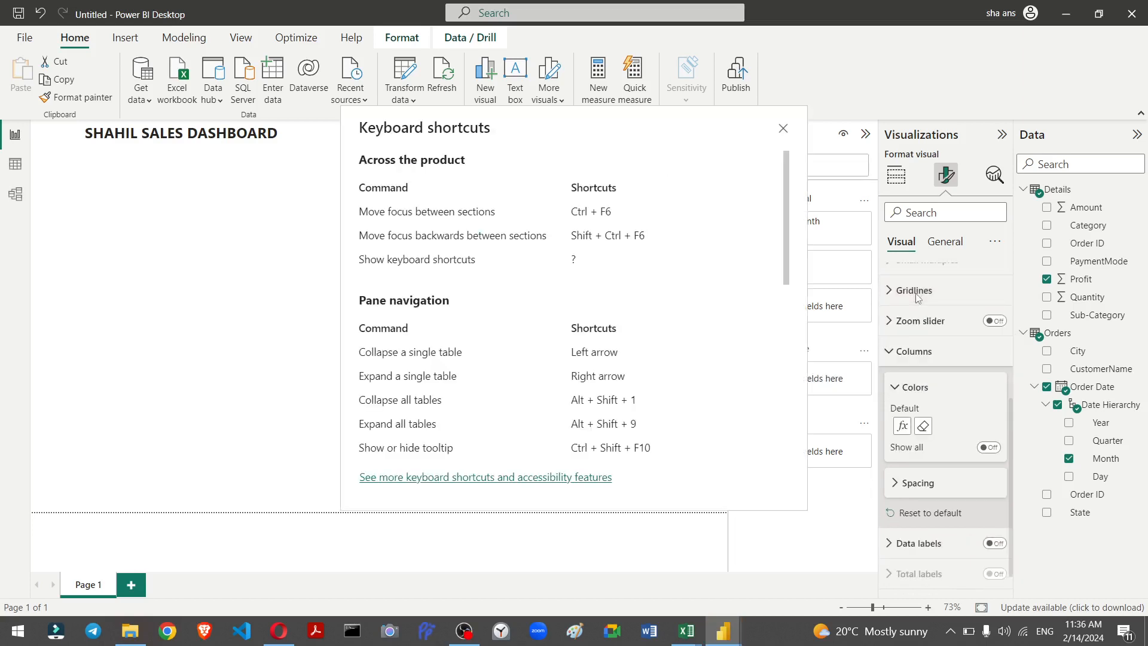
pyautogui.click(783, 129)
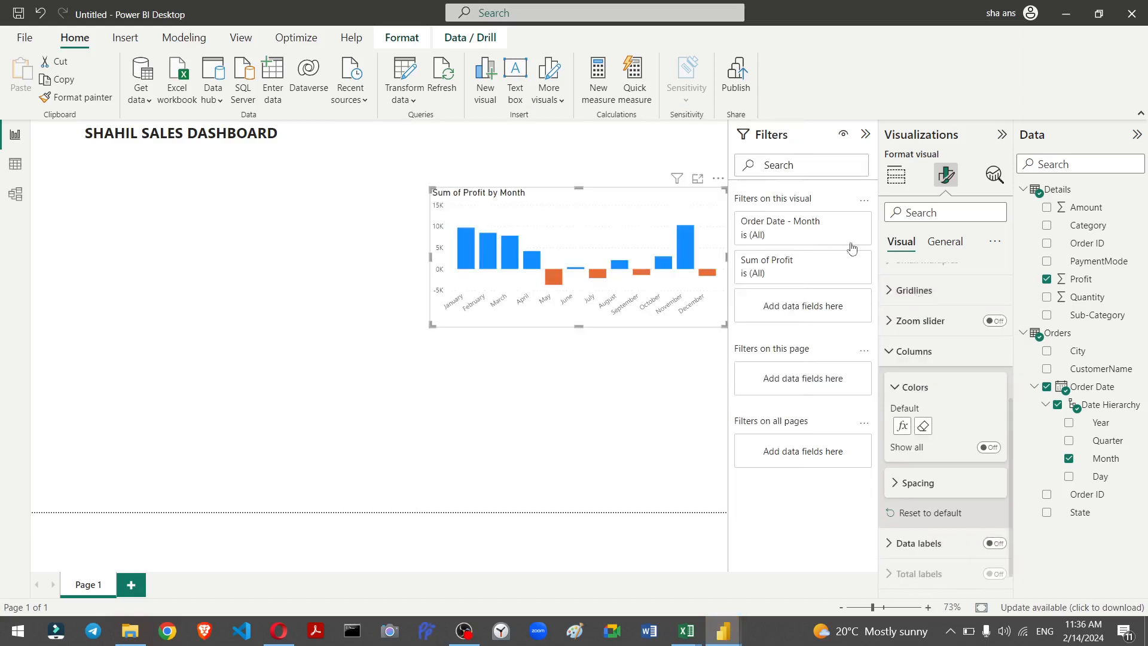
# Step: Turn off the horizontal gridlines of the profit chart
pyautogui.scroll(4, 901, 295)
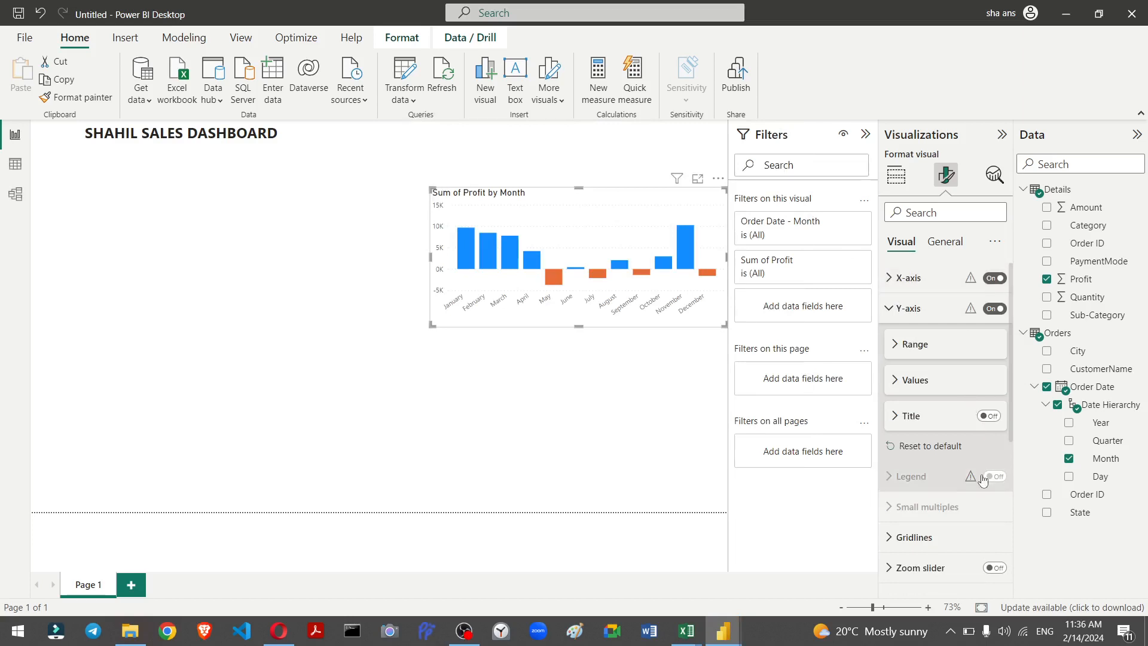
pyautogui.scroll(-3, 909, 386)
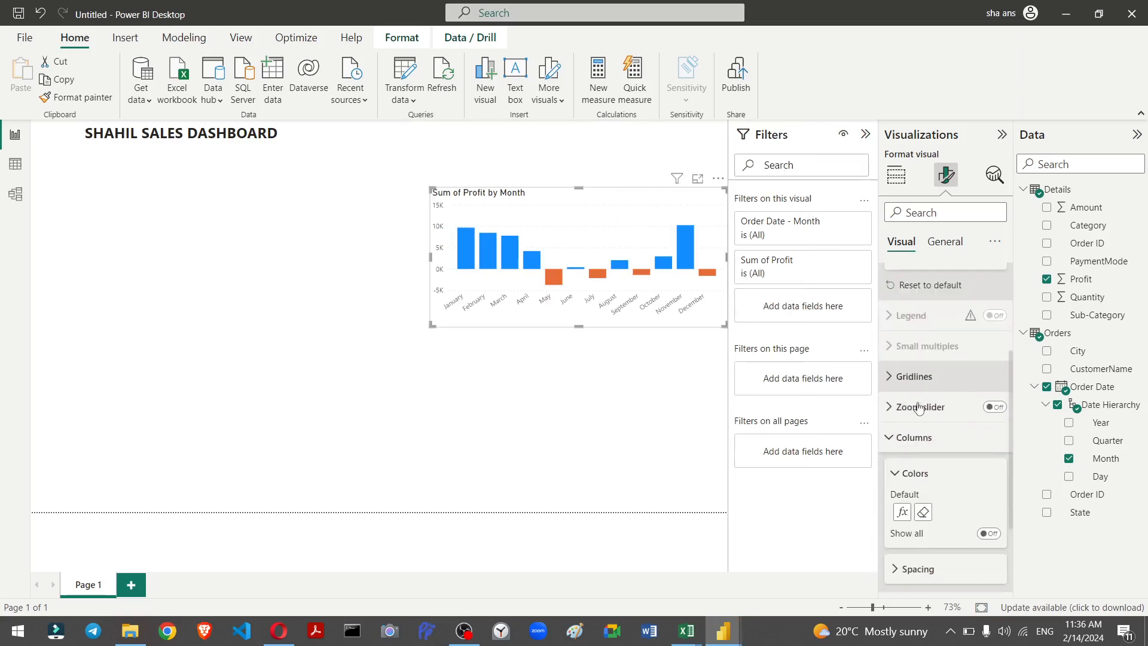
pyautogui.click(894, 376)
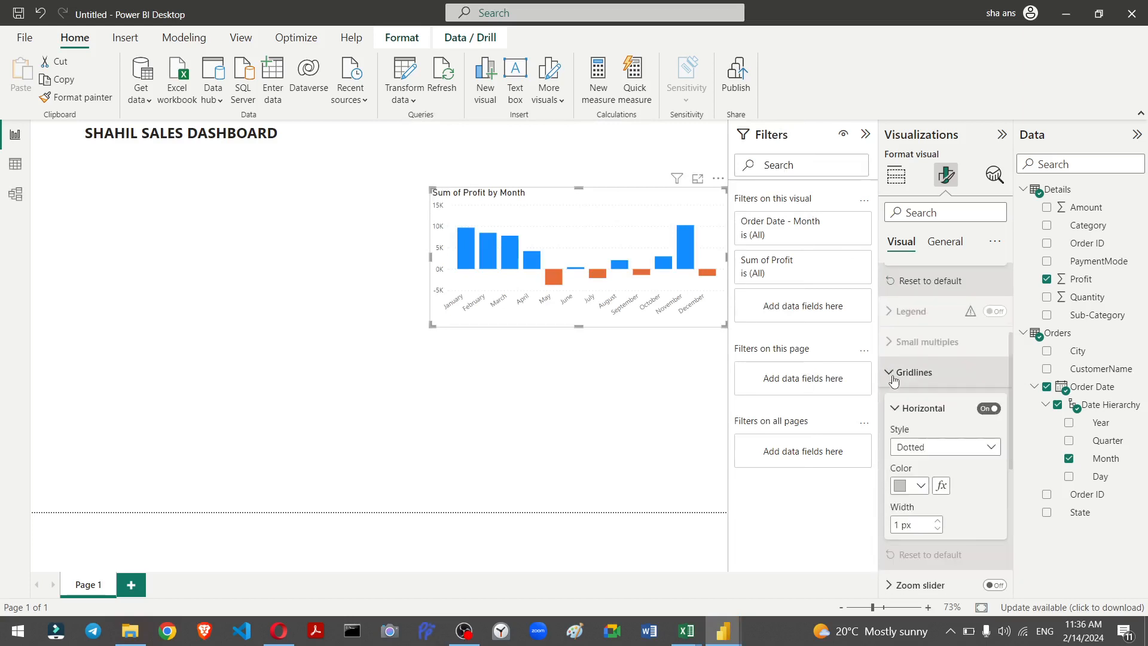
pyautogui.click(995, 409)
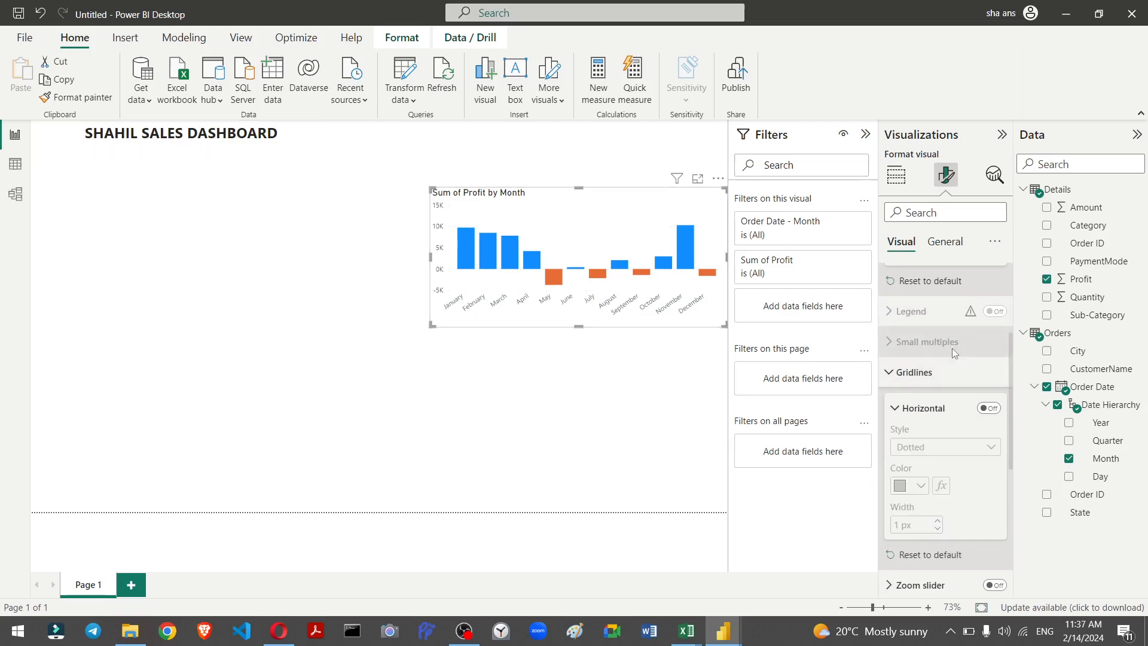
# Step: Set the profit chart's background transparency to 12% in its general effects
pyautogui.scroll(3, 951, 347)
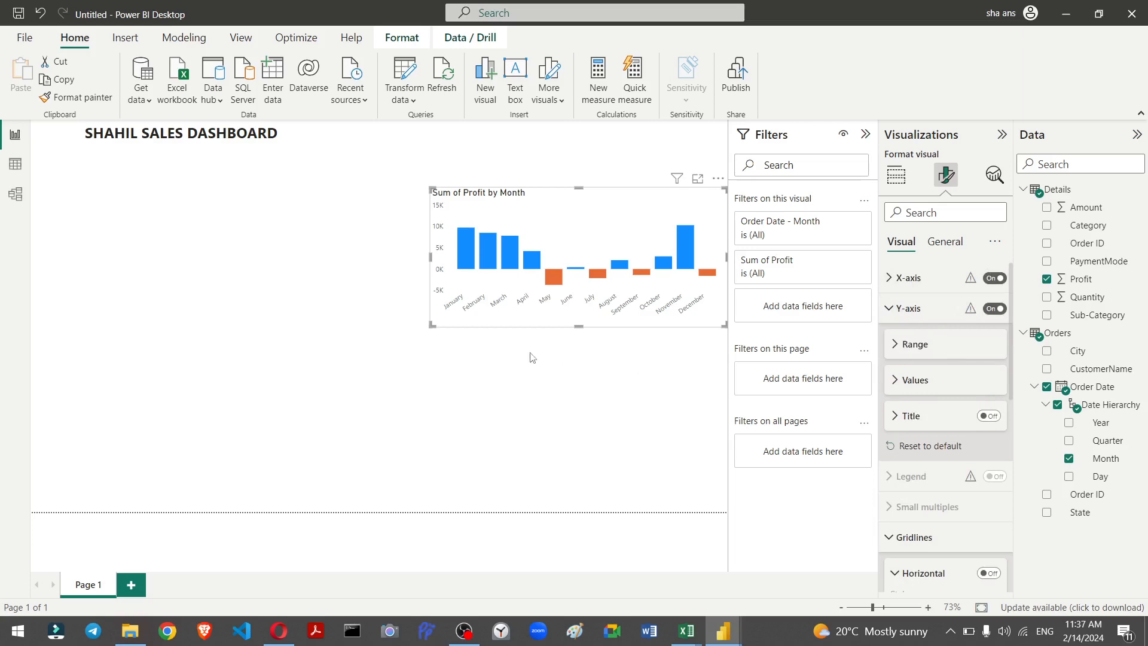
pyautogui.scroll(-6, 941, 361)
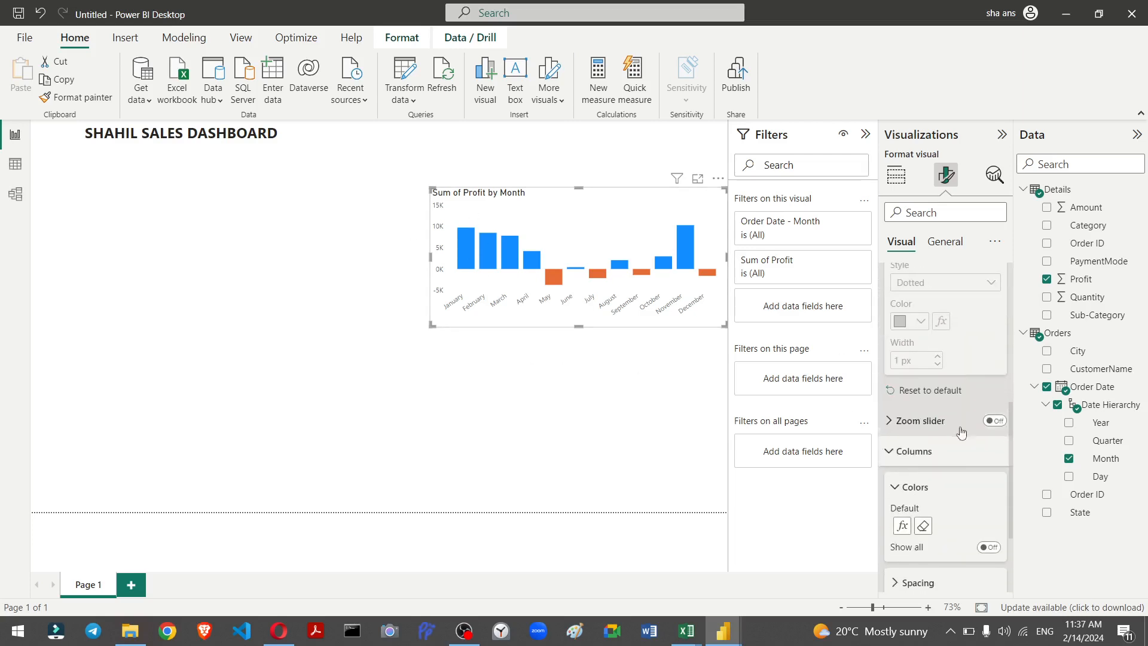
pyautogui.scroll(-1, 953, 430)
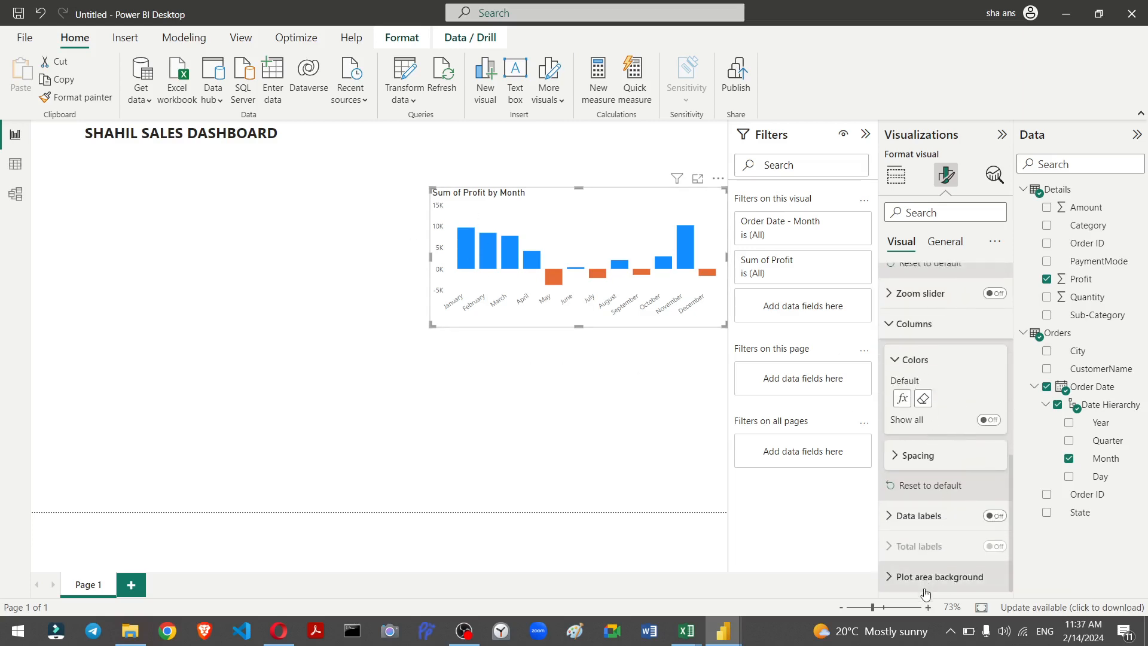
pyautogui.click(946, 249)
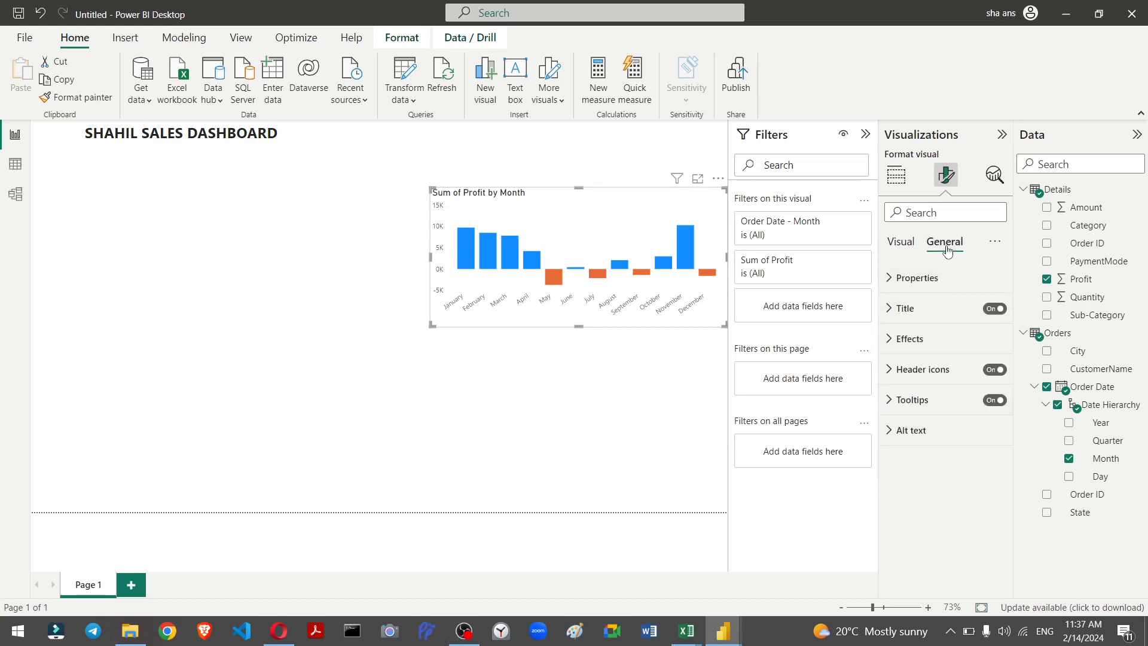
pyautogui.click(897, 340)
pyautogui.scroll(-2, 914, 393)
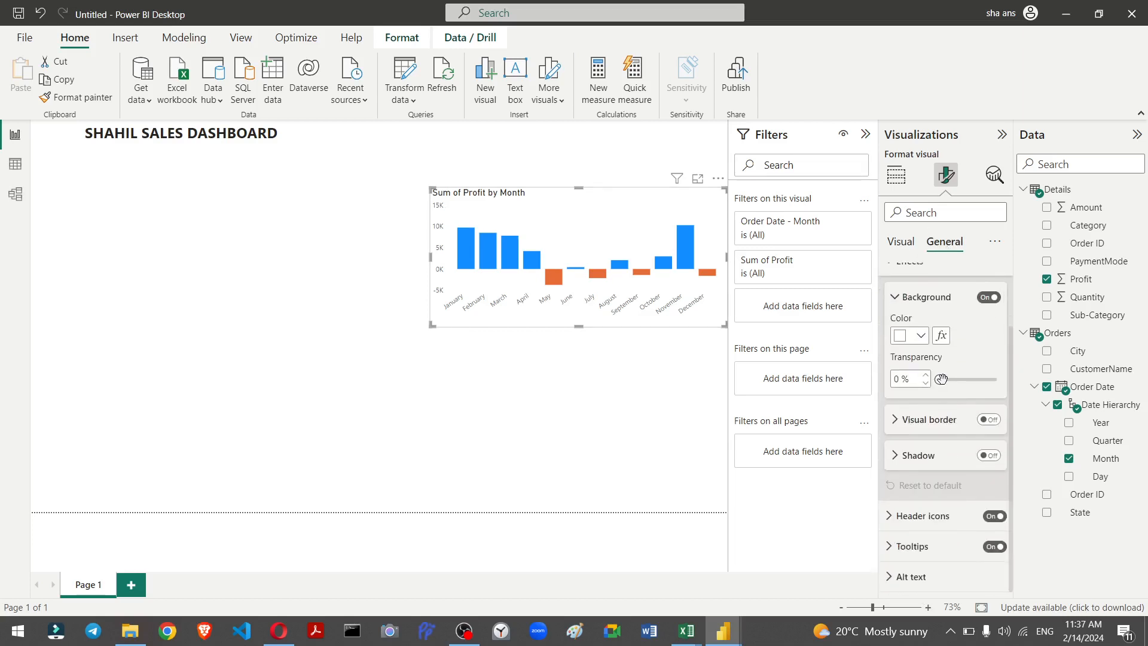
pyautogui.moveTo(941, 379); pyautogui.dragTo(946, 380)
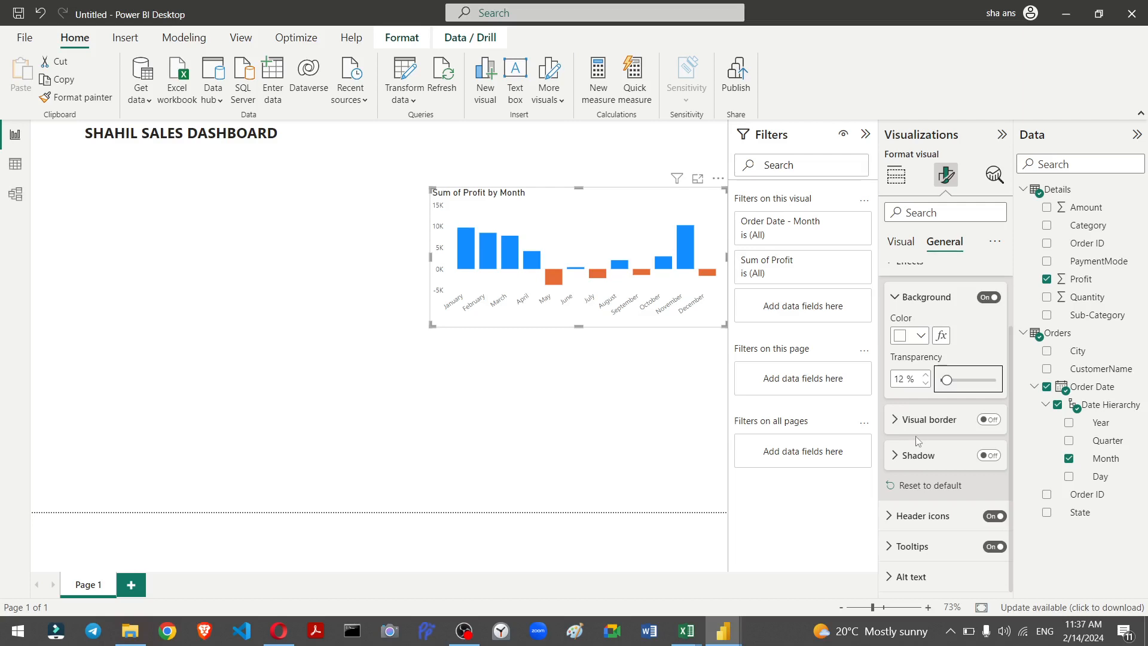
# Step: Set the report page's canvas background image to dark-gradient.jpg
pyautogui.scroll(2, 904, 482)
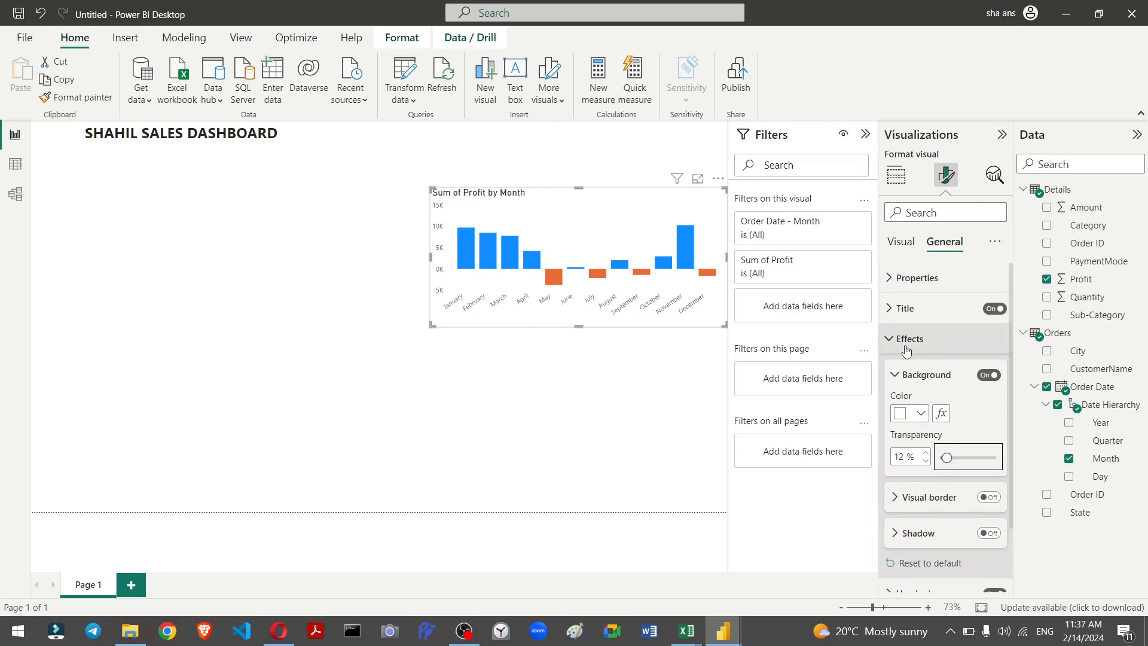
pyautogui.click(607, 403)
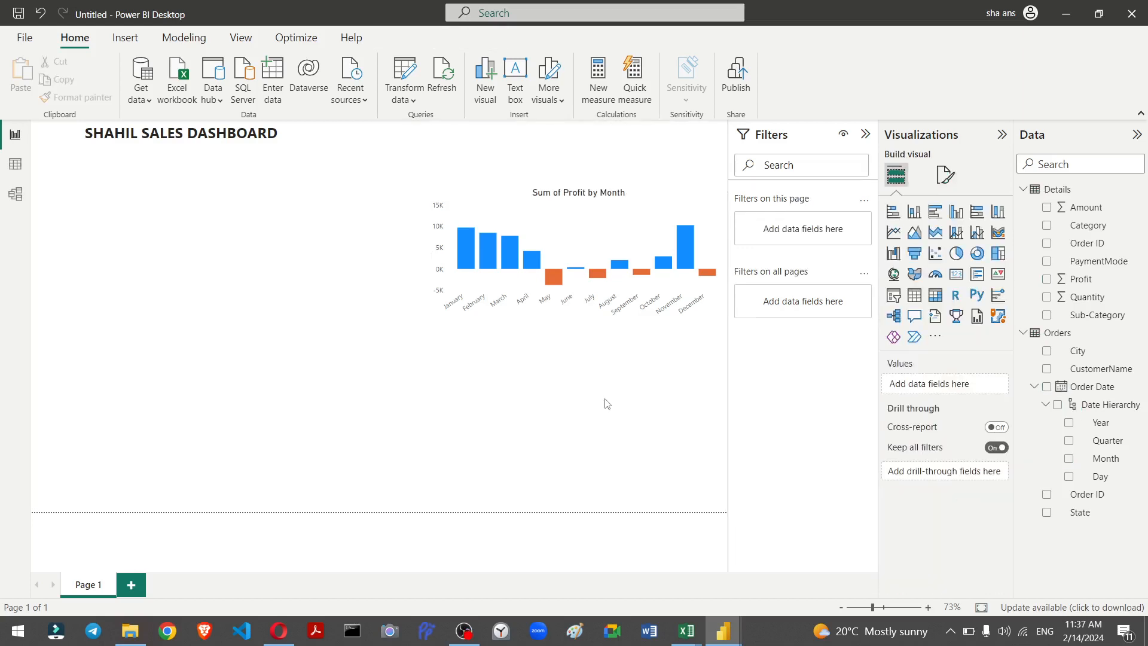
pyautogui.press('?')
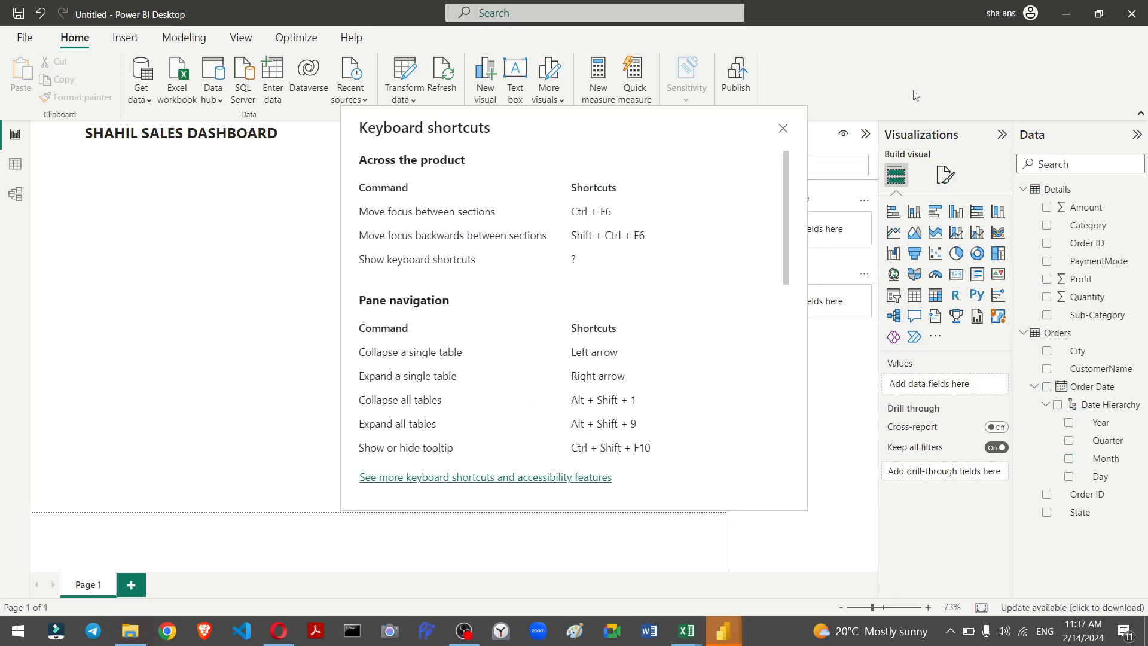
pyautogui.click(782, 128)
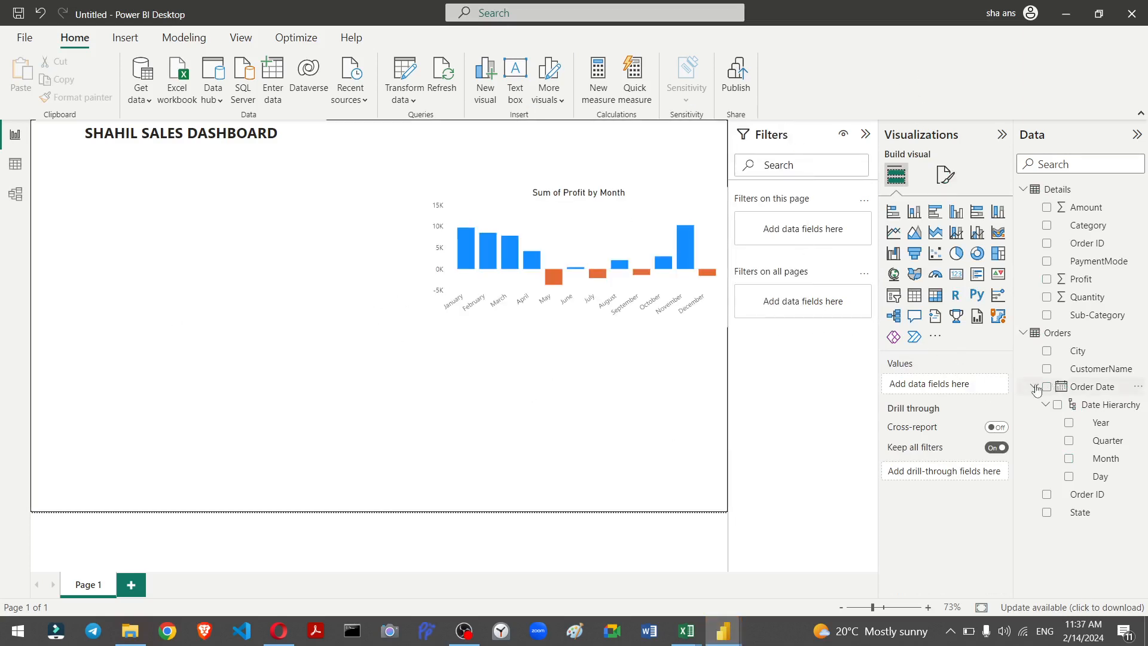
pyautogui.click(951, 176)
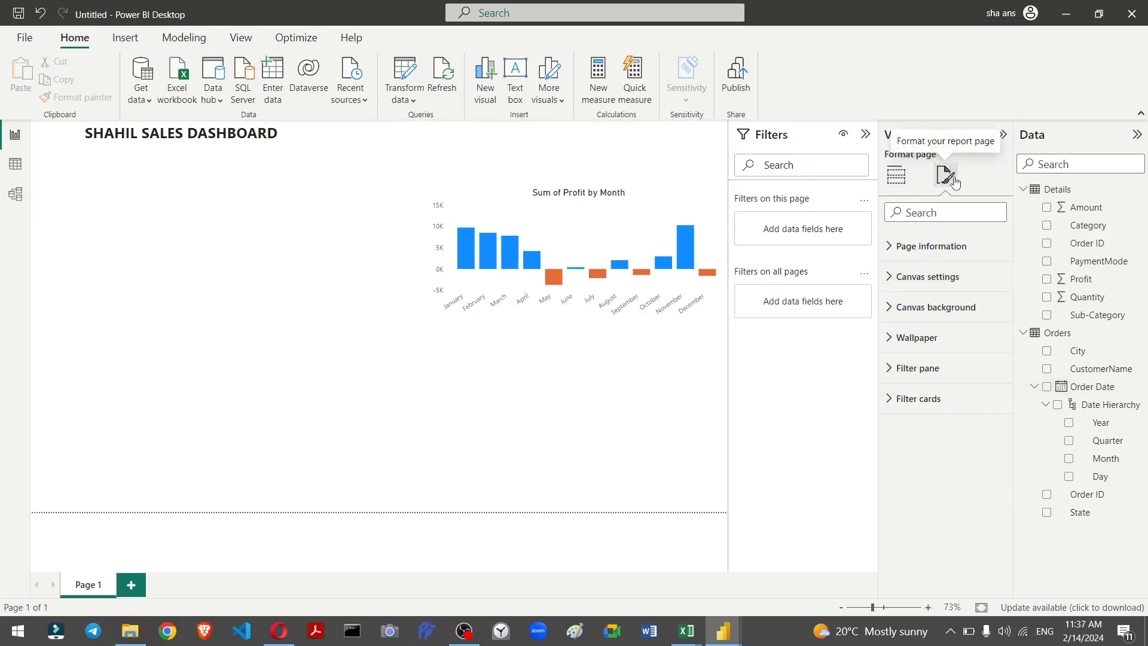
pyautogui.click(924, 308)
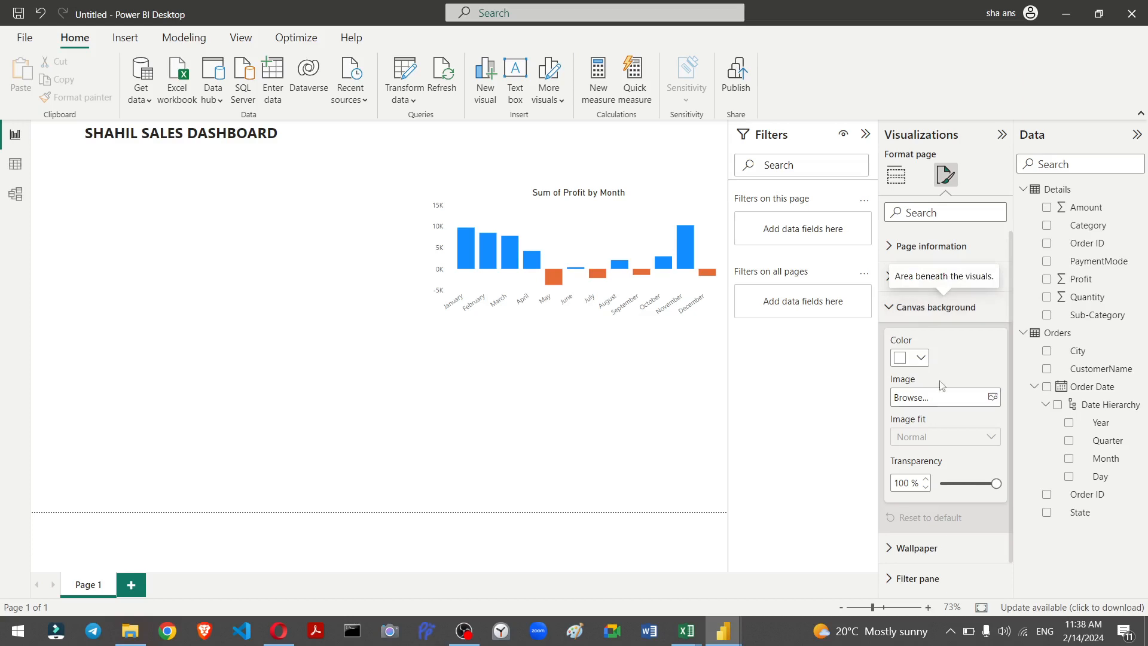
pyautogui.click(993, 398)
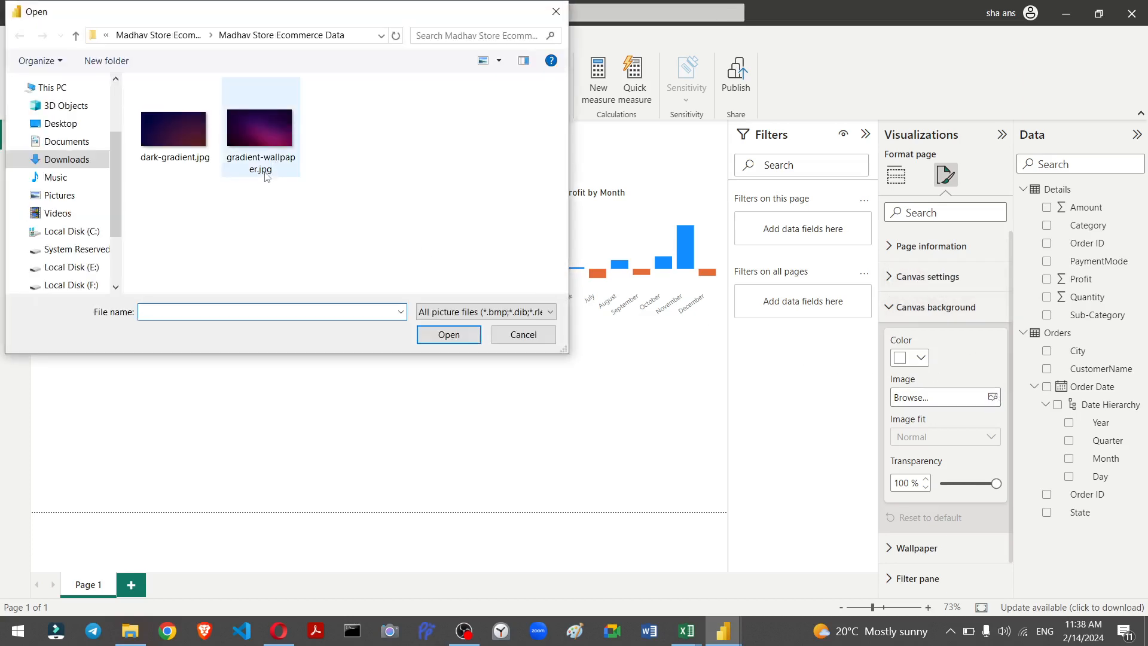
pyautogui.click(192, 167)
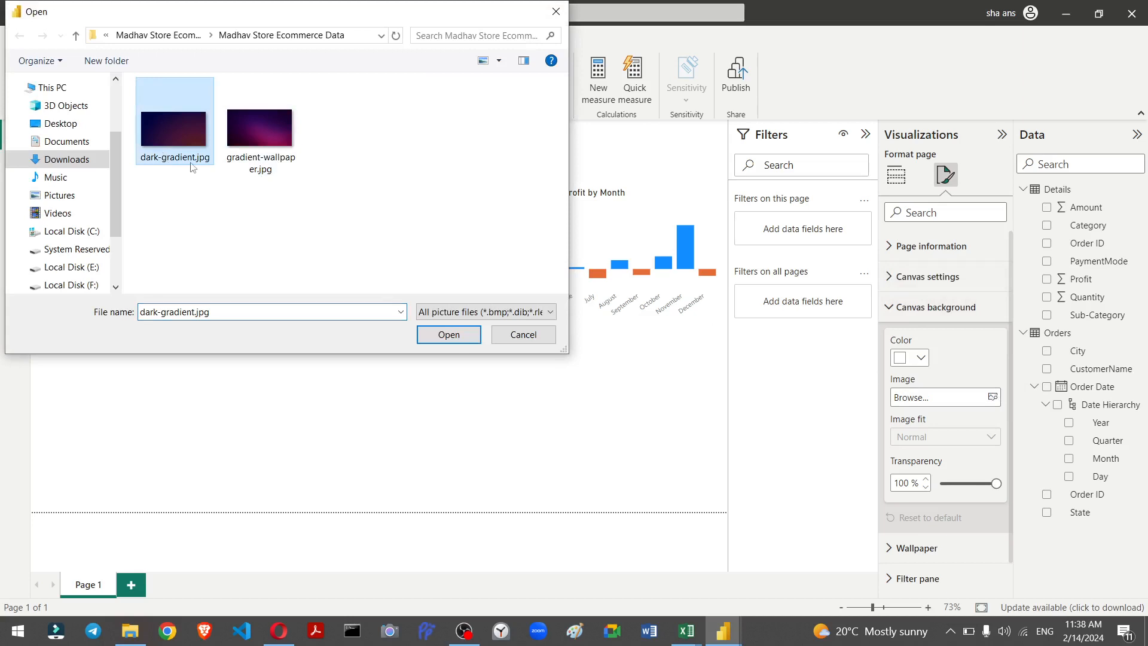
pyautogui.click(443, 335)
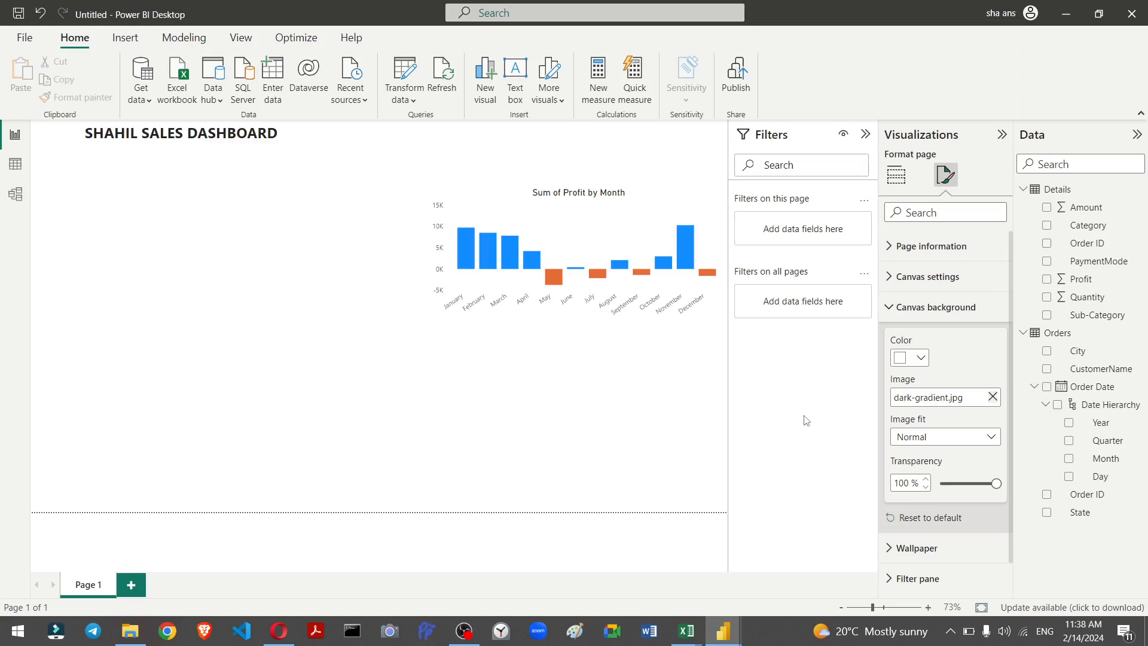
# Step: Set the canvas background image transparency to 0%
pyautogui.click(615, 408)
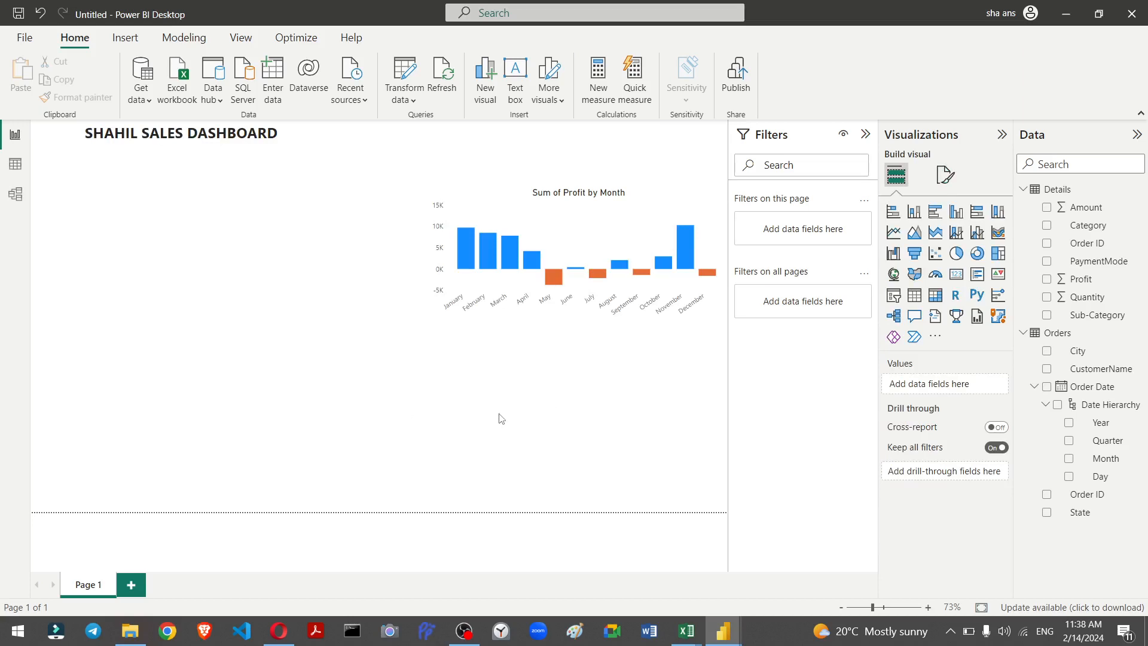
pyautogui.click(945, 174)
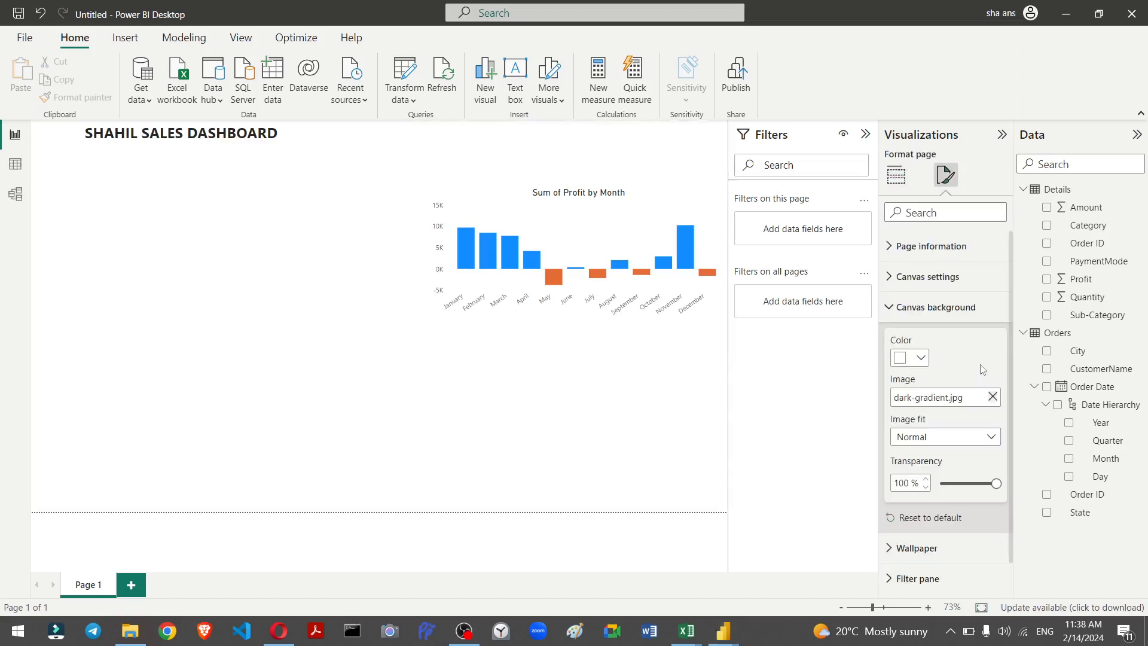
pyautogui.hotkey('shift', '/')
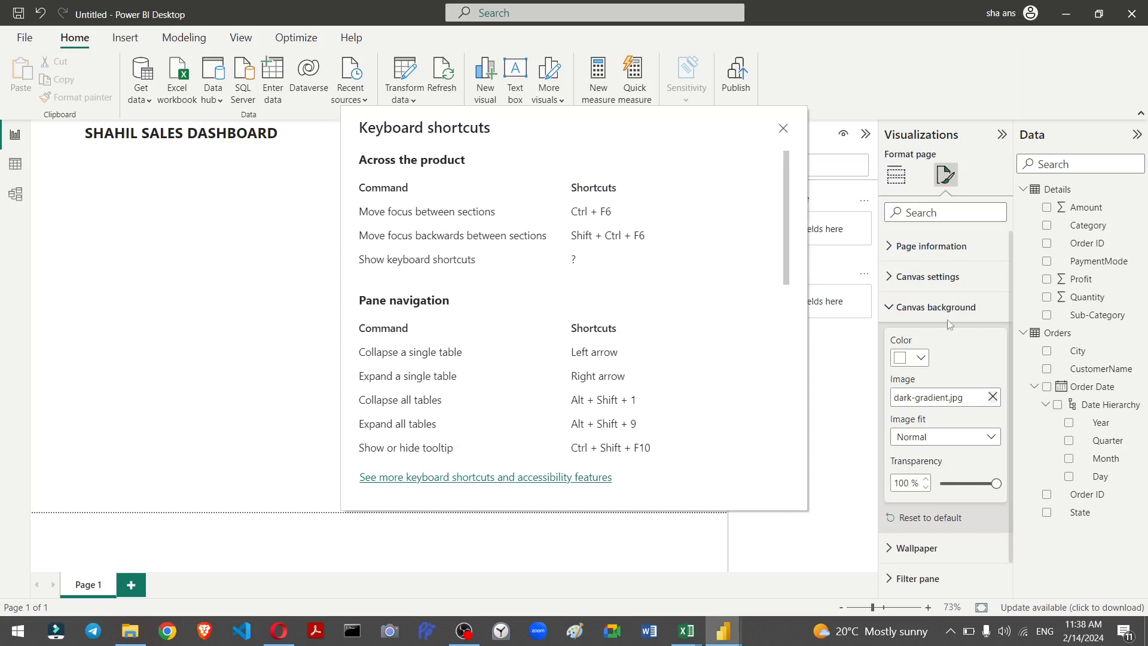
pyautogui.click(782, 131)
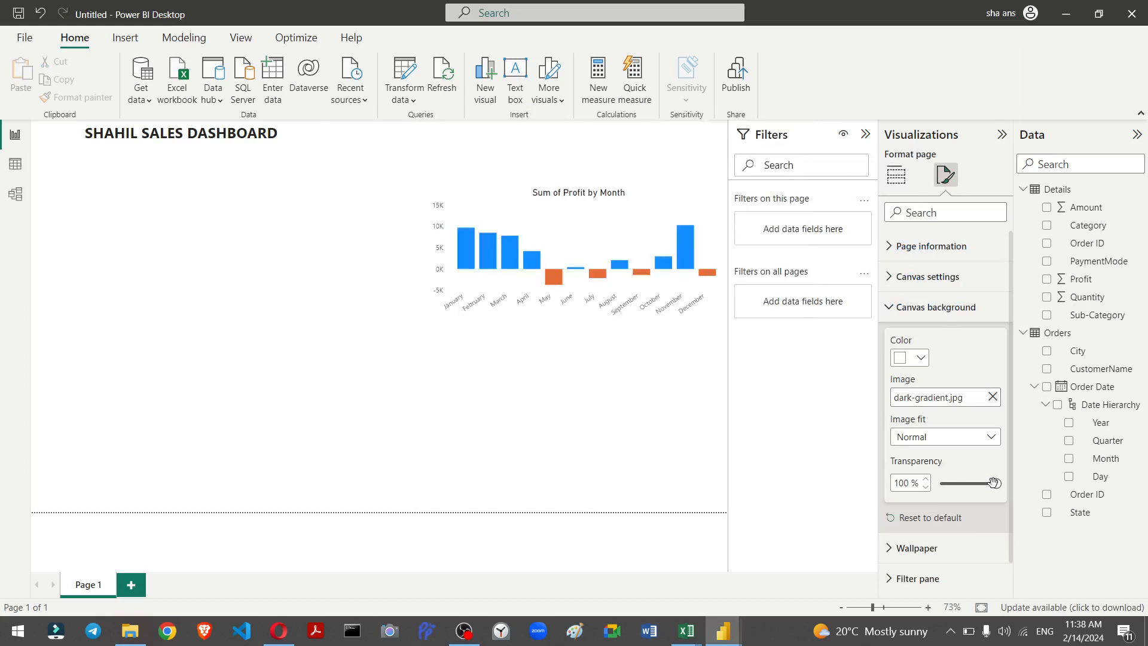
pyautogui.moveTo(996, 484); pyautogui.dragTo(937, 490)
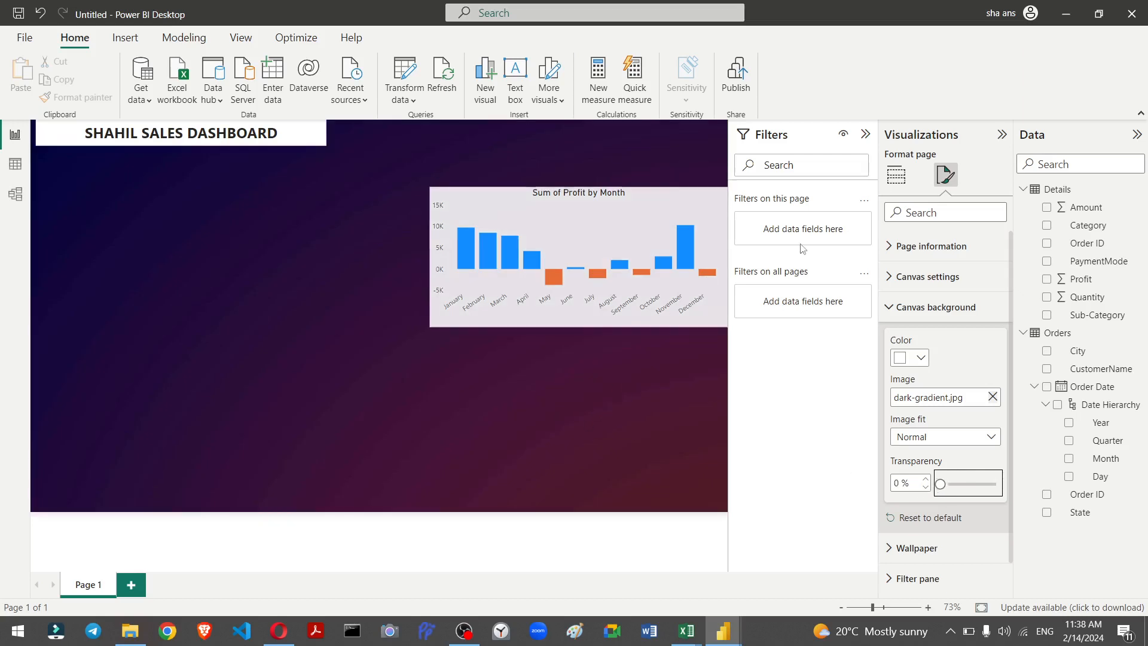
# Step: Set the profit chart's background transparency to 100%
pyautogui.click(547, 413)
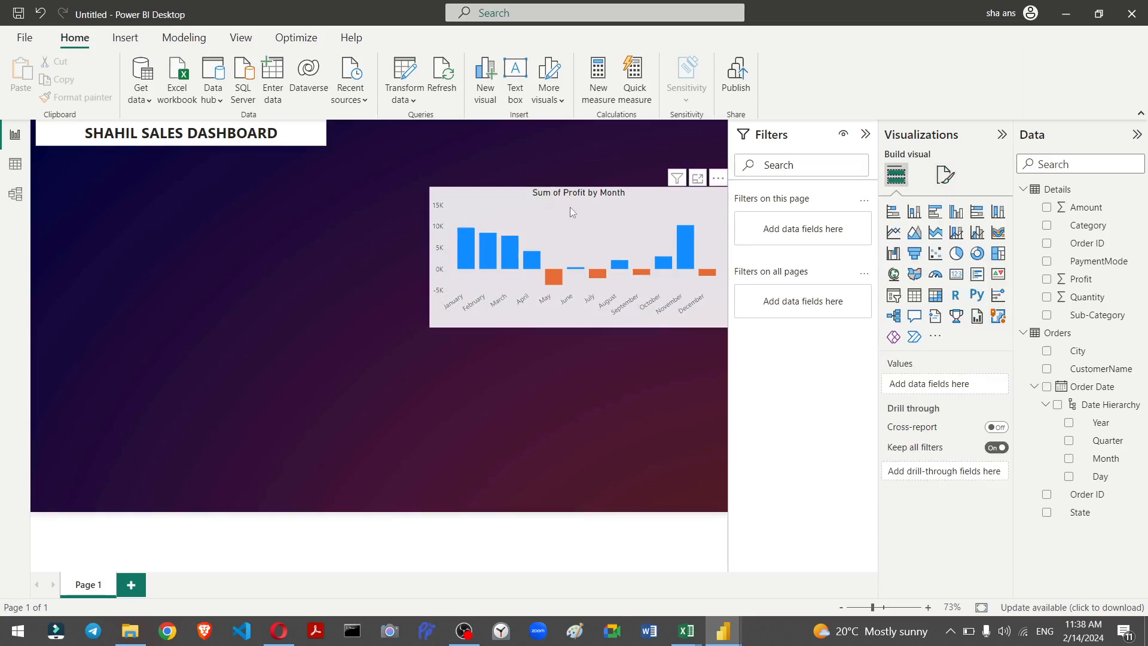
pyautogui.click(586, 264)
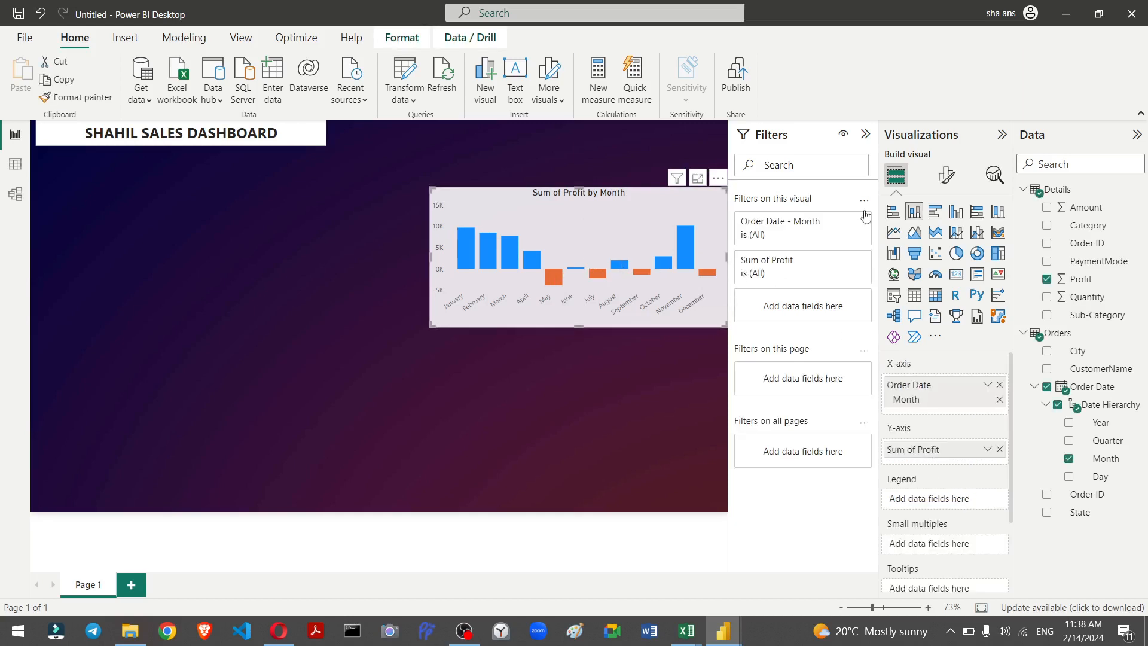
pyautogui.click(948, 176)
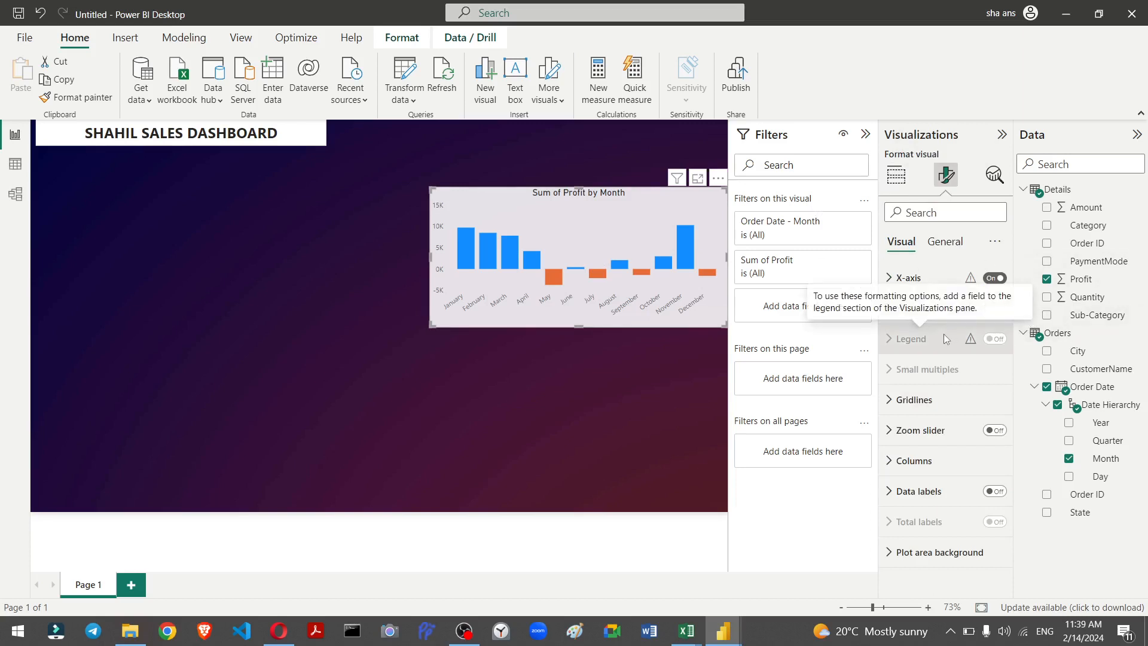
pyautogui.click(913, 553)
pyautogui.scroll(-3, 914, 529)
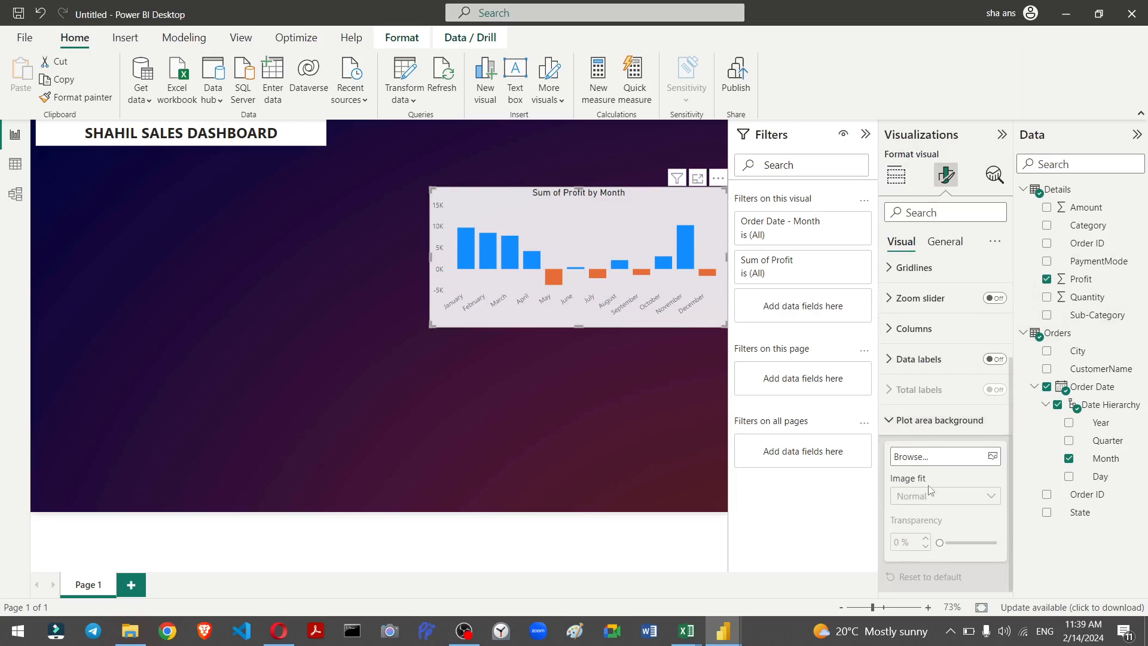
pyautogui.click(940, 456)
pyautogui.press('?')
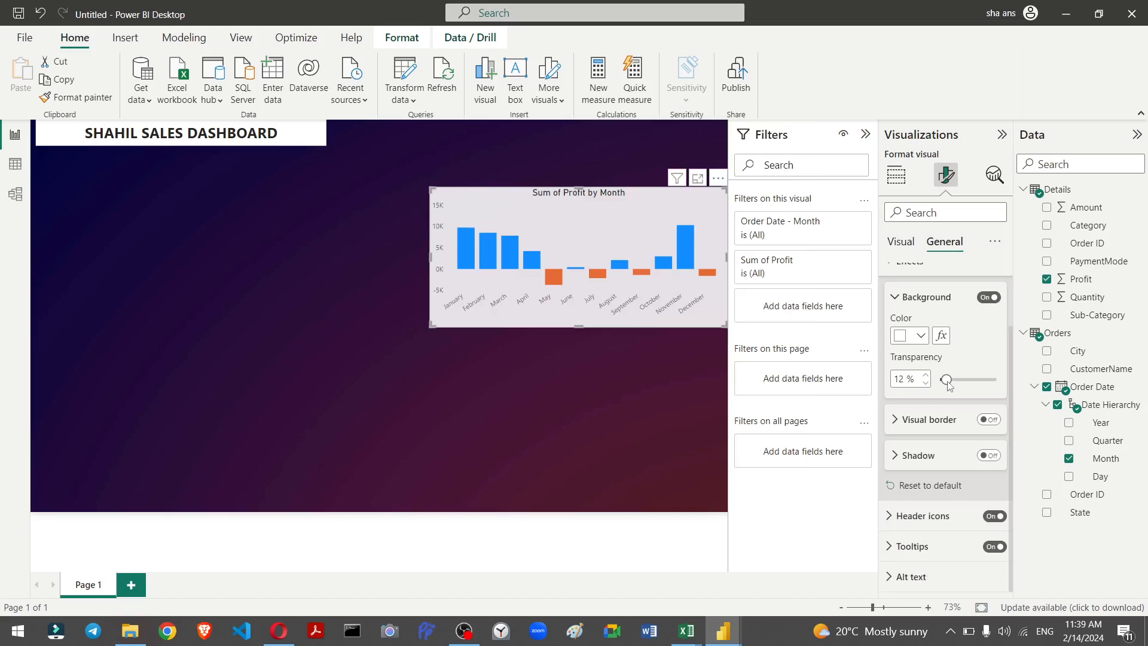
pyautogui.press('?')
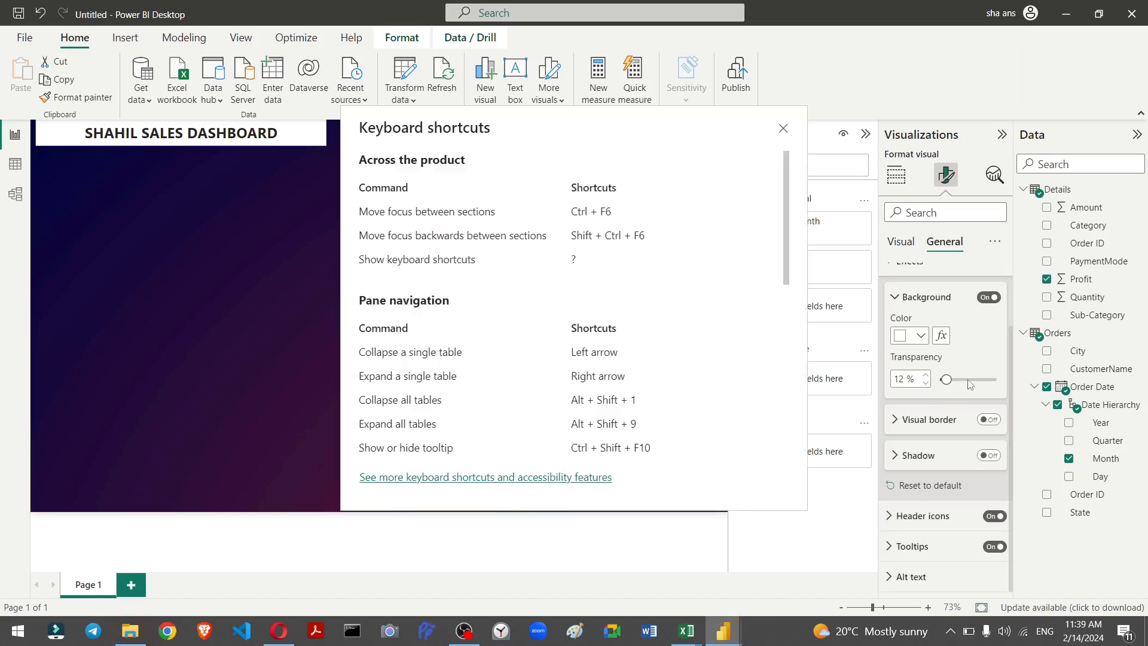
pyautogui.click(785, 133)
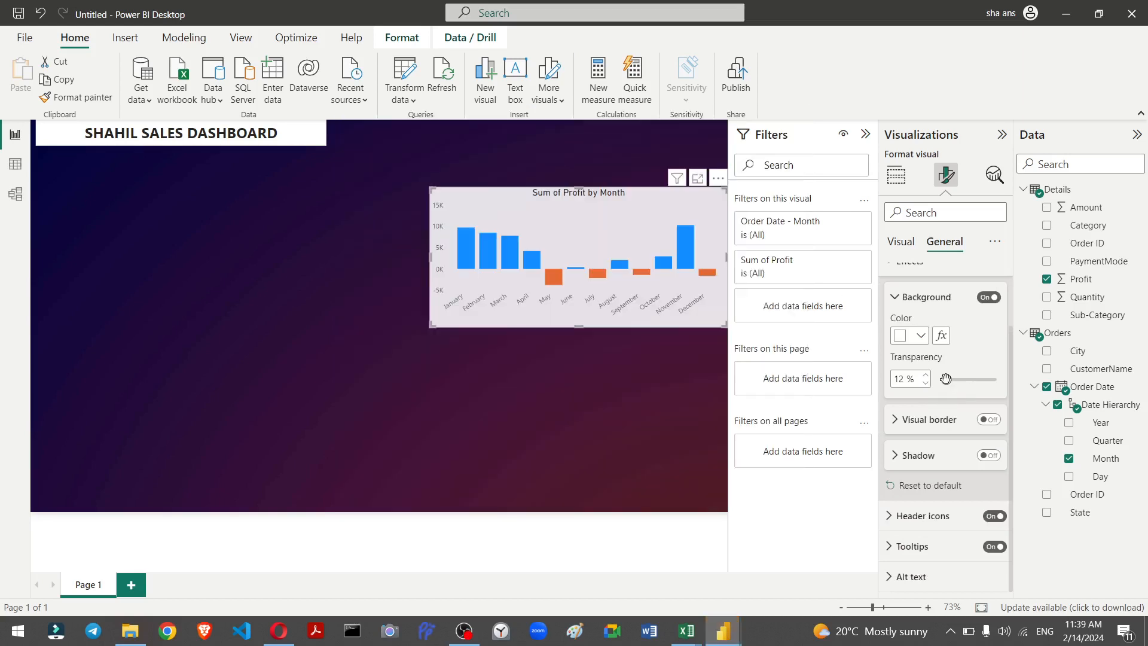
pyautogui.moveTo(946, 380); pyautogui.dragTo(1008, 386)
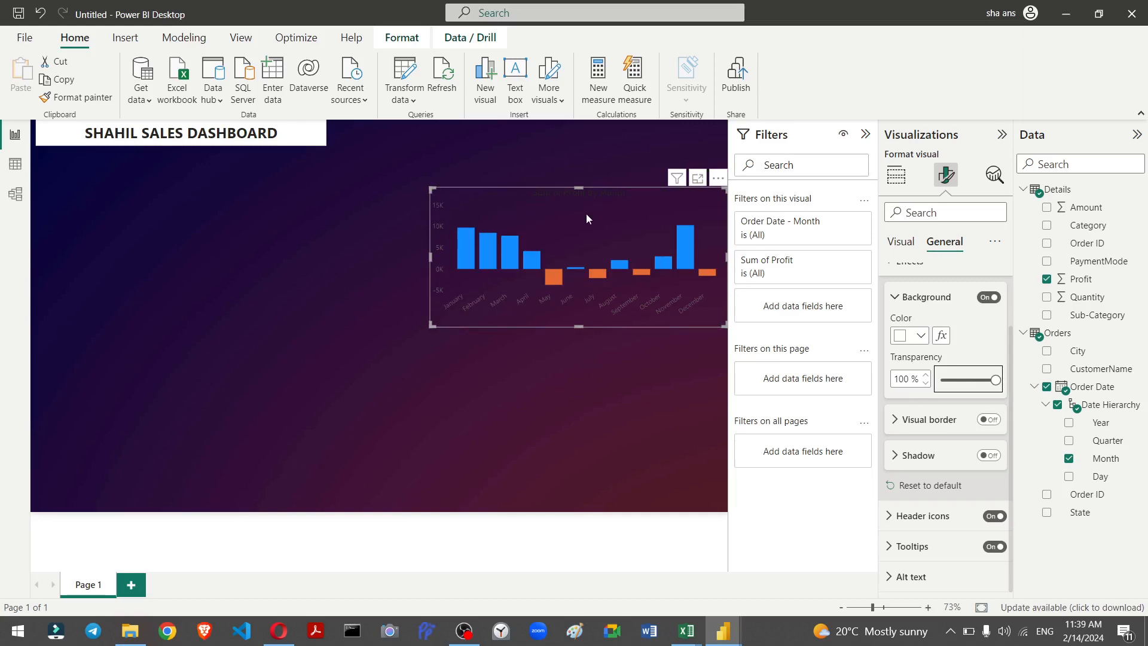
# Step: Set the profit chart's title text colour to white
pyautogui.click(900, 241)
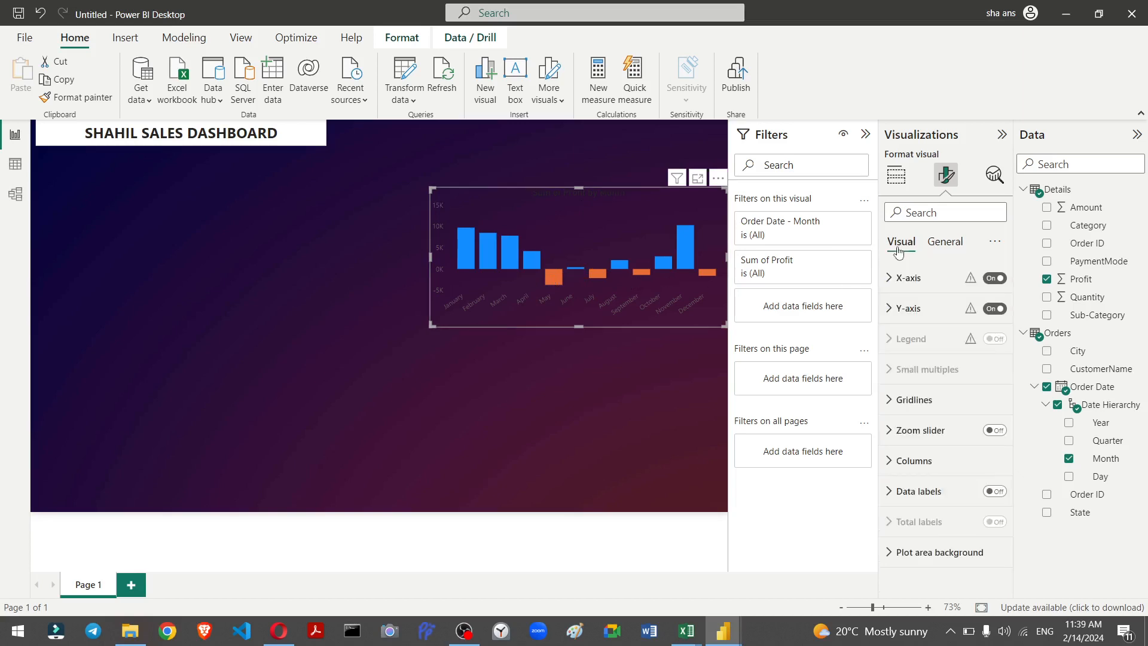
pyautogui.click(942, 241)
pyautogui.click(894, 311)
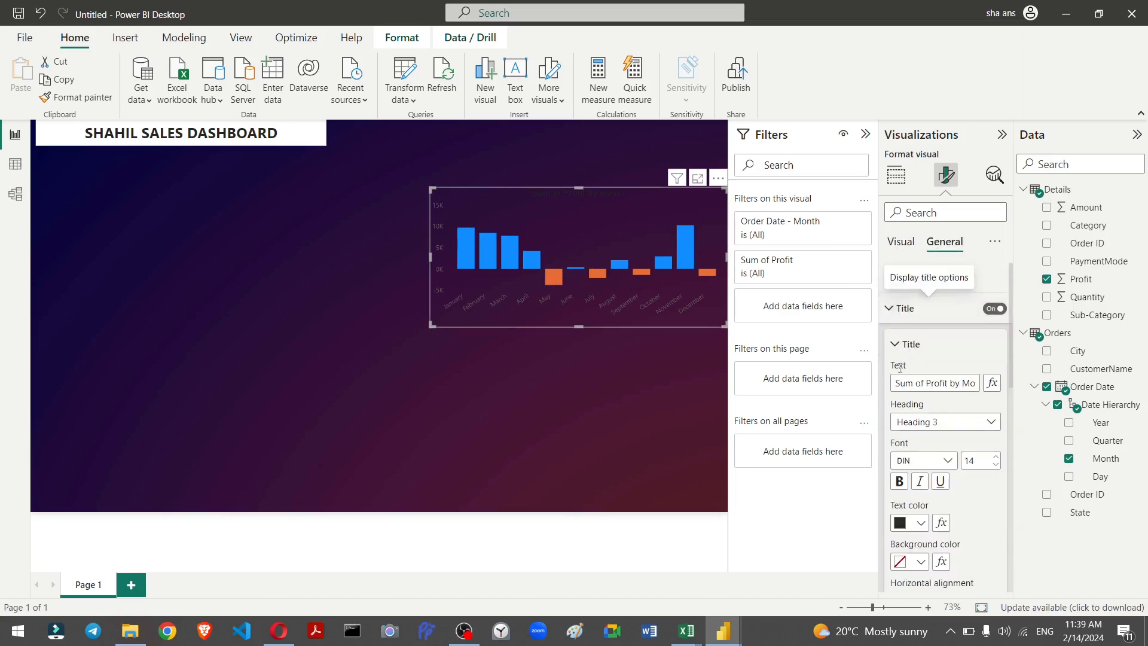
pyautogui.click(920, 523)
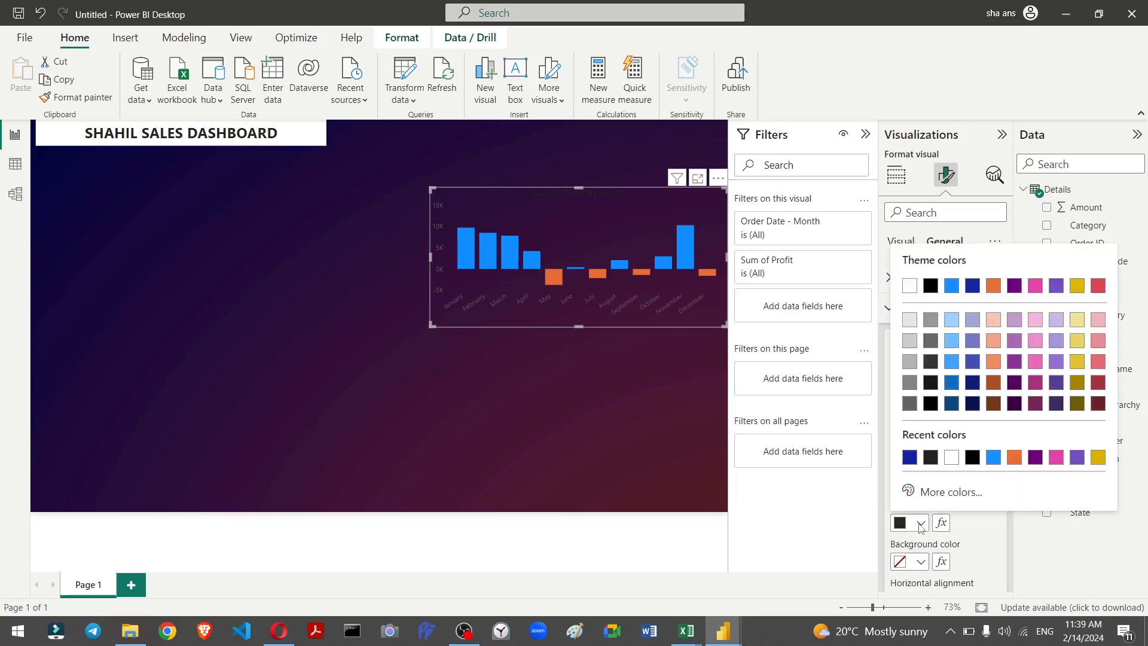
pyautogui.click(951, 458)
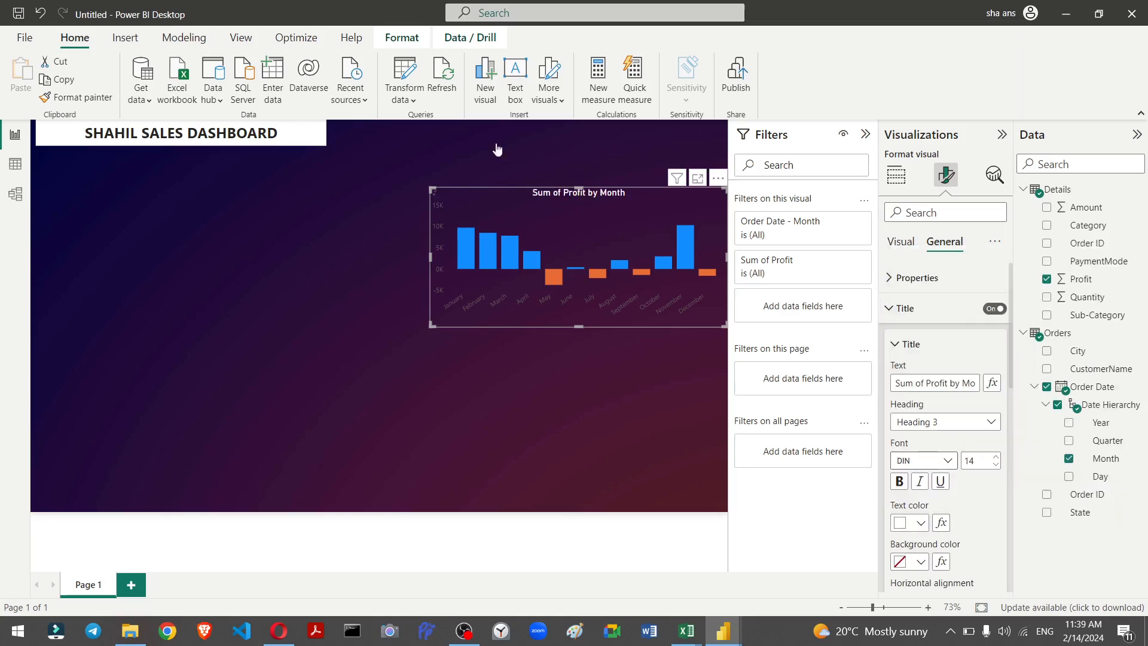
# Step: Set the profit chart's x-axis label colour to white
pyautogui.click(902, 244)
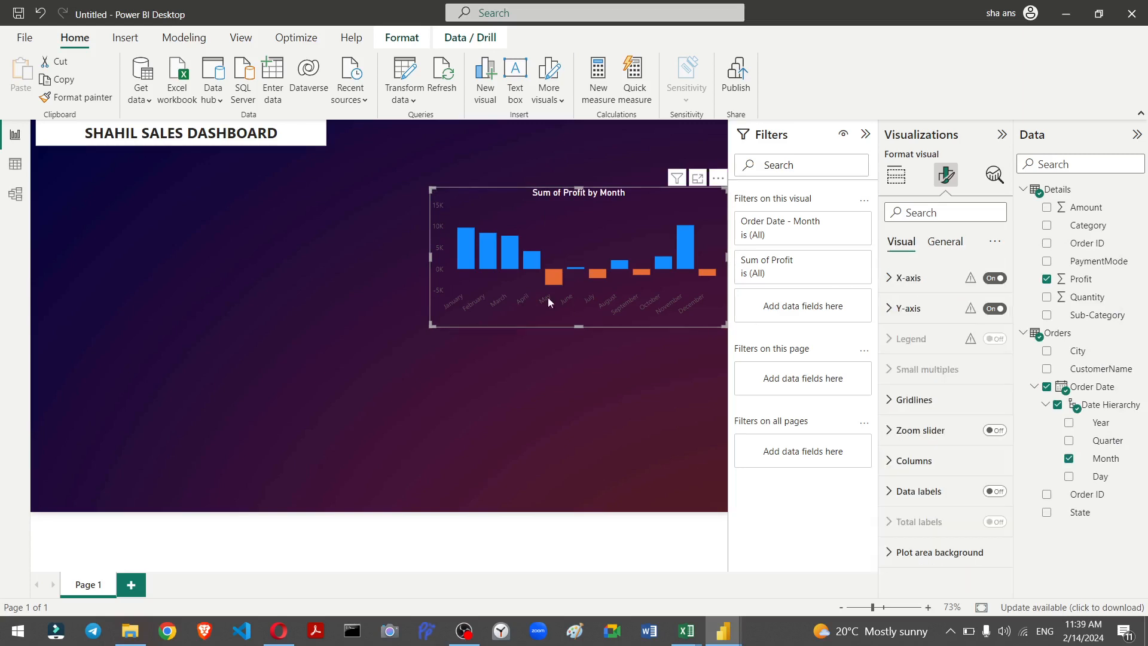
pyautogui.click(921, 307)
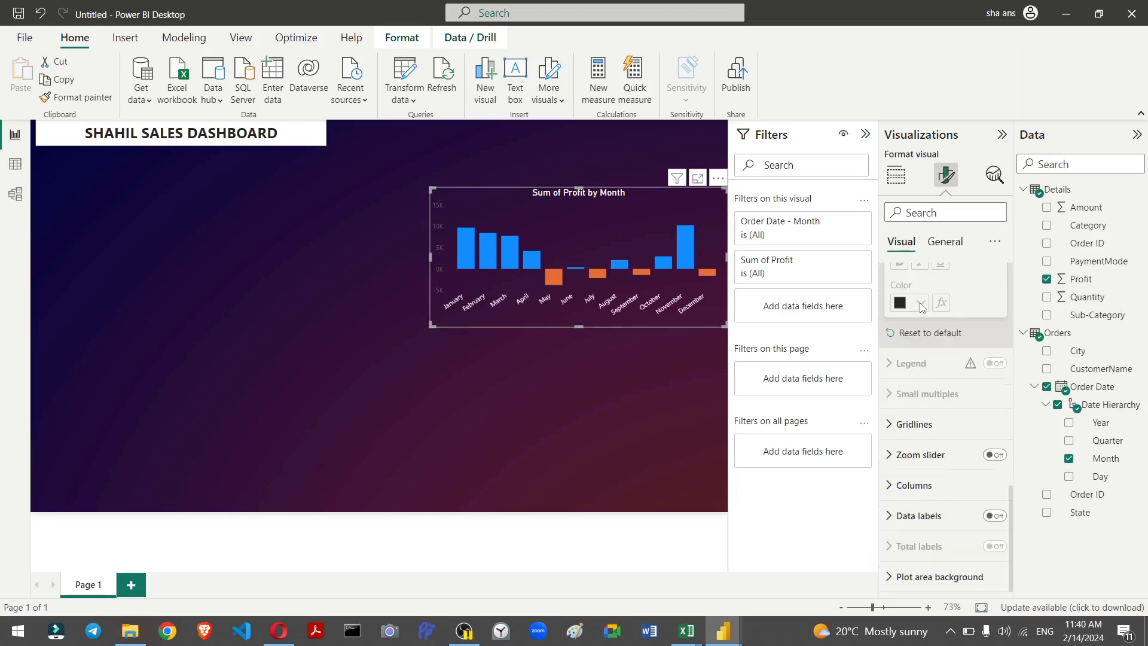
pyautogui.press('?')
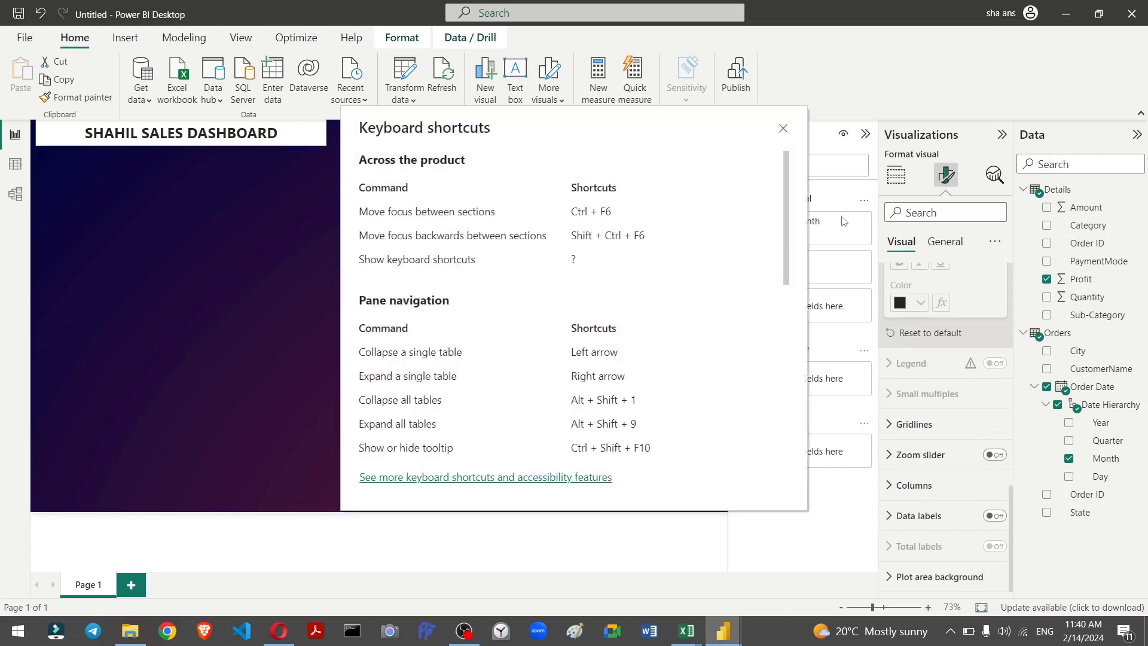
pyautogui.click(783, 129)
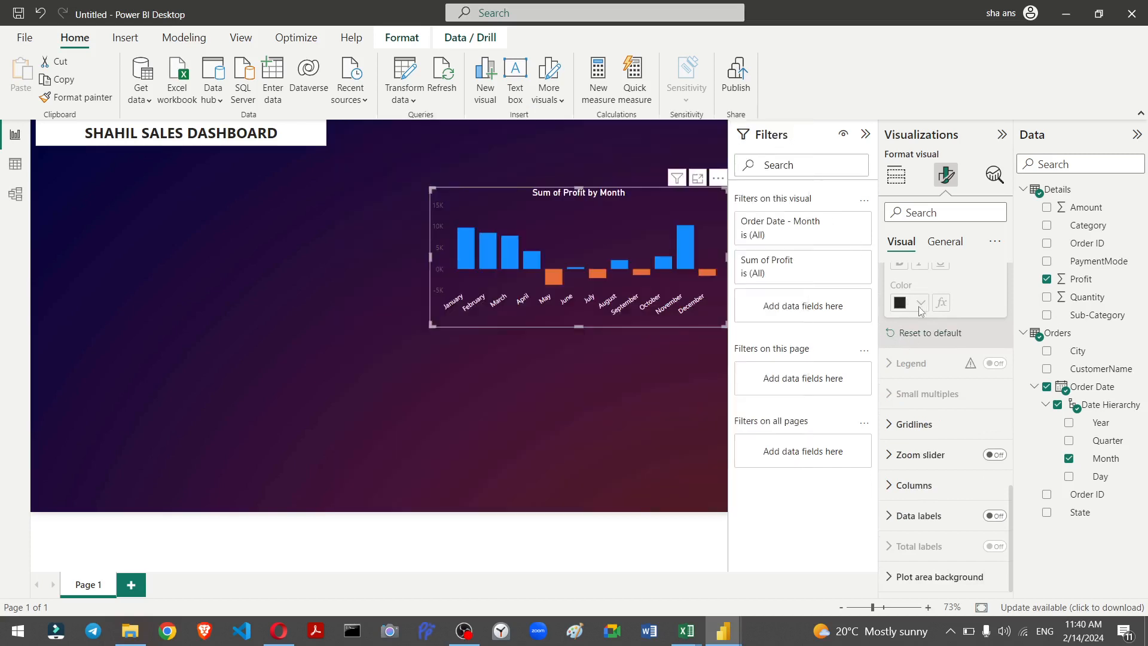
# Step: Look through the profit chart's axis formatting options
pyautogui.scroll(3, 919, 308)
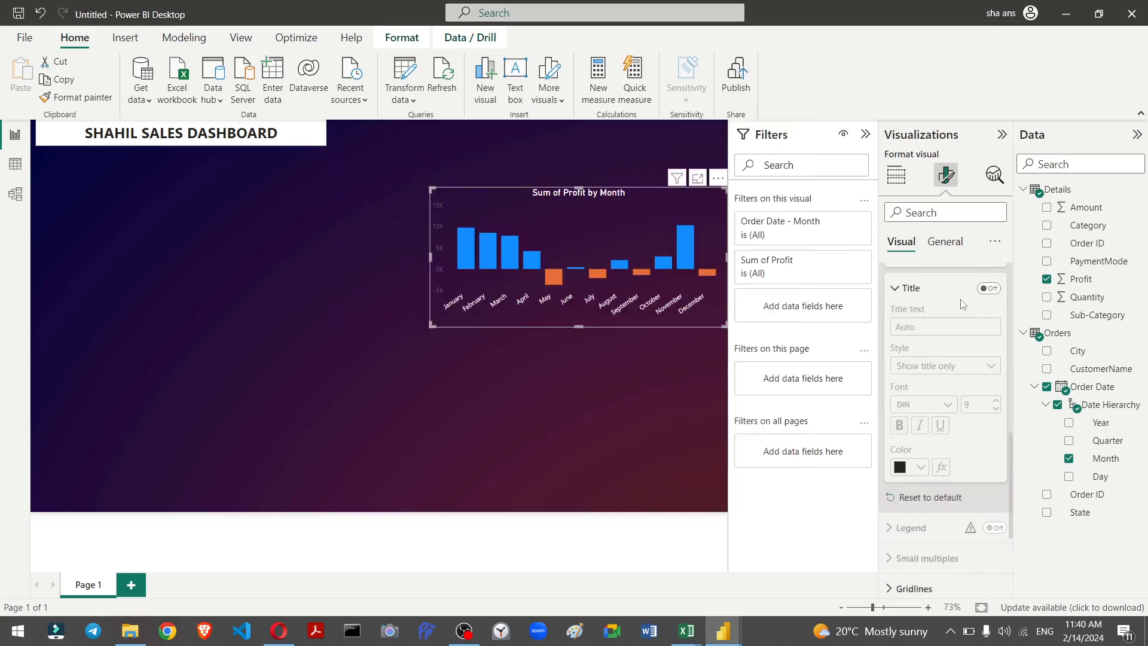
pyautogui.scroll(3, 945, 306)
pyautogui.scroll(1, 957, 306)
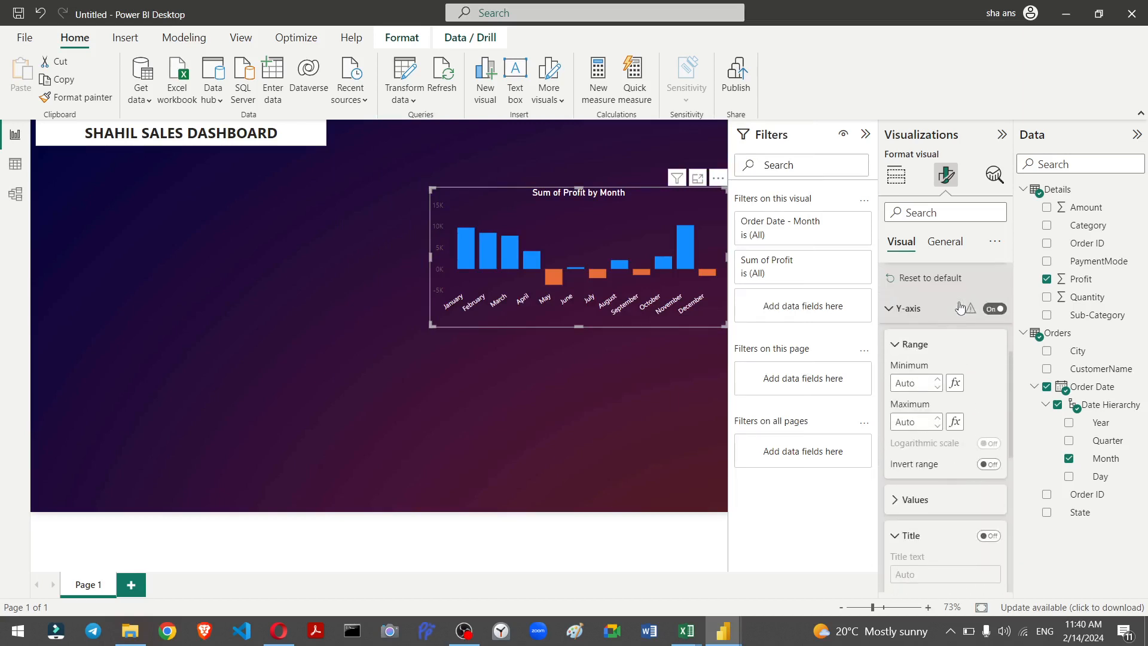
pyautogui.scroll(-1, 896, 359)
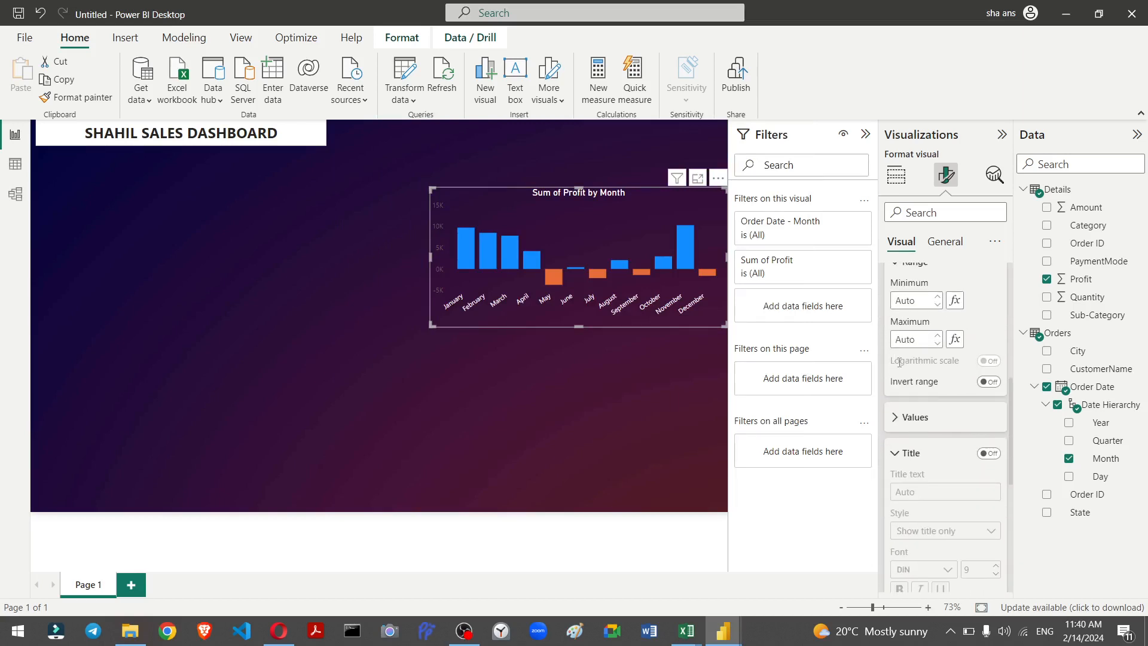
pyautogui.scroll(-1, 926, 361)
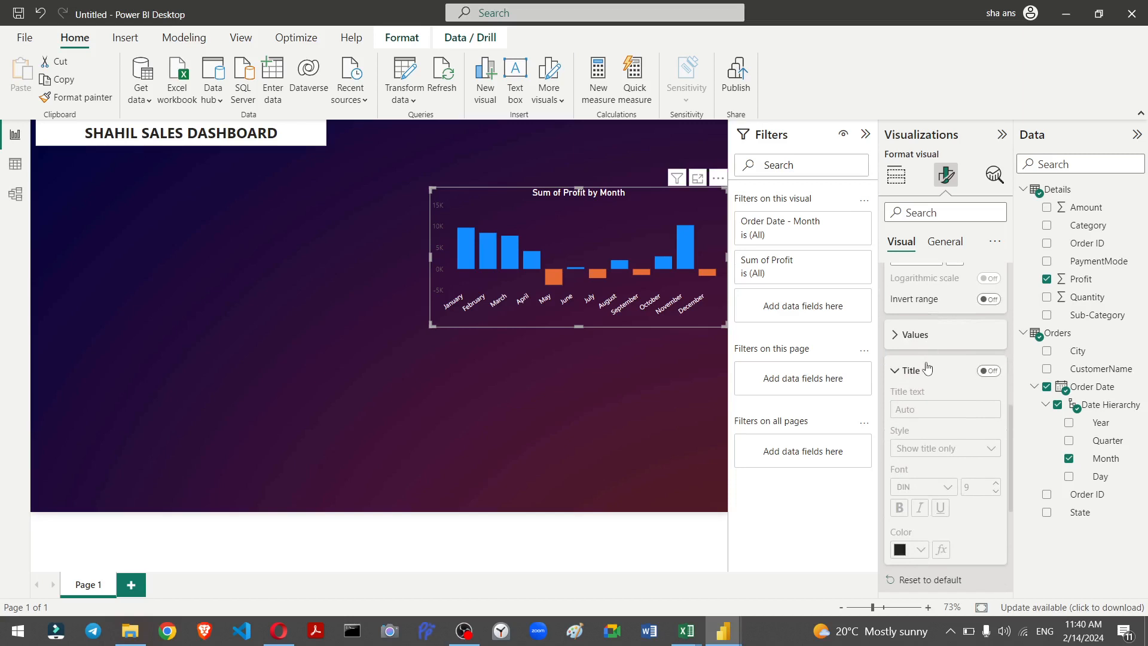
pyautogui.scroll(-1, 925, 368)
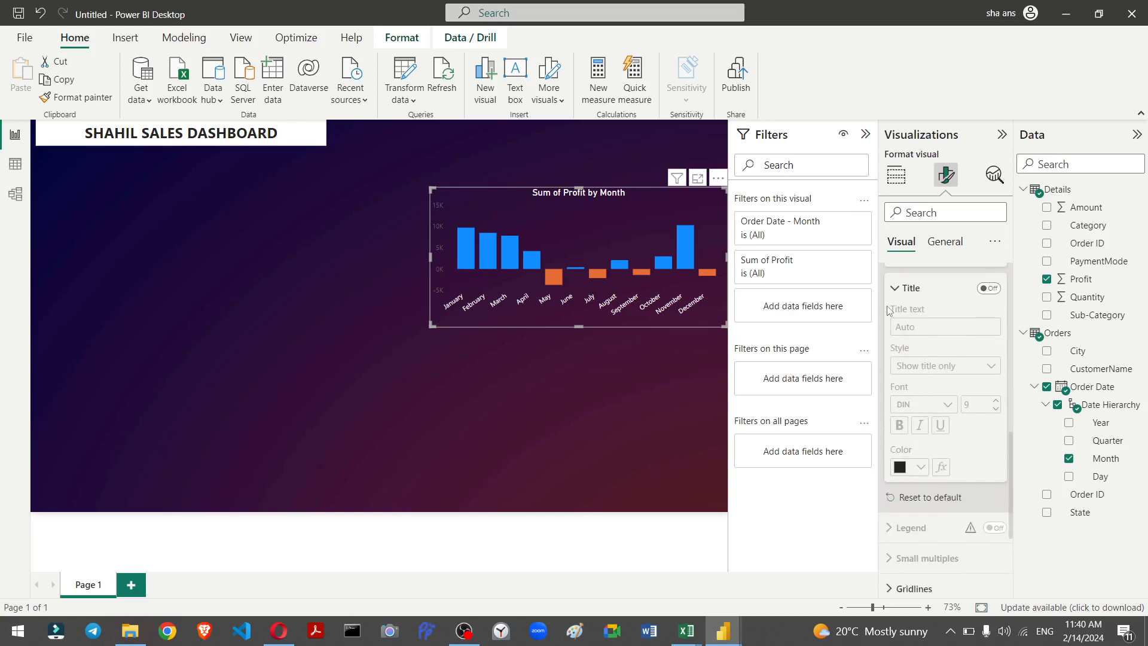
pyautogui.click(909, 297)
pyautogui.scroll(2, 913, 335)
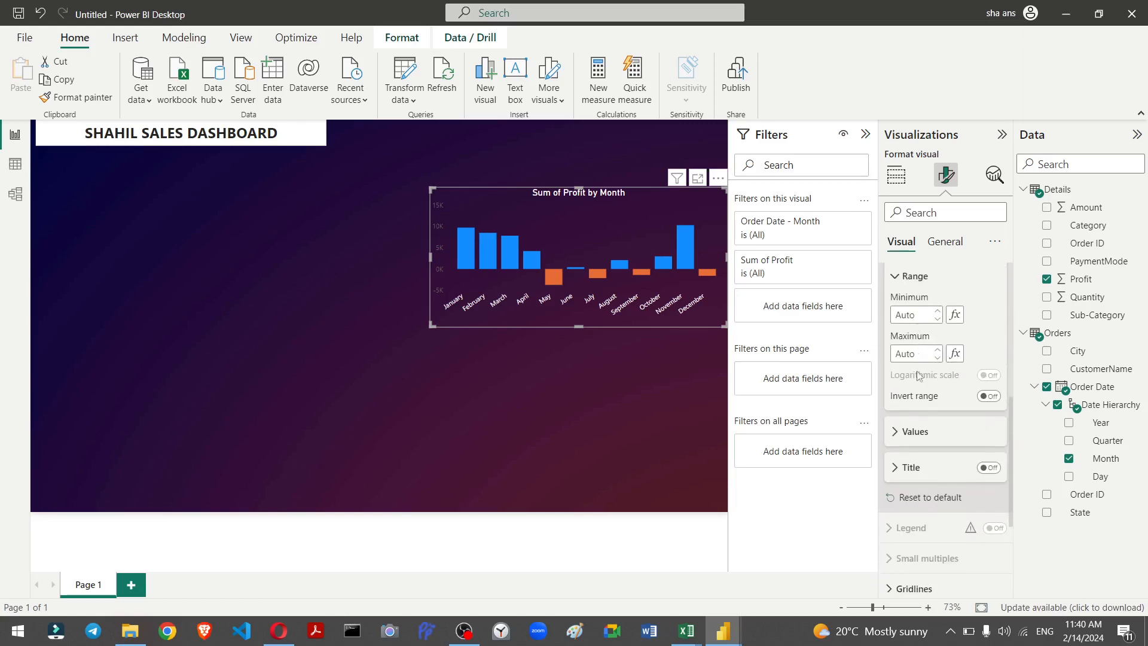
pyautogui.scroll(1, 901, 417)
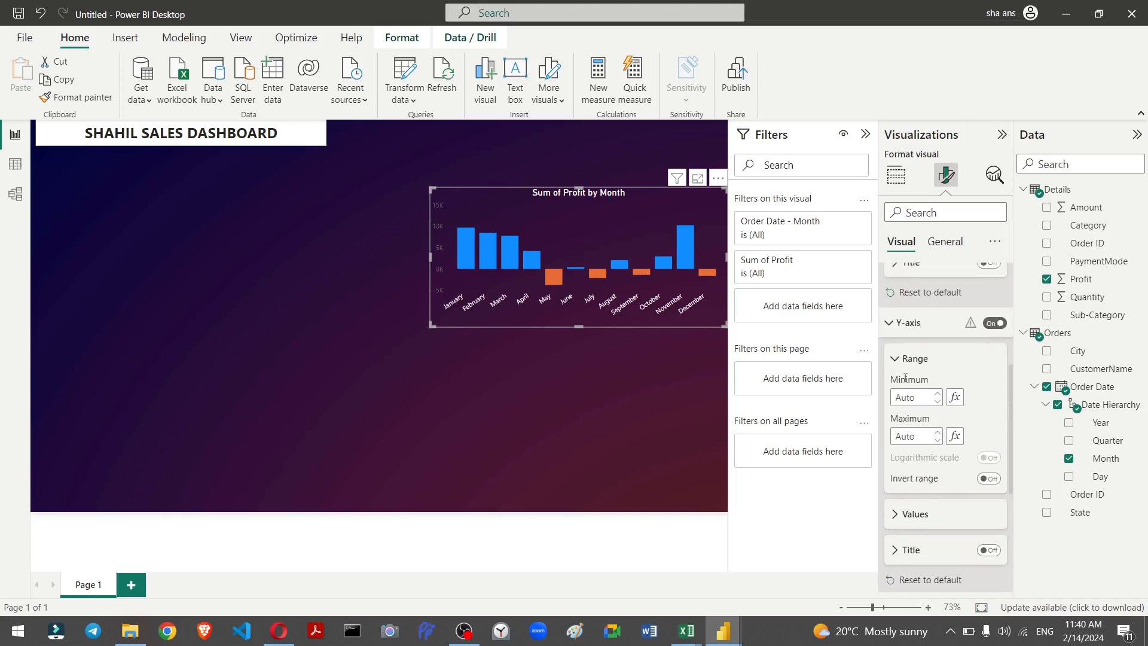
# Step: Turn on the profit chart's y-axis title and set its colour to white
pyautogui.click(893, 332)
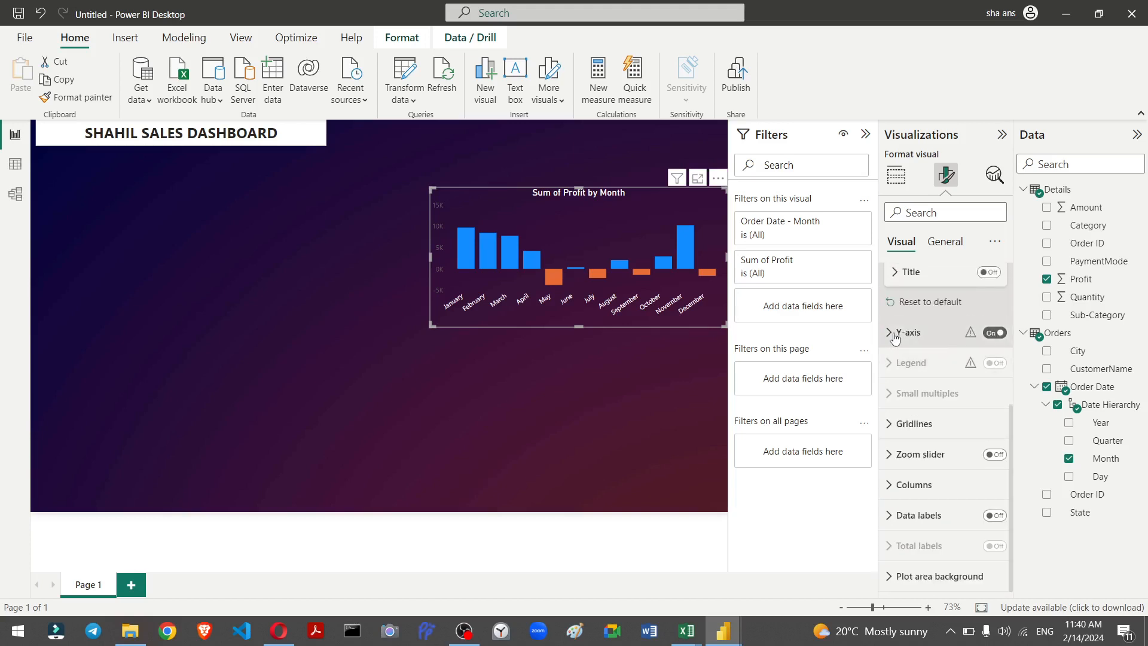
pyautogui.click(894, 338)
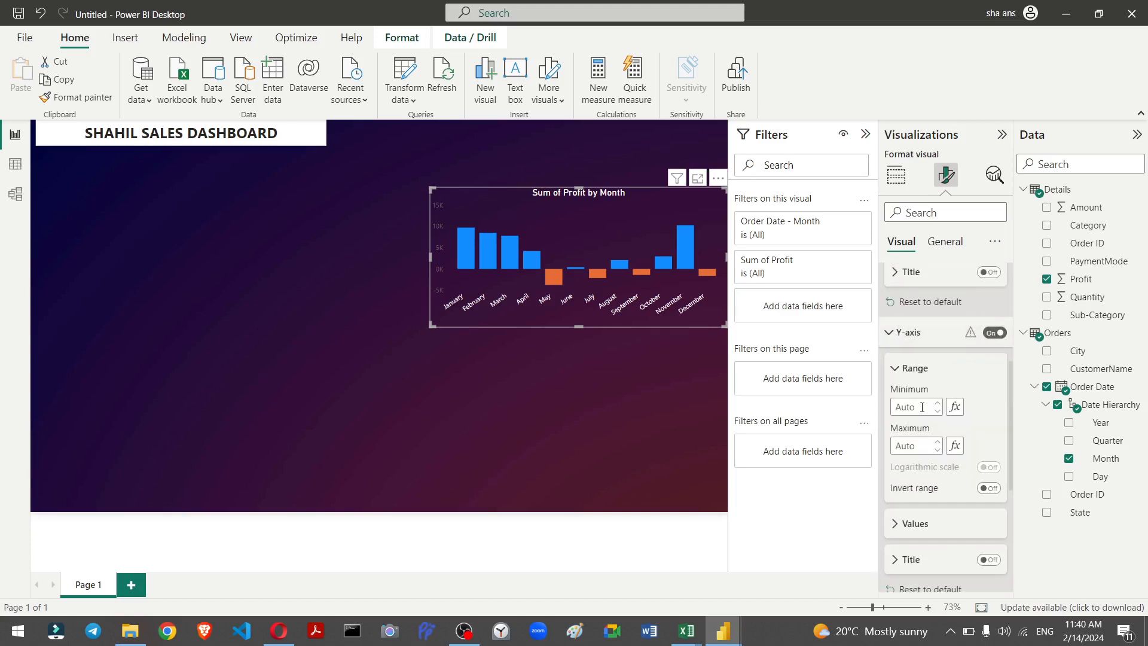
pyautogui.scroll(-2, 918, 525)
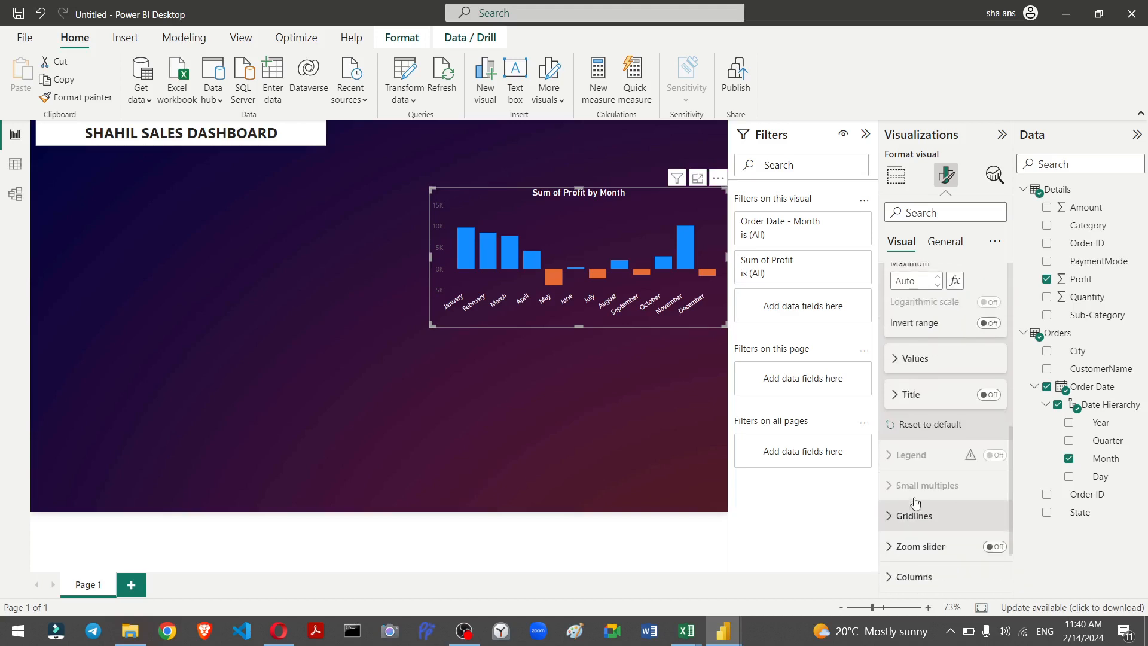
pyautogui.click(904, 394)
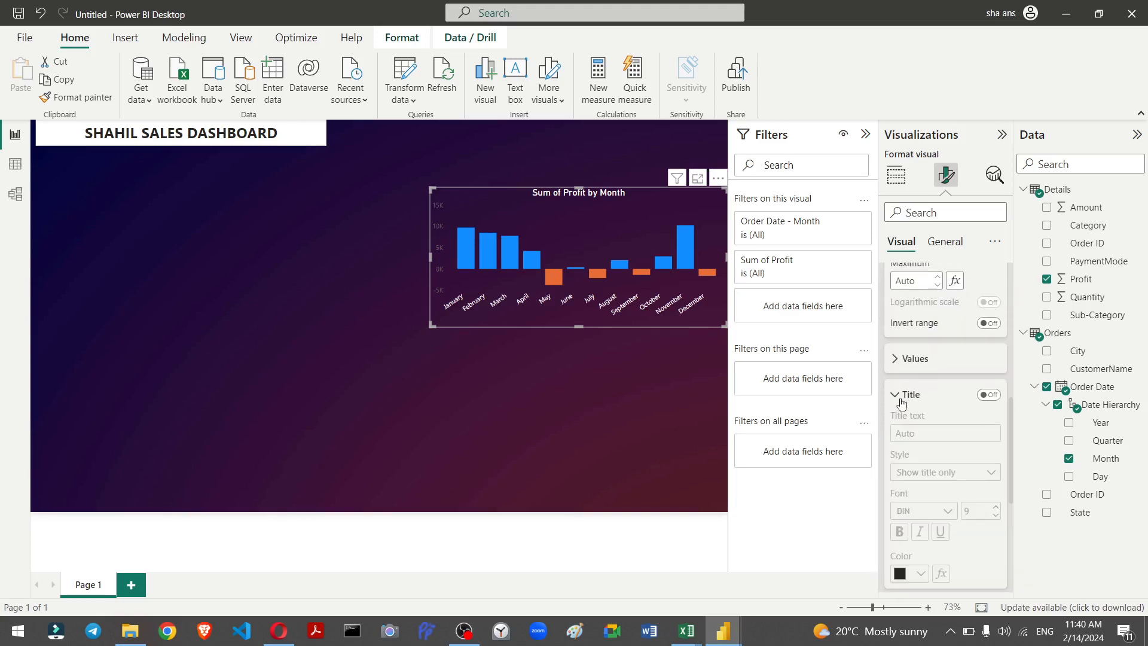
pyautogui.click(989, 394)
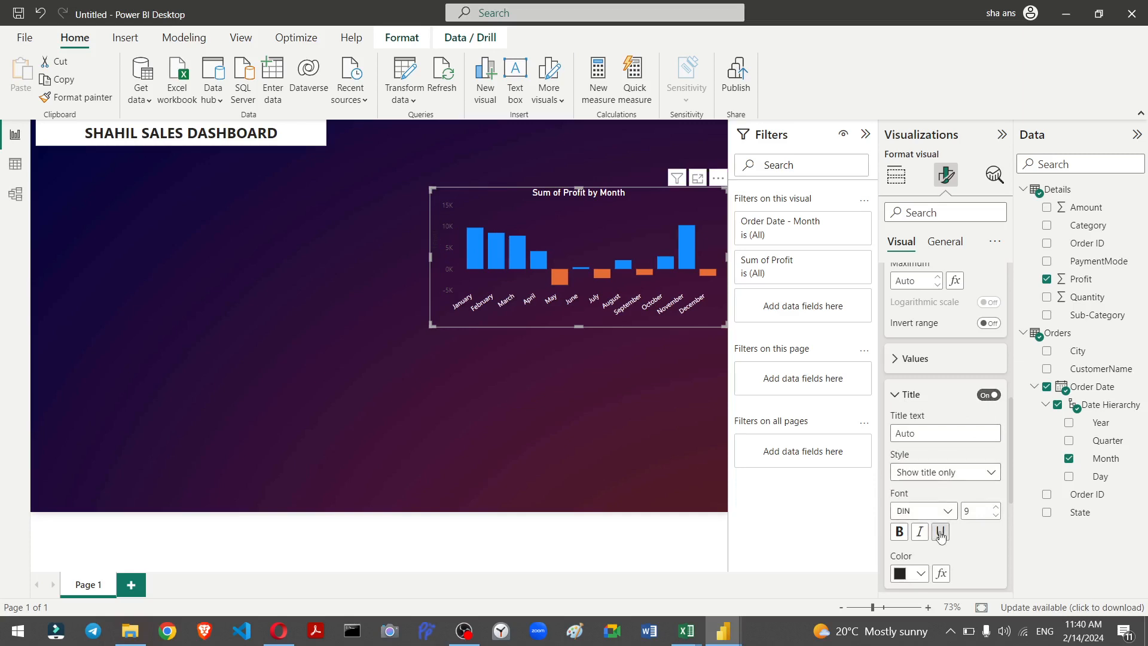
pyautogui.click(919, 574)
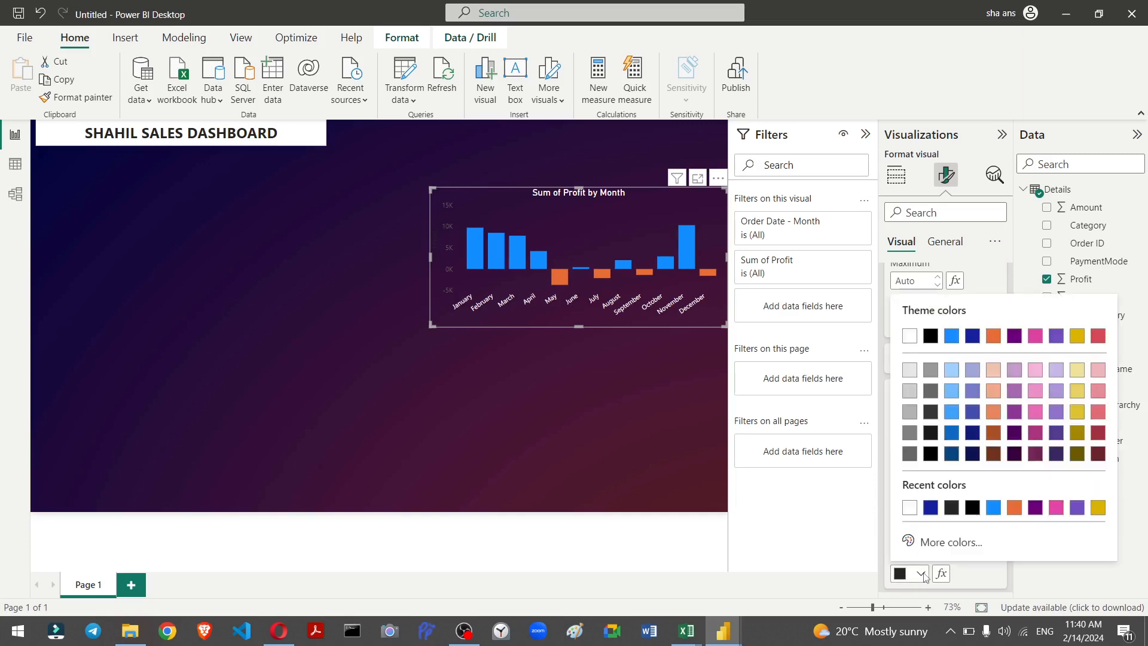
pyautogui.click(911, 509)
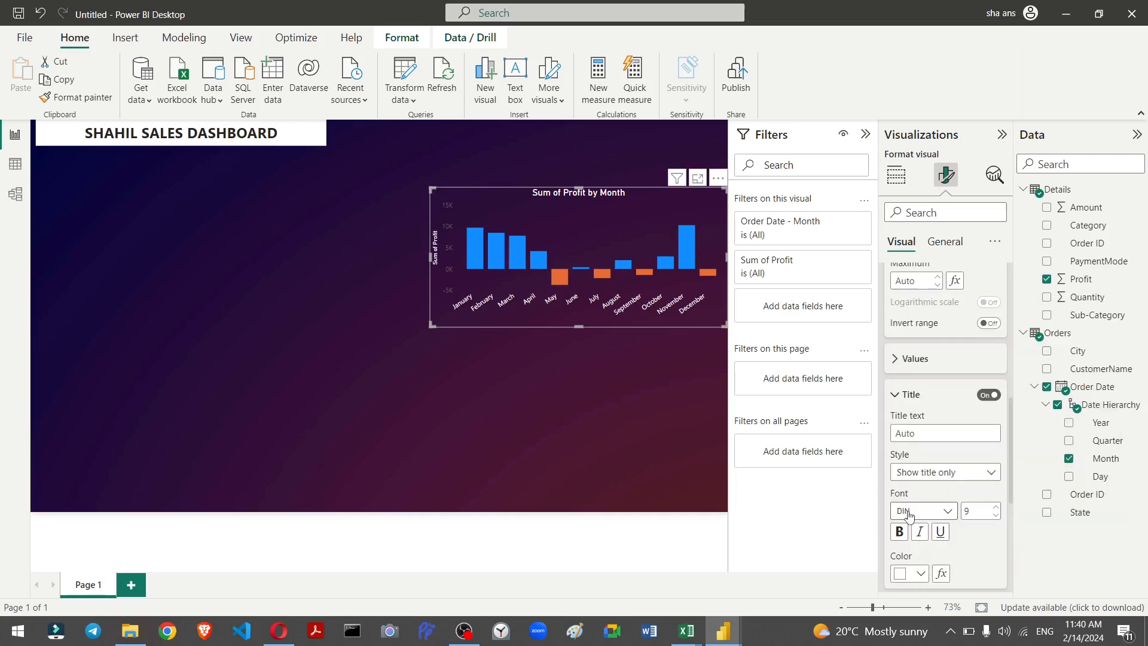
# Step: Set the profit chart's y-axis value labels colour to white
pyautogui.click(933, 361)
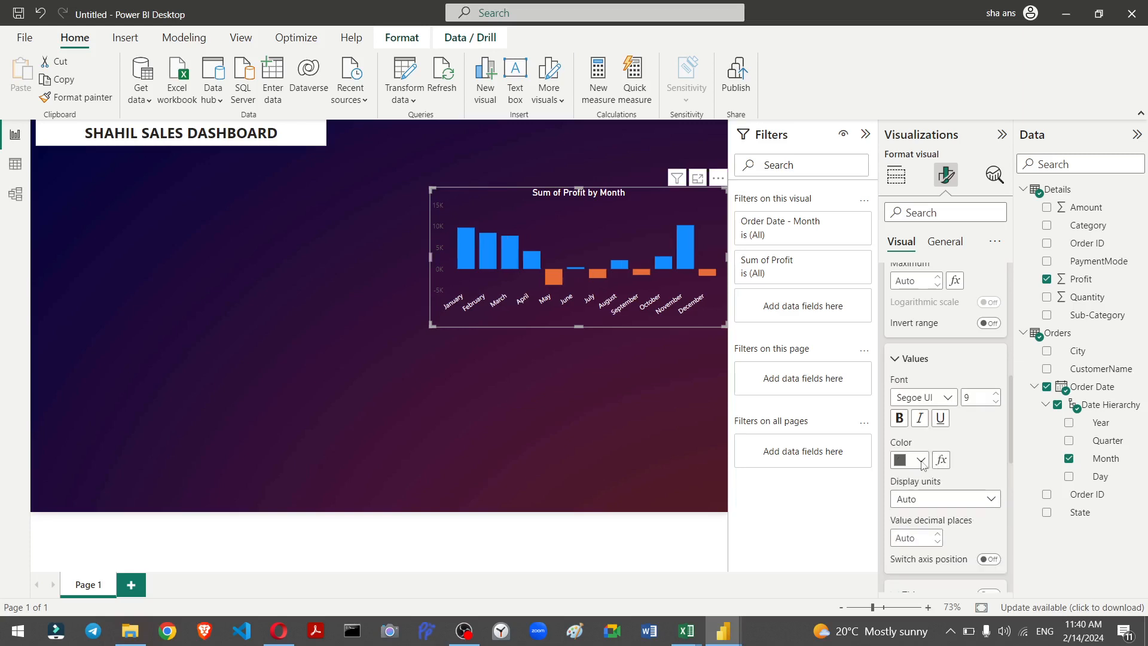
pyautogui.hotkey('shift', '/')
pyautogui.click(783, 130)
pyautogui.click(920, 461)
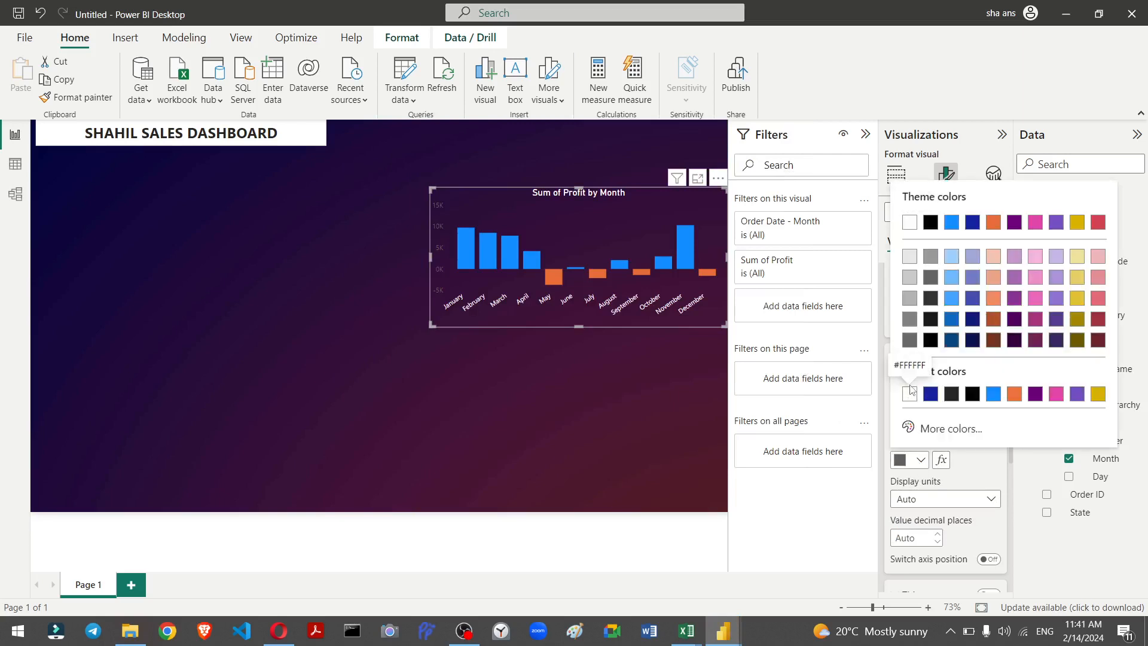
pyautogui.click(910, 392)
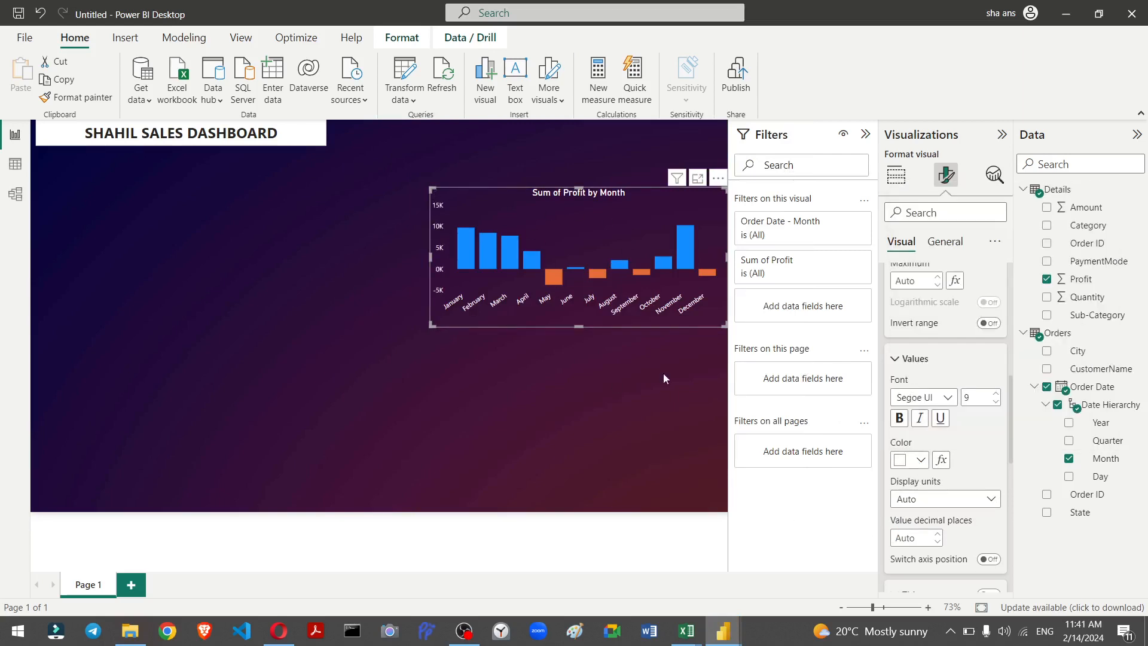
# Step: Deselect the profit chart to preview it, then select it again
pyautogui.click(651, 425)
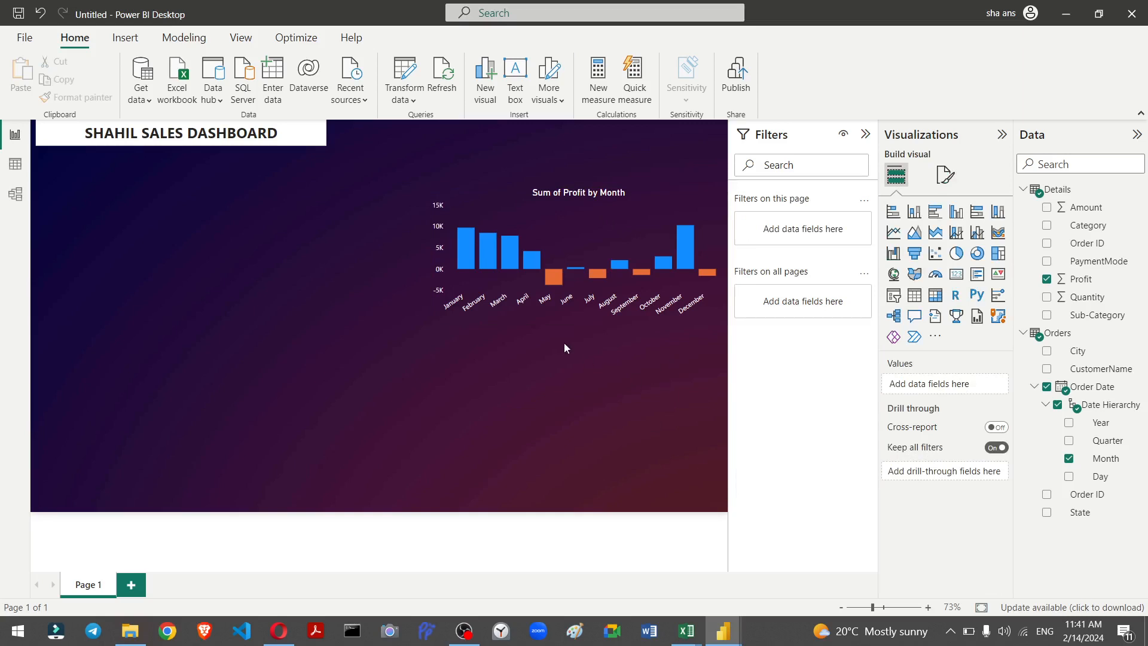
pyautogui.click(492, 246)
pyautogui.click(496, 319)
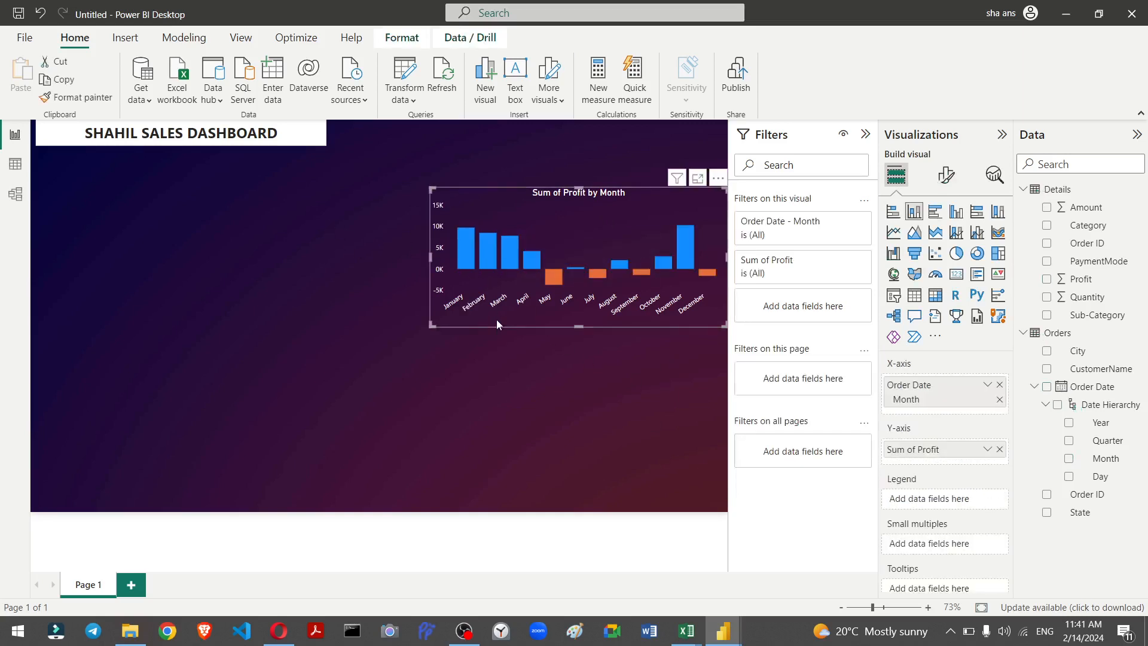
# Step: Look through the profit chart's visual and general format options
pyautogui.click(946, 175)
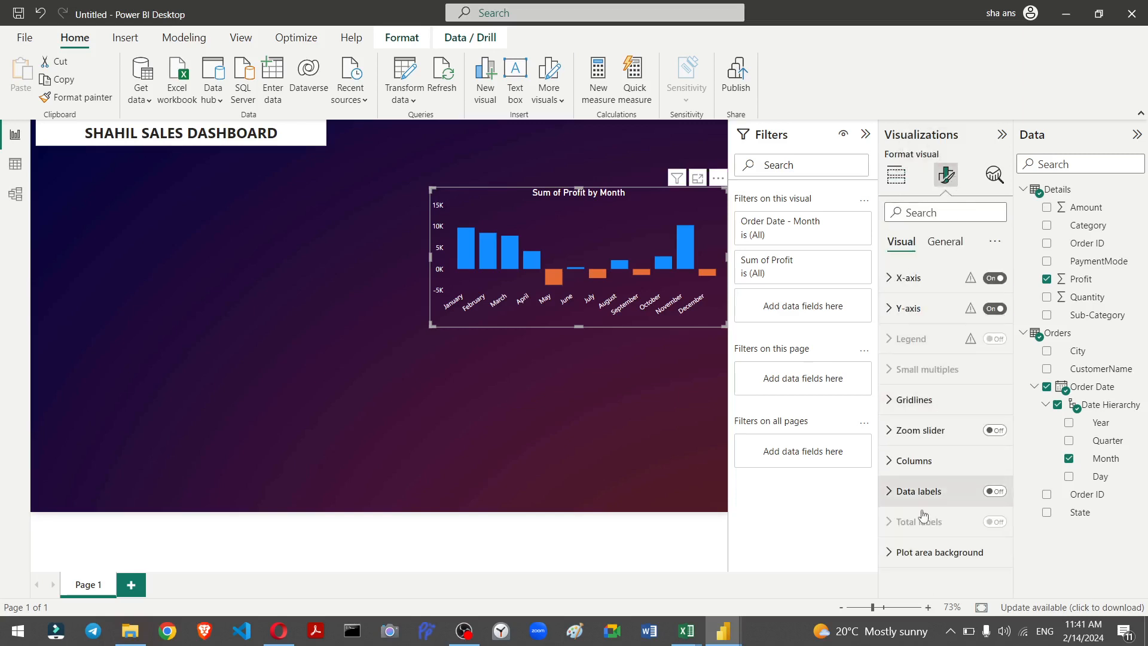
pyautogui.click(933, 242)
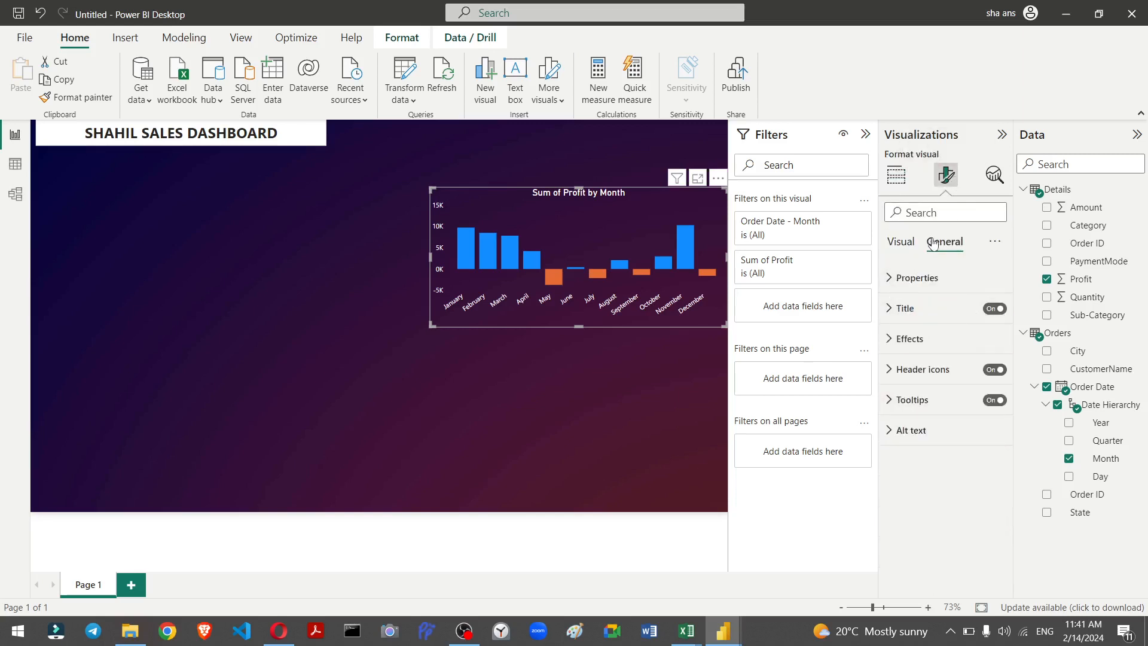
pyautogui.click(902, 243)
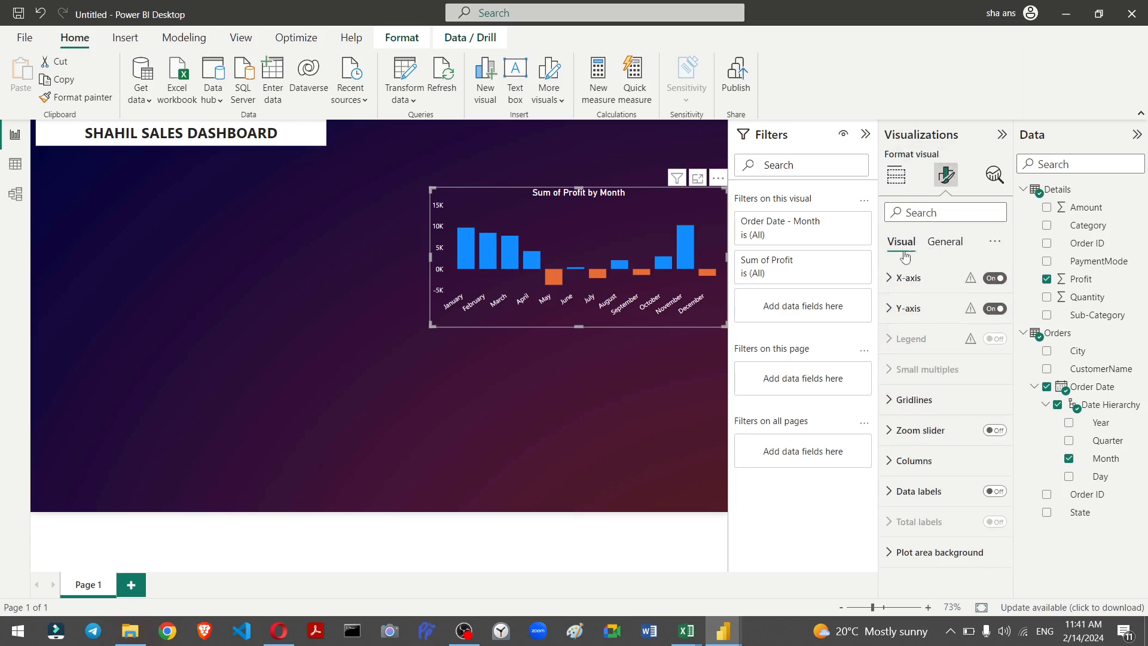
pyautogui.click(899, 561)
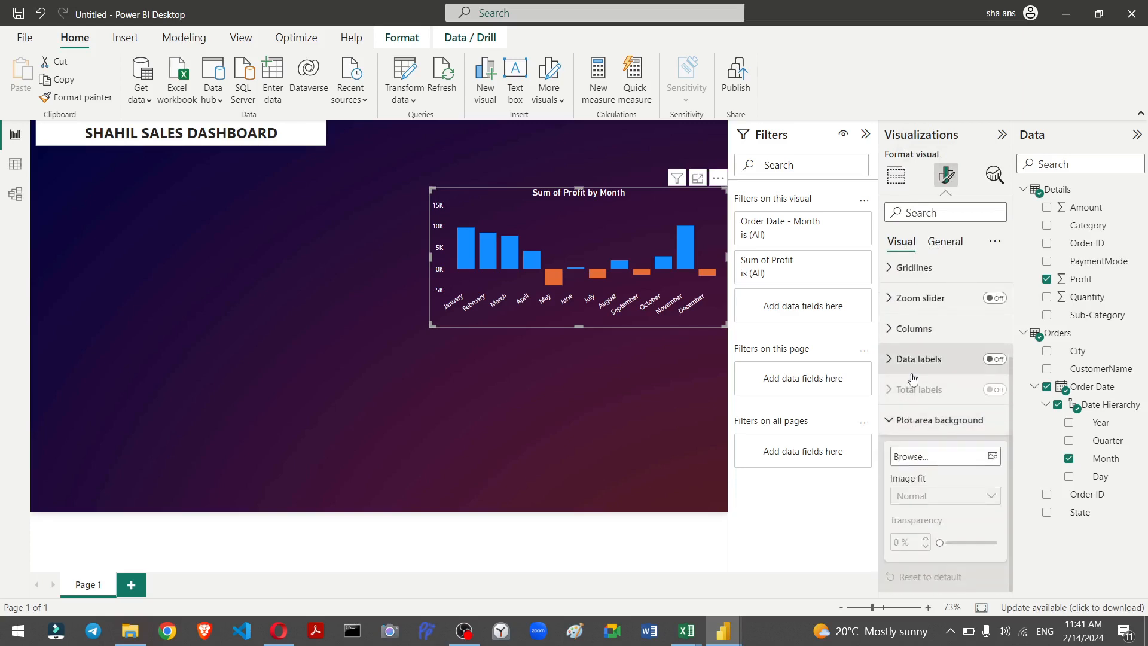
pyautogui.scroll(3, 909, 391)
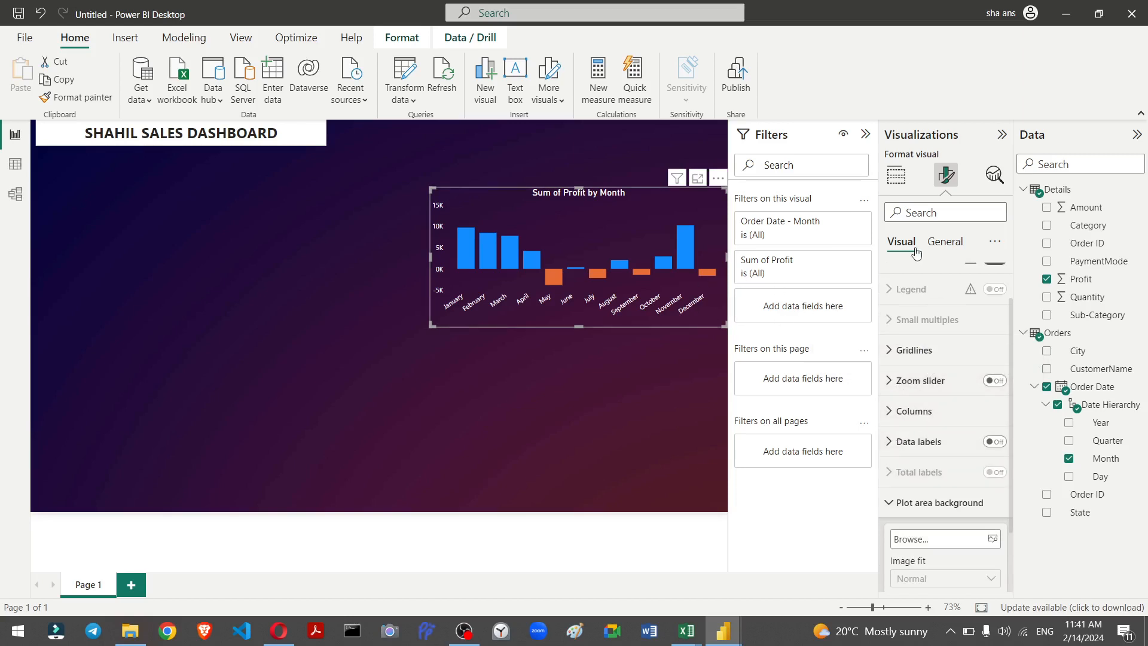
pyautogui.click(945, 242)
pyautogui.hotkey('shift', '/')
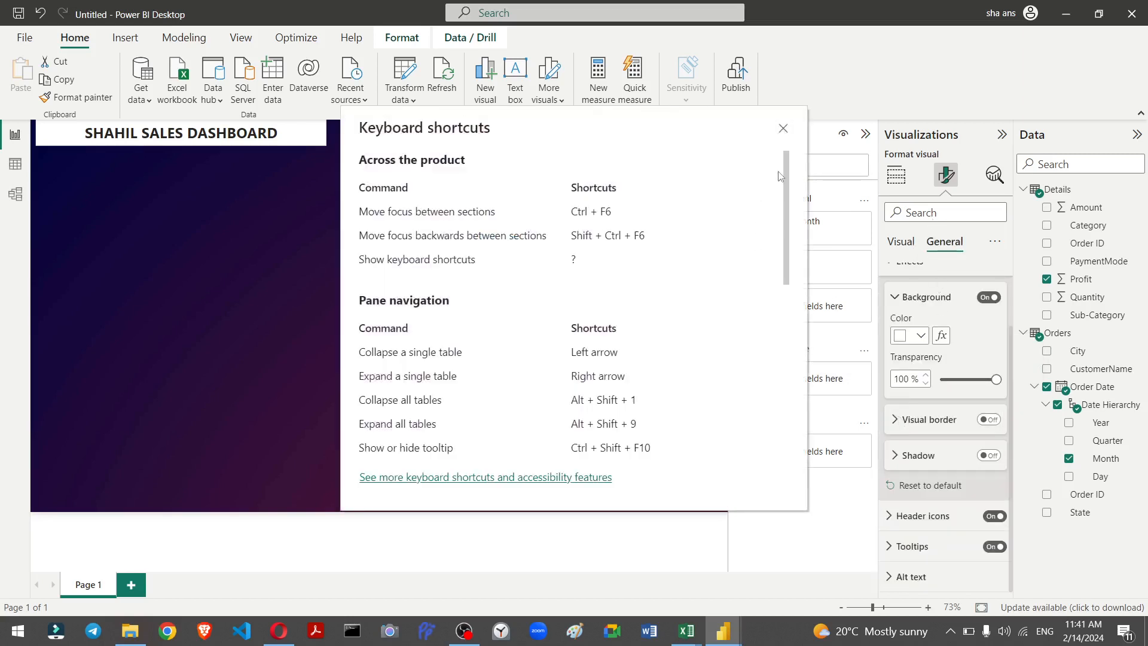
pyautogui.click(781, 131)
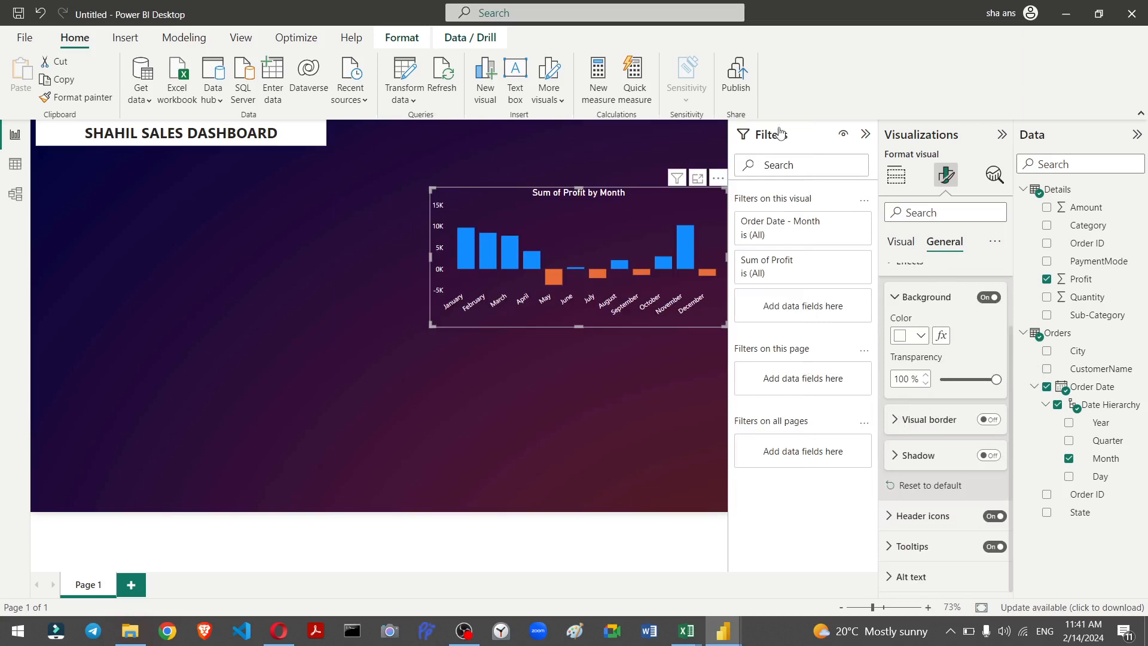
# Step: Add a white visual border with 15 px rounded corners to the profit chart
pyautogui.click(897, 424)
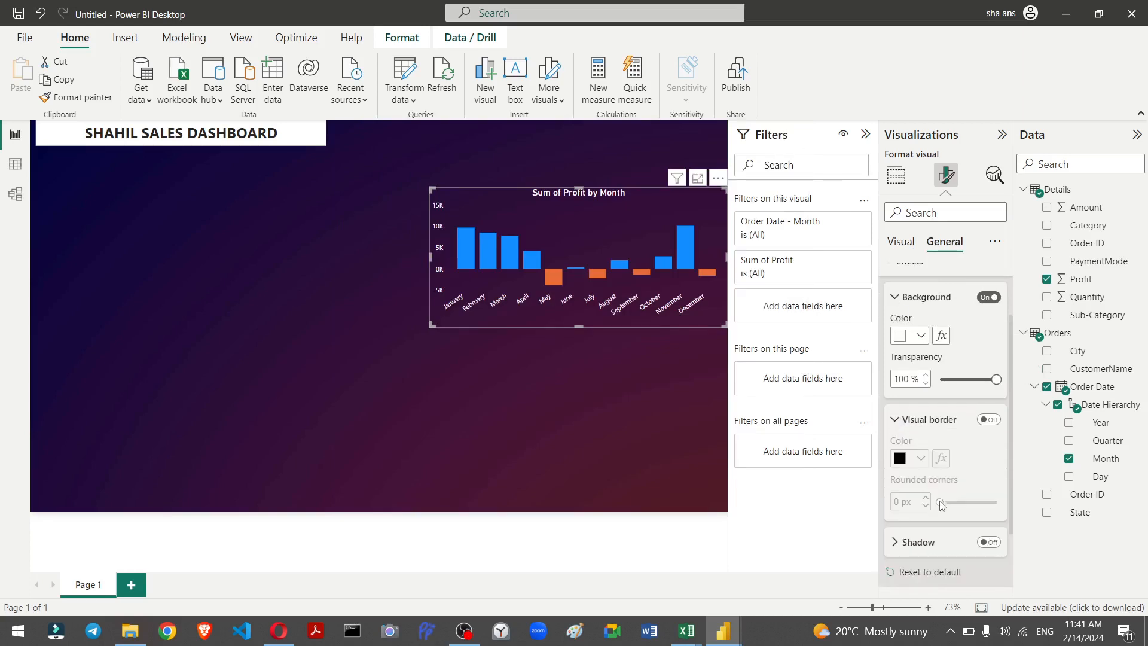
pyautogui.click(989, 419)
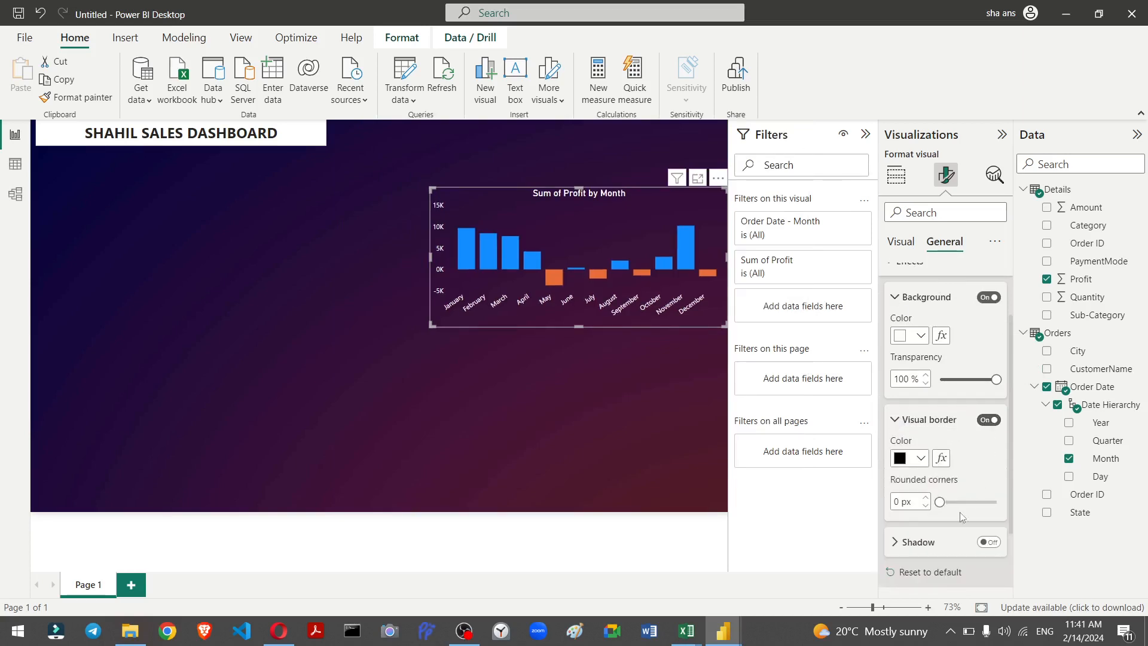
pyautogui.click(921, 458)
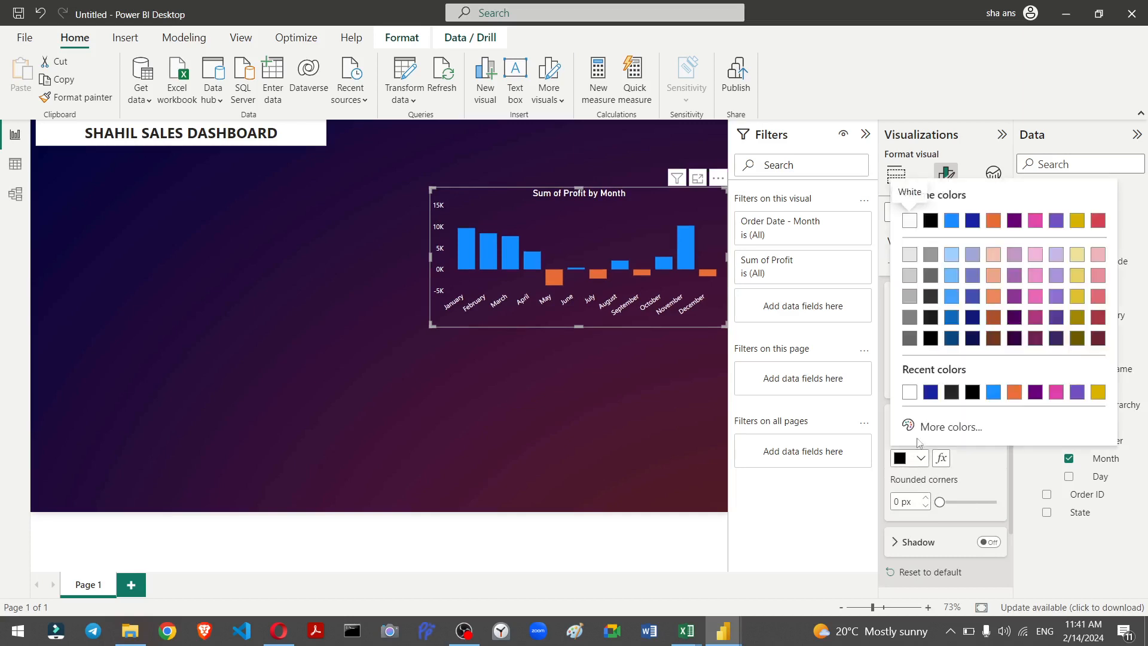
pyautogui.click(909, 393)
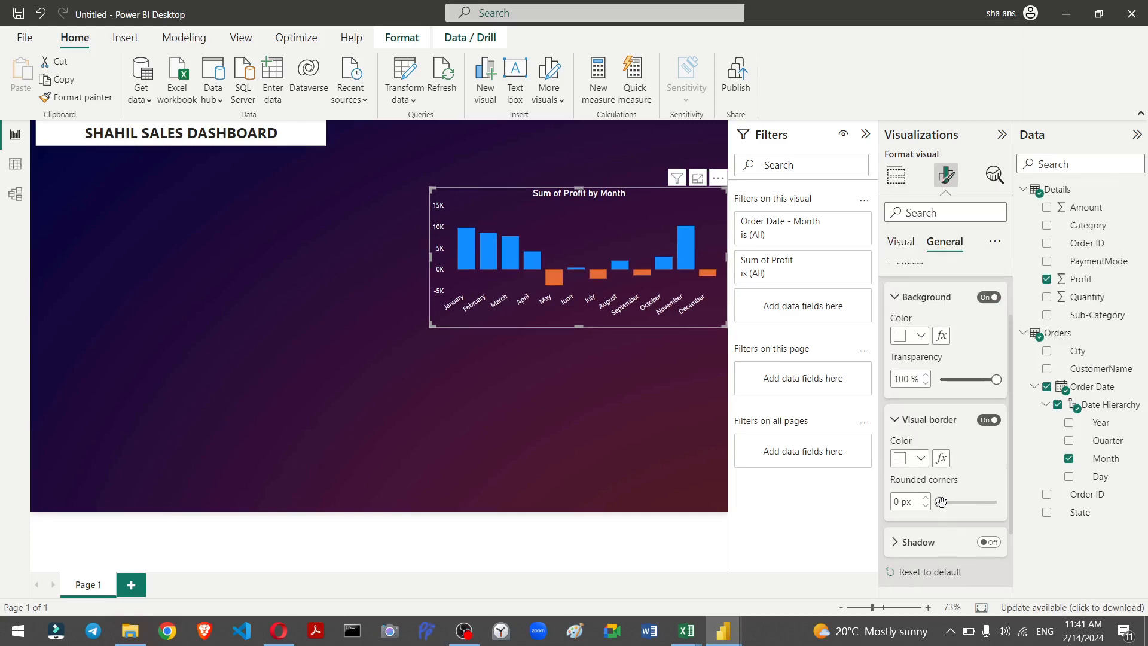
pyautogui.moveTo(942, 503); pyautogui.dragTo(967, 499)
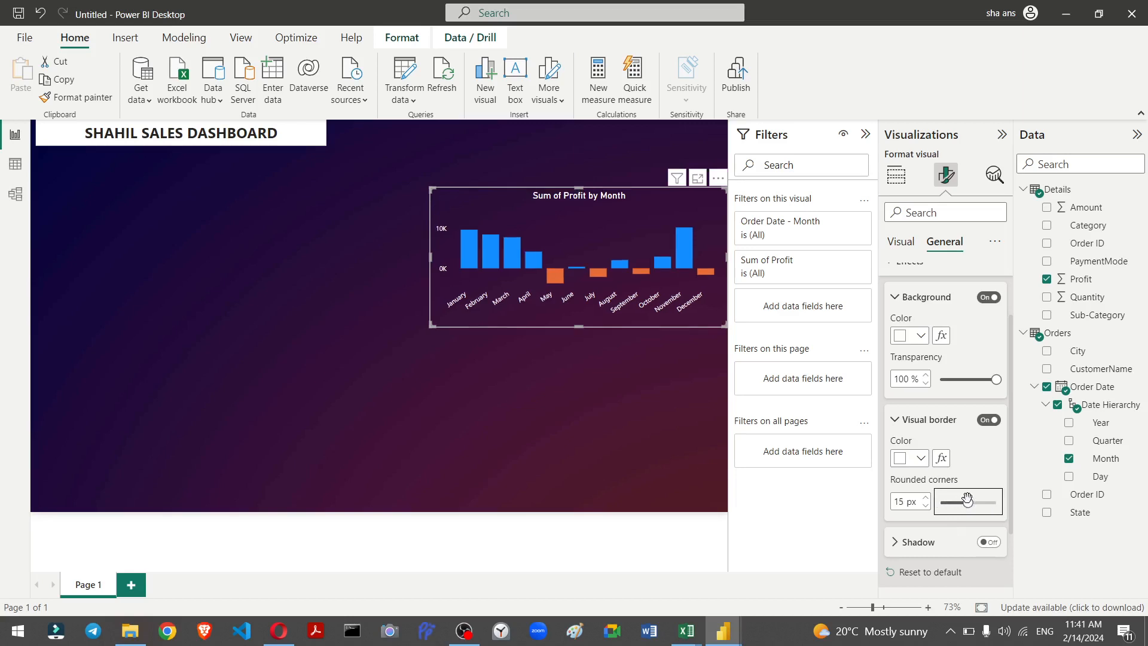
# Step: Duplicate the profit chart and place the copy below the original
pyautogui.click(659, 389)
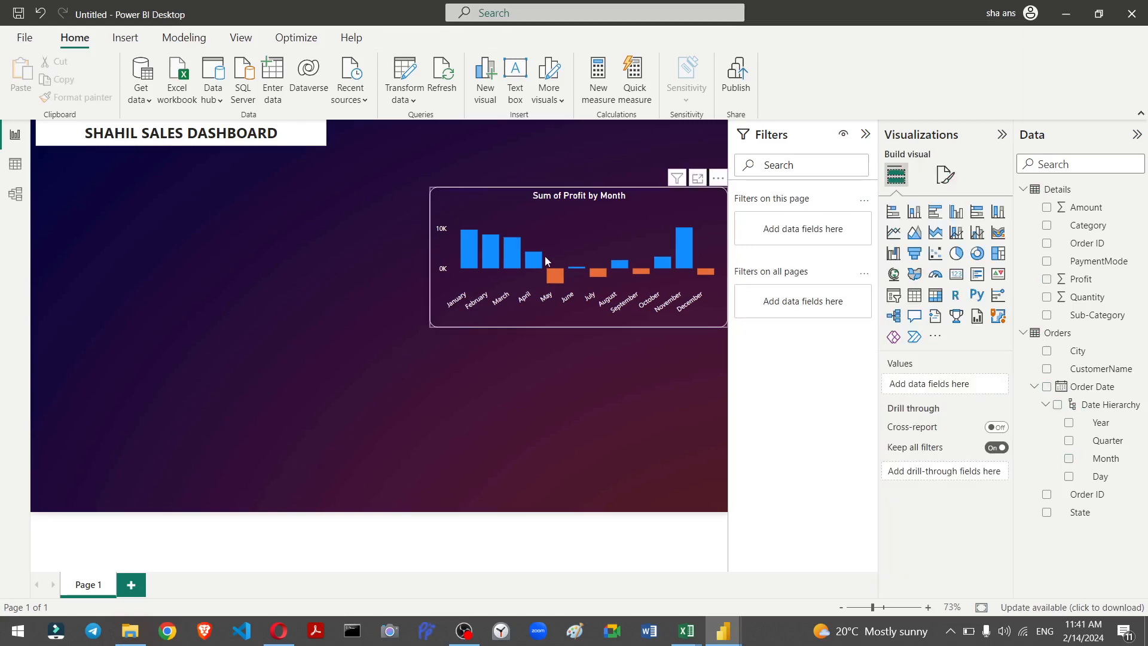
pyautogui.click(578, 232)
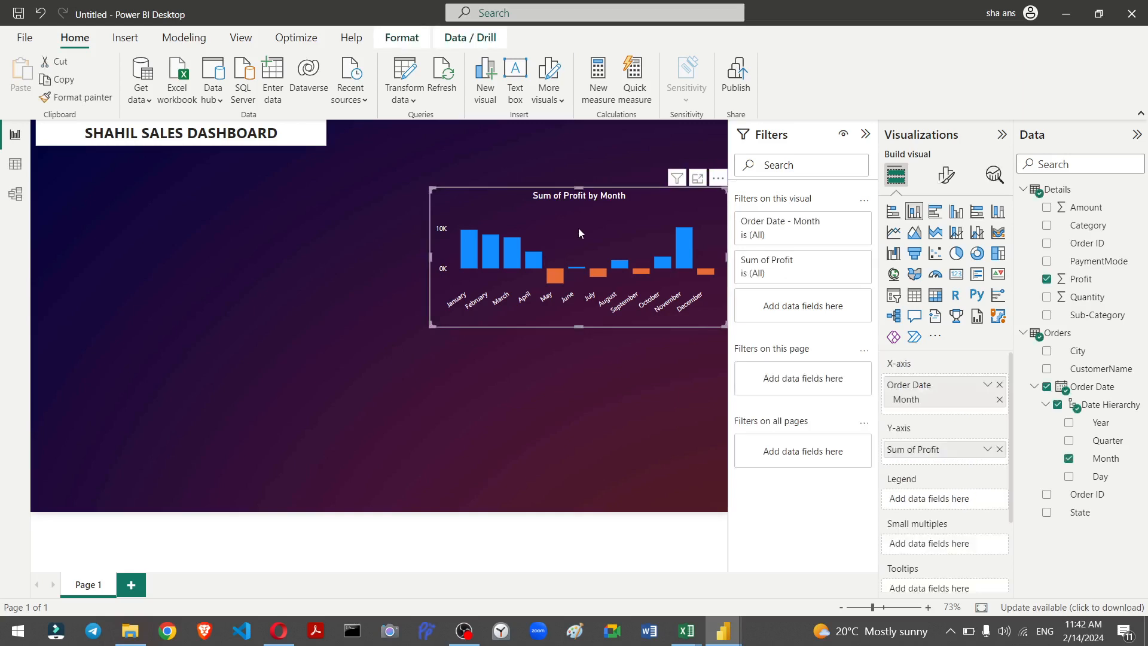
pyautogui.hotkey('ctrl', 'c')
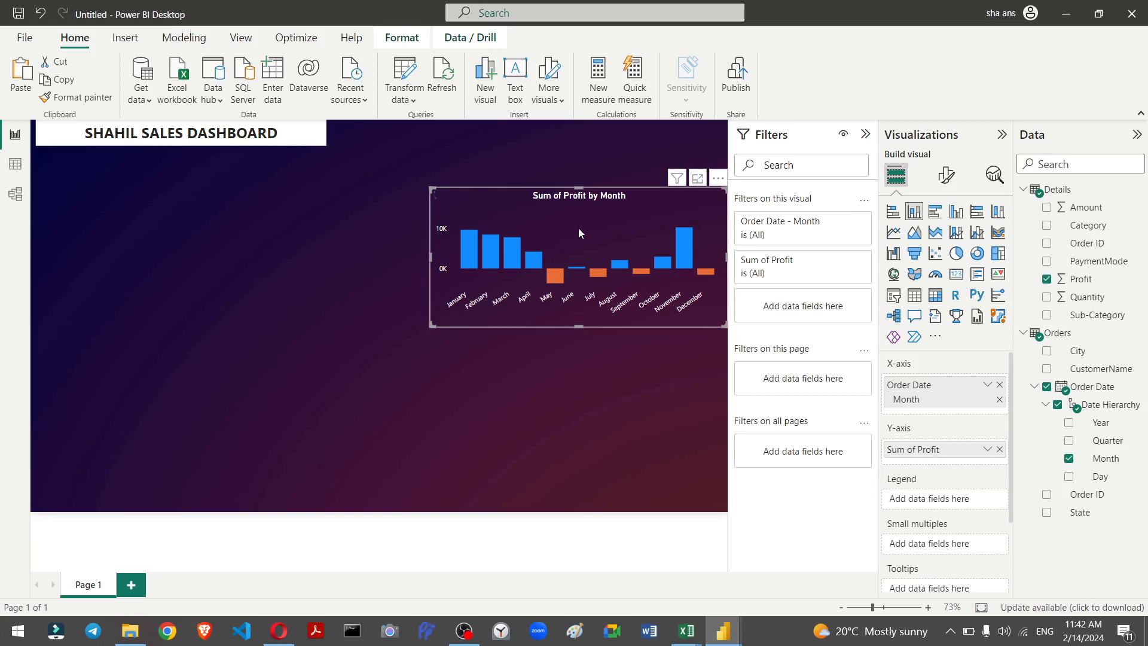
pyautogui.hotkey('ctrl', 'v')
pyautogui.moveTo(579, 228); pyautogui.dragTo(575, 390)
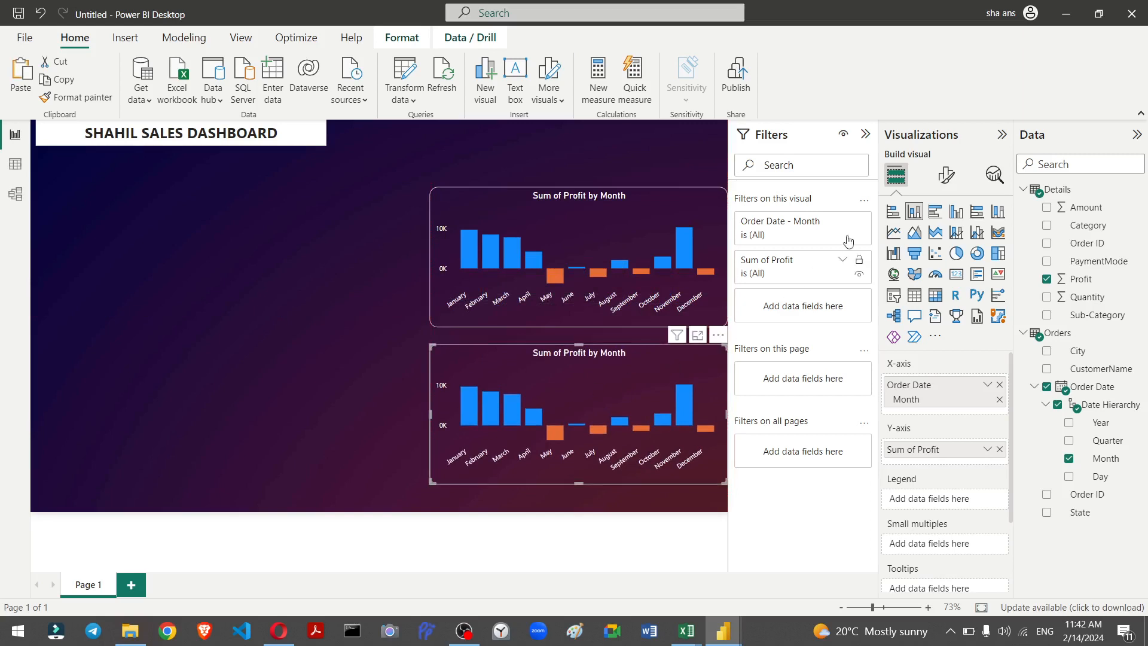
# Step: Convert the copy to a bar chart showing Sum of Profit by Sub-Category instead of month
pyautogui.click(894, 214)
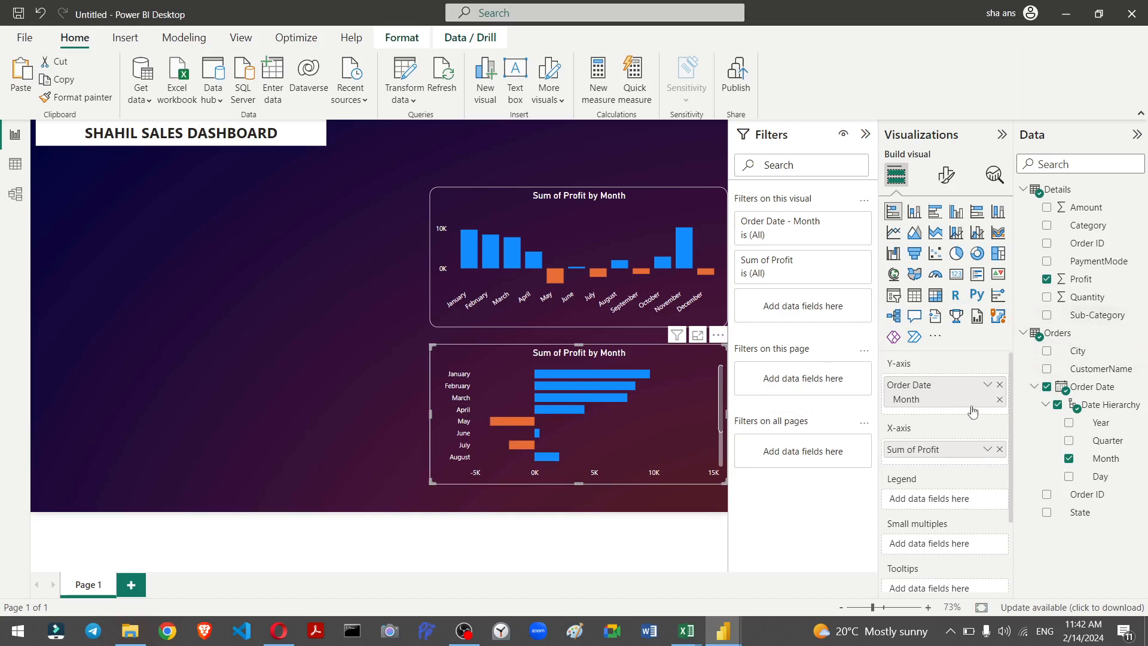
pyautogui.click(1000, 384)
pyautogui.moveTo(1088, 315); pyautogui.dragTo(944, 382)
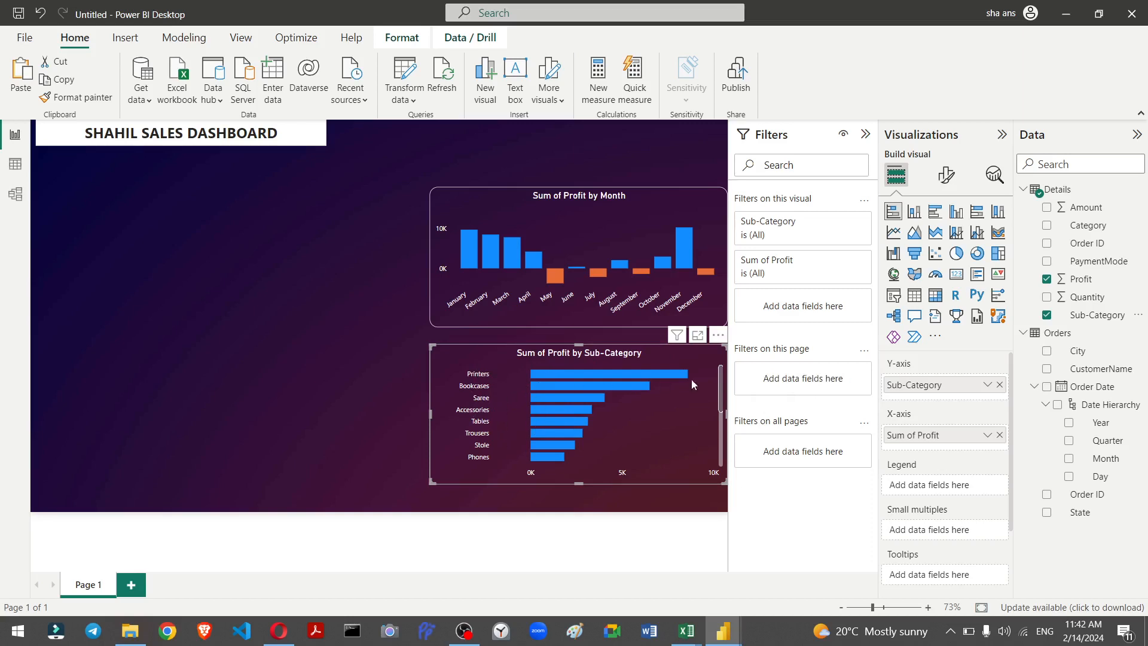
pyautogui.moveTo(920, 442); pyautogui.dragTo(521, 380)
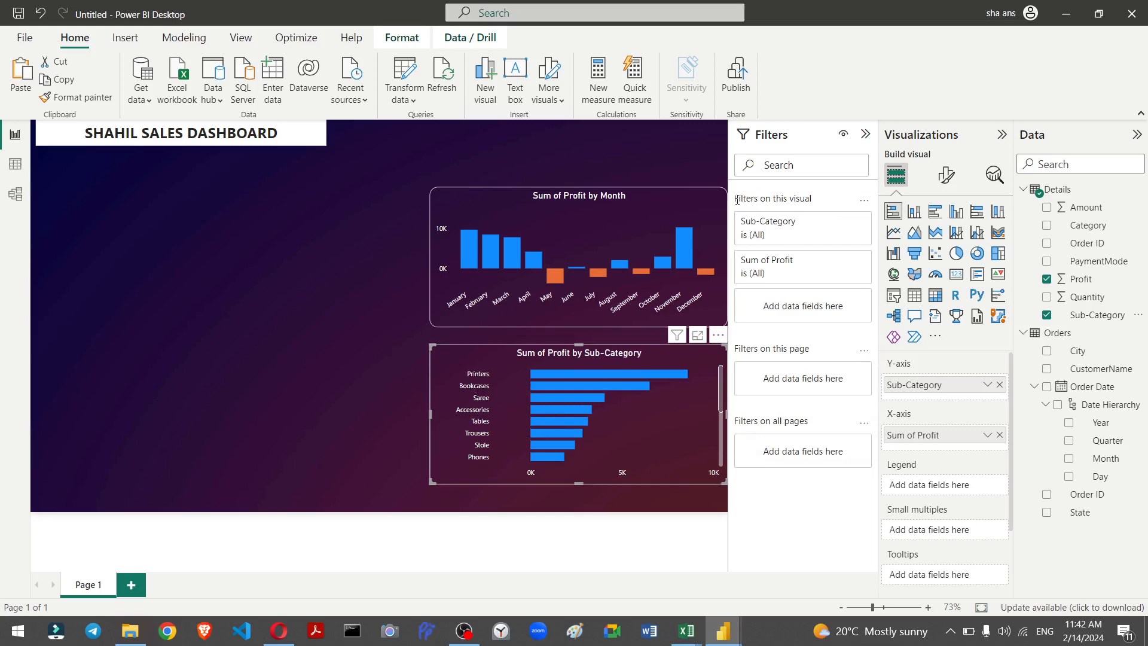
# Step: Filter the bar chart to the top 5 sub-categories by Sum of Profit
pyautogui.click(820, 234)
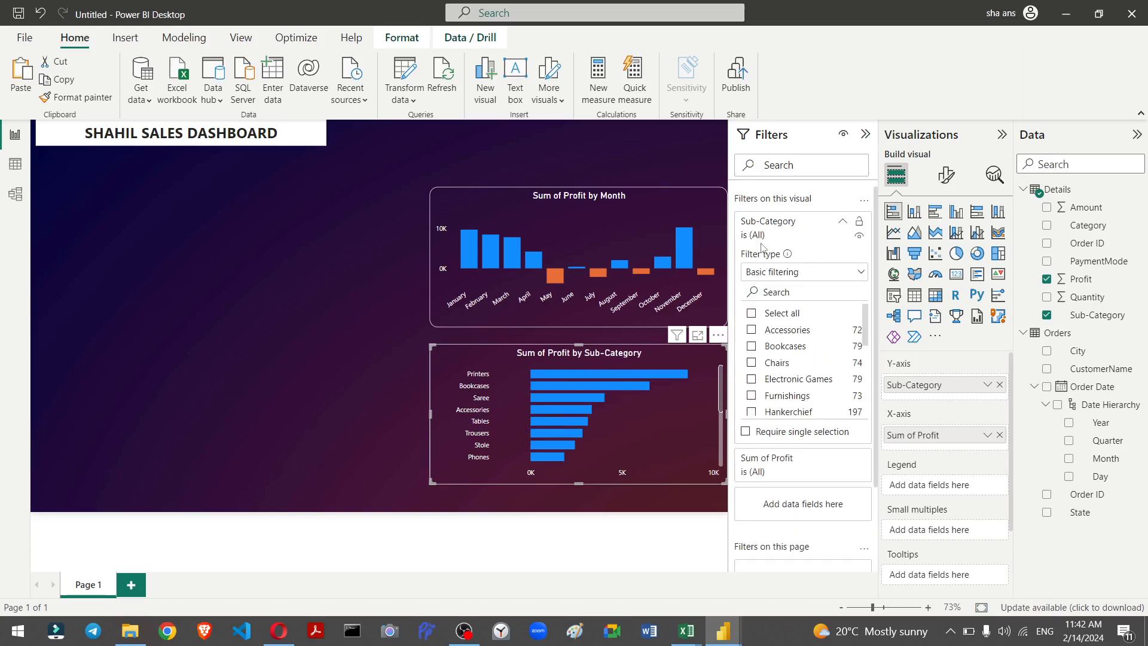
pyautogui.click(794, 276)
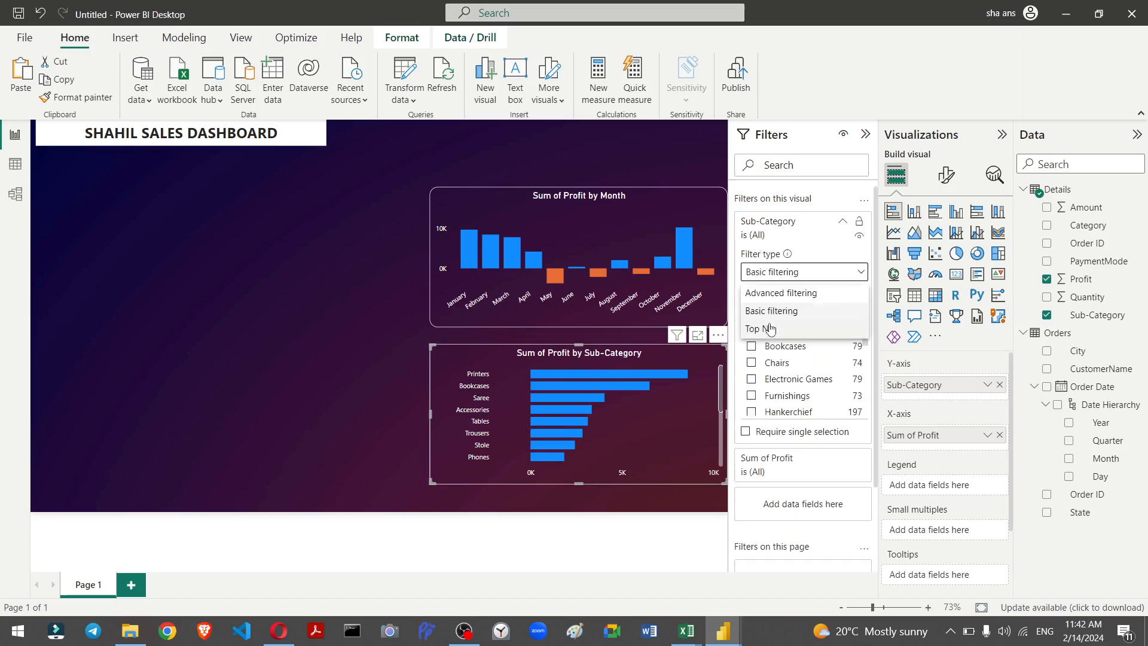
pyautogui.click(771, 329)
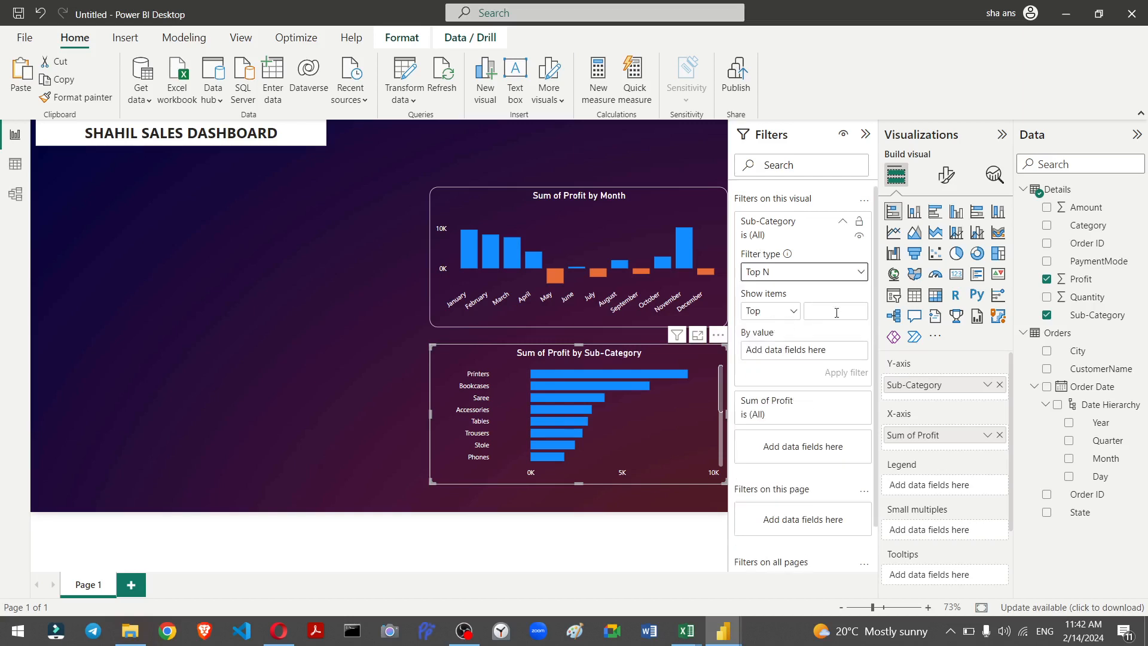
pyautogui.click(836, 313)
pyautogui.write('5')
pyautogui.moveTo(1082, 282); pyautogui.dragTo(807, 354)
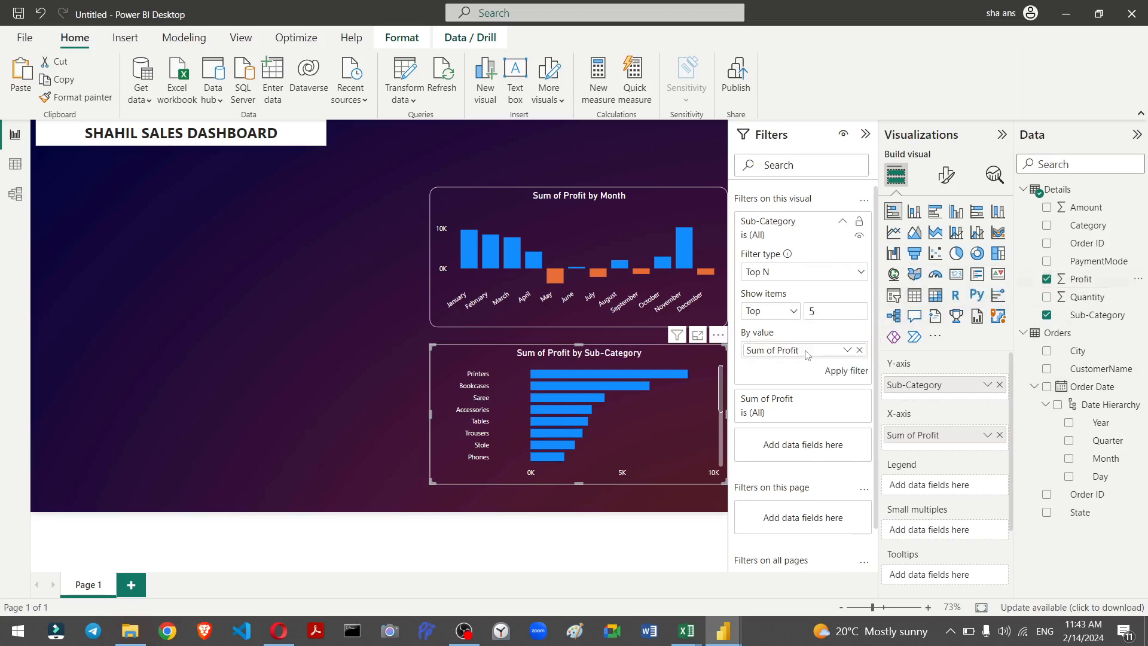
pyautogui.click(841, 373)
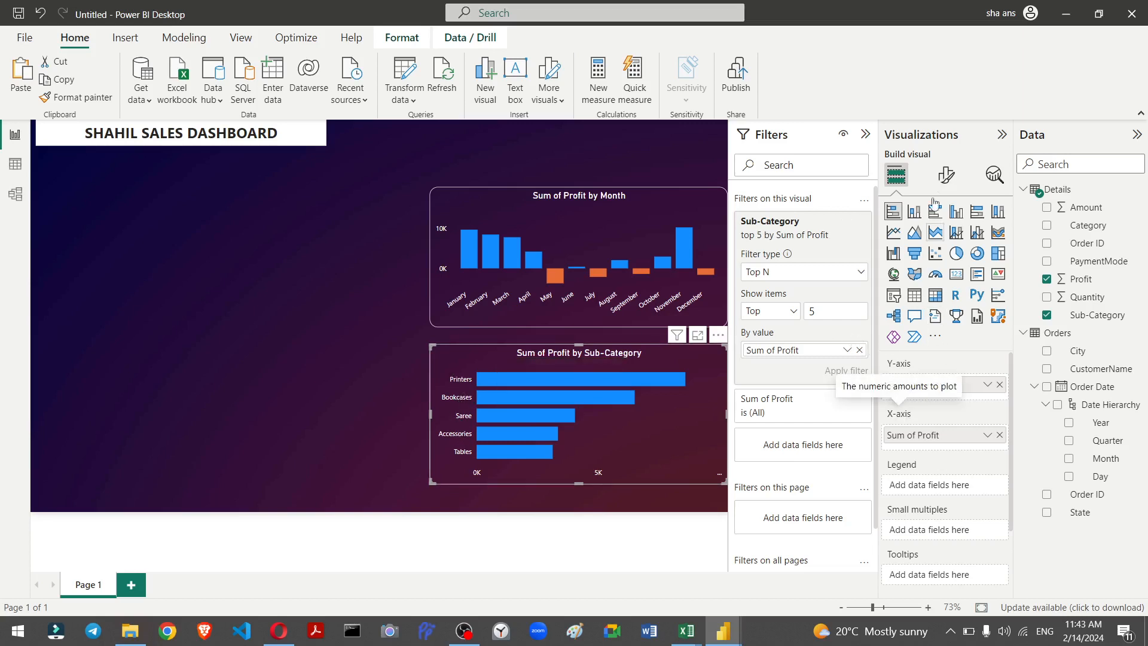
# Step: Open the bar chart's y-axis value formatting
pyautogui.click(942, 175)
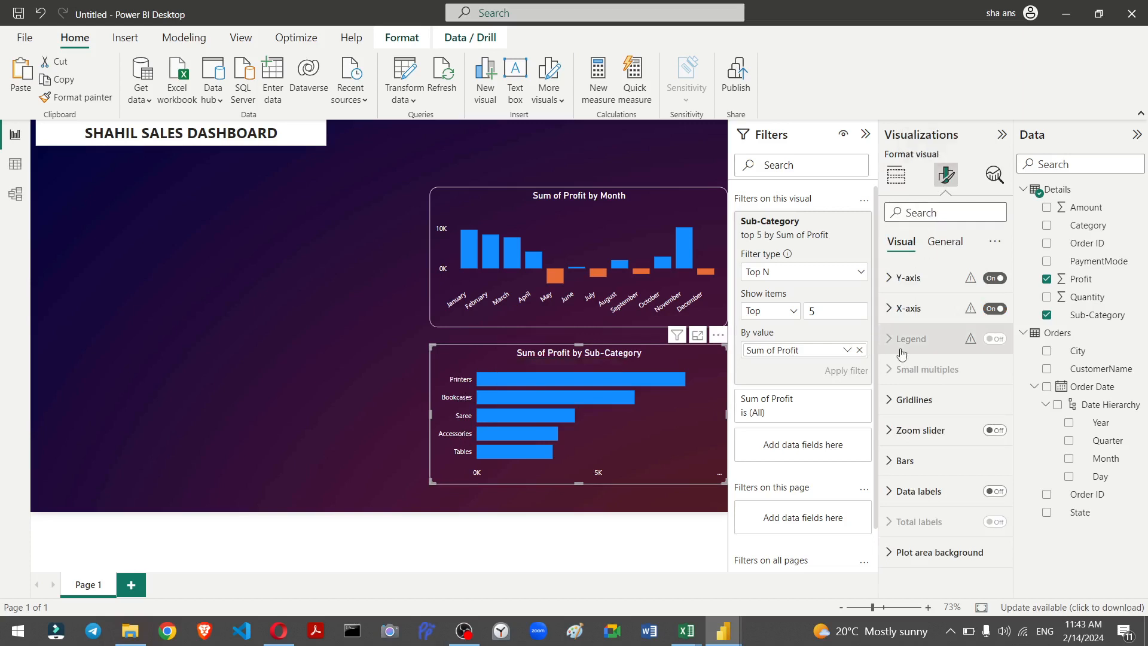
pyautogui.click(892, 281)
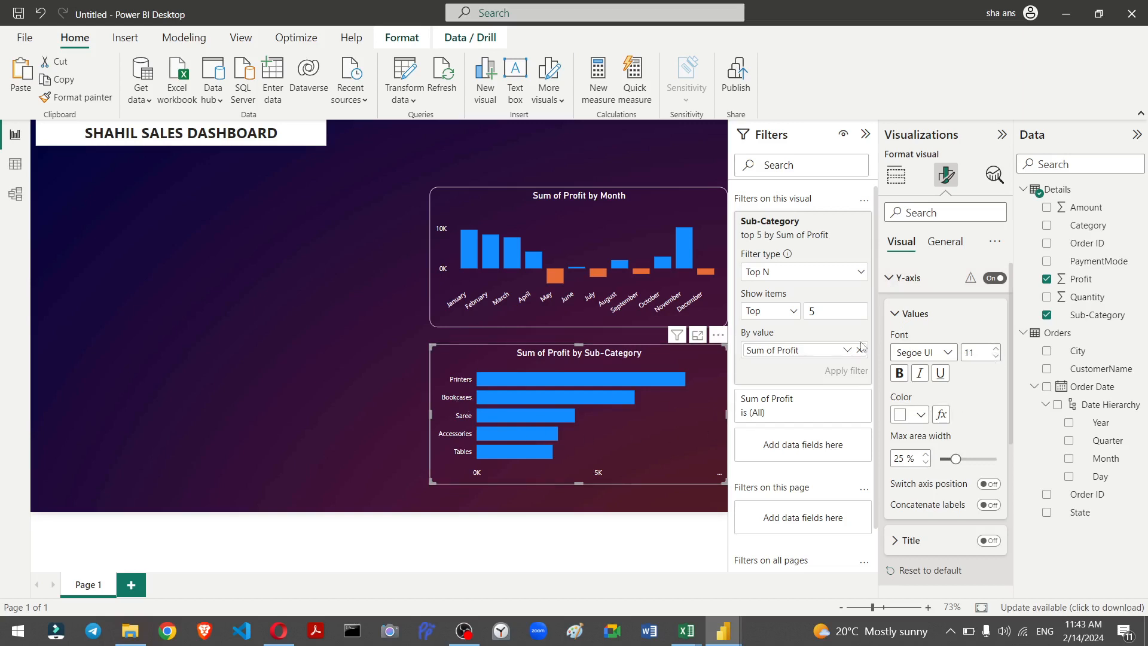
pyautogui.scroll(-2, 962, 338)
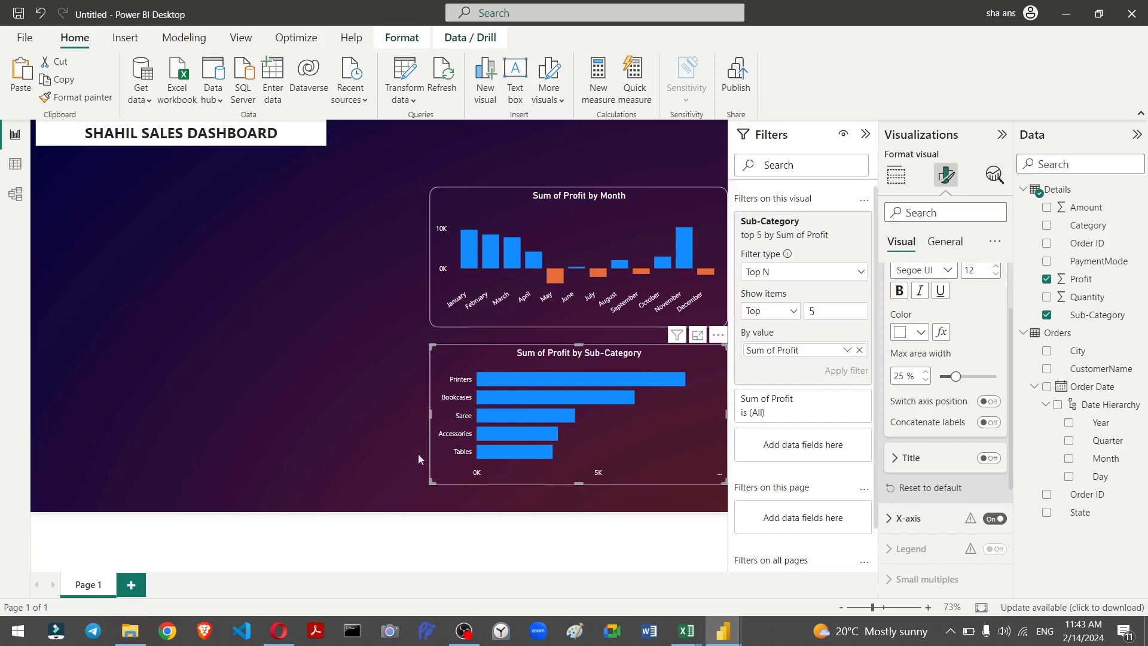
# Step: Test cross-highlighting by selecting the Bookcases bar, then reselect the bar chart
pyautogui.click(368, 442)
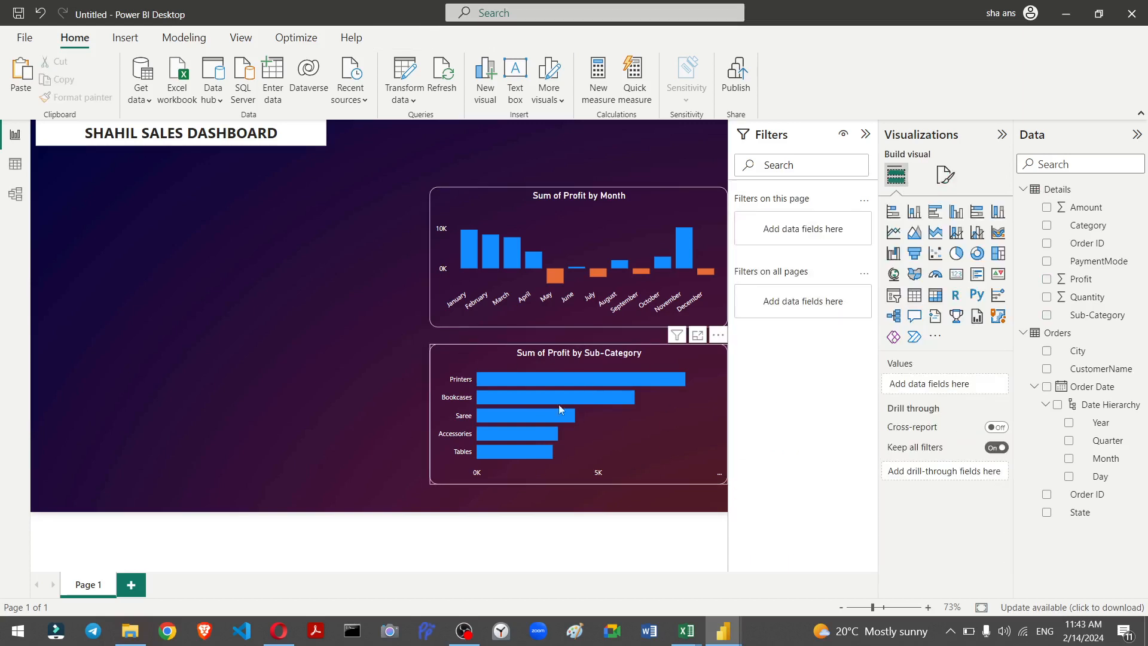
pyautogui.click(531, 399)
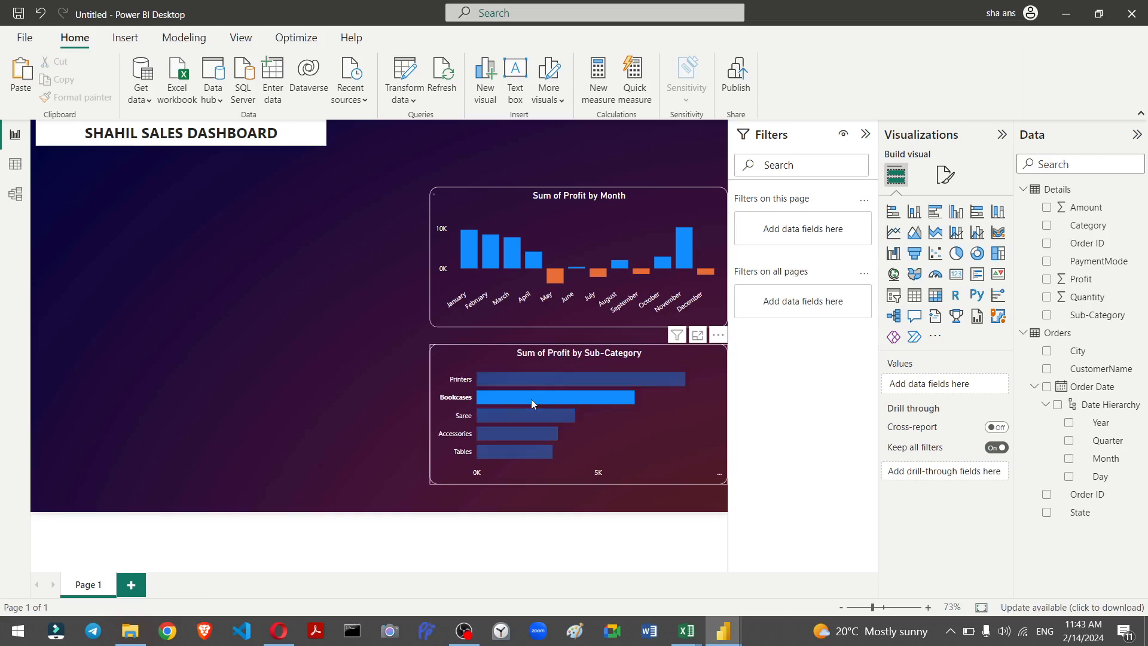
pyautogui.click(636, 419)
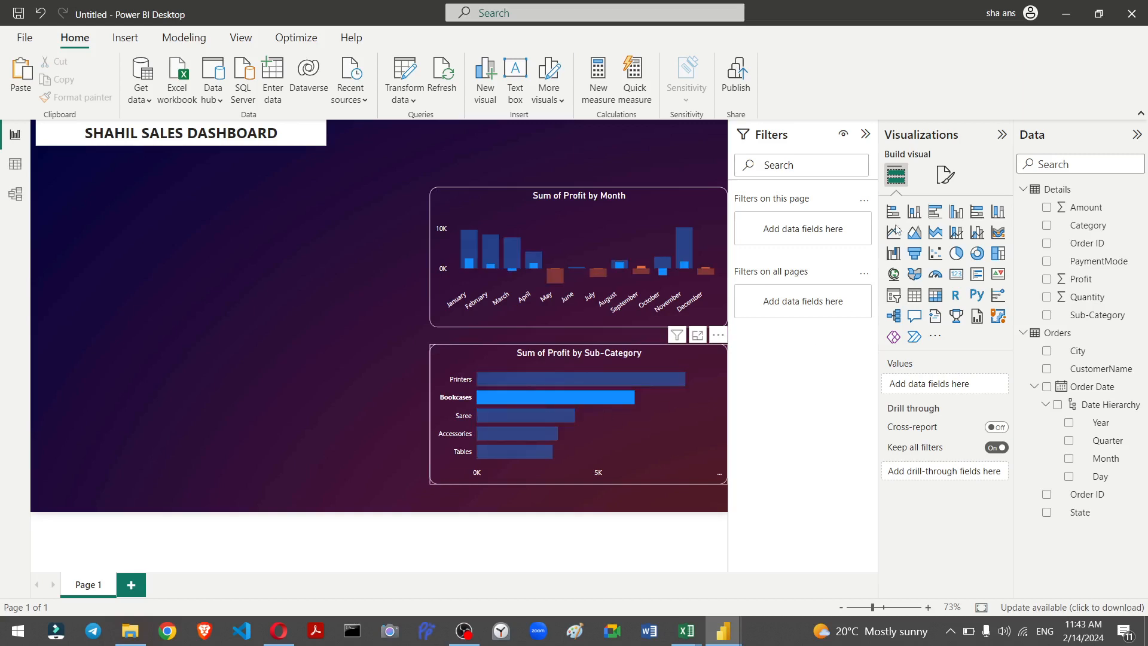
# Step: Apply rule-based conditional colouring by Sum of Profit to the bar chart's bars
pyautogui.click(943, 175)
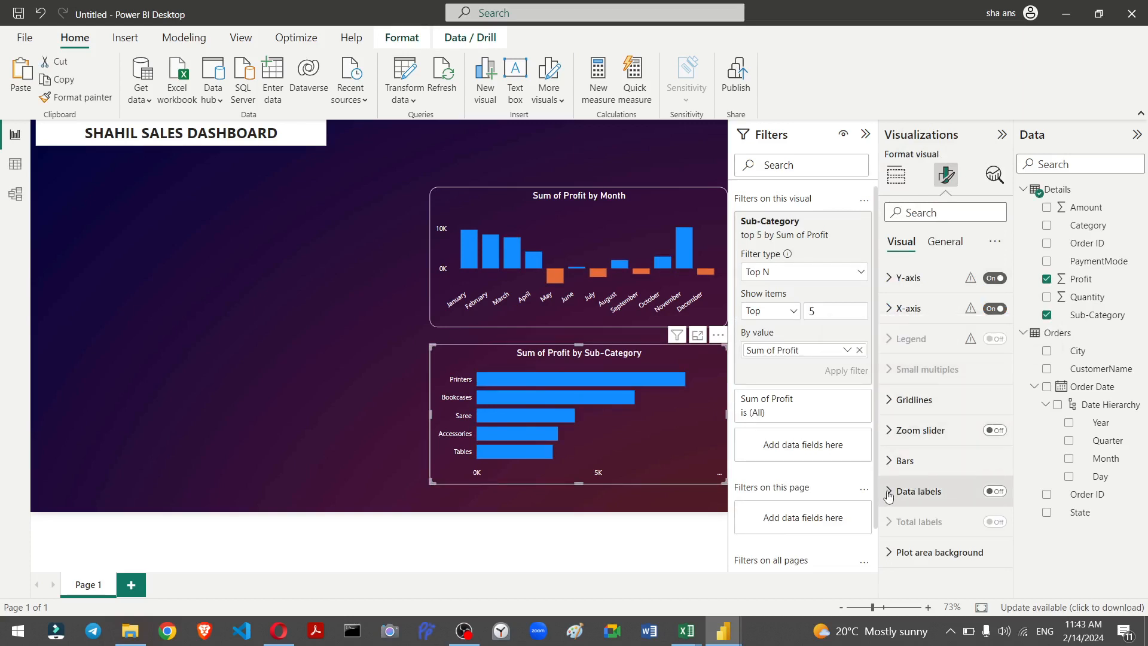
pyautogui.click(889, 461)
pyautogui.scroll(-2, 946, 441)
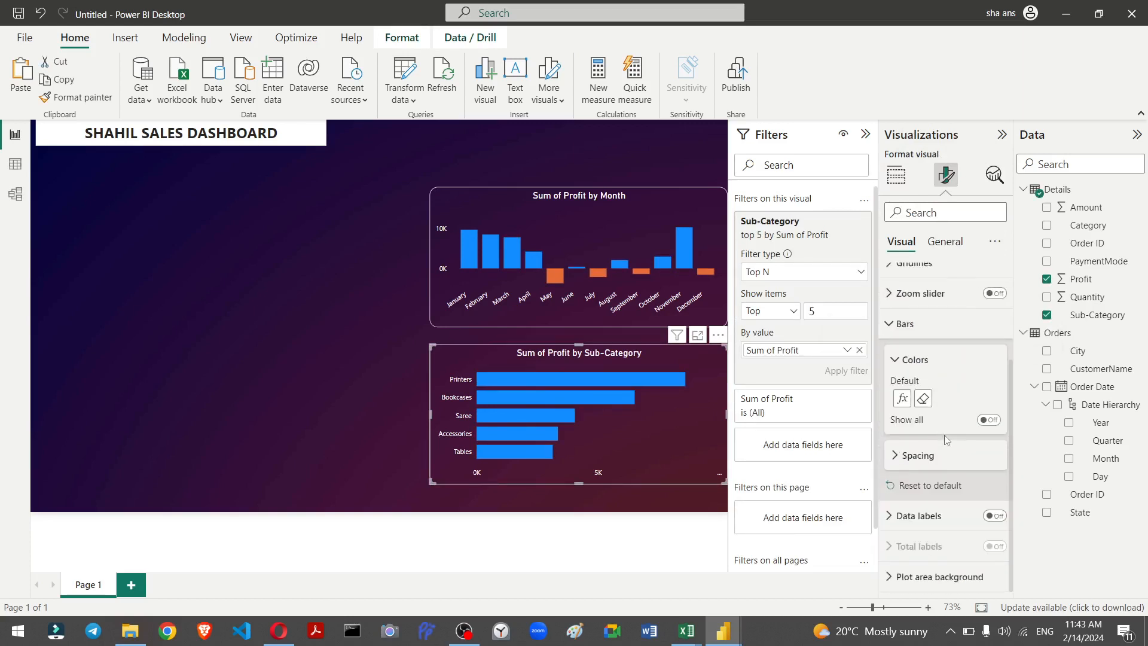
pyautogui.click(903, 399)
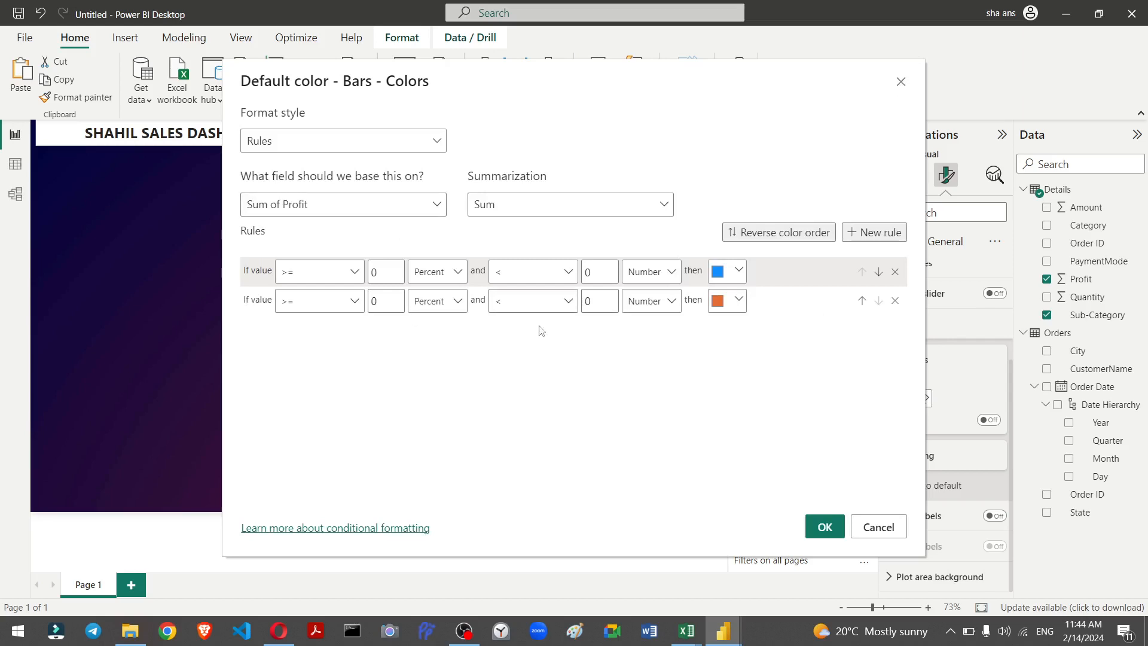
pyautogui.click(824, 526)
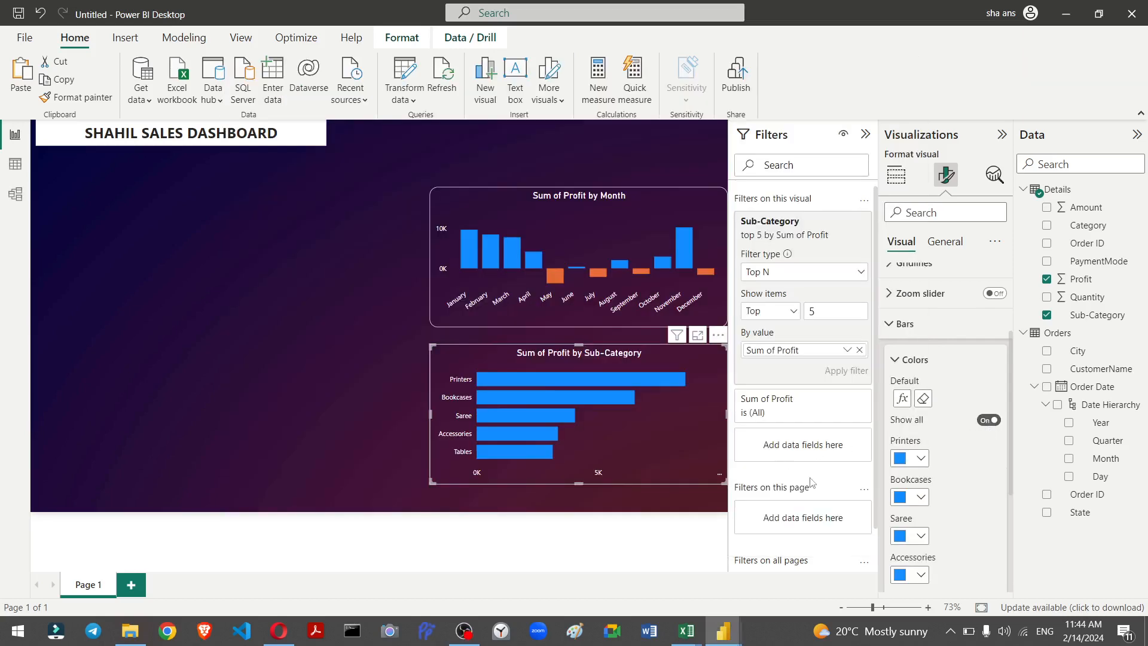
pyautogui.press('?')
pyautogui.click(783, 128)
pyautogui.scroll(-3, 894, 401)
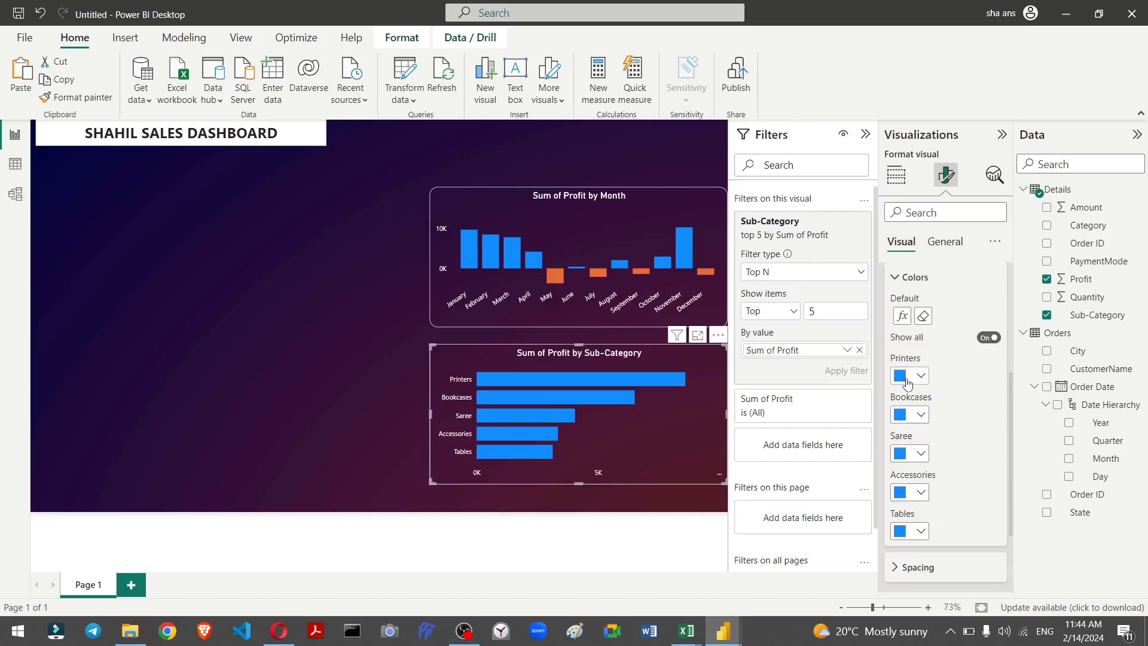
# Step: Colour the Printers bar light orange and the Saree bar light yellow from the theme colours
pyautogui.click(921, 375)
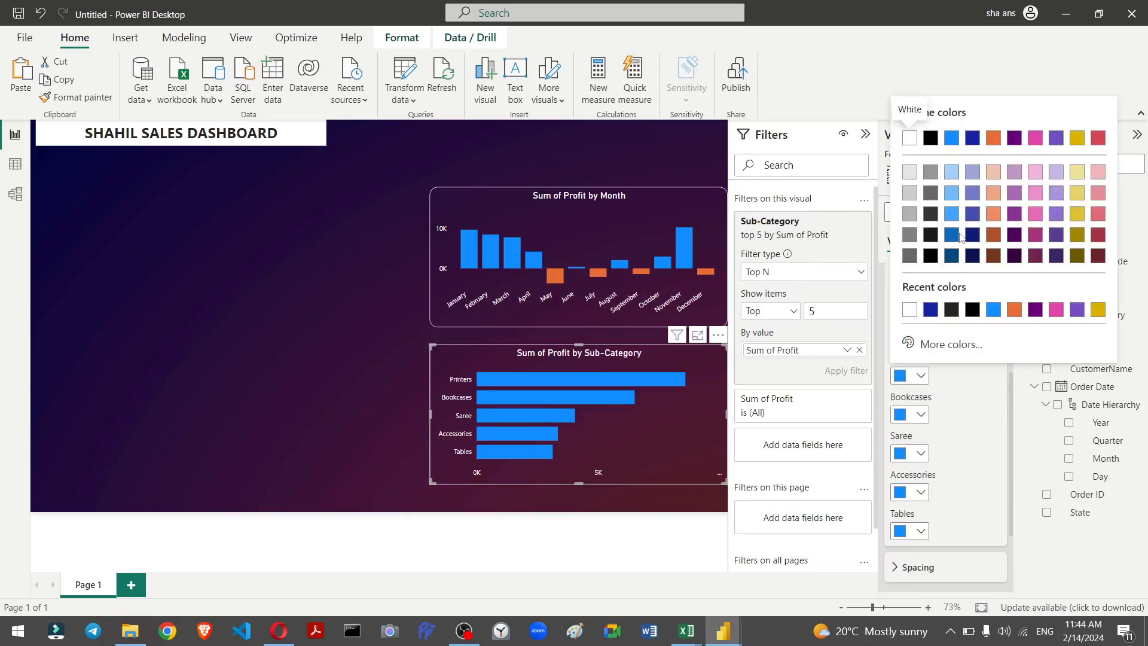
pyautogui.click(994, 217)
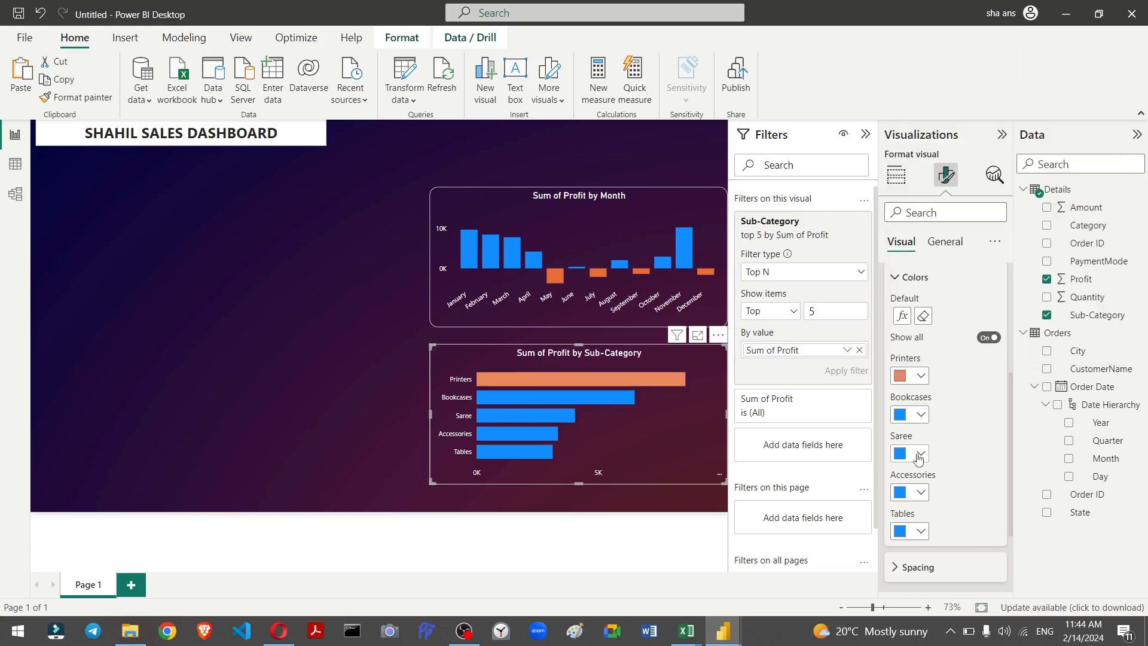
pyautogui.click(919, 456)
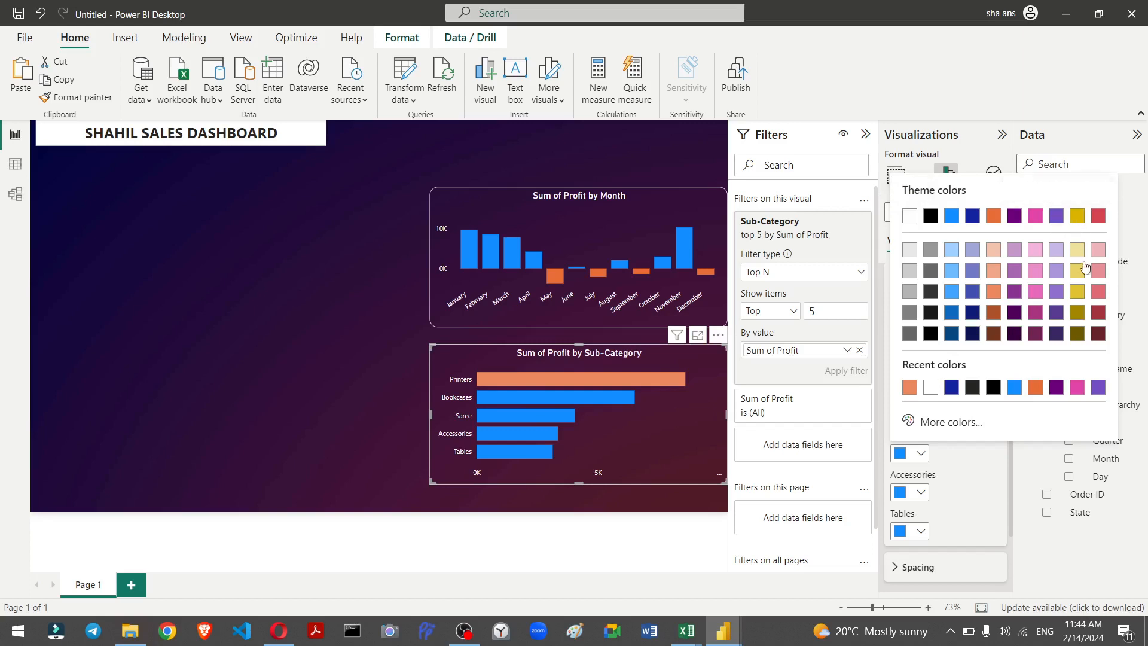
pyautogui.click(1077, 276)
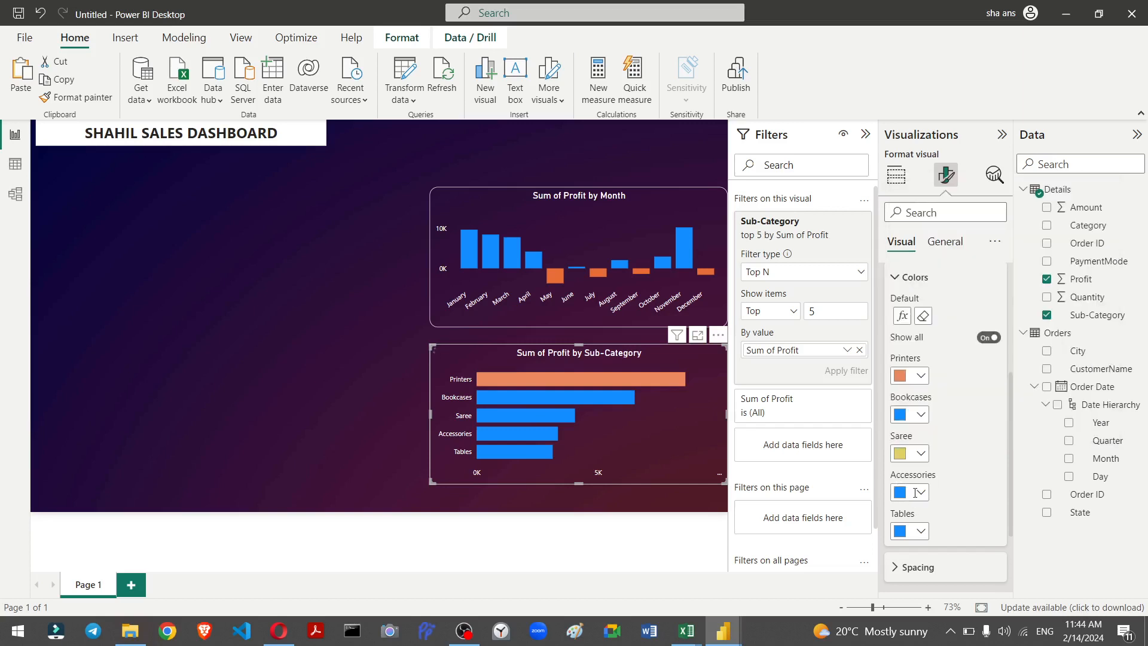
# Step: Set the Accessories bar to the custom yellow #FBFF10 using the colour picker's hue slider
pyautogui.click(915, 493)
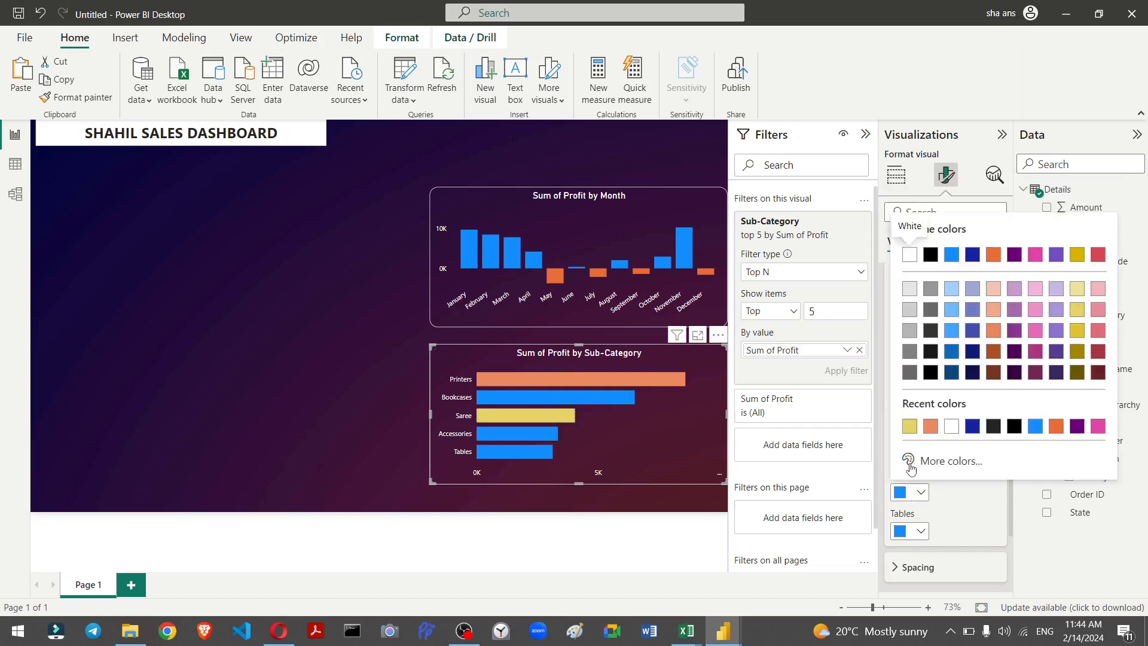
pyautogui.click(911, 469)
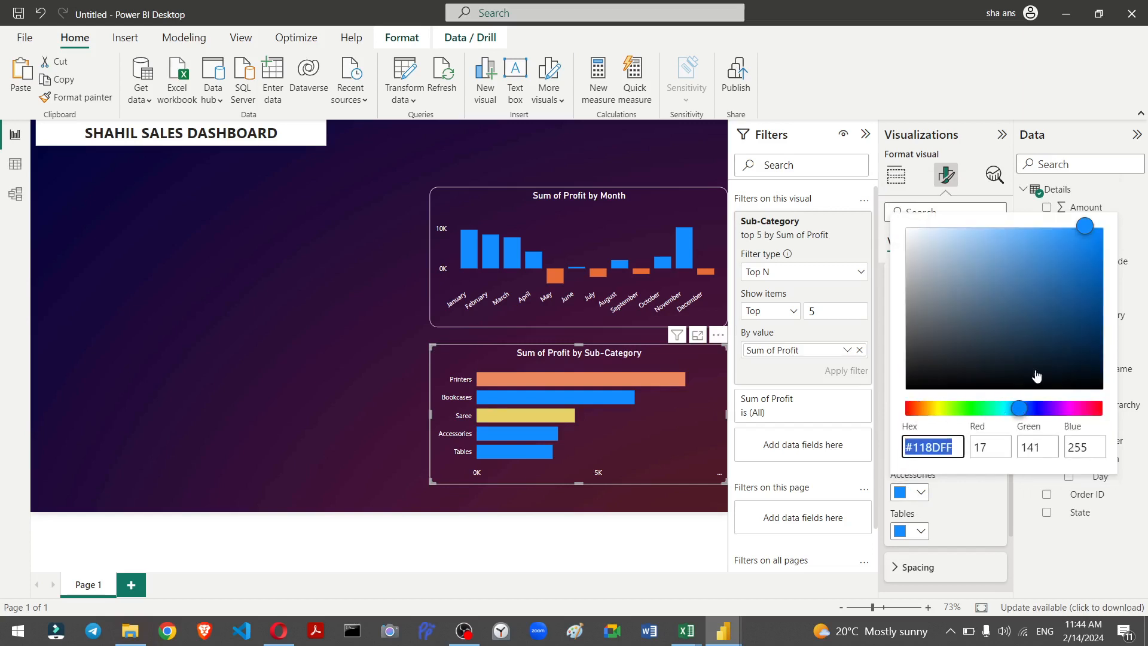
pyautogui.click(929, 409)
pyautogui.moveTo(928, 417)
pyautogui.mouseDown()
pyautogui.moveTo(918, 413)
pyautogui.moveTo(940, 416)
pyautogui.mouseUp()
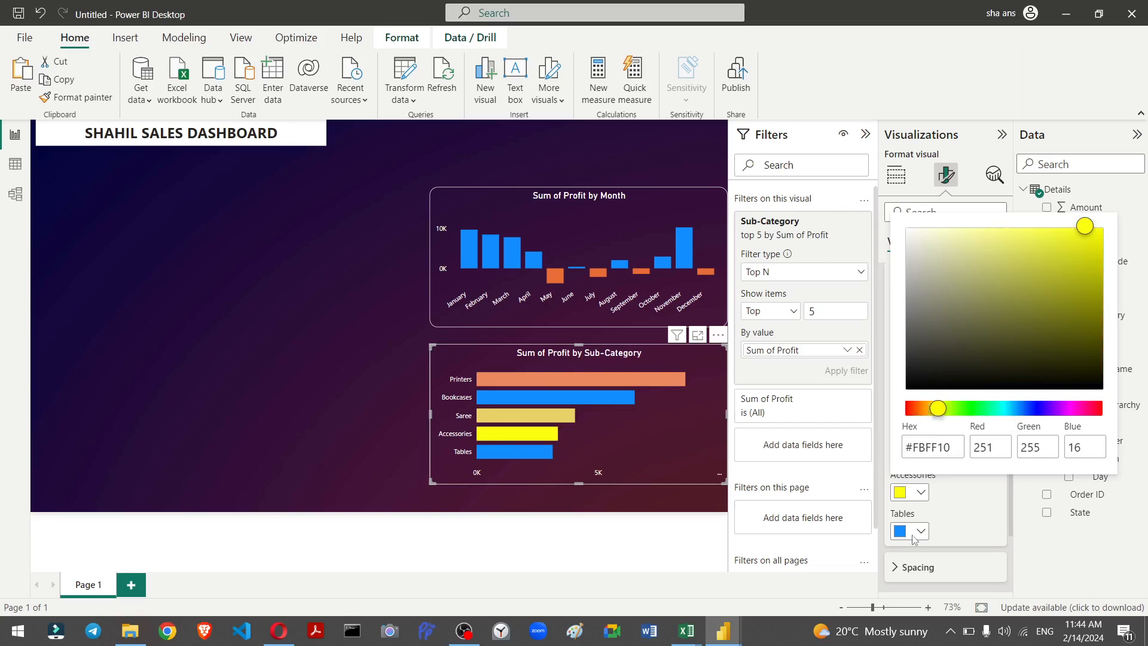
# Step: Set the Tables bar to the custom orange #FF8010 using the colour picker's hue slider
pyautogui.click(918, 534)
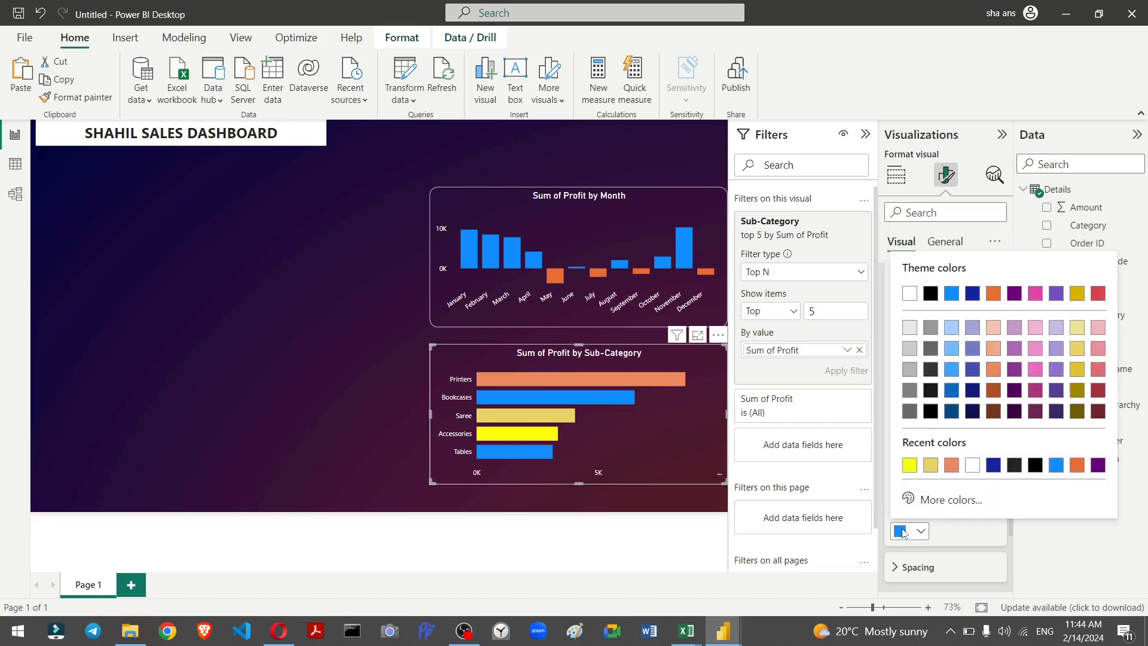
pyautogui.click(906, 532)
pyautogui.click(924, 500)
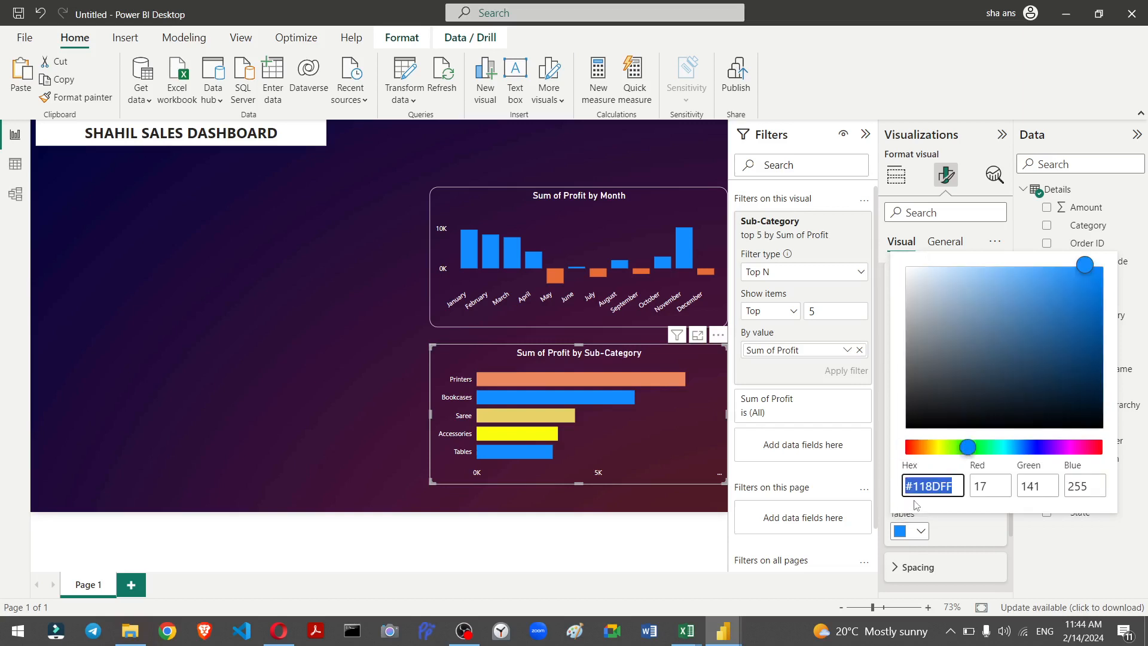
pyautogui.click(923, 448)
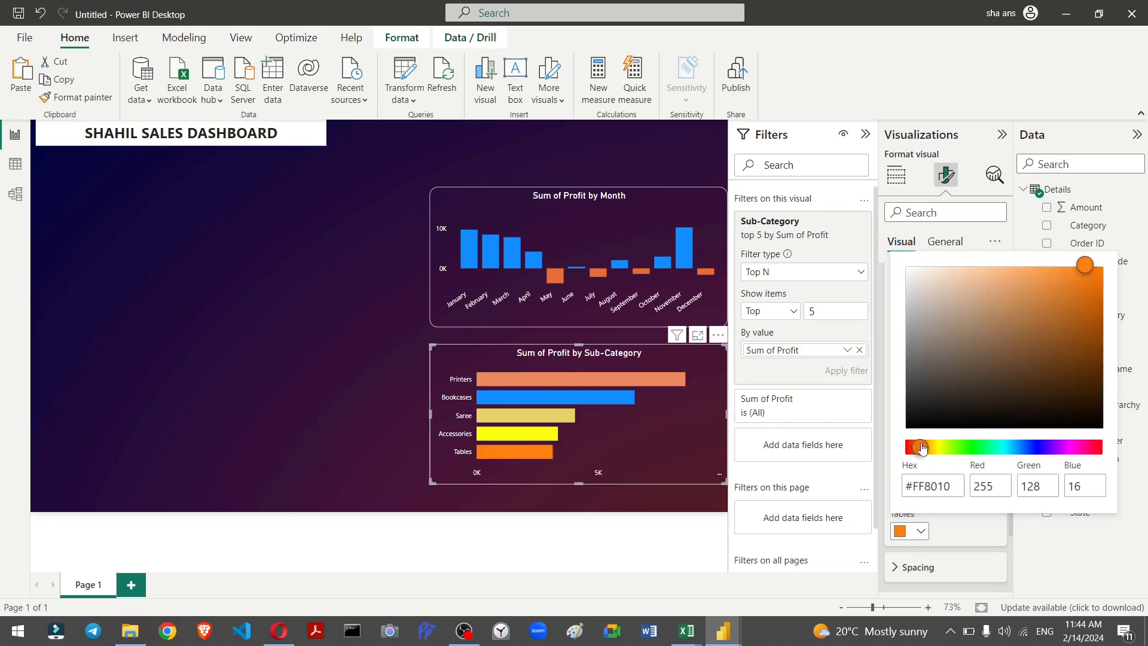
pyautogui.click(933, 532)
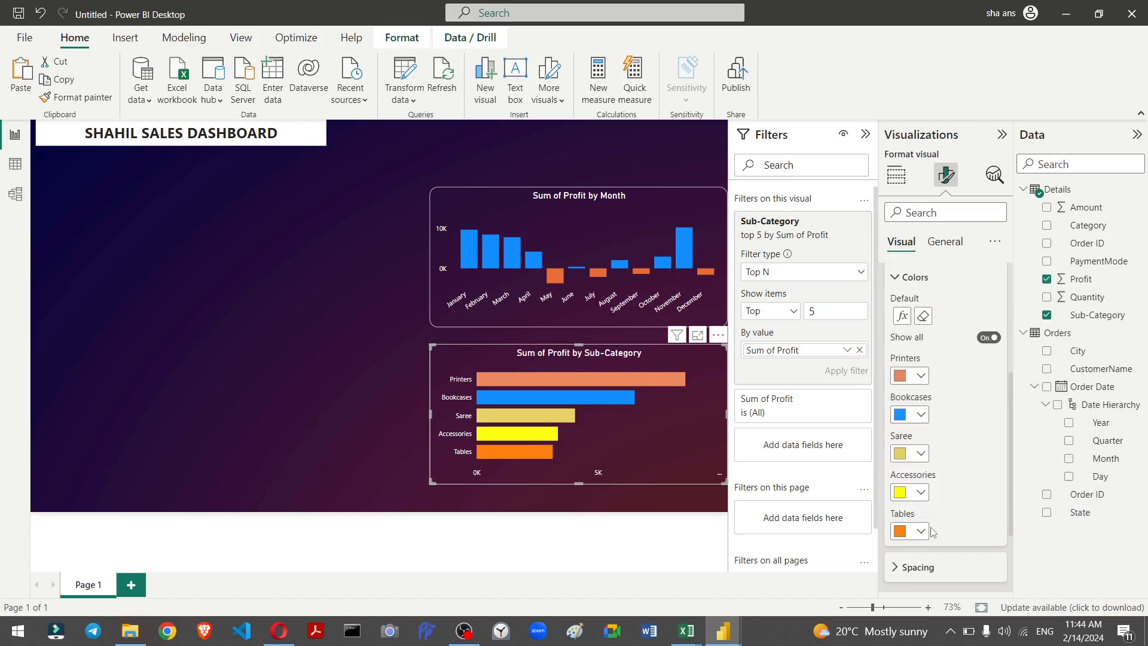
pyautogui.click(372, 399)
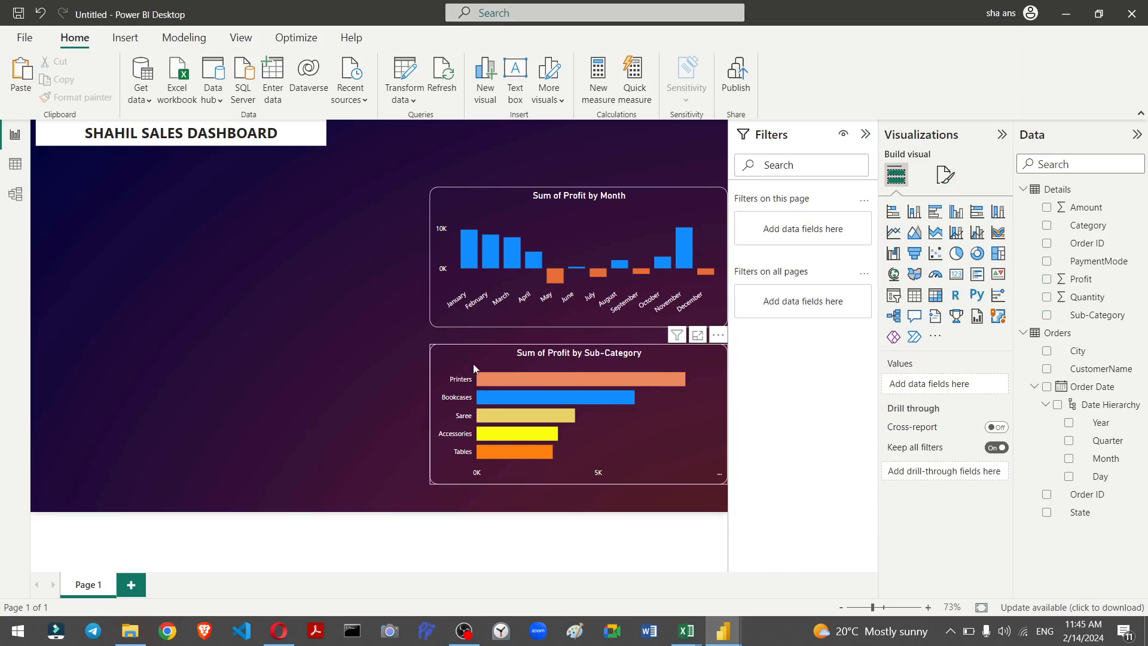
# Step: Copy the bar chart's formatting onto the dashboard title text box with the Format Painter
pyautogui.click(466, 367)
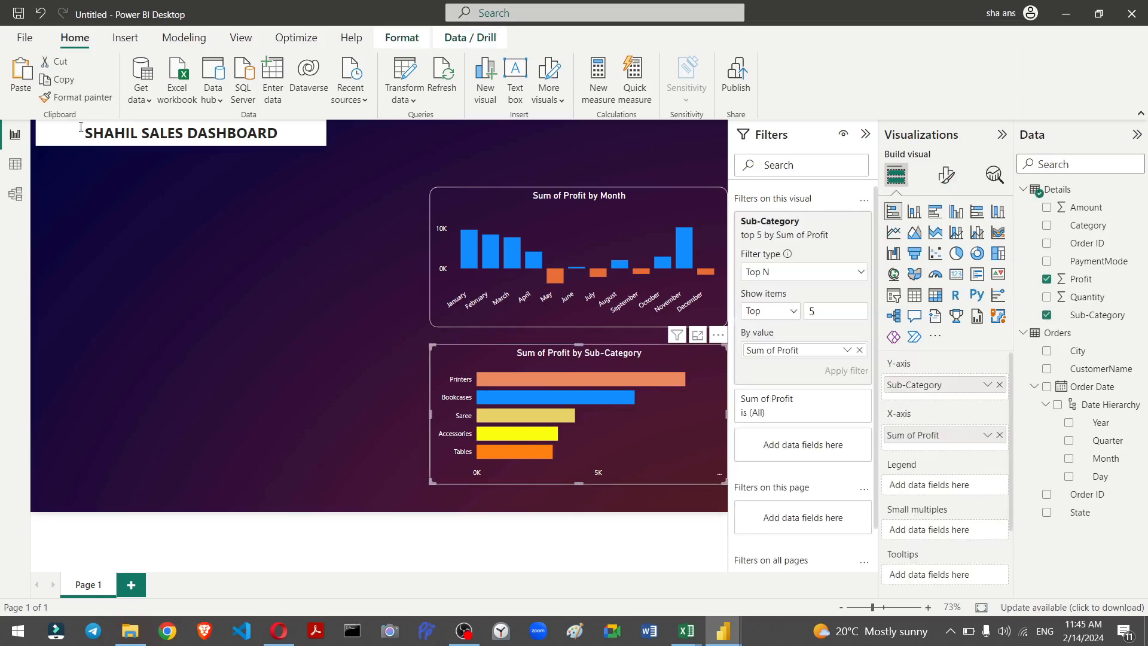
pyautogui.click(66, 99)
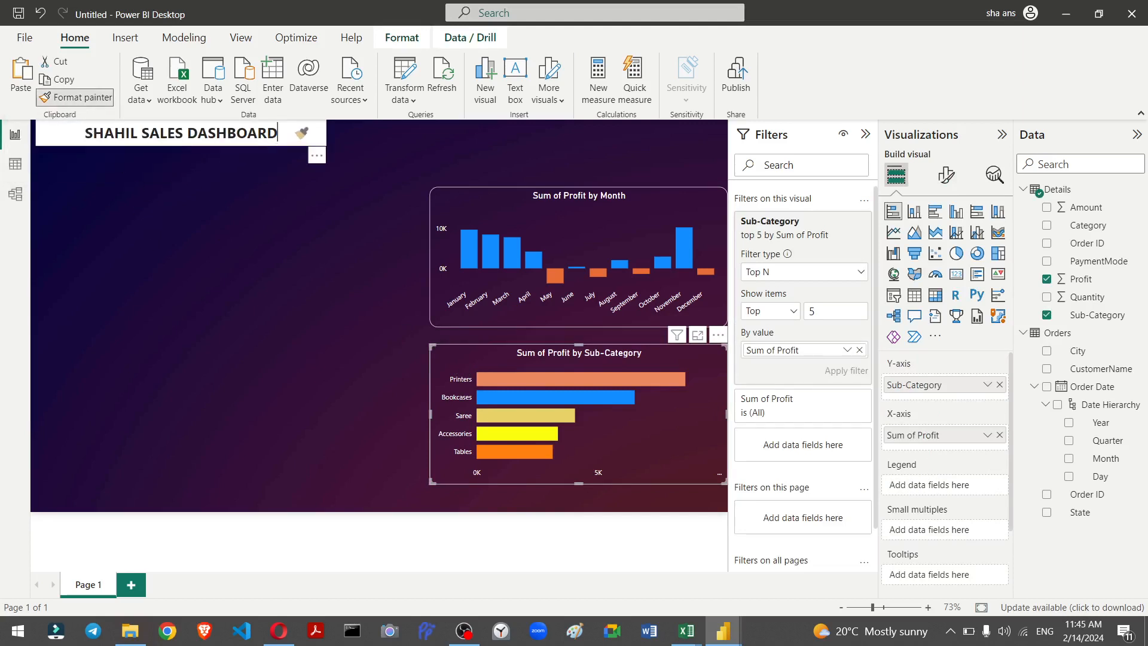
pyautogui.click(302, 133)
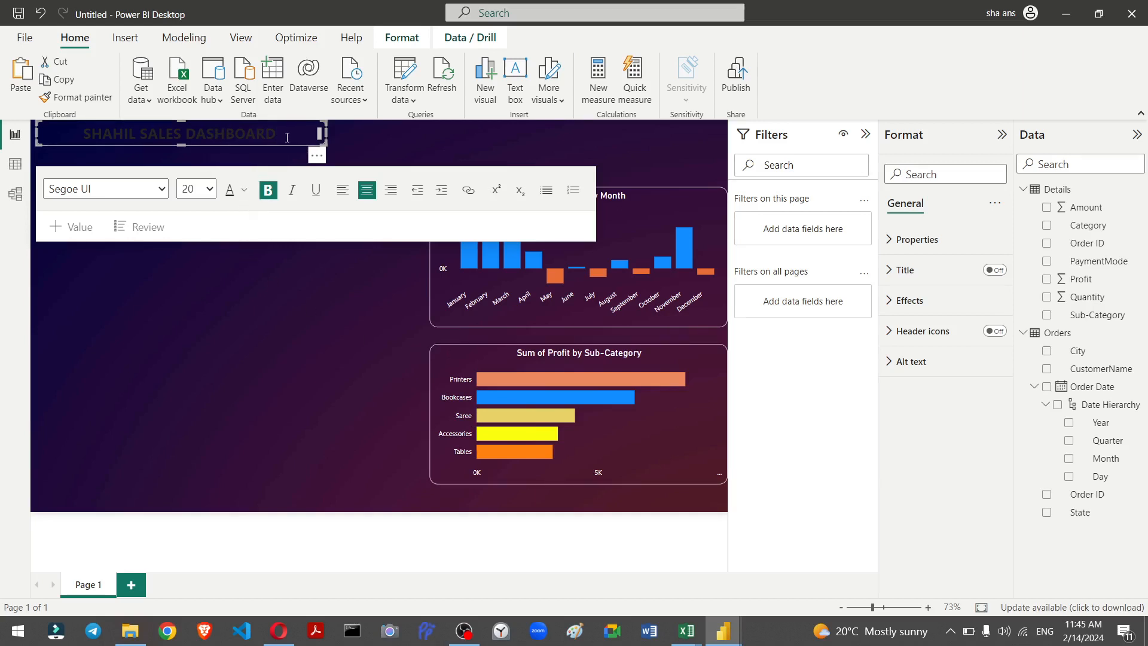
# Step: Colour all of the dashboard title text white
pyautogui.hotkey('ctrl', 'a')
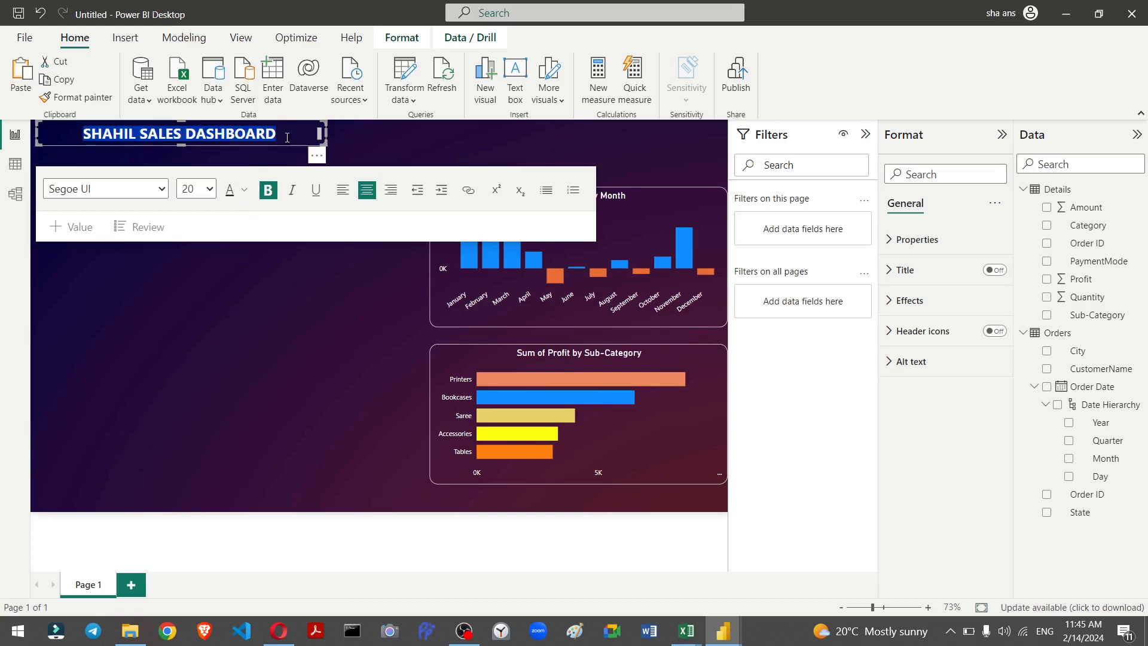
pyautogui.click(249, 191)
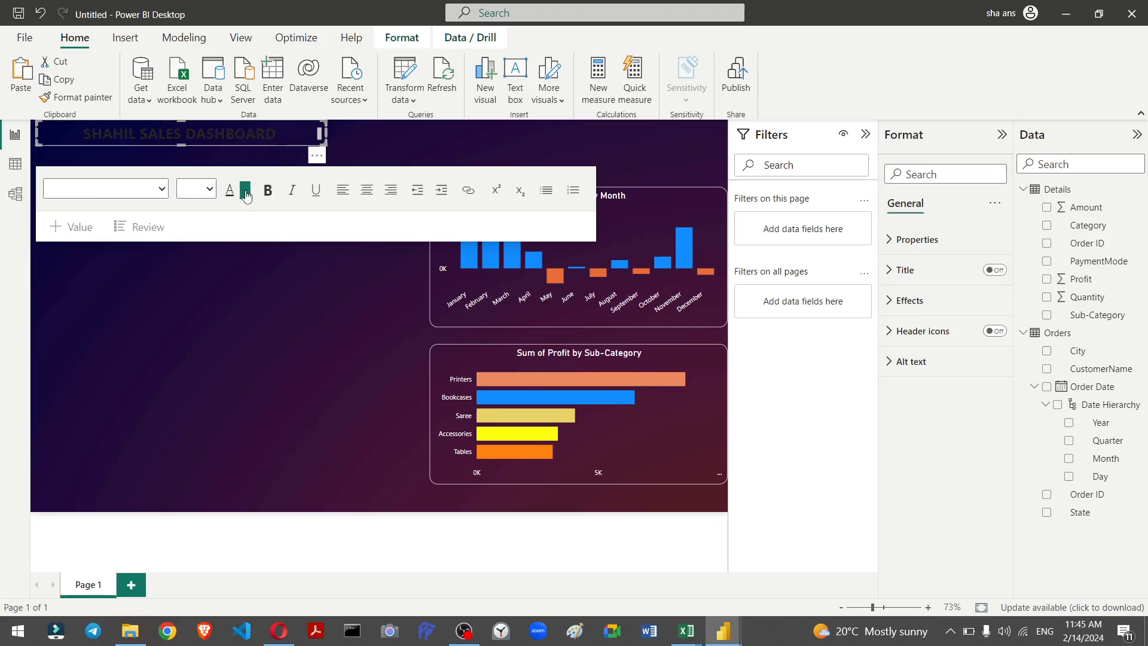
pyautogui.click(249, 192)
pyautogui.click(259, 241)
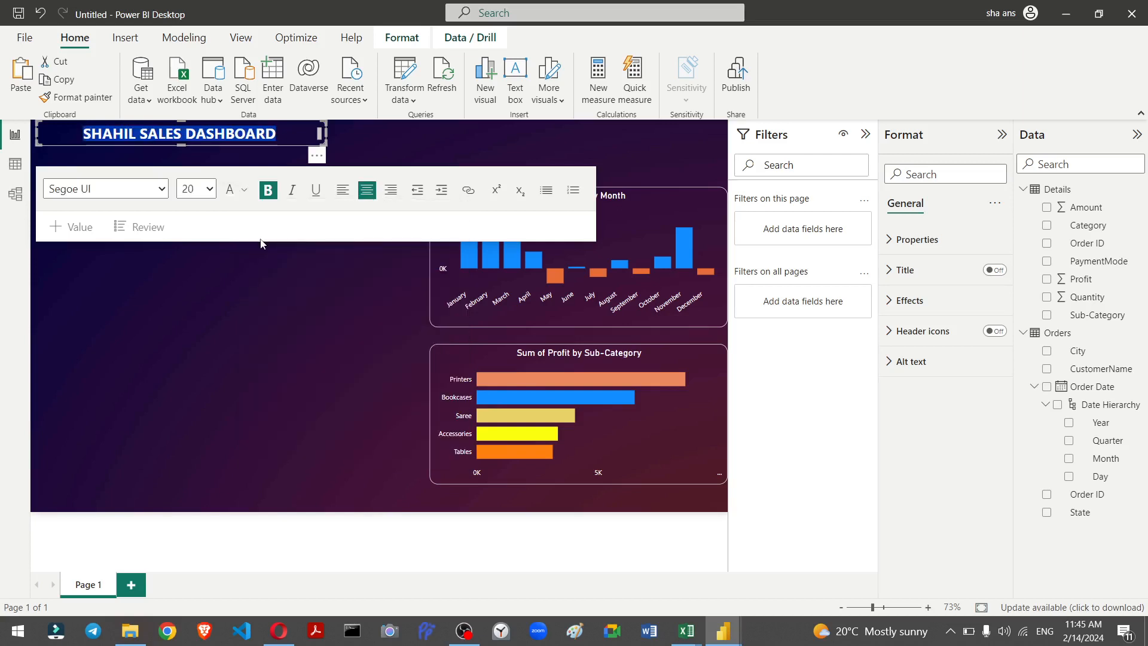
# Step: Enlarge the title text to 28, widen its text box, and centre-align the title
pyautogui.click(209, 189)
pyautogui.click(198, 373)
pyautogui.moveTo(319, 145); pyautogui.dragTo(357, 159)
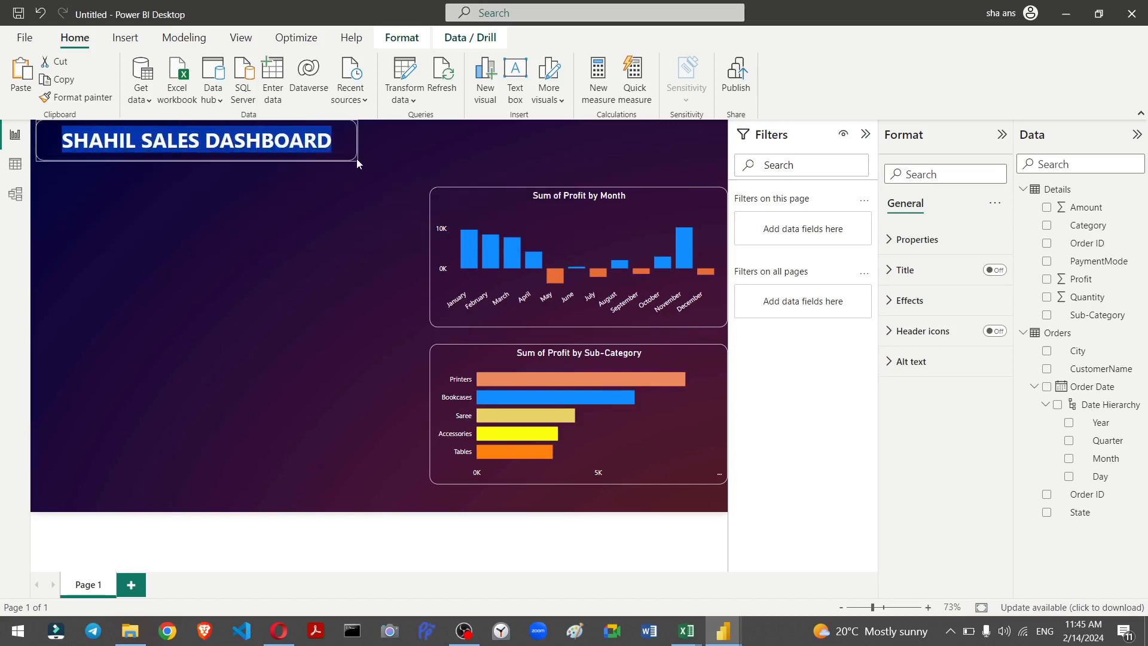
pyautogui.click(365, 207)
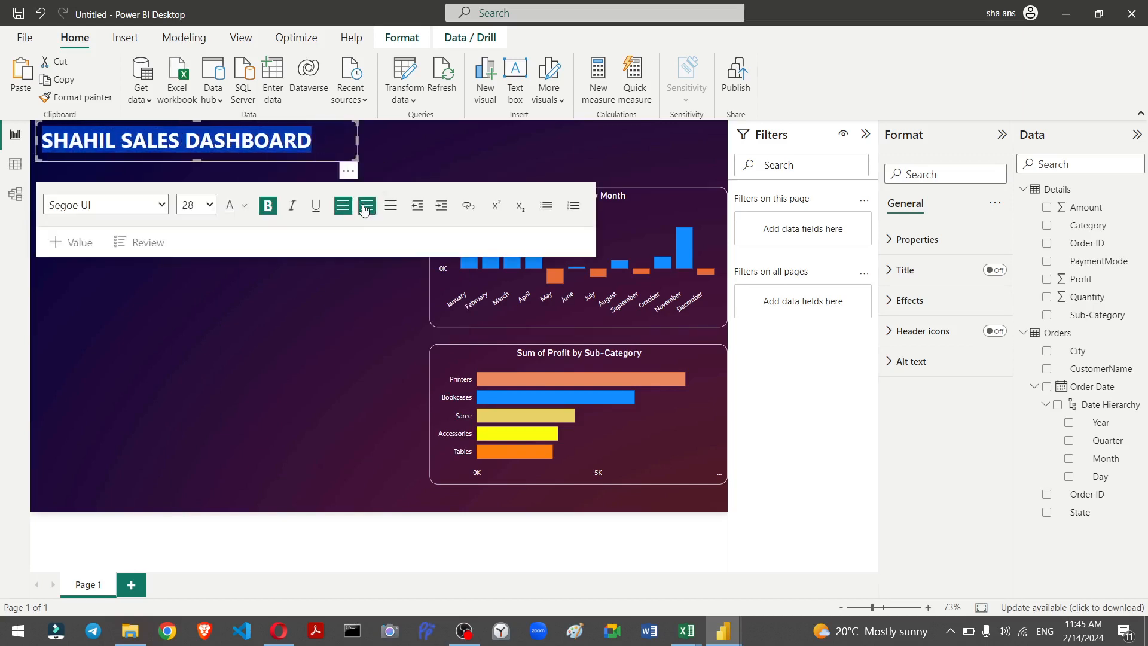
pyautogui.click(387, 293)
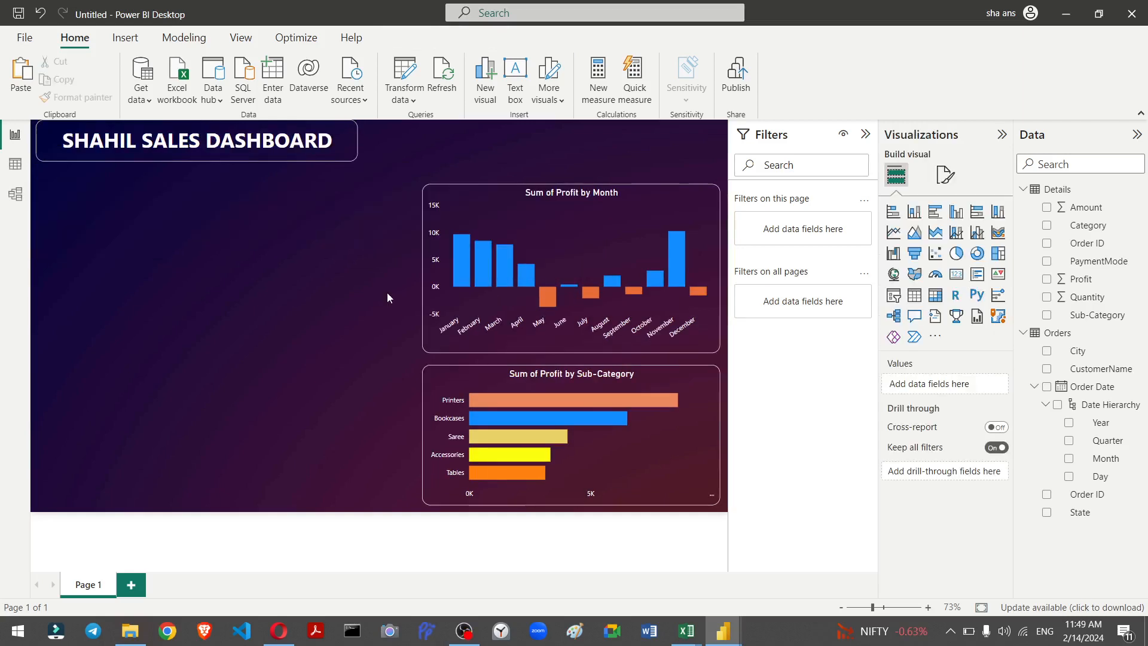
pyautogui.hotkey('shift', '/')
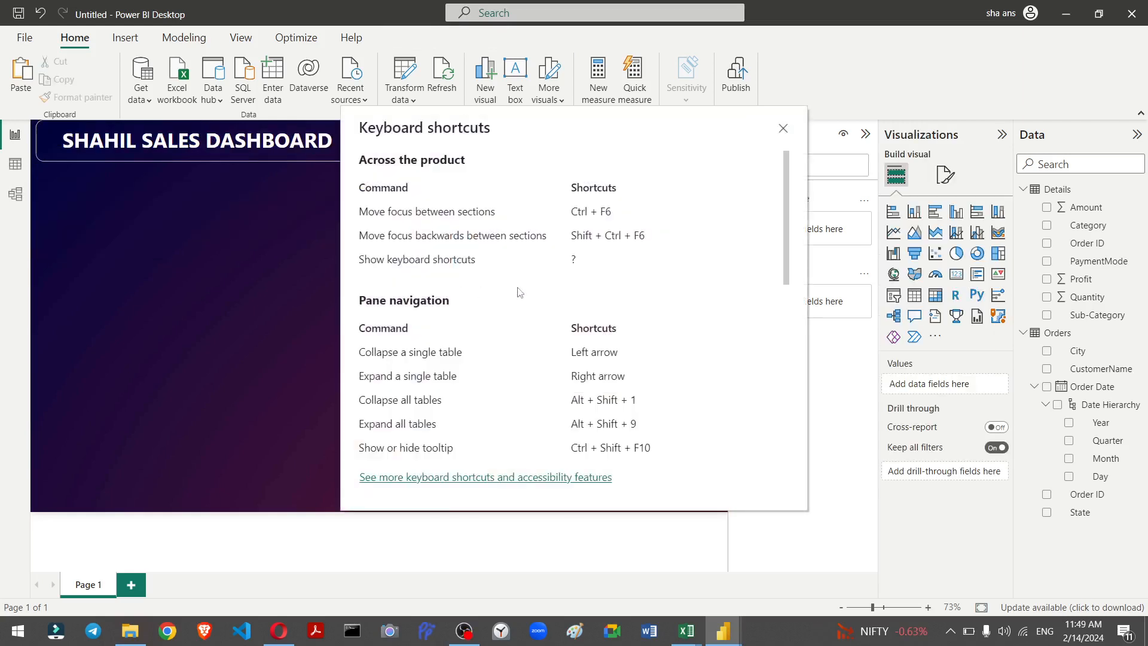
pyautogui.click(783, 129)
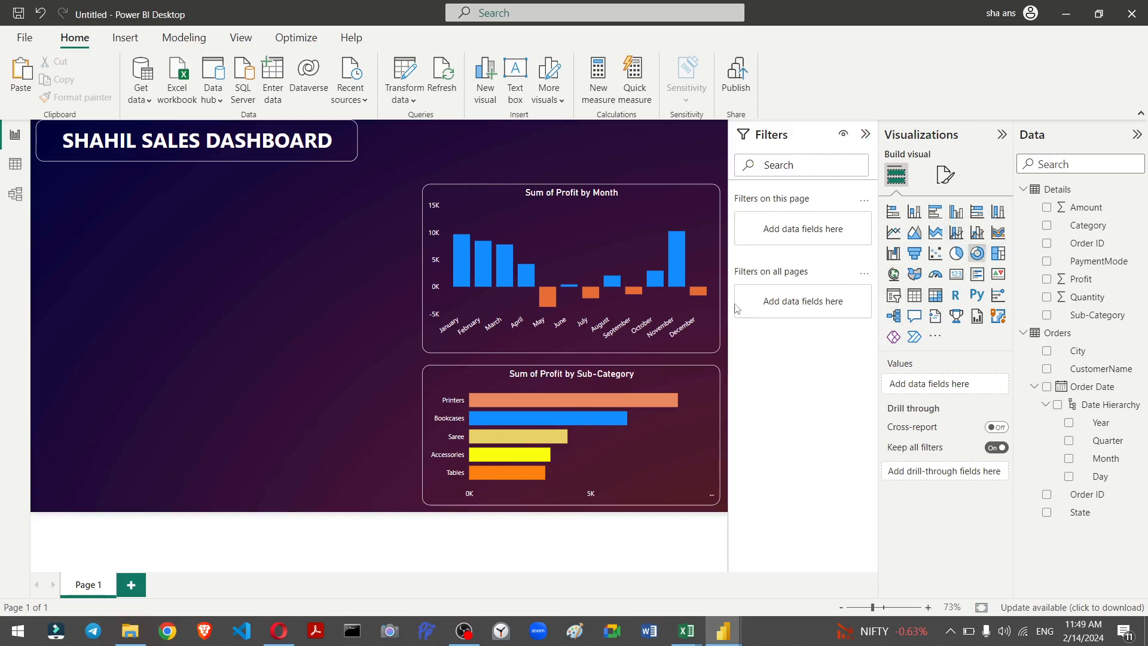
# Step: Insert a donut chart and move it below the title on the left side of the canvas
pyautogui.click(978, 254)
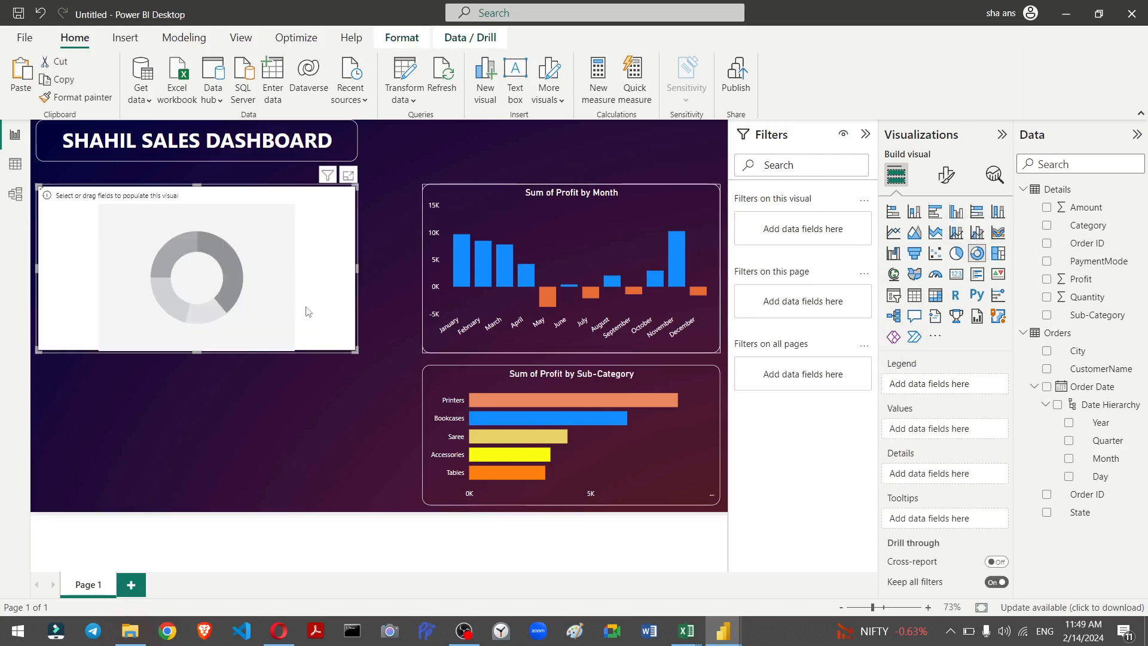
pyautogui.moveTo(261, 204); pyautogui.dragTo(315, 356)
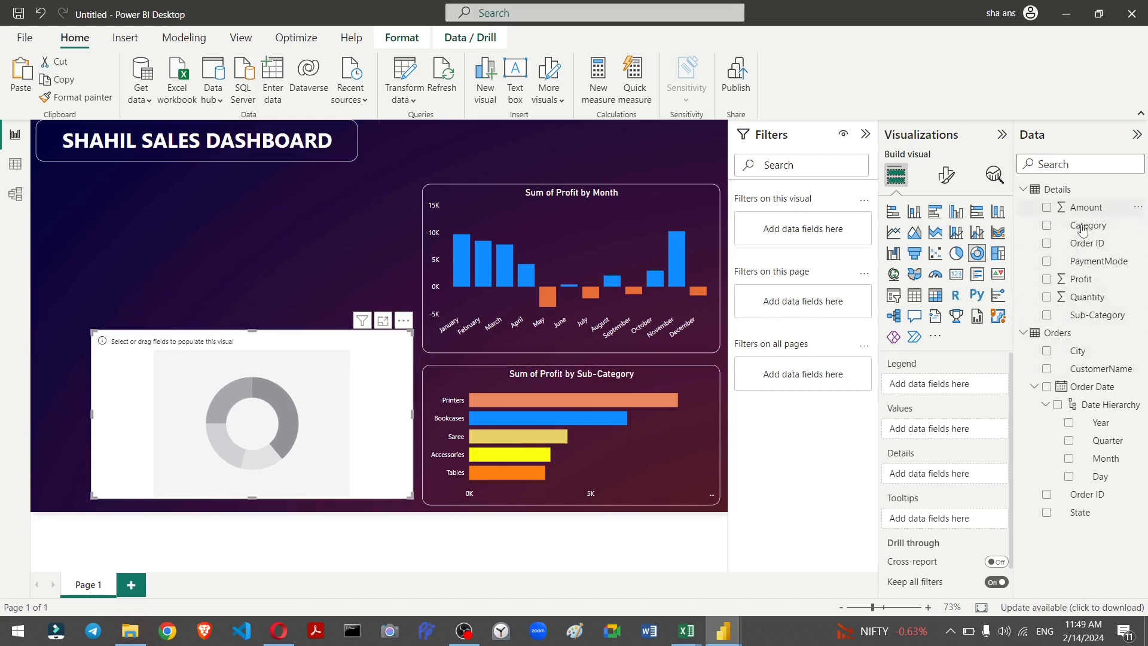
# Step: Add Category as the donut chart's legend and Amount as its values
pyautogui.moveTo(1084, 230); pyautogui.dragTo(947, 392)
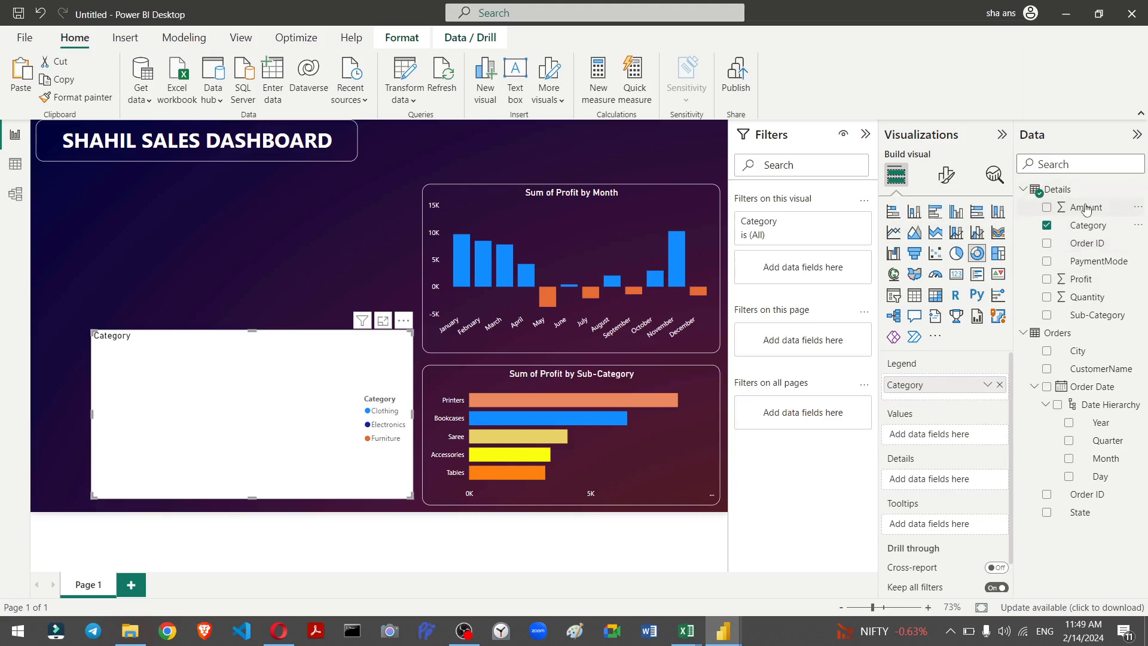
pyautogui.moveTo(1087, 208); pyautogui.dragTo(949, 436)
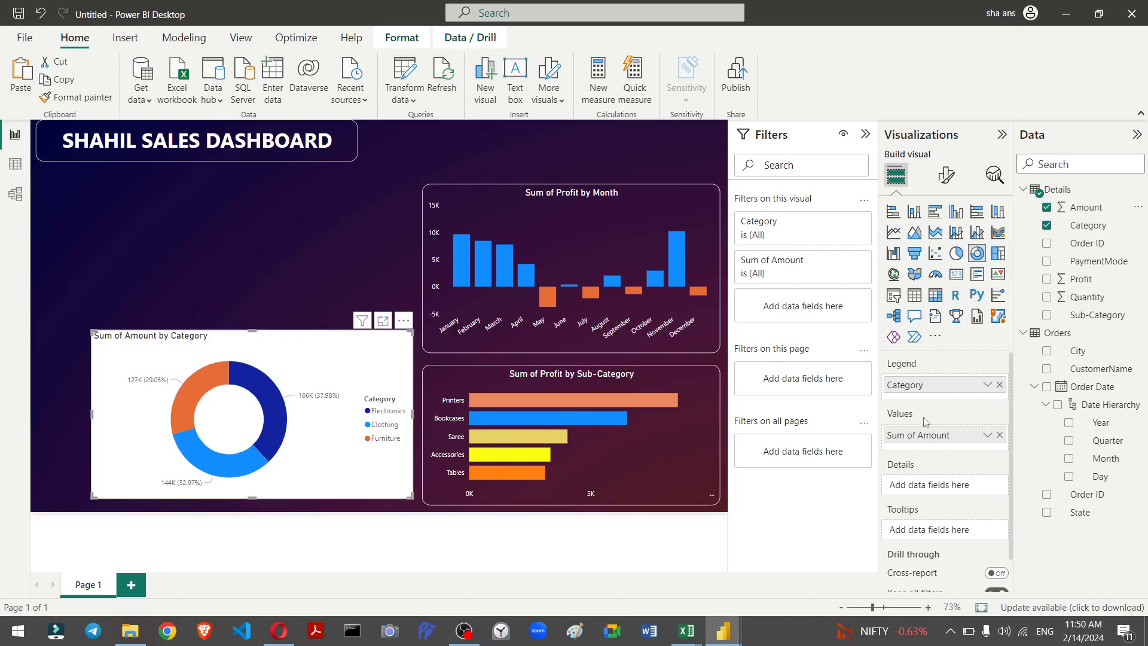
# Step: Set the donut chart's detail label contents to Category, percent of total
pyautogui.scroll(-1, 924, 421)
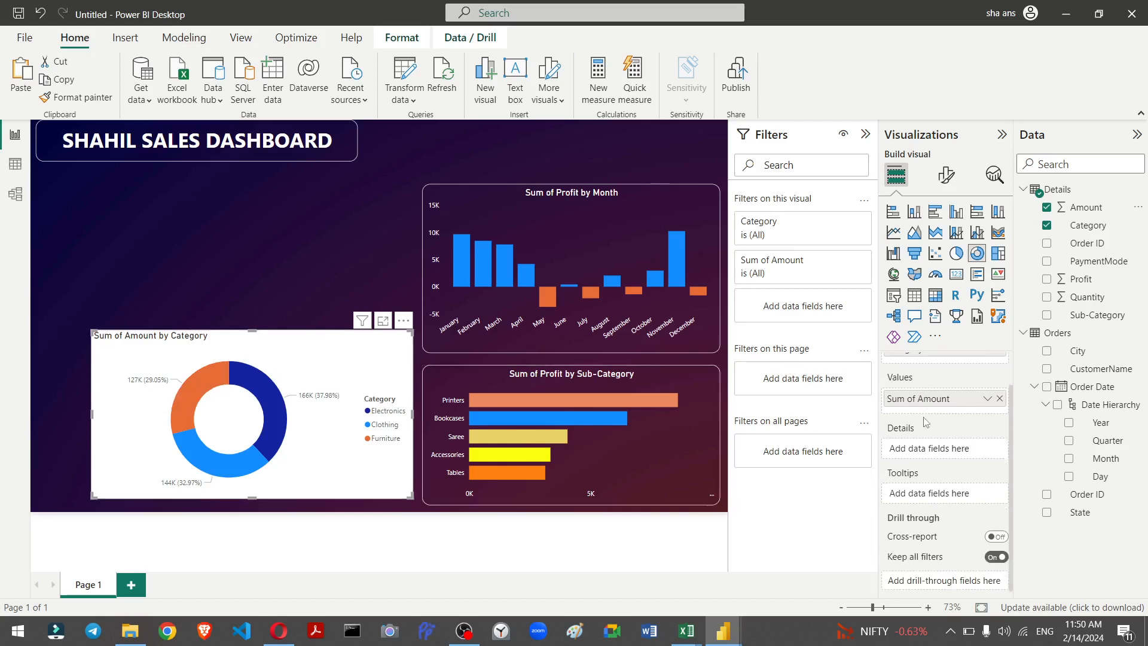
pyautogui.click(948, 177)
pyautogui.click(894, 279)
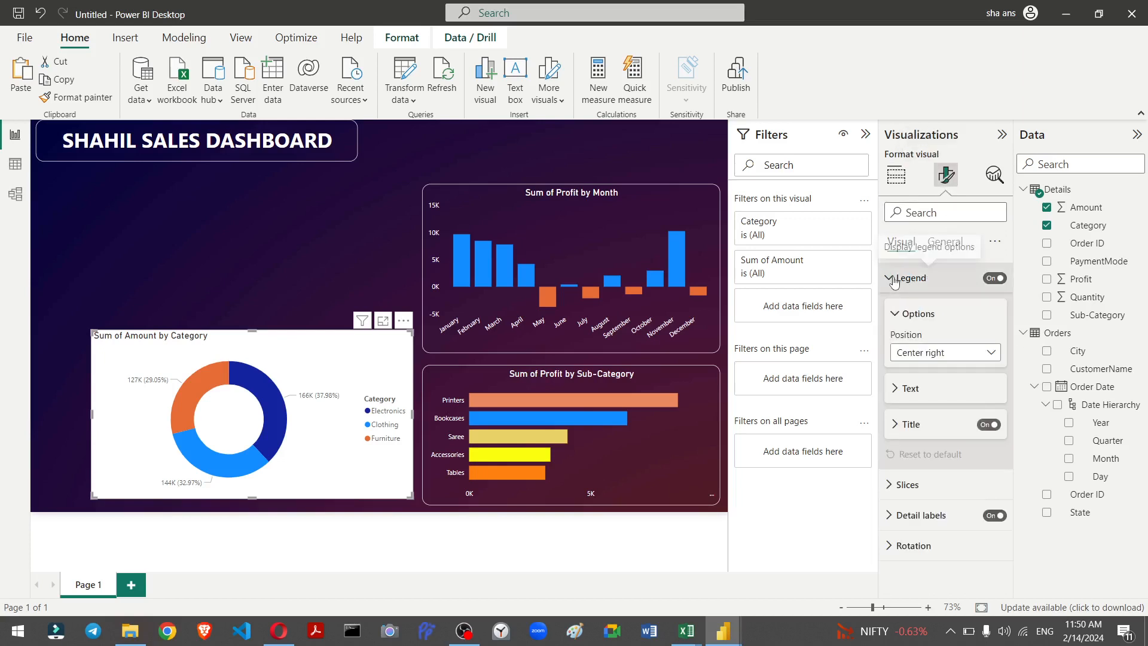
pyautogui.click(902, 390)
pyautogui.scroll(-1, 903, 388)
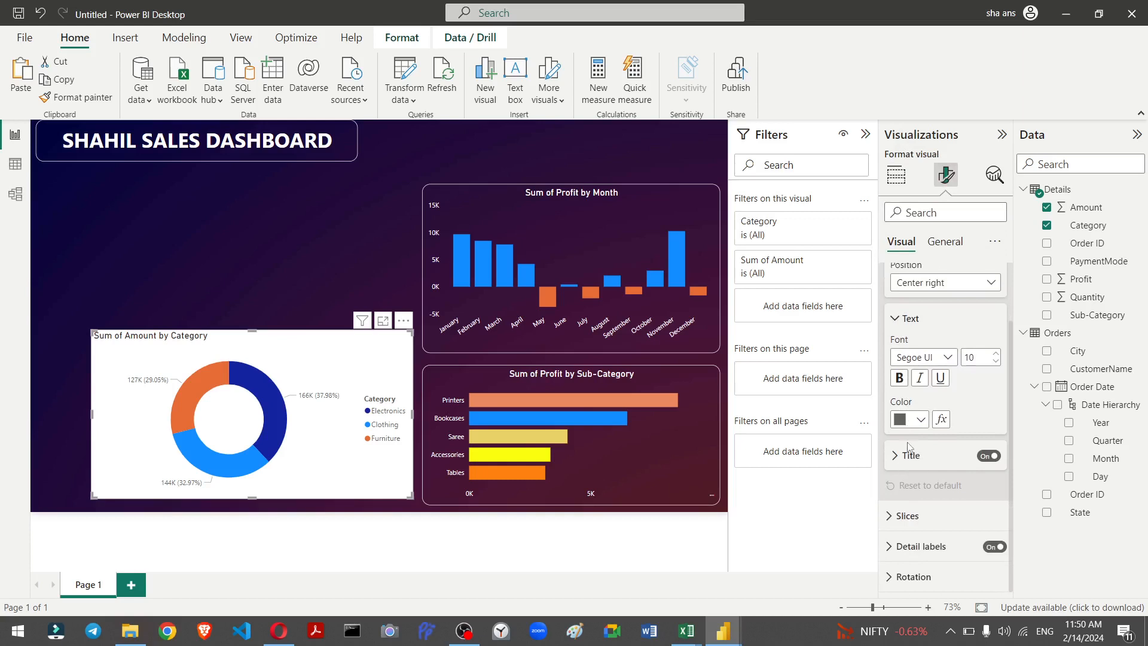
pyautogui.click(897, 516)
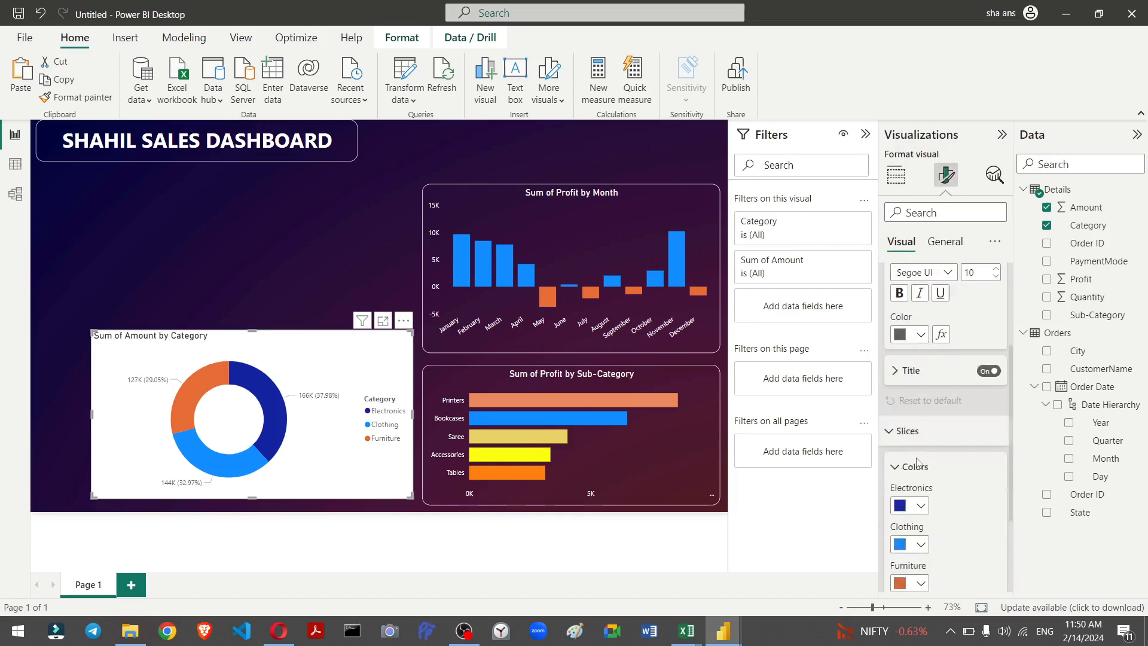
pyautogui.scroll(-1, 920, 407)
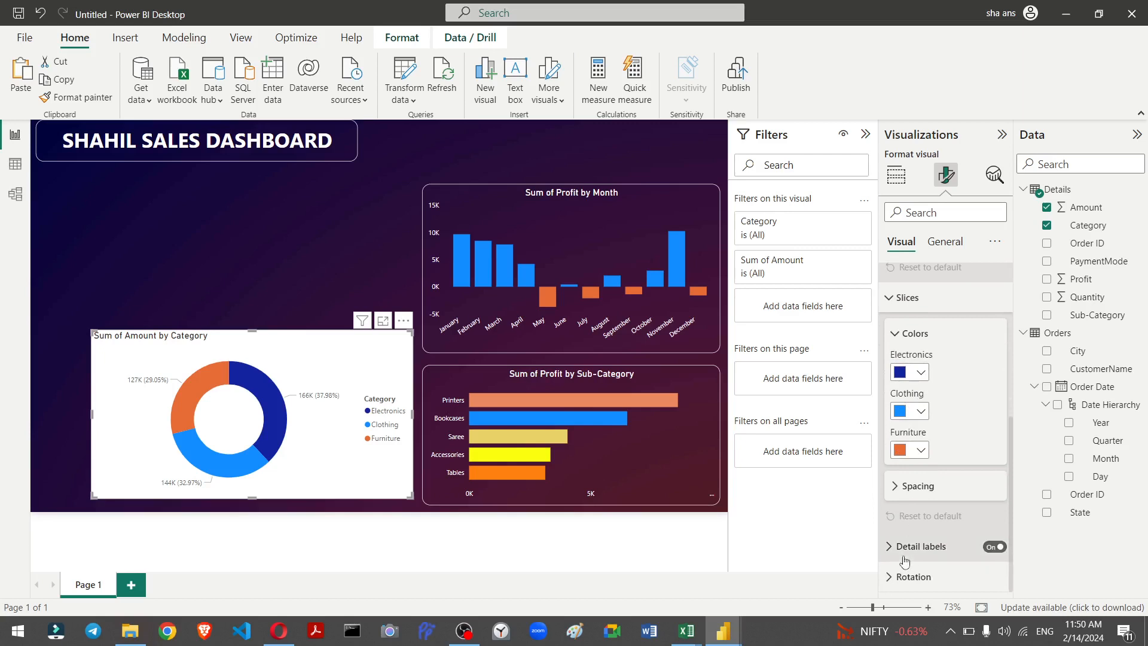
pyautogui.click(921, 546)
pyautogui.scroll(-3, 927, 443)
pyautogui.scroll(-1, 926, 435)
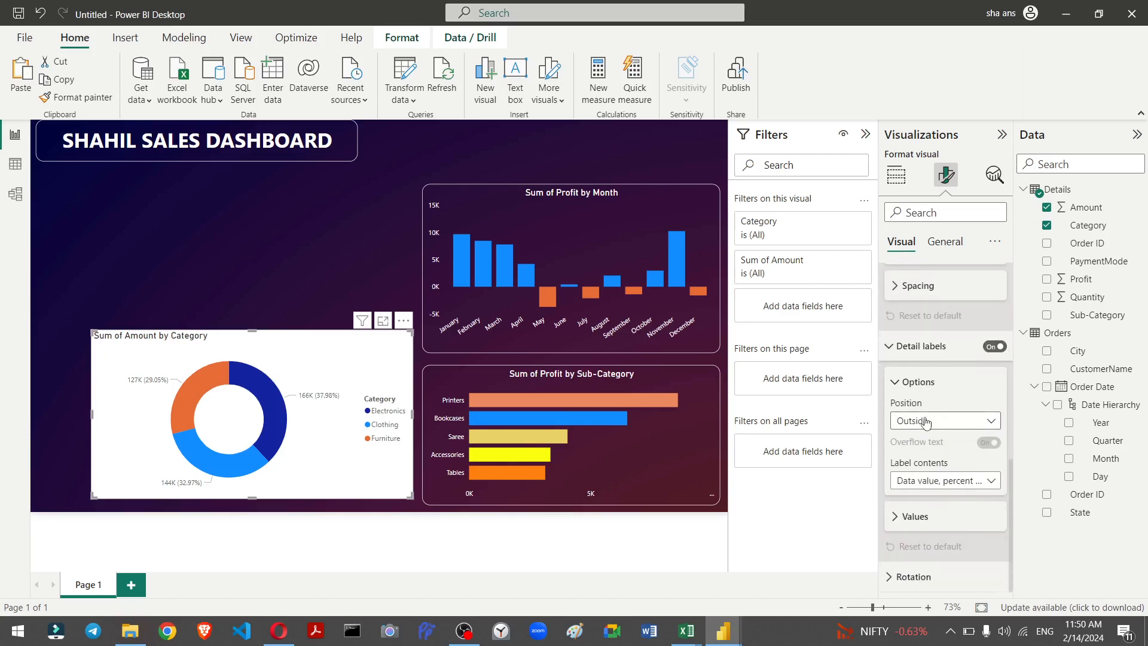
pyautogui.click(930, 482)
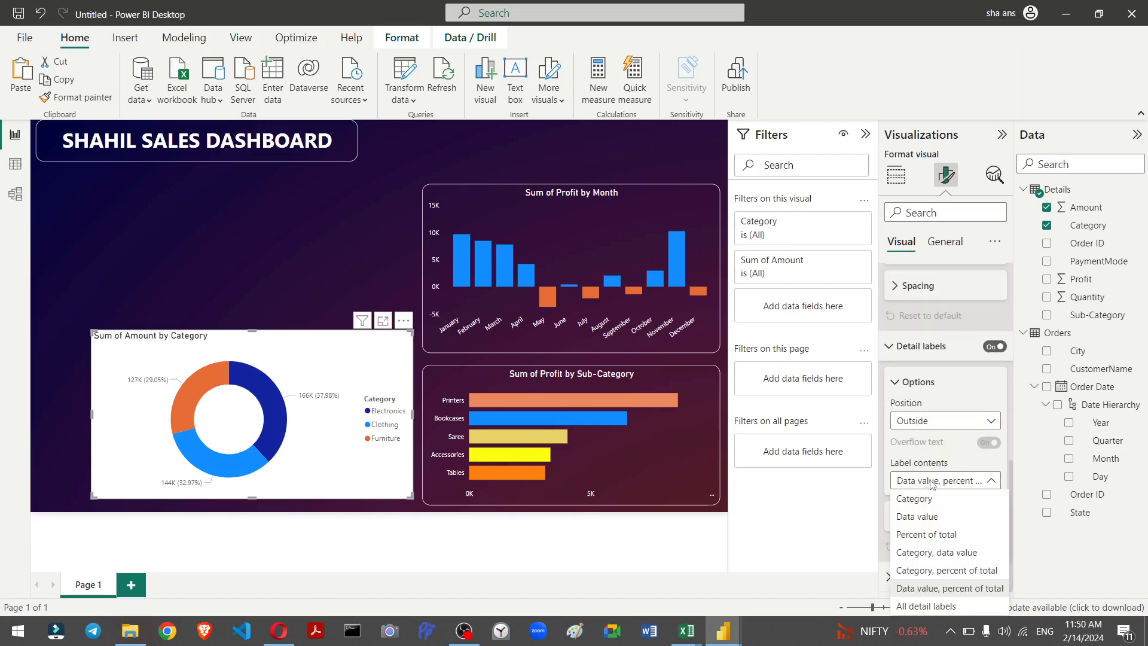
pyautogui.click(951, 577)
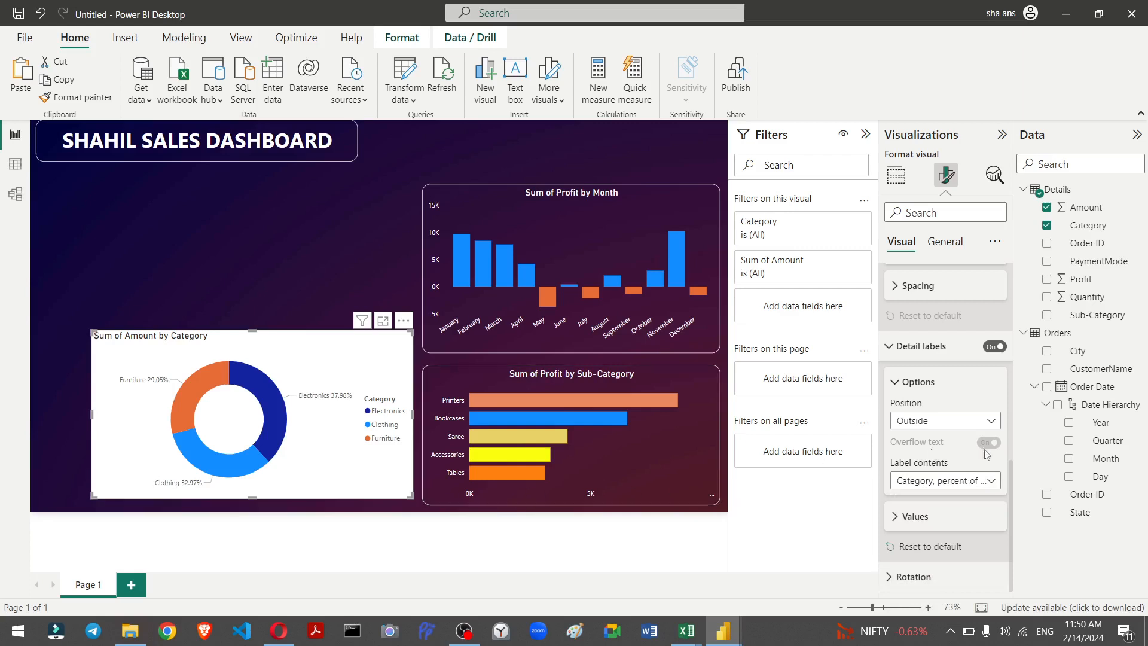
# Step: Set the detail label values' font size to 12
pyautogui.click(902, 518)
pyautogui.scroll(-3, 944, 476)
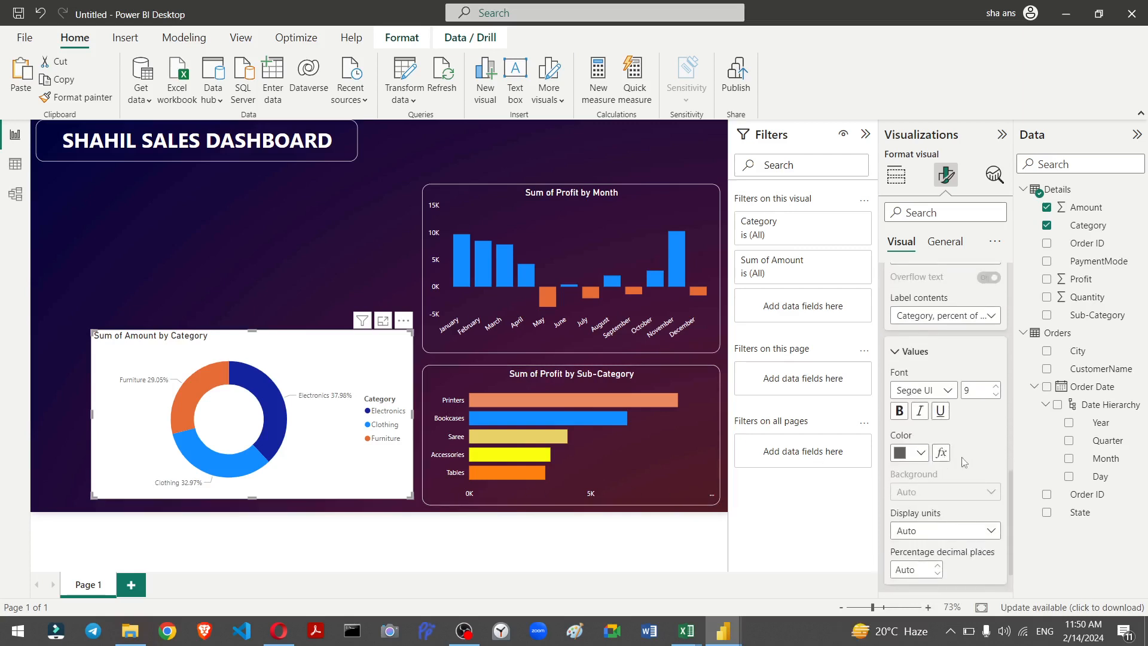
pyautogui.click(996, 386)
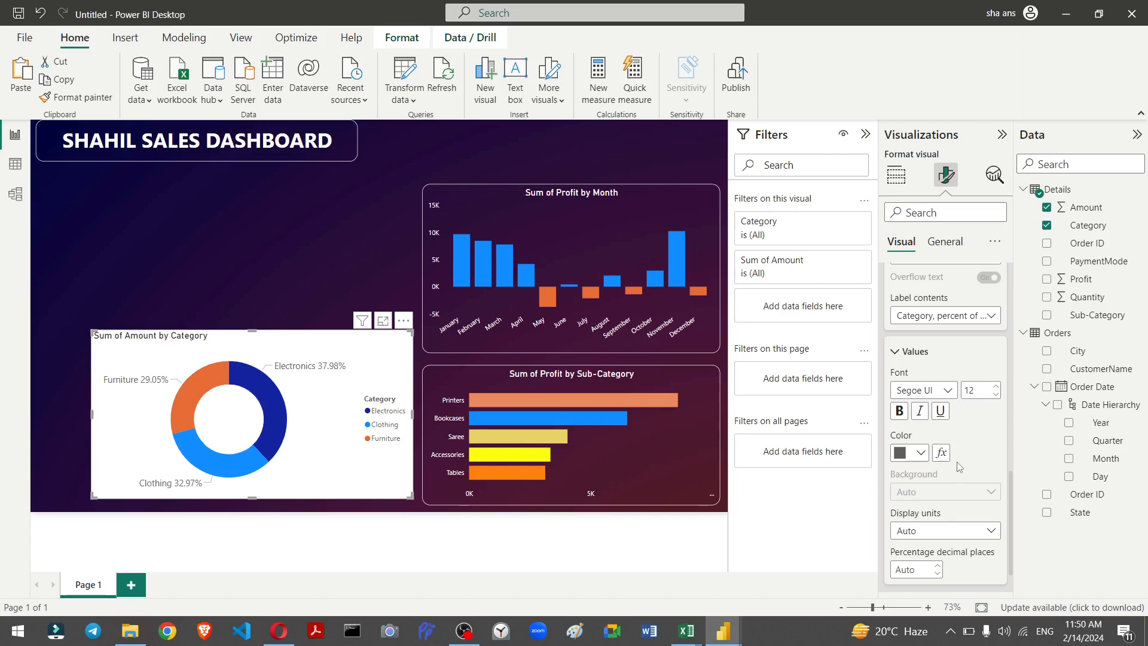
pyautogui.scroll(-1, 959, 466)
pyautogui.scroll(6, 956, 461)
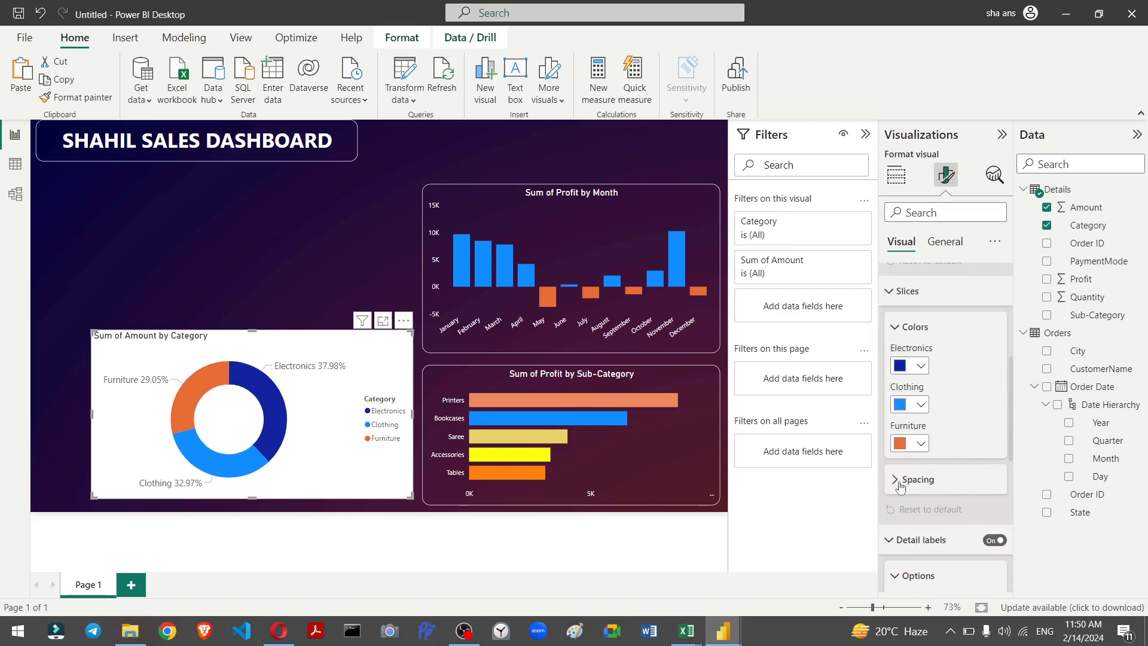
pyautogui.click(900, 540)
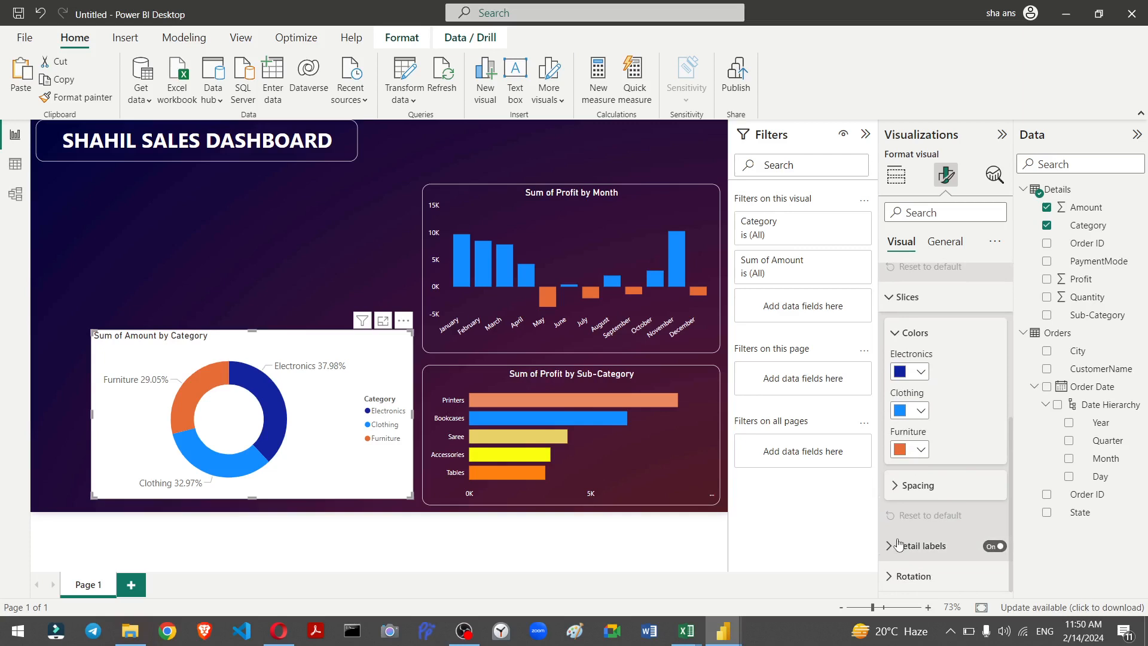
pyautogui.click(899, 544)
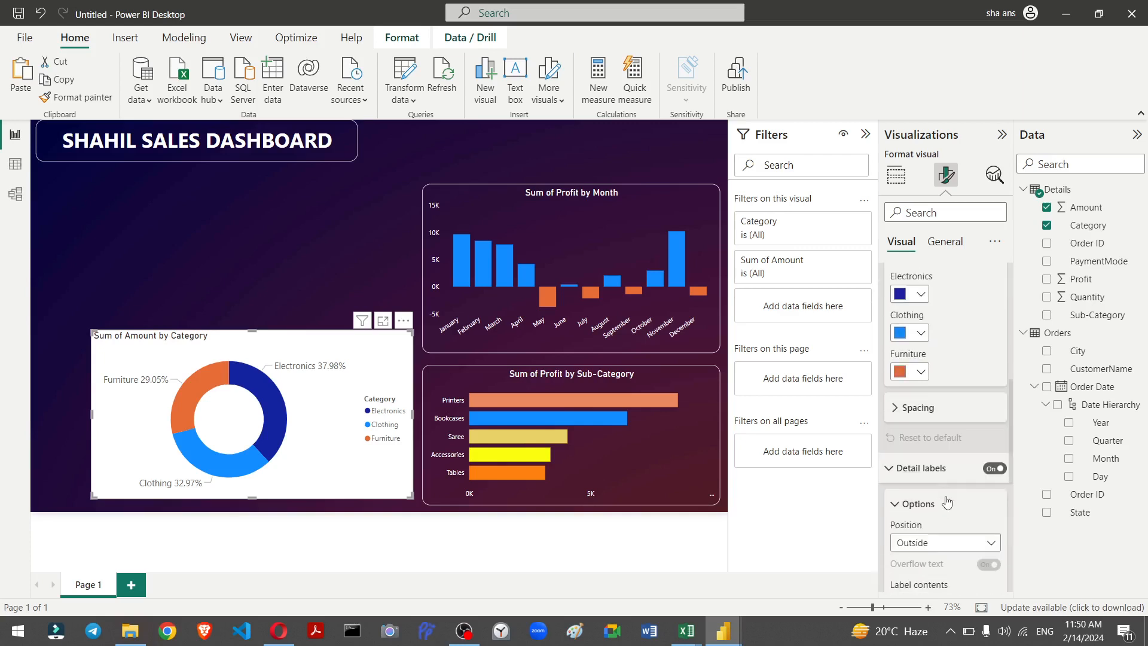
pyautogui.click(996, 464)
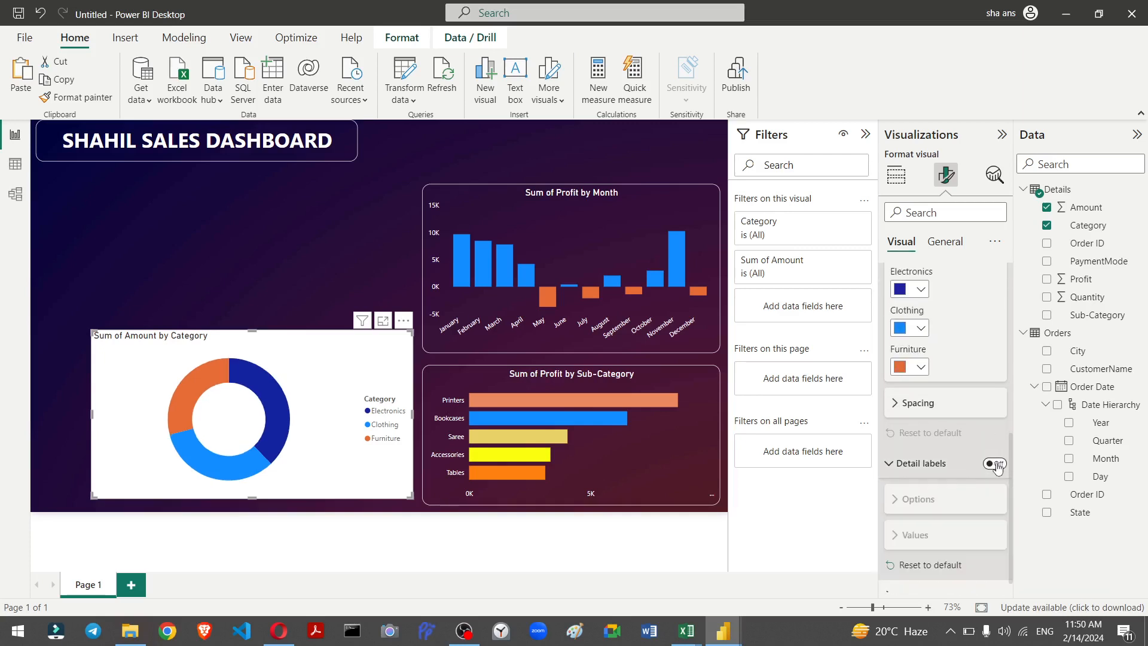
pyautogui.click(995, 465)
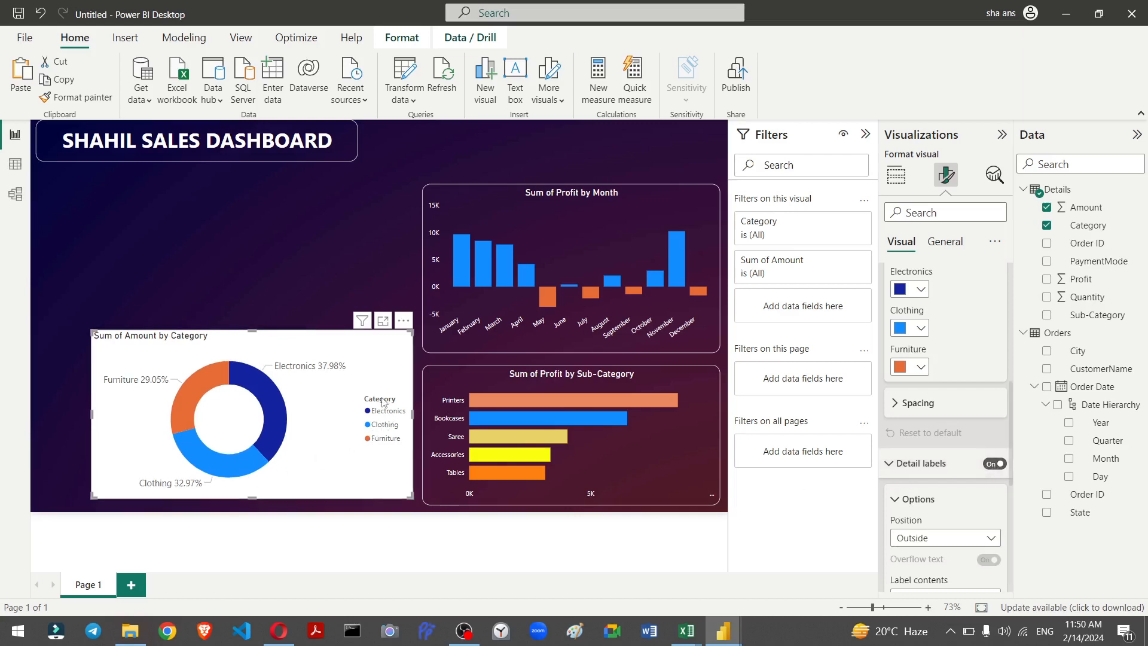
# Step: Turn off the donut chart's legend
pyautogui.scroll(5, 922, 455)
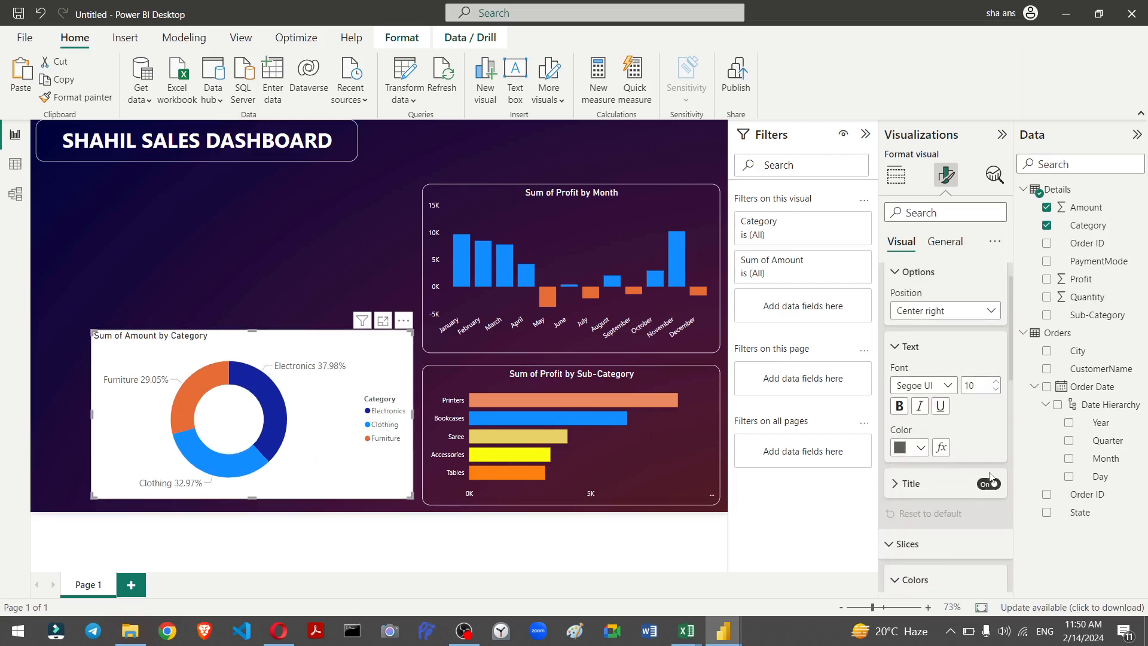
pyautogui.click(896, 486)
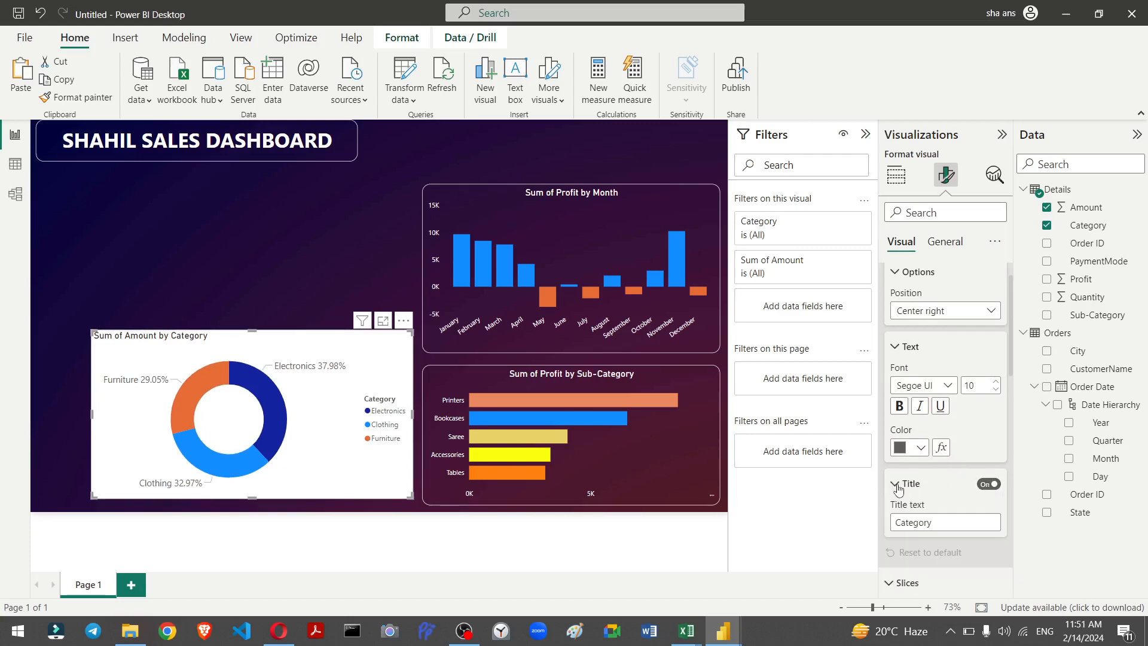
pyautogui.click(896, 486)
pyautogui.scroll(-5, 923, 418)
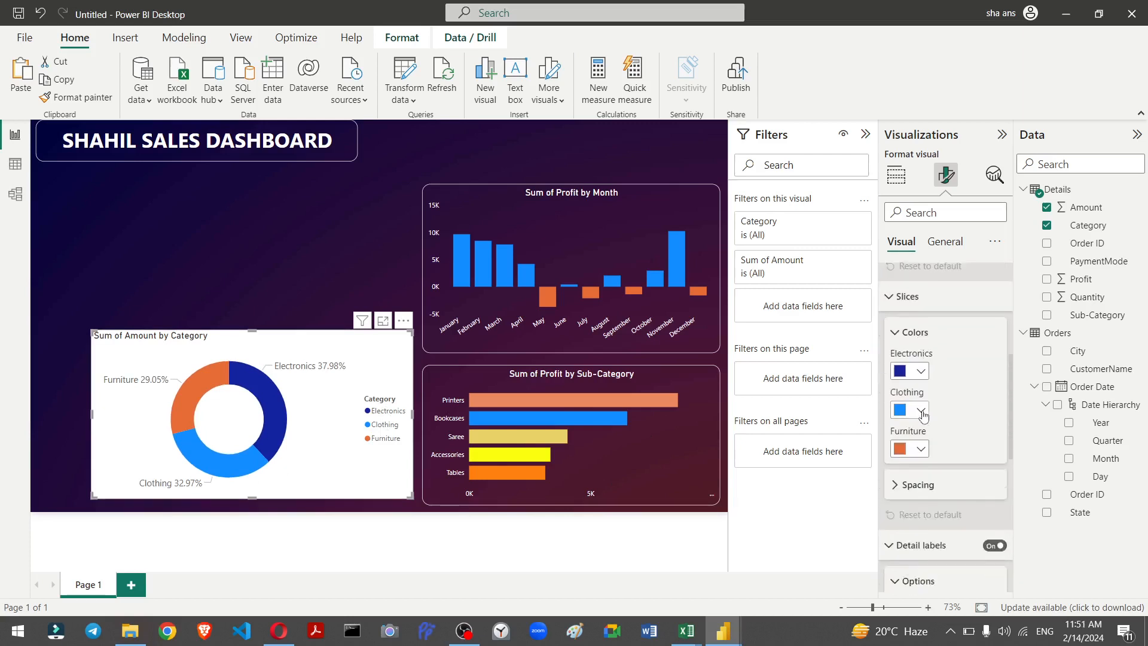
pyautogui.scroll(5, 945, 359)
pyautogui.hotkey('shift', '/')
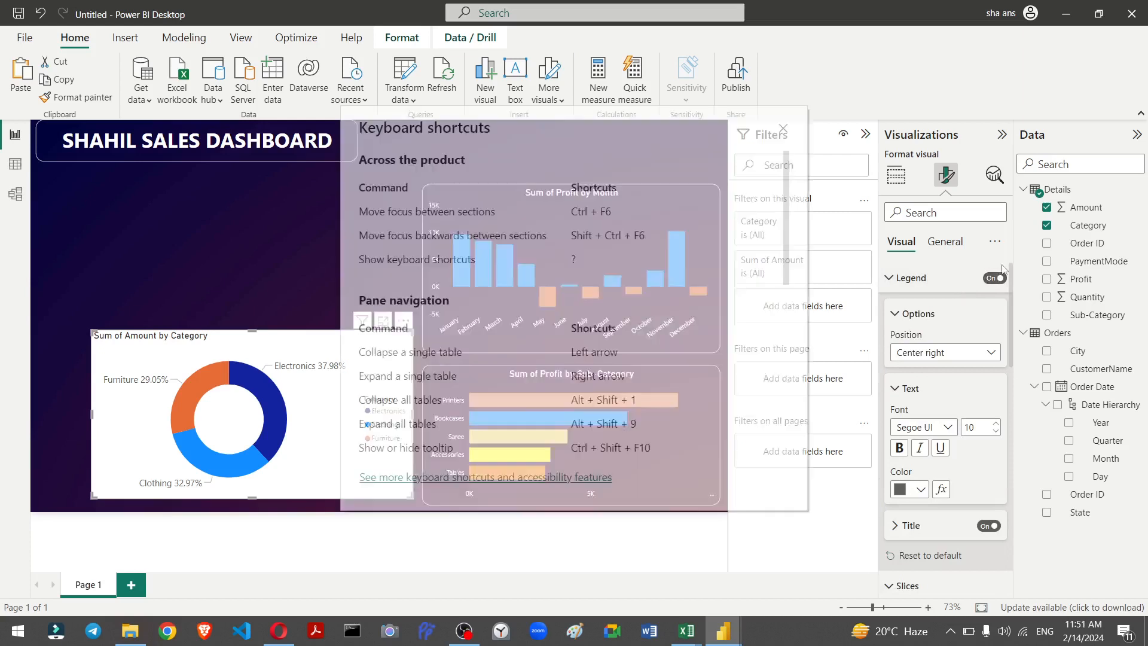
pyautogui.click(782, 129)
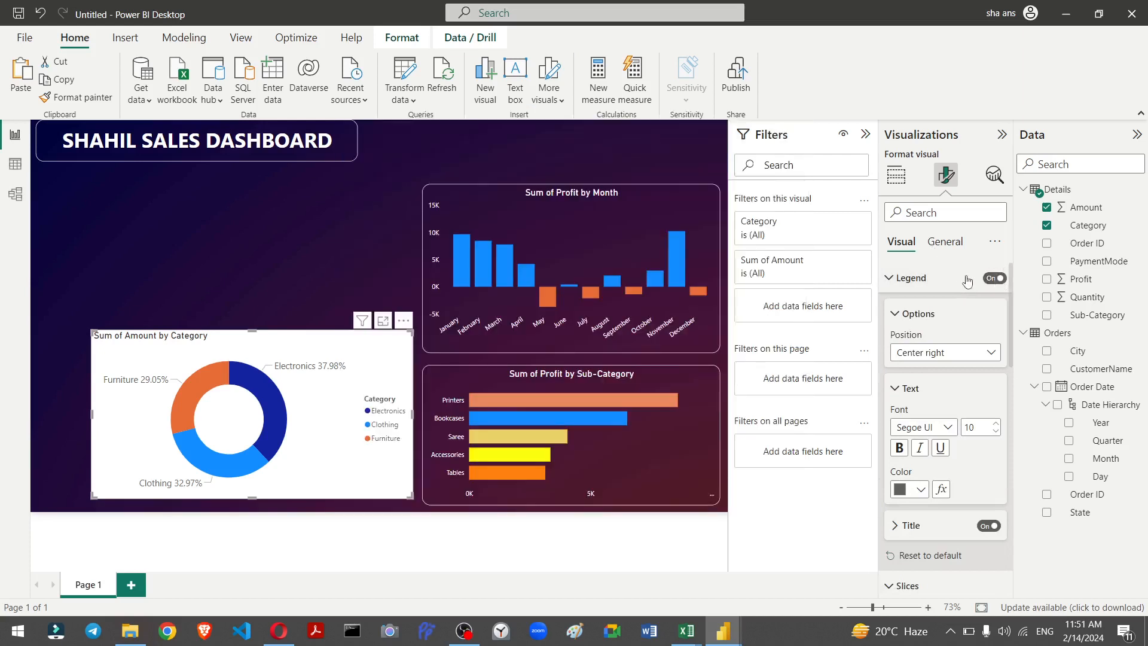
pyautogui.click(990, 281)
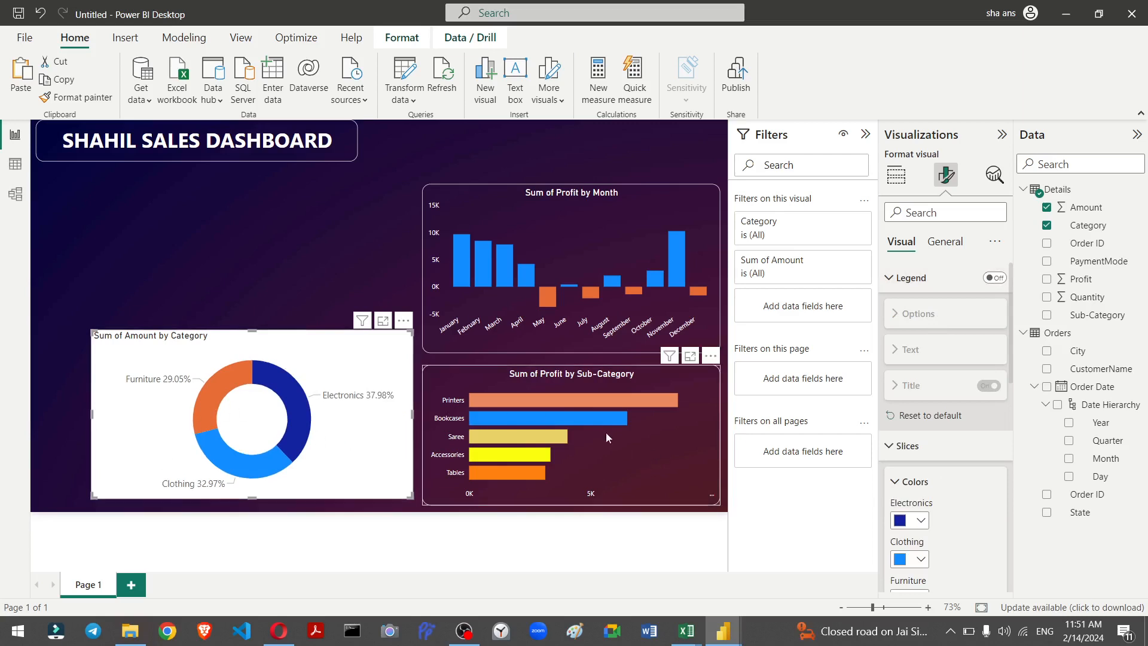
# Step: Copy the sub-category bar chart's formatting onto the donut chart with Format Painter
pyautogui.click(622, 456)
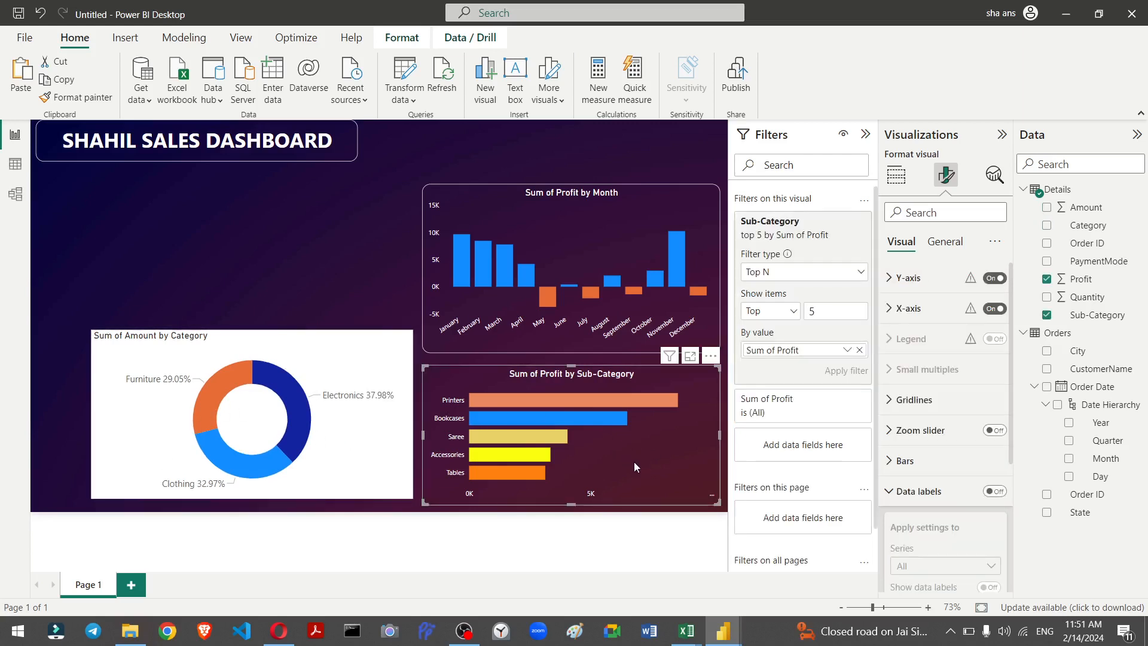
pyautogui.click(83, 98)
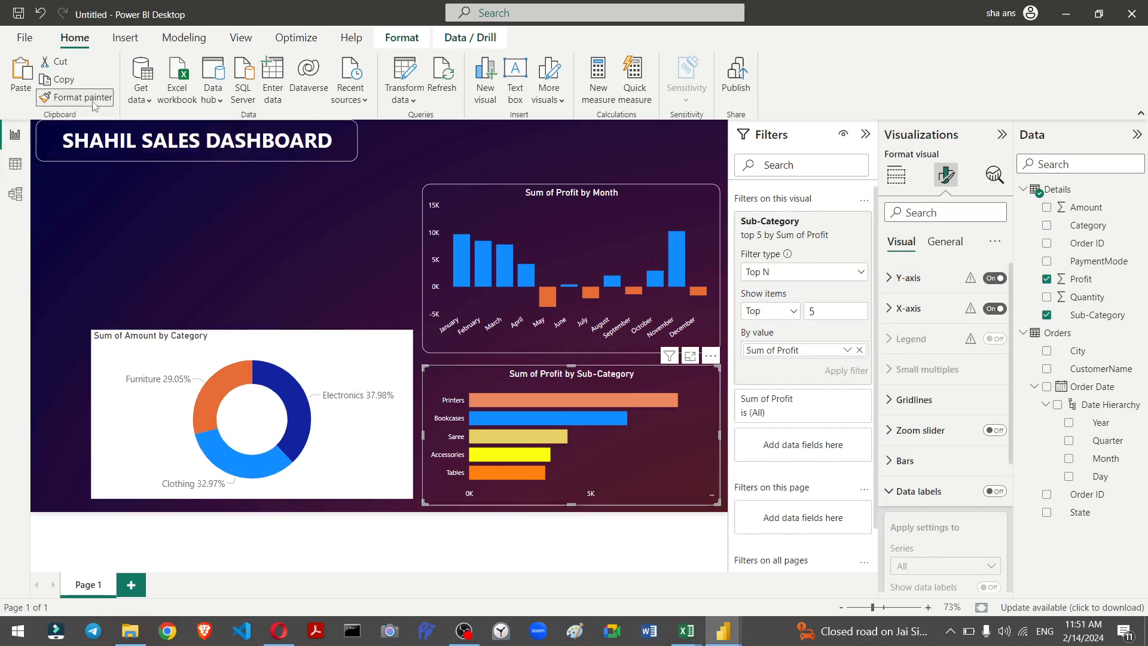
pyautogui.click(136, 350)
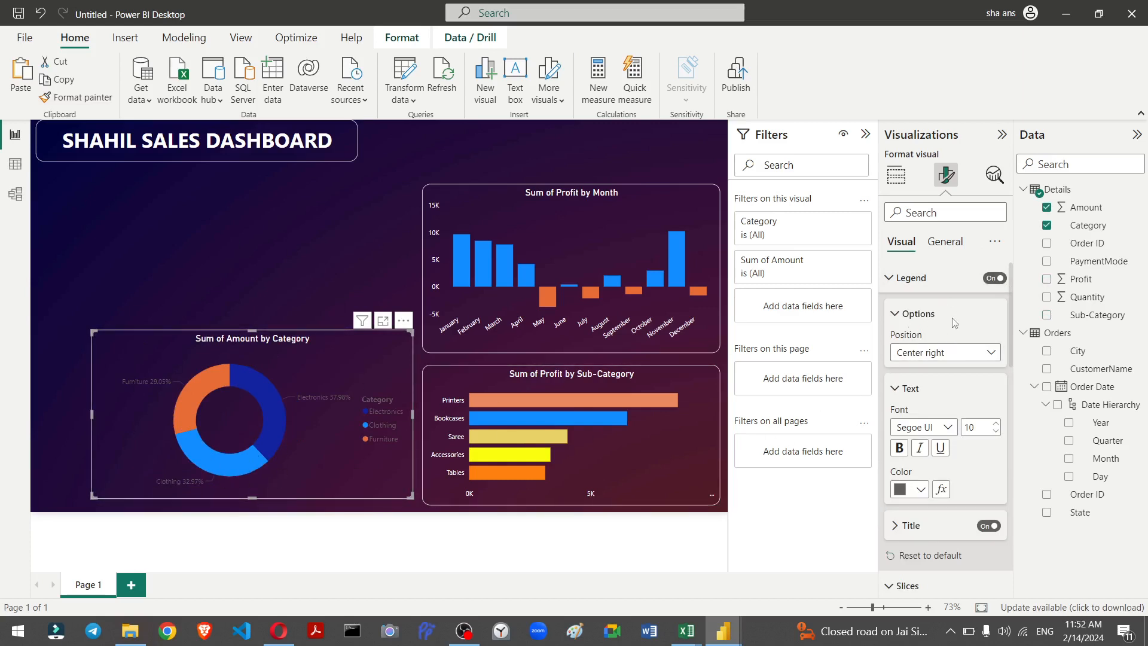
# Step: Turn off the donut chart's legend and set its detail label values' colour to white
pyautogui.click(993, 278)
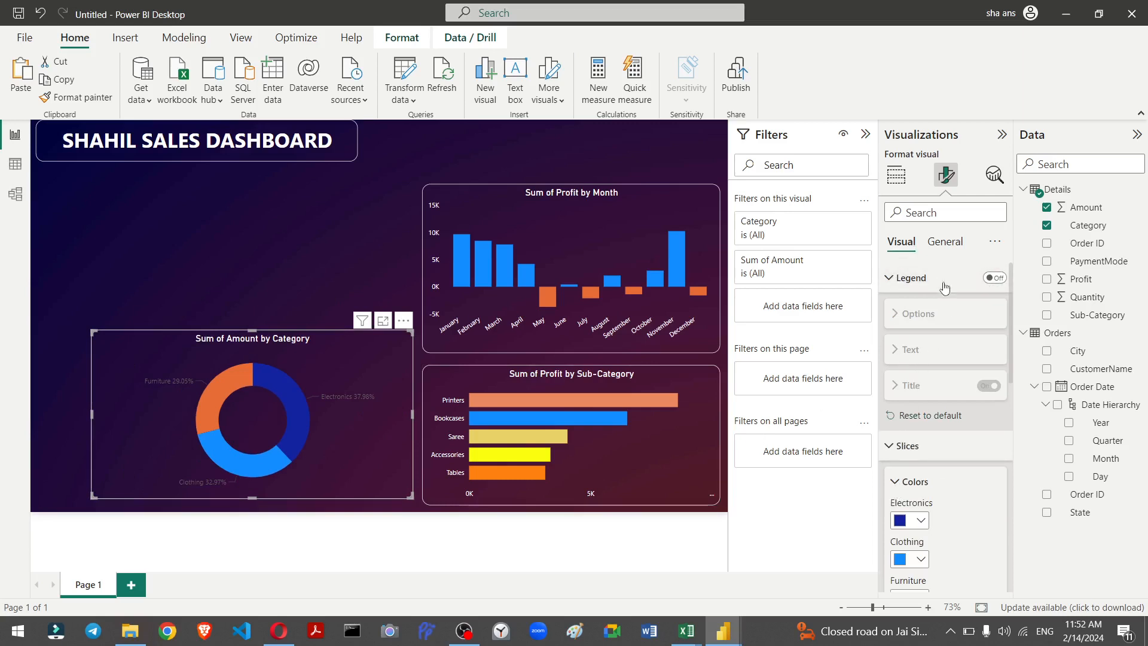
pyautogui.scroll(-5, 903, 418)
pyautogui.scroll(-3, 903, 465)
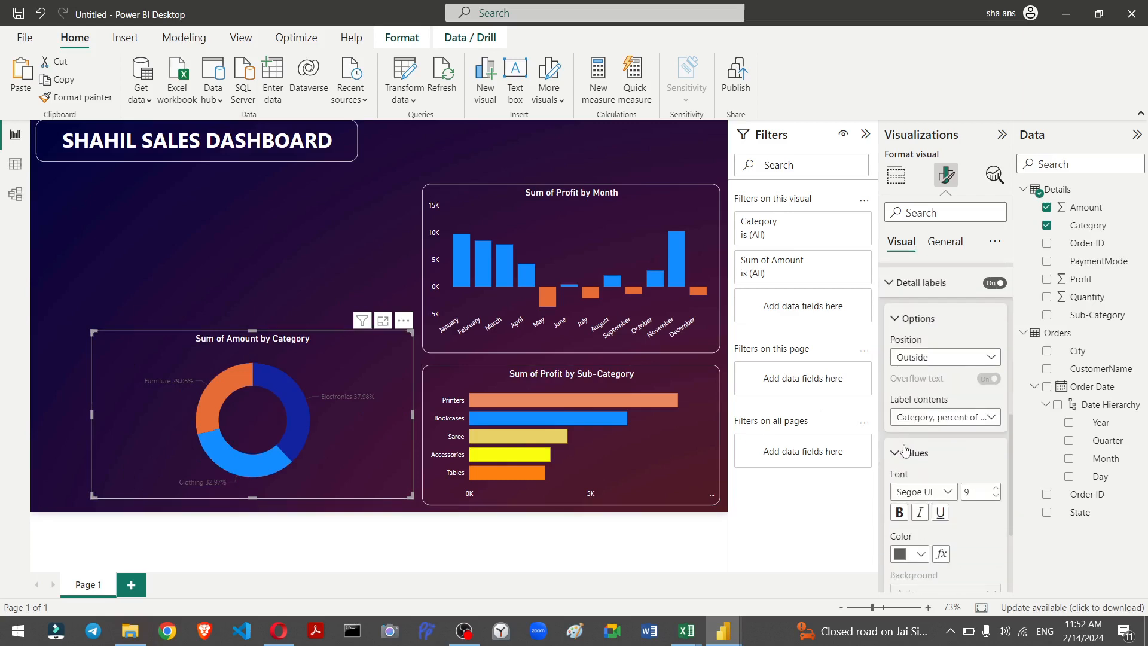
pyautogui.click(922, 555)
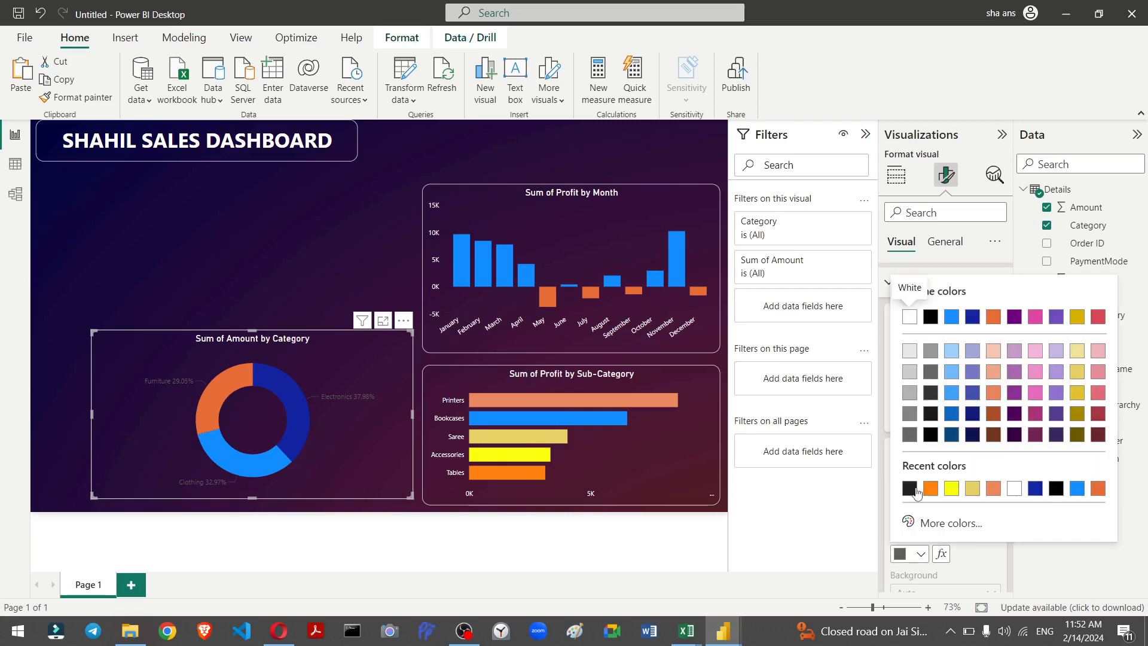
pyautogui.click(1012, 489)
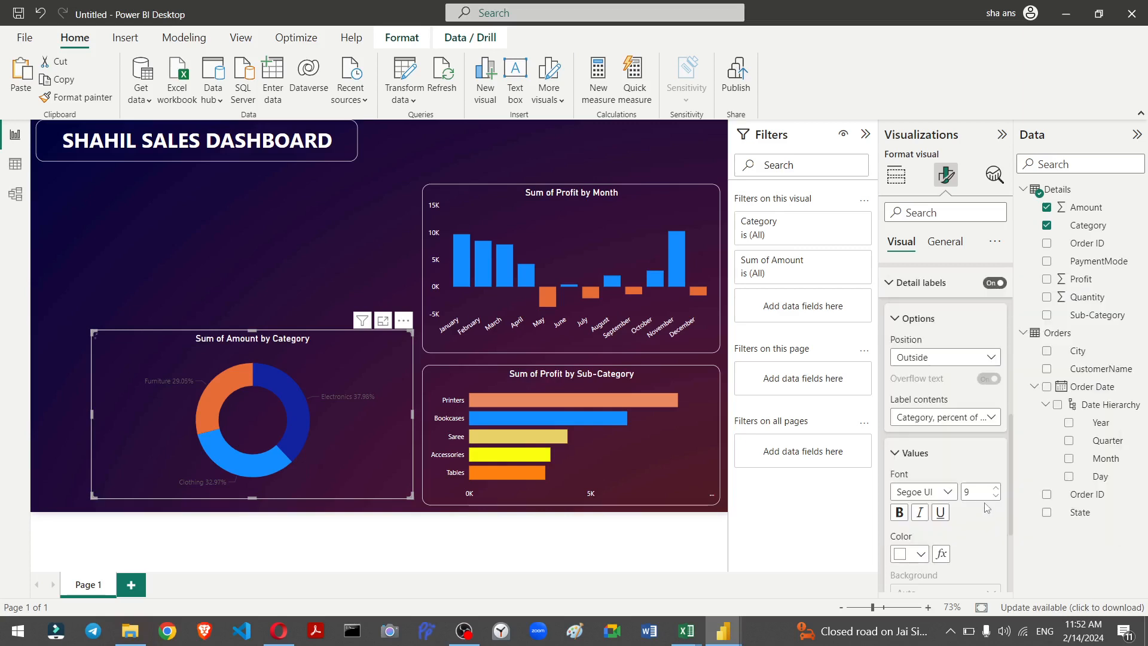
# Step: Move the category donut chart beside the sub-category bar chart in the lower middle of the page
pyautogui.scroll(-3, 966, 492)
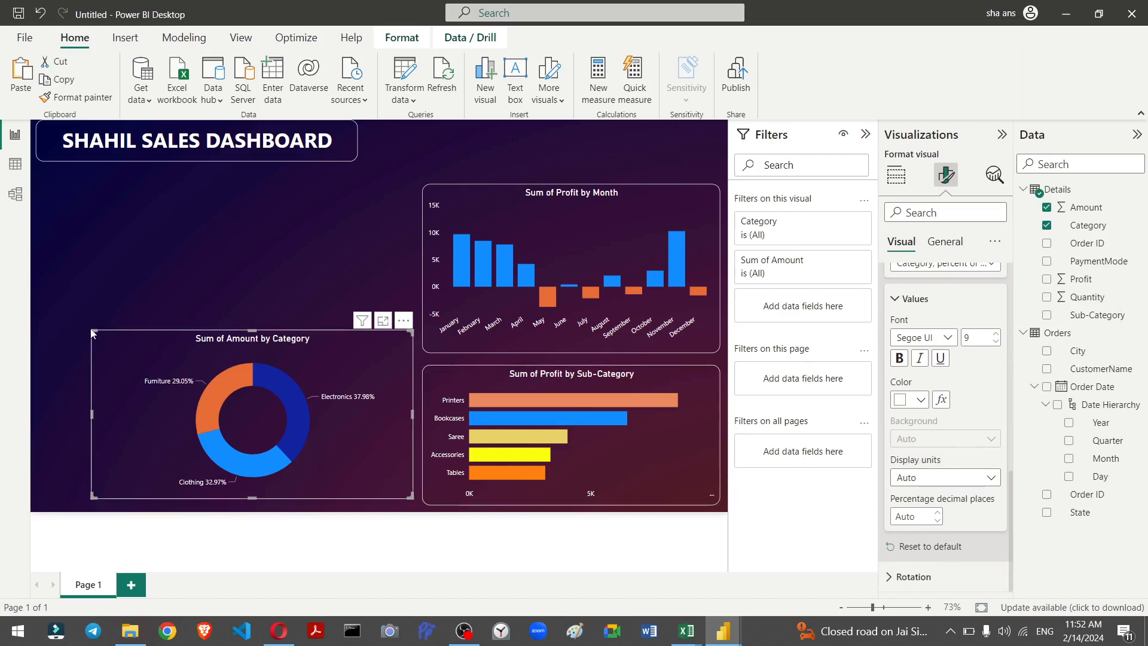
pyautogui.moveTo(140, 338); pyautogui.dragTo(216, 365)
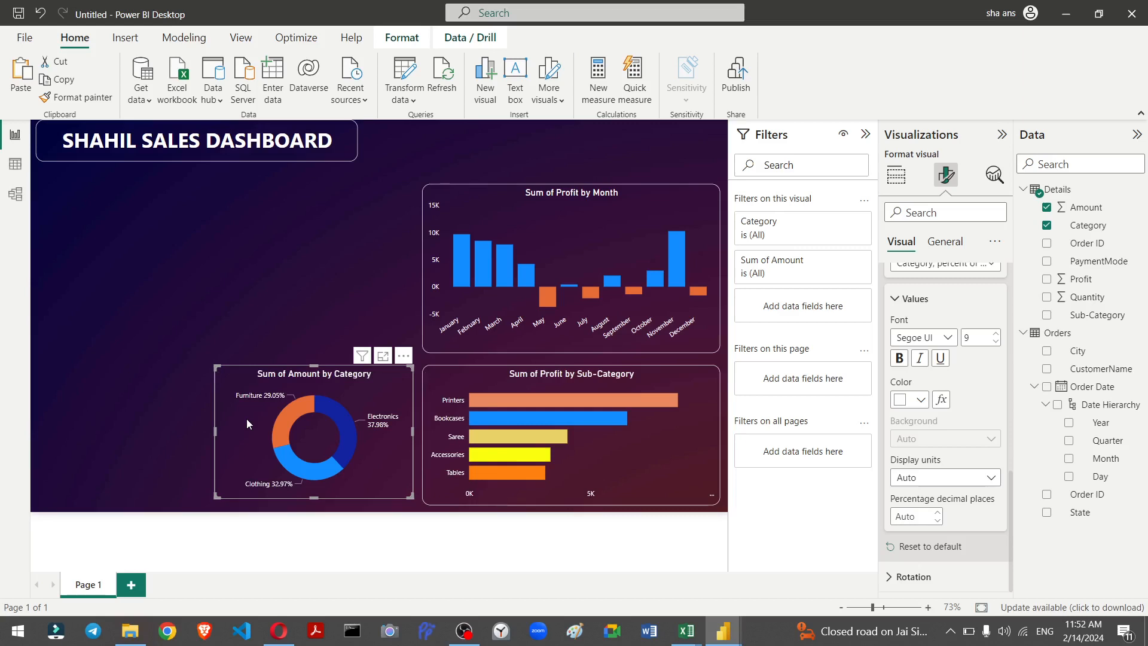
pyautogui.hotkey('shift', '/')
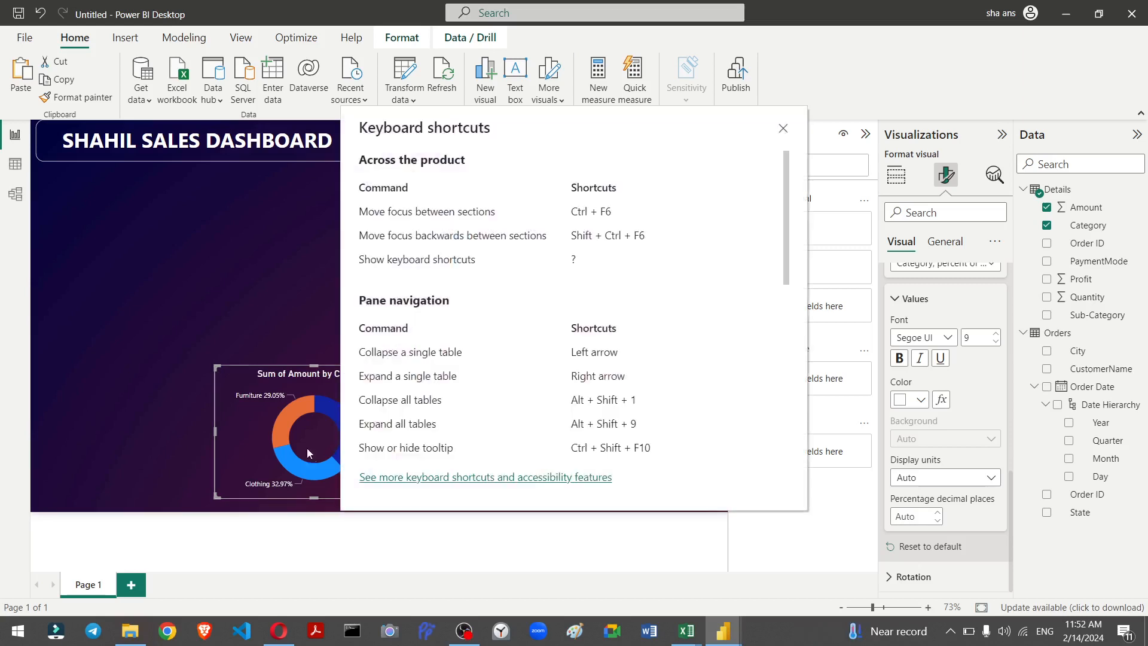
pyautogui.click(783, 128)
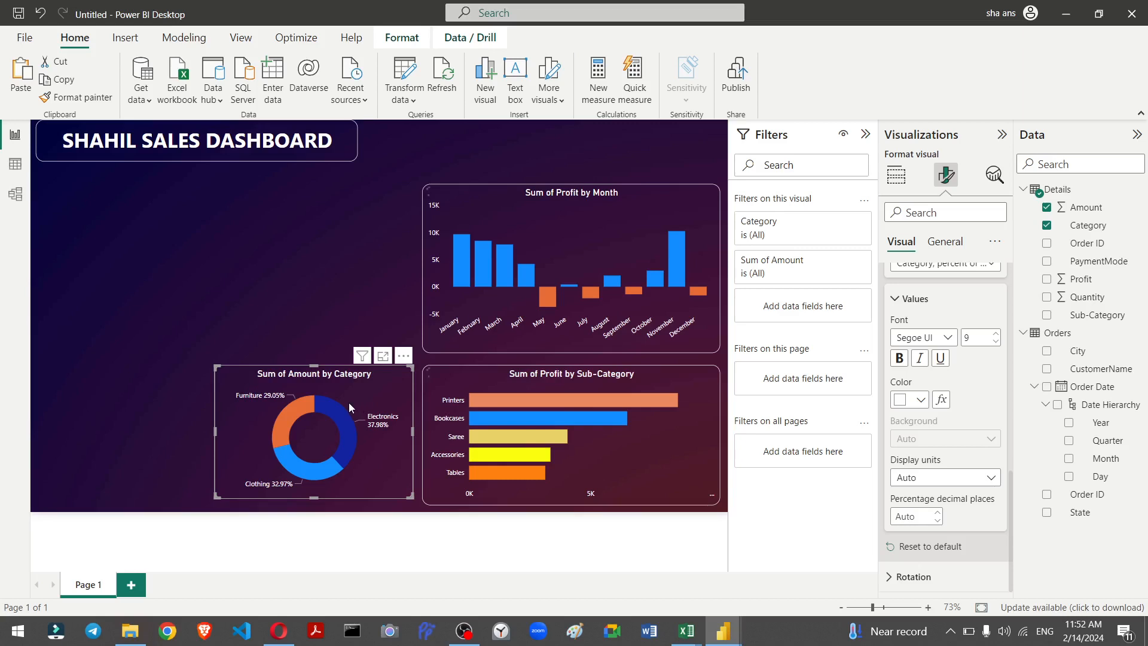
# Step: Paste a copy of the donut chart and place it above the category donut
pyautogui.hotkey('ctrl', 'v')
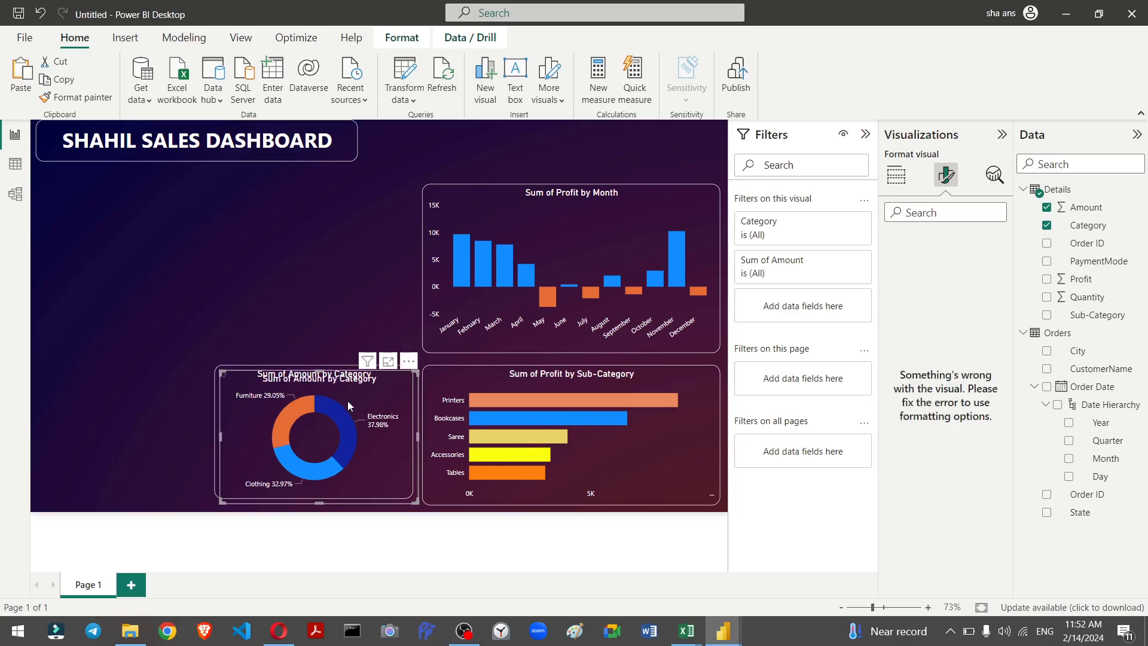
pyautogui.moveTo(348, 306); pyautogui.dragTo(340, 247)
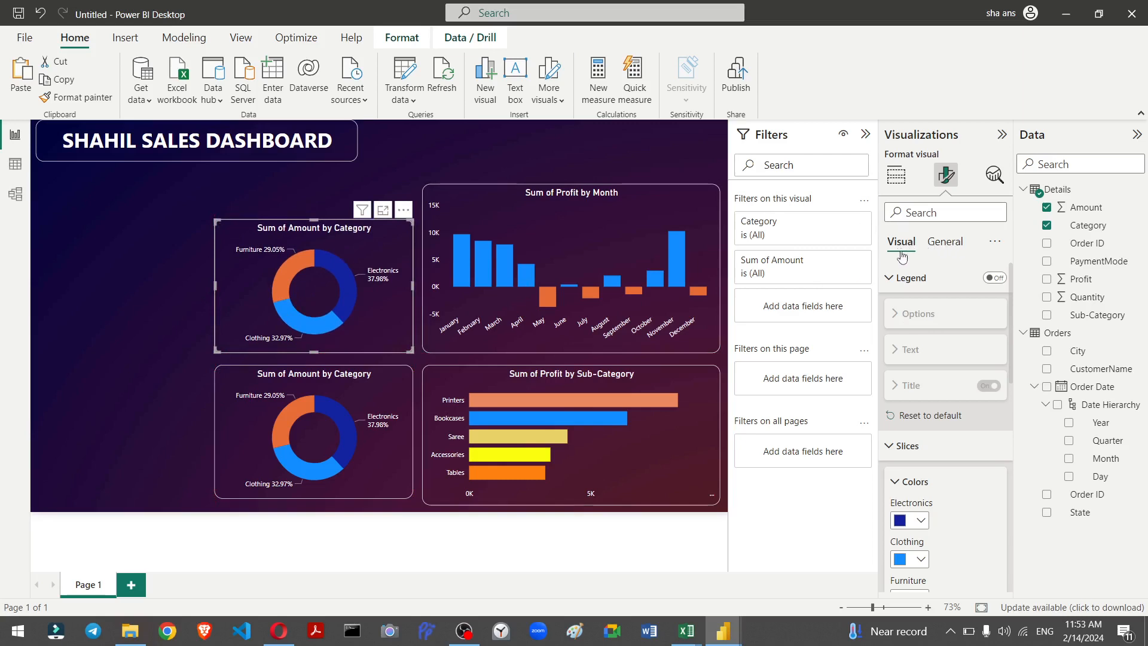
# Step: Replace the copied donut chart's Category legend with PaymentMode
pyautogui.scroll(-10, 902, 335)
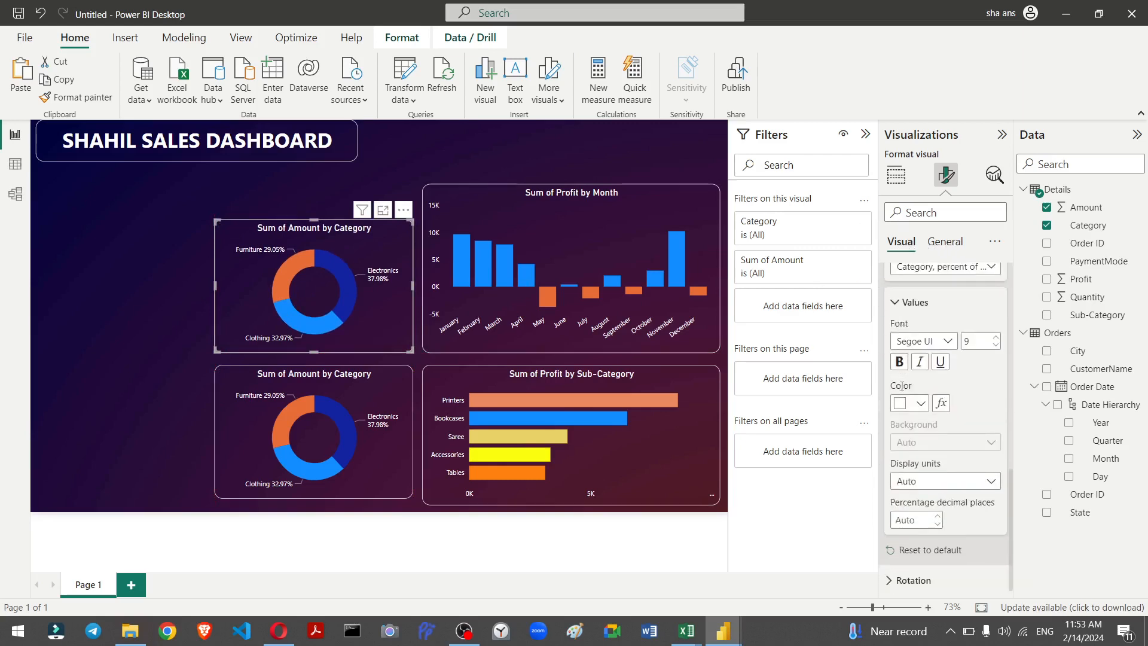
pyautogui.scroll(10, 901, 383)
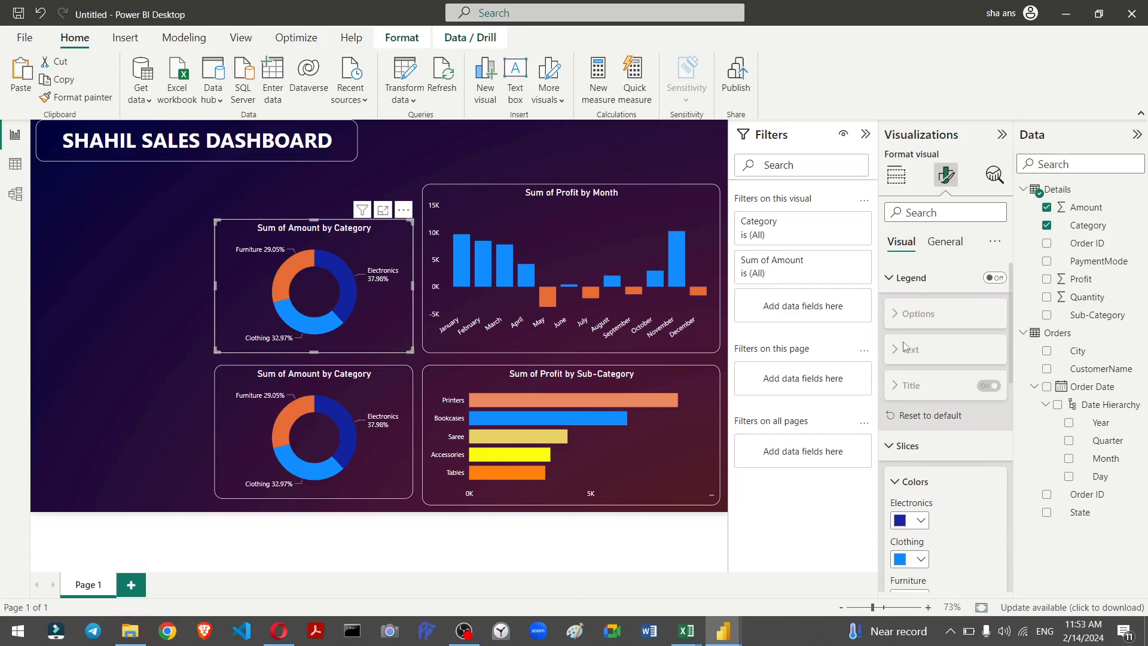
pyautogui.click(896, 175)
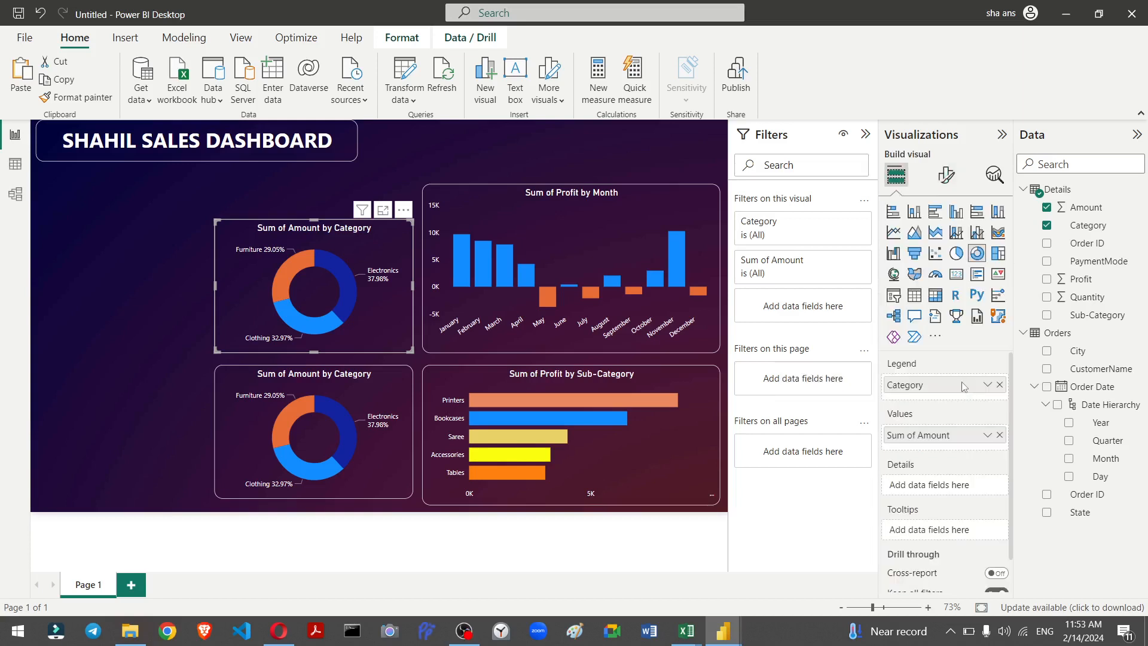
pyautogui.hotkey('shift', '/')
pyautogui.click(784, 128)
pyautogui.click(997, 387)
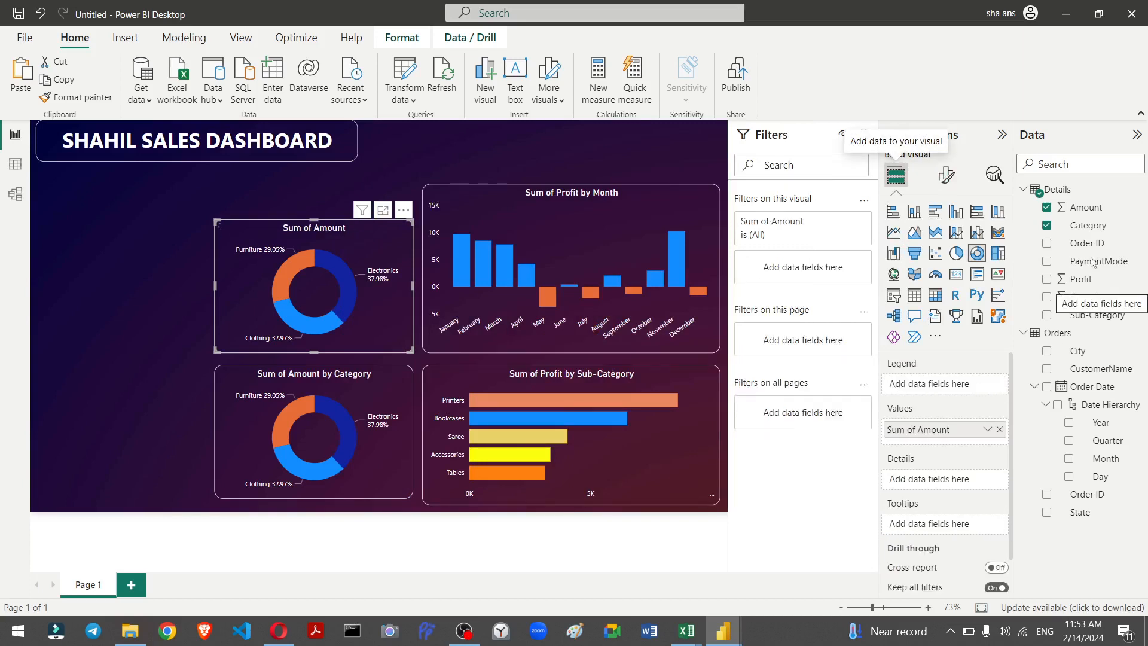
pyautogui.moveTo(1092, 263); pyautogui.dragTo(958, 387)
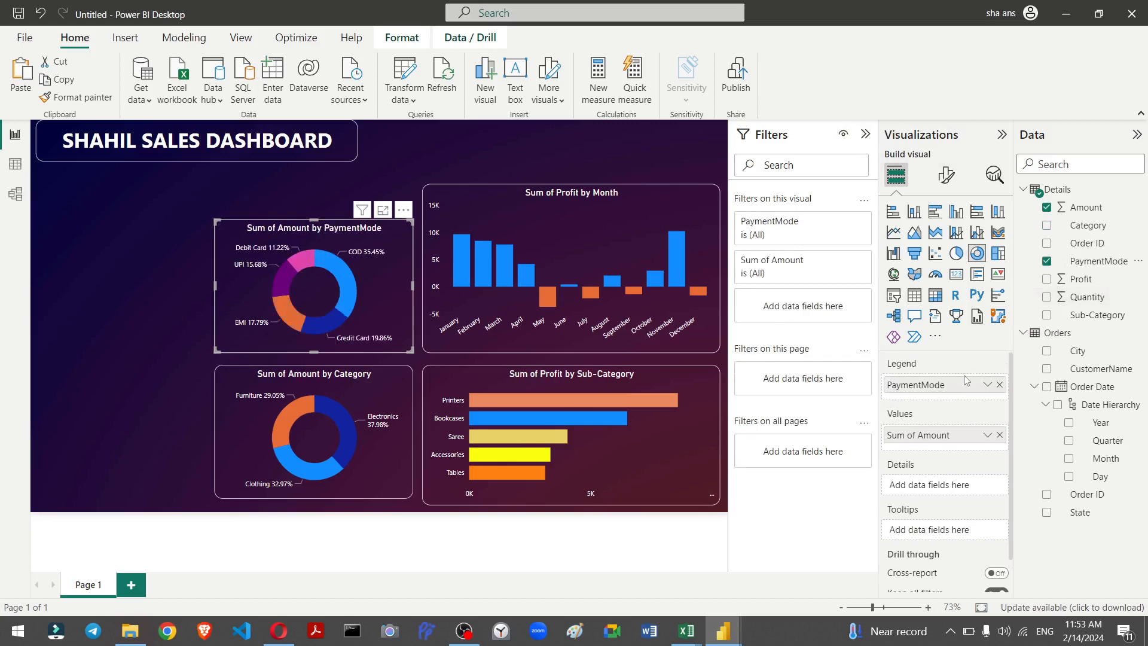
# Step: Replace the copied donut chart's values with Quantity instead of Amount
pyautogui.scroll(-1, 959, 387)
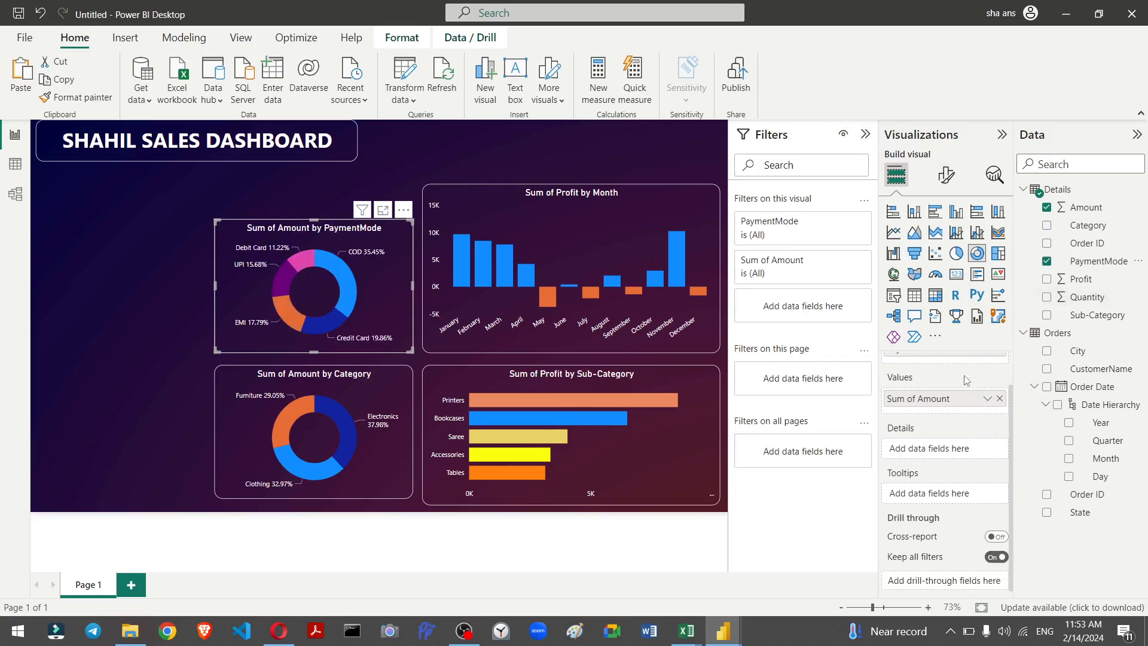
pyautogui.click(1000, 398)
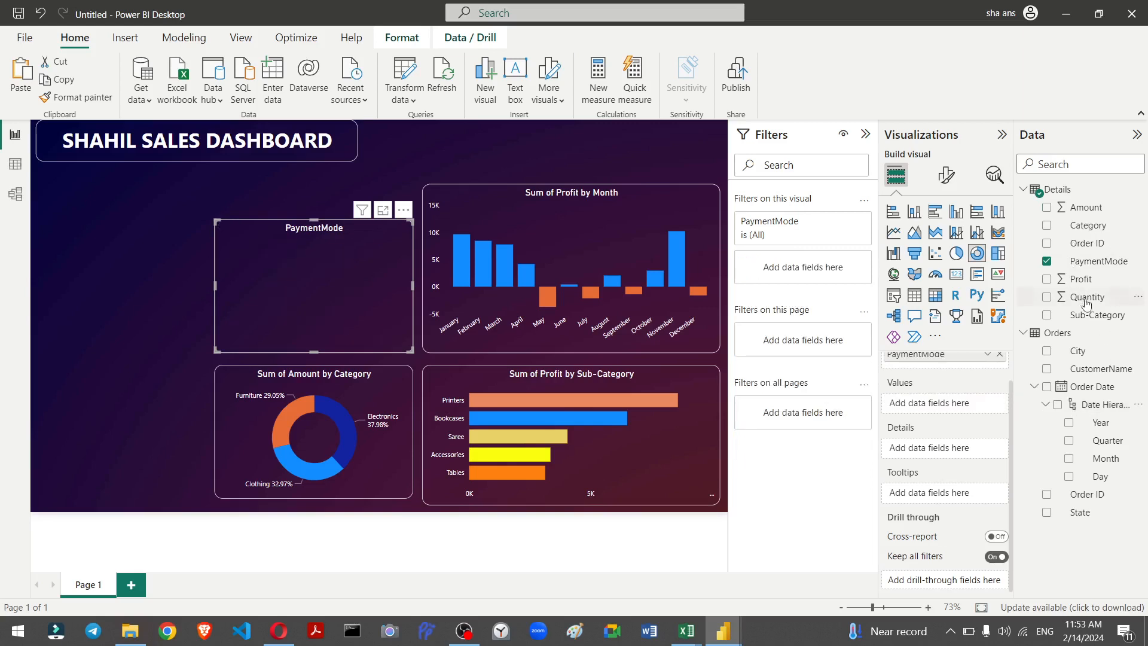
pyautogui.moveTo(1087, 297); pyautogui.dragTo(946, 404)
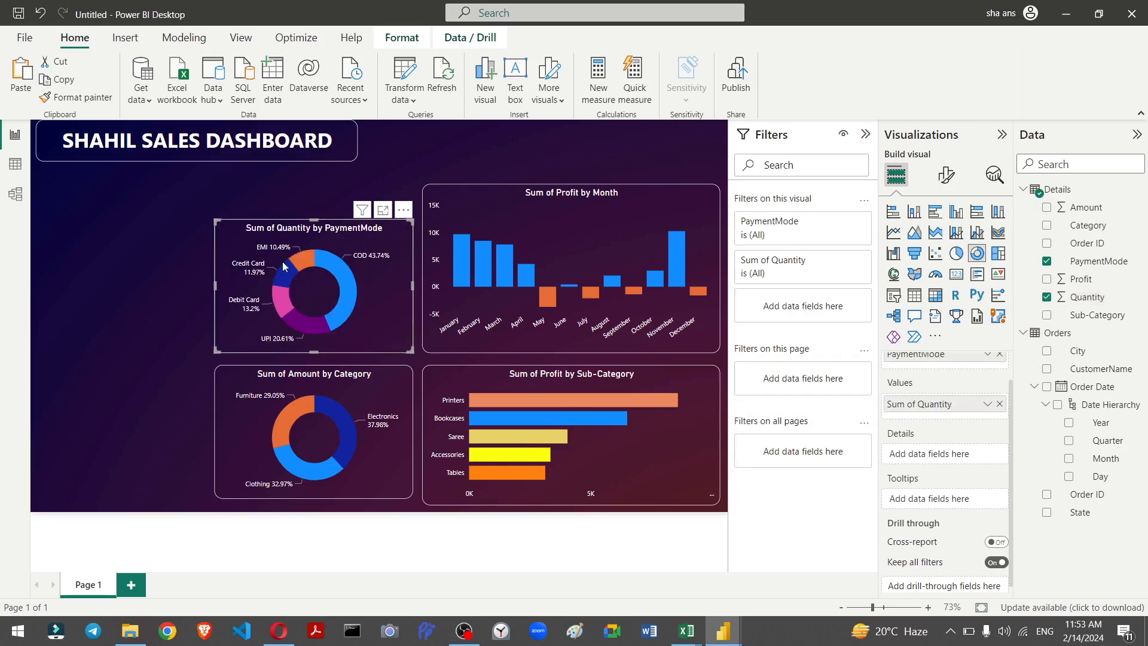
pyautogui.moveTo(344, 316); pyautogui.dragTo(334, 324)
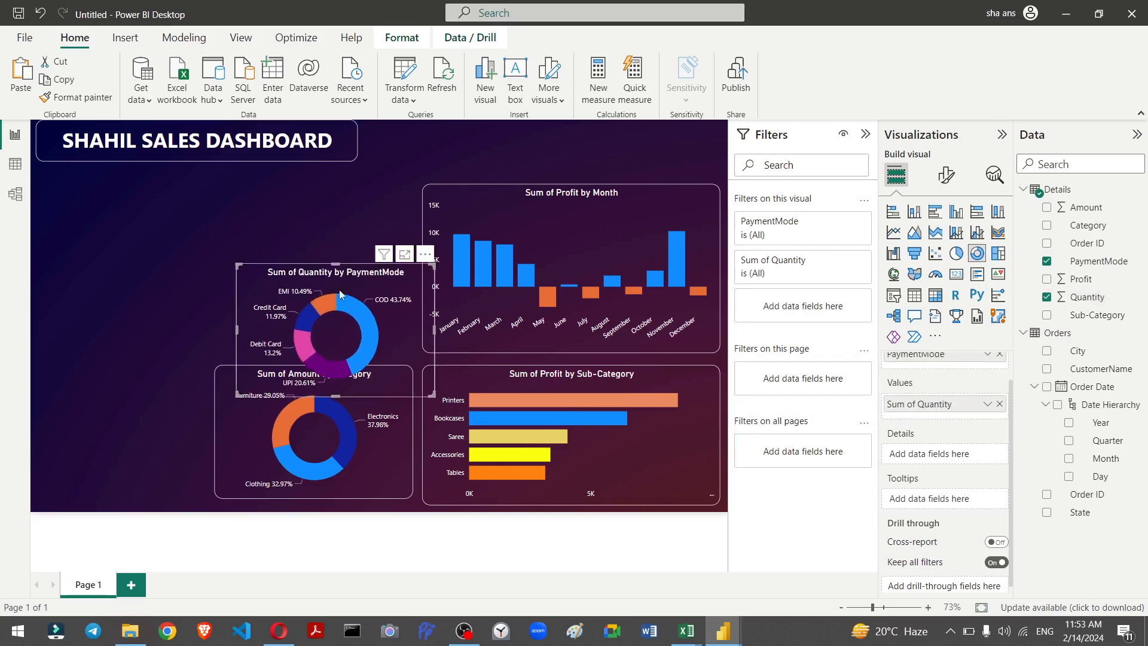
pyautogui.click(319, 244)
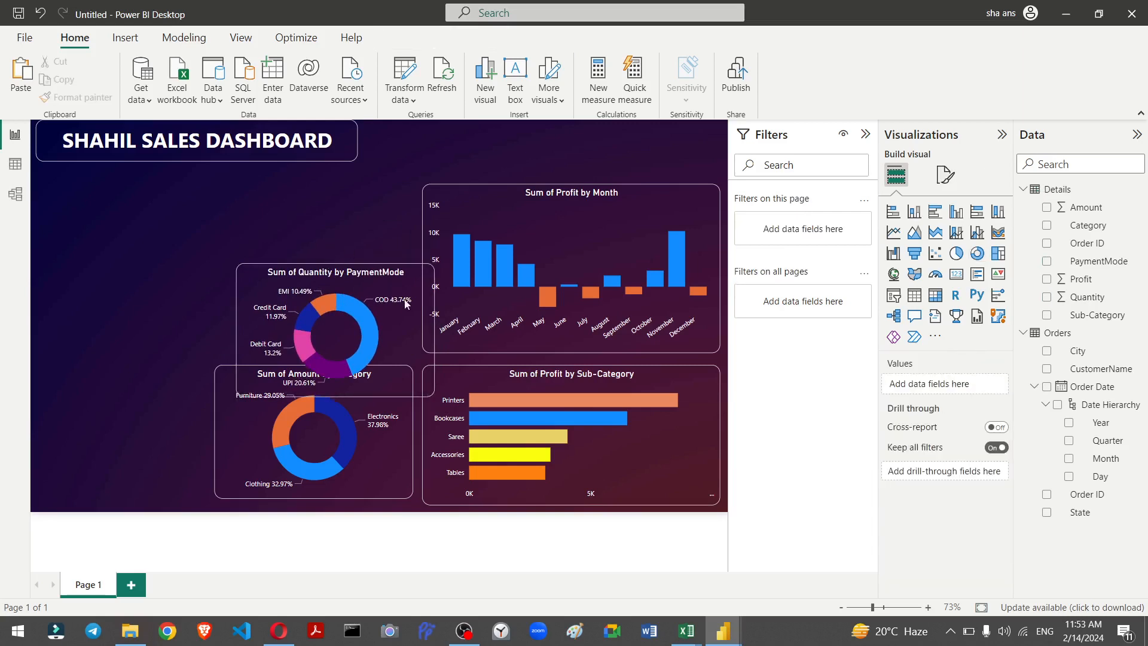
pyautogui.click(426, 299)
pyautogui.moveTo(425, 299); pyautogui.dragTo(403, 255)
pyautogui.click(78, 293)
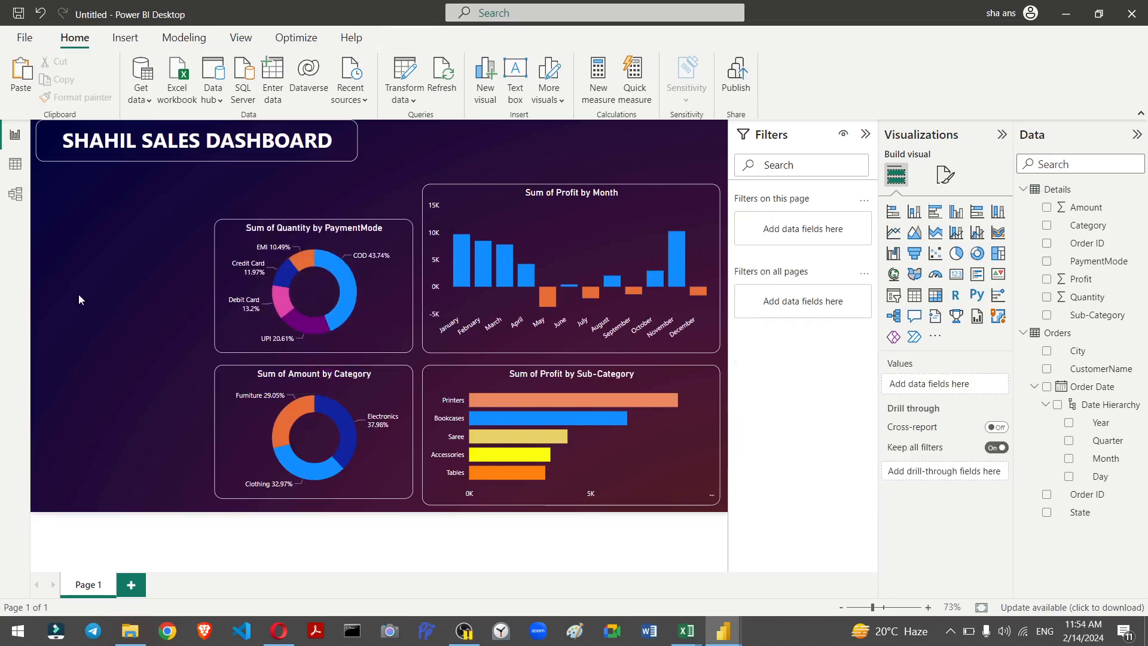
pyautogui.hotkey('shift', '/')
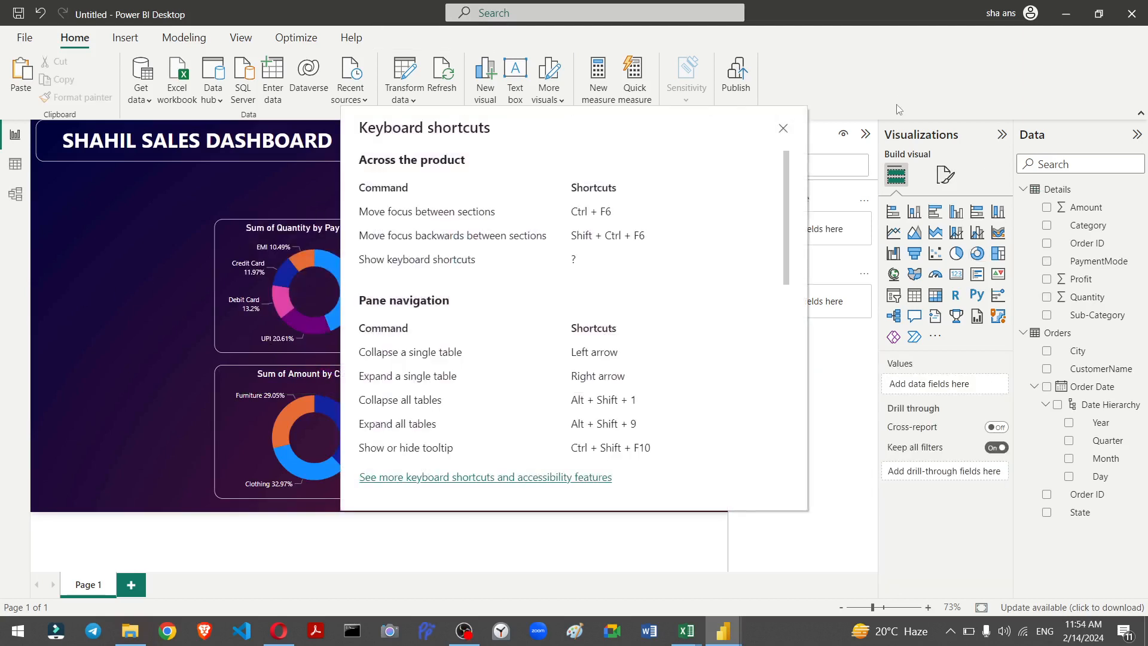
pyautogui.click(784, 130)
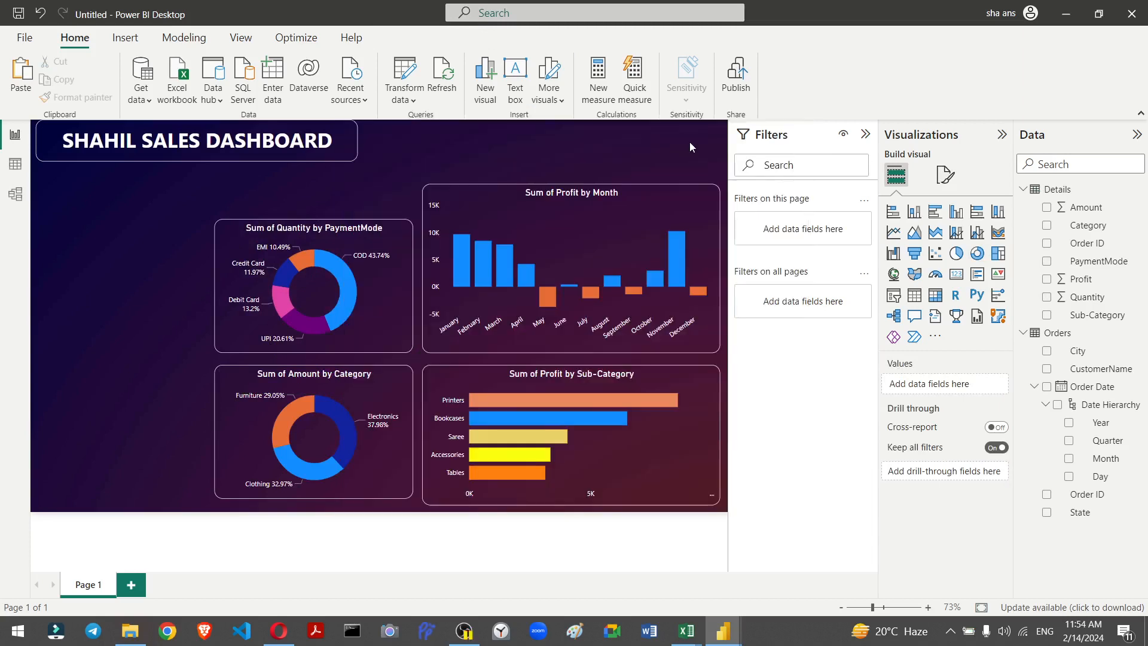
pyautogui.hotkey('shift', '/')
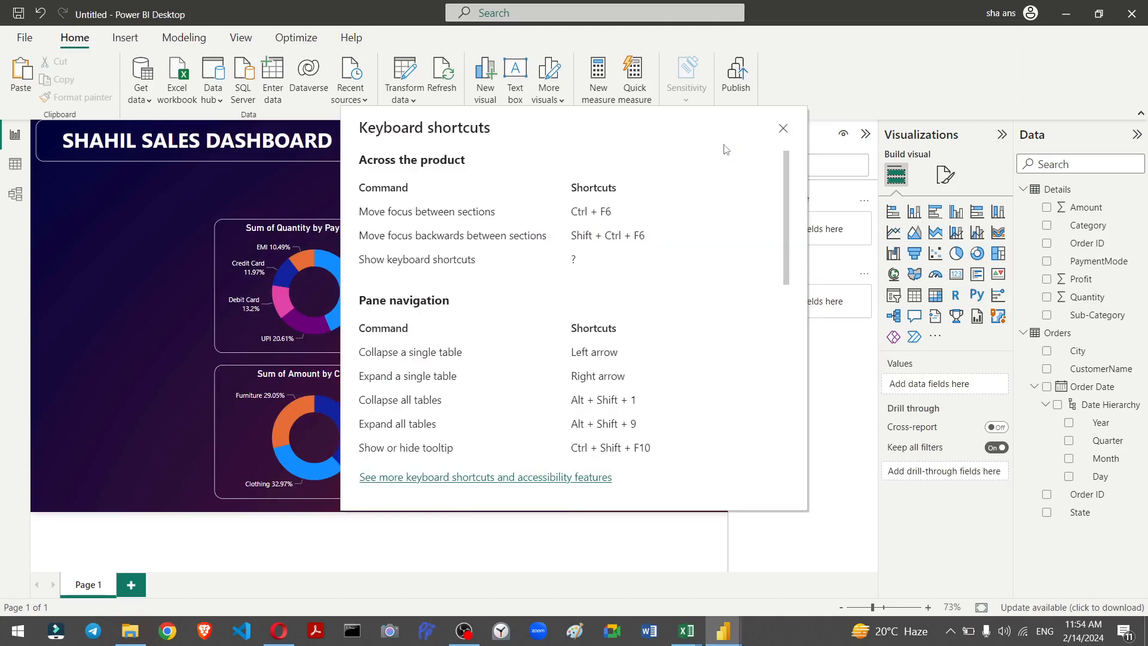
pyautogui.click(783, 129)
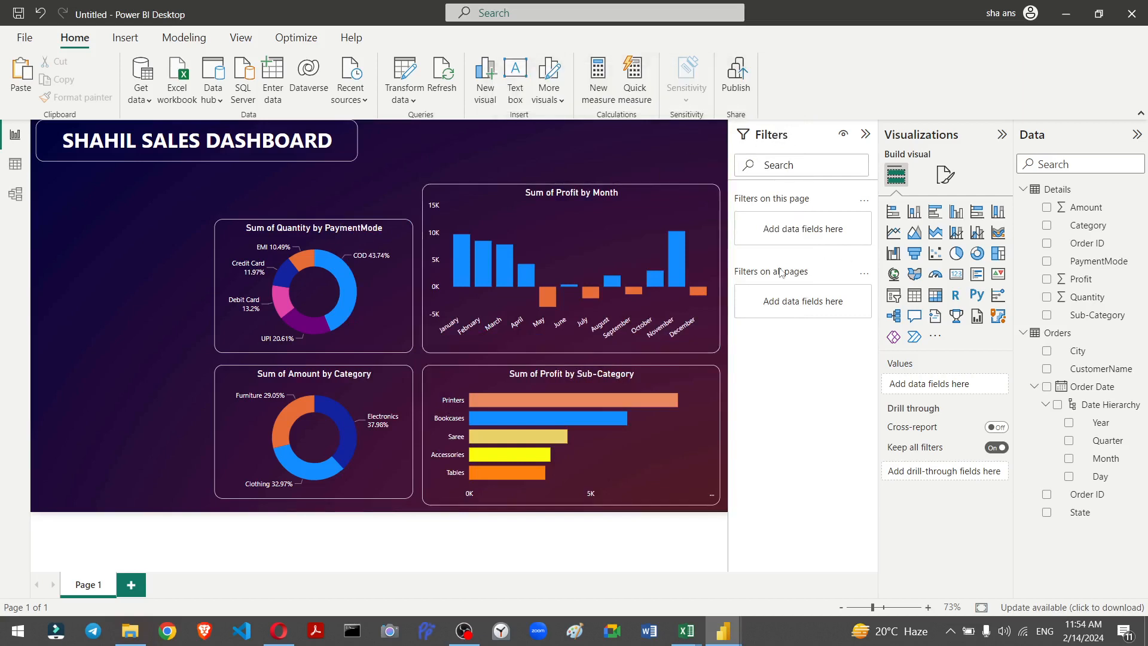
# Step: Insert a stacked column chart at the upper left with City on the X-axis and Amount on the Y-axis
pyautogui.click(914, 212)
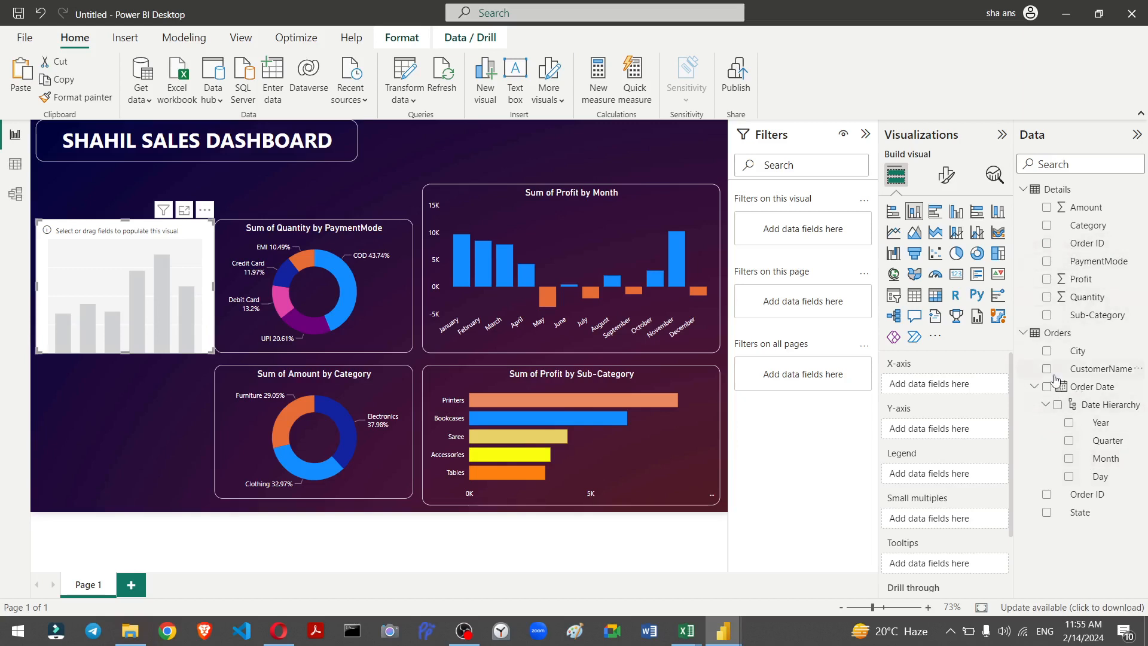
pyautogui.moveTo(1071, 356); pyautogui.dragTo(965, 383)
pyautogui.moveTo(948, 388); pyautogui.dragTo(935, 385)
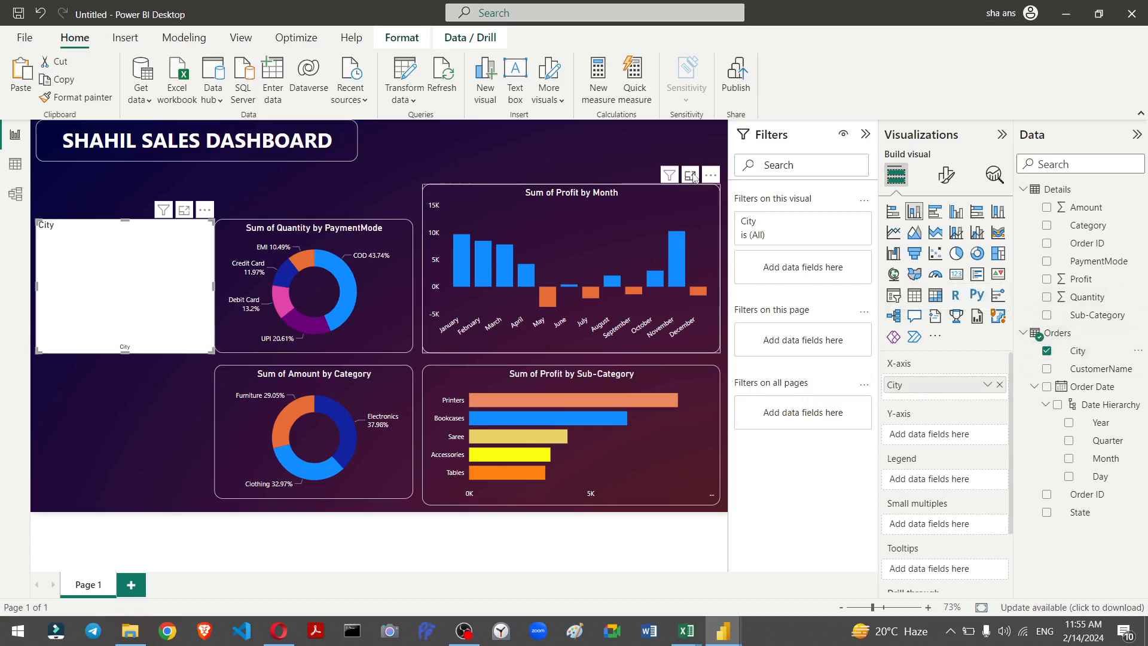
pyautogui.hotkey('shift', '/')
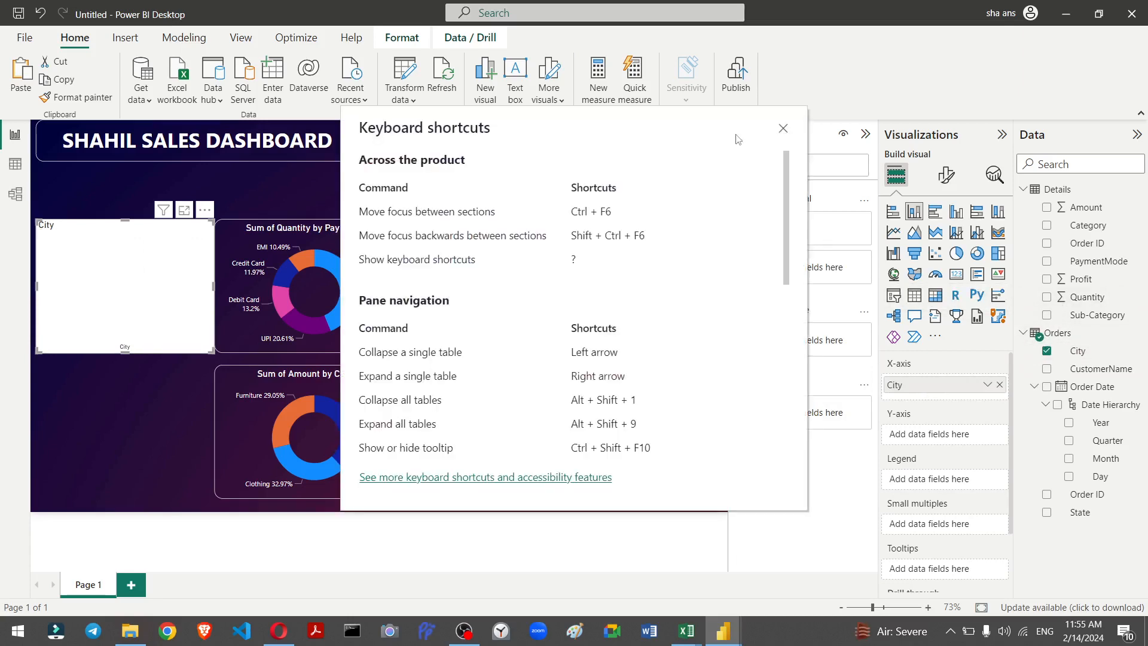
pyautogui.click(784, 131)
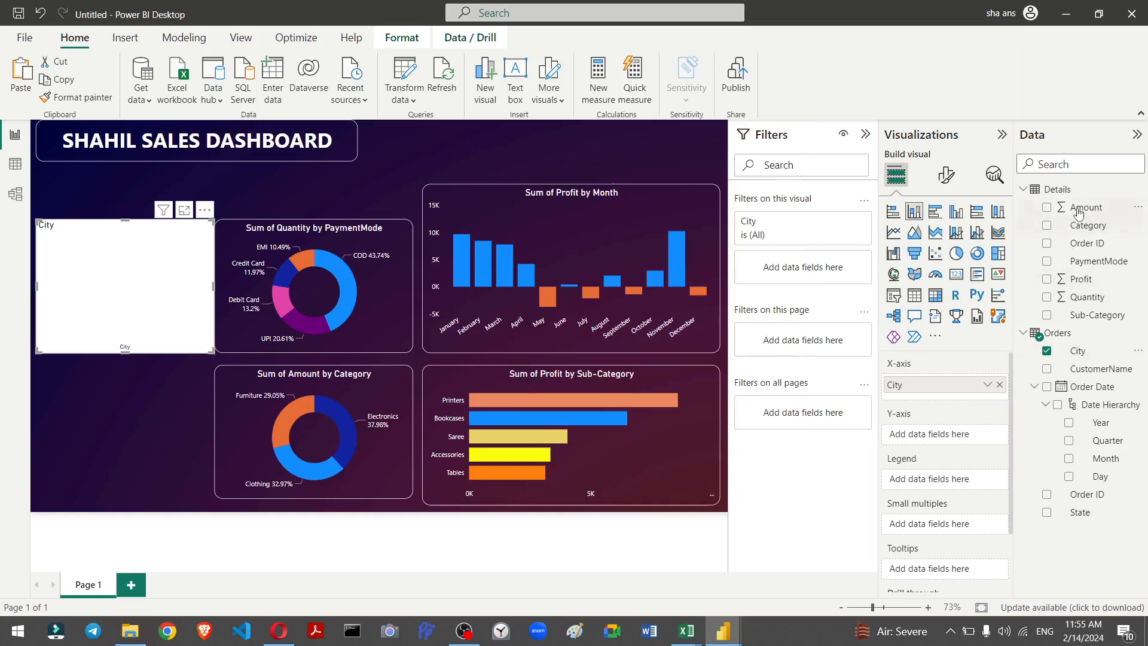
pyautogui.moveTo(1076, 208); pyautogui.dragTo(943, 435)
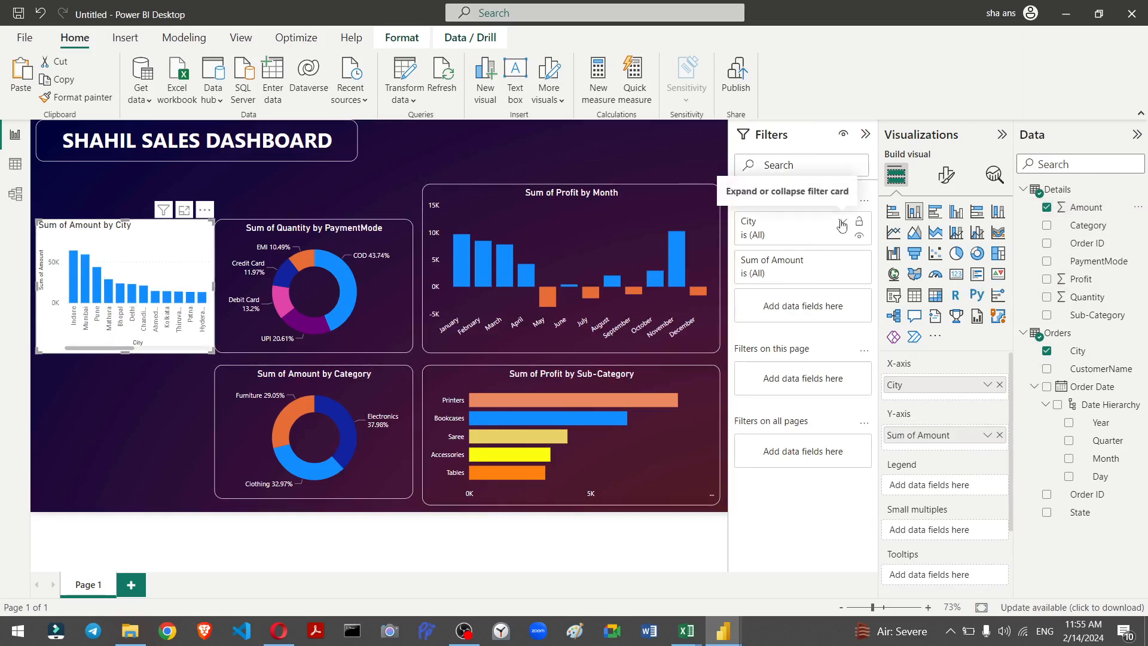
# Step: Filter the city column chart to show the Top N 4 cities by Sum of Amount and apply the filter
pyautogui.click(842, 225)
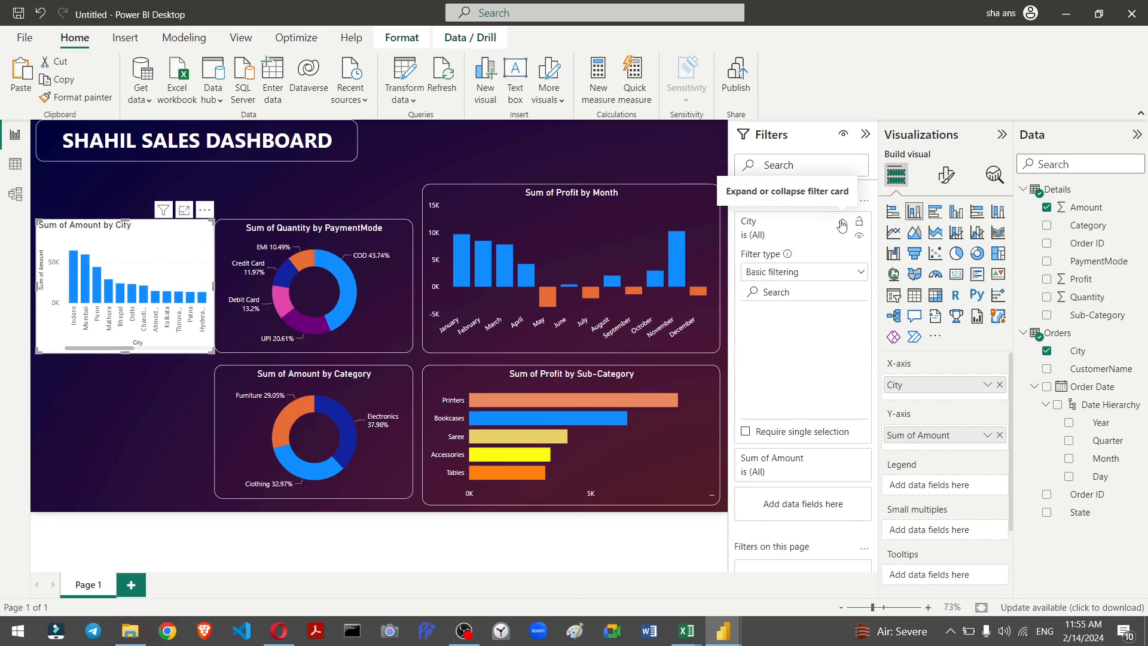
pyautogui.click(783, 274)
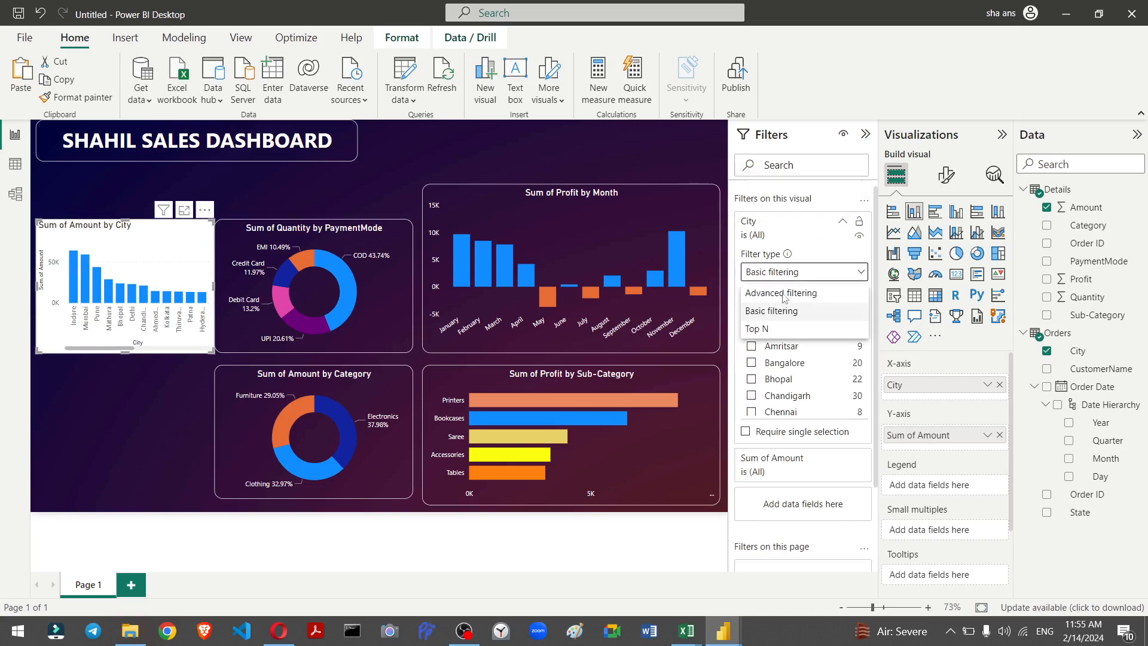
pyautogui.click(781, 328)
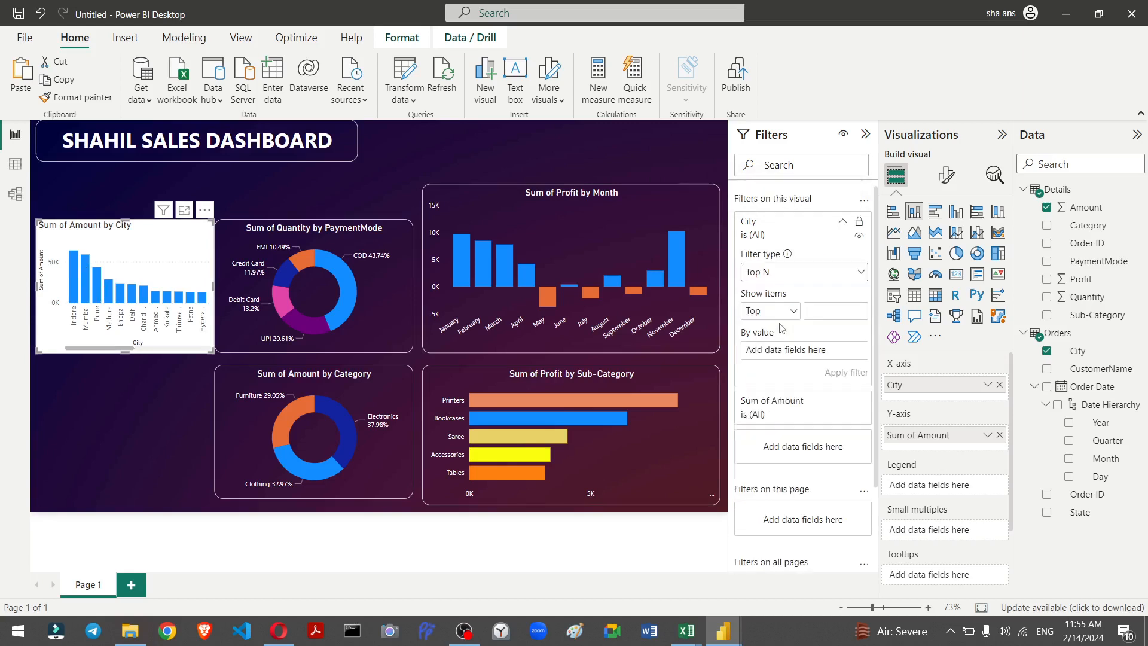
pyautogui.click(814, 311)
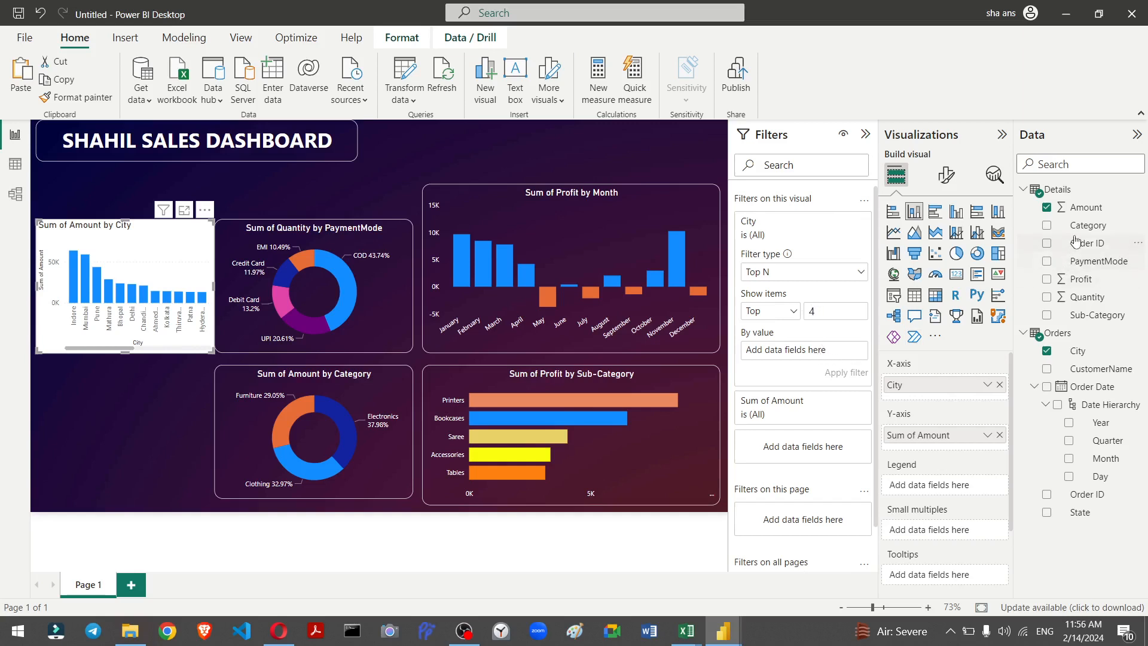
pyautogui.moveTo(954, 291); pyautogui.dragTo(798, 353)
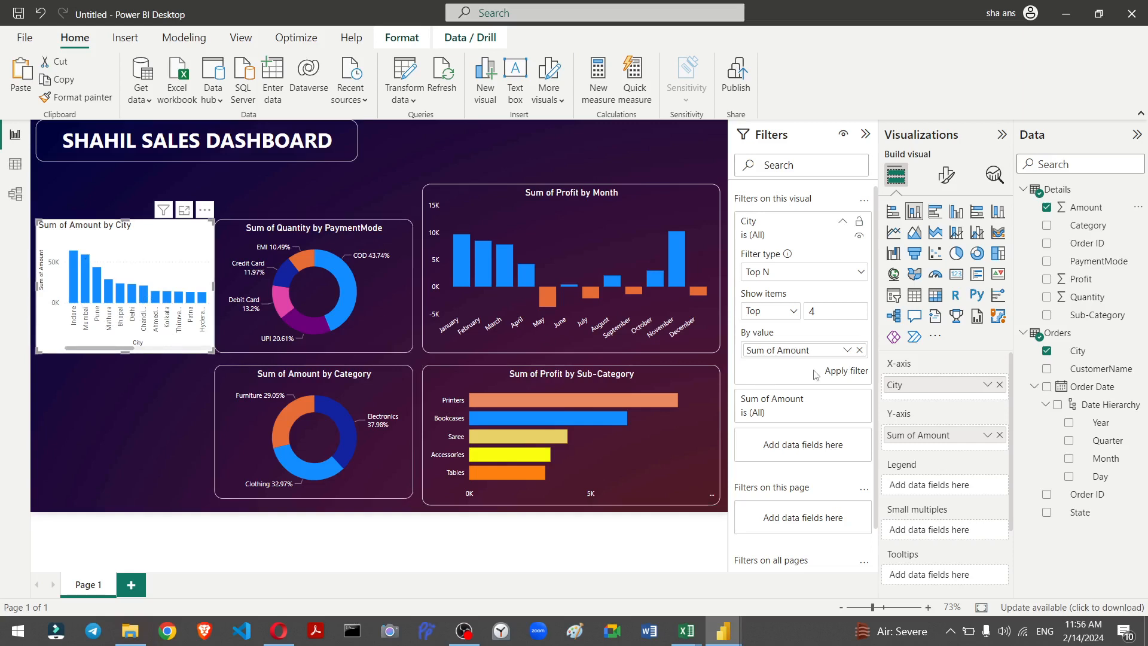
pyautogui.click(844, 374)
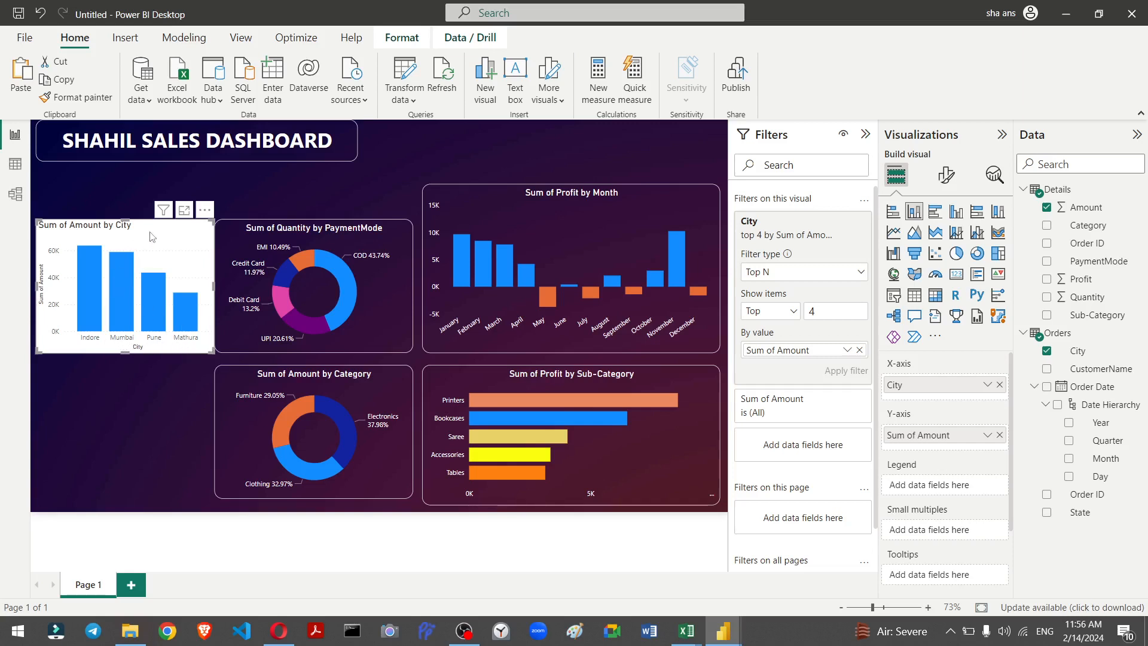
# Step: Copy the sub-category bar chart's formatting onto the city column chart with Format Painter
pyautogui.click(644, 456)
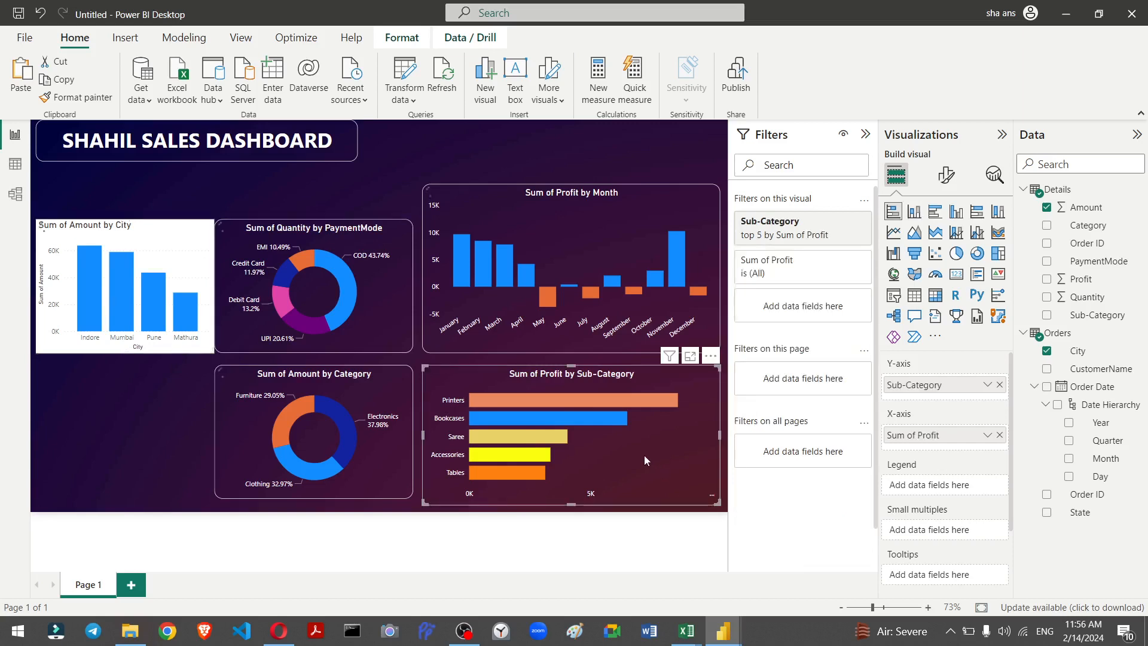
pyautogui.click(71, 98)
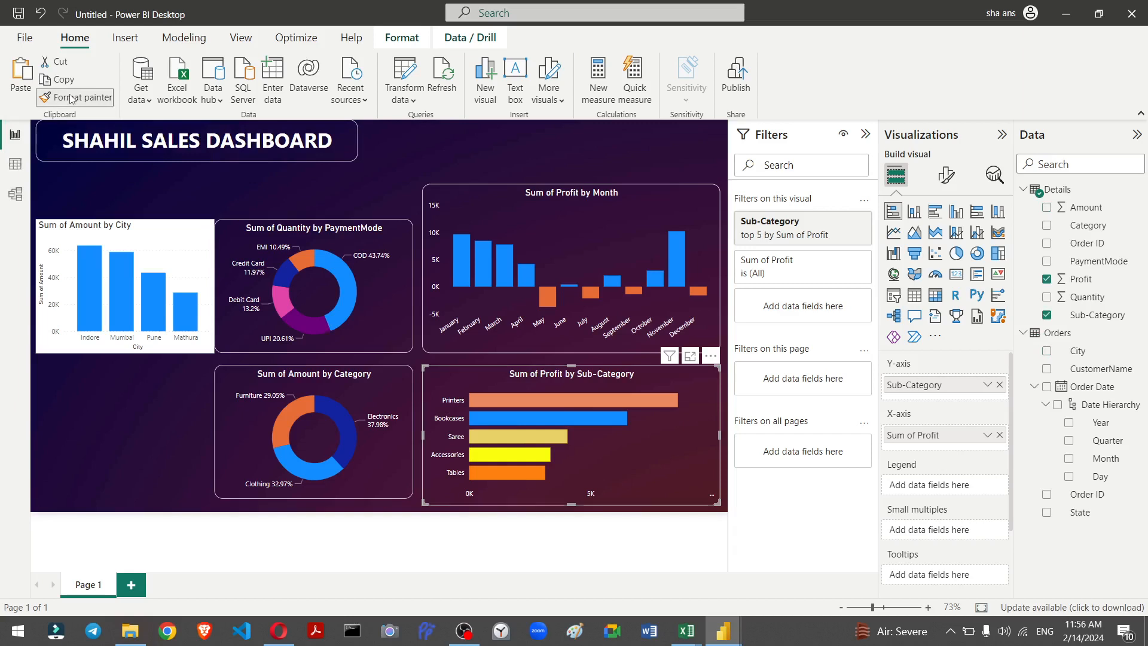
pyautogui.click(145, 246)
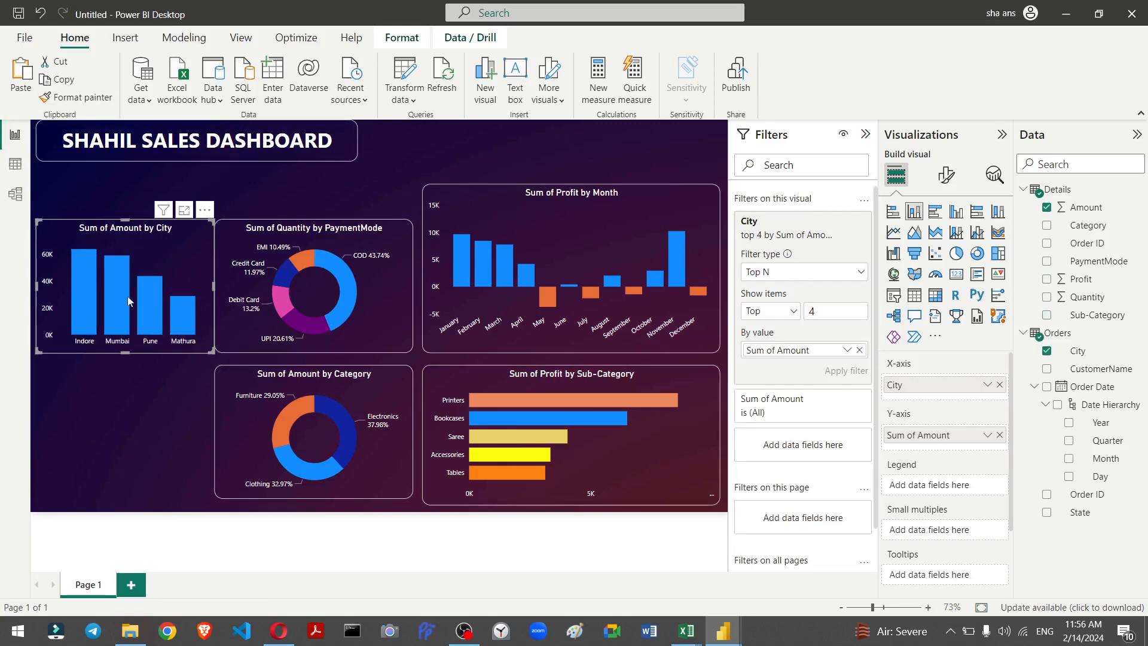
# Step: In the city chart's column colours, set Mumbai to orange and Pune to yellow
pyautogui.click(957, 180)
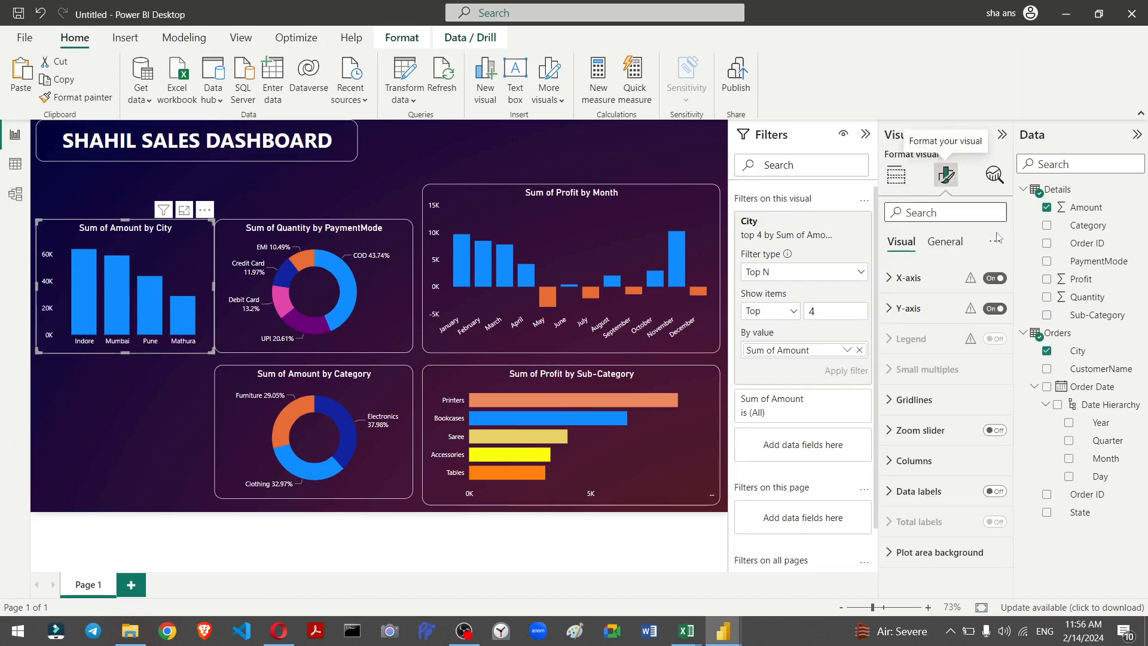
pyautogui.click(901, 496)
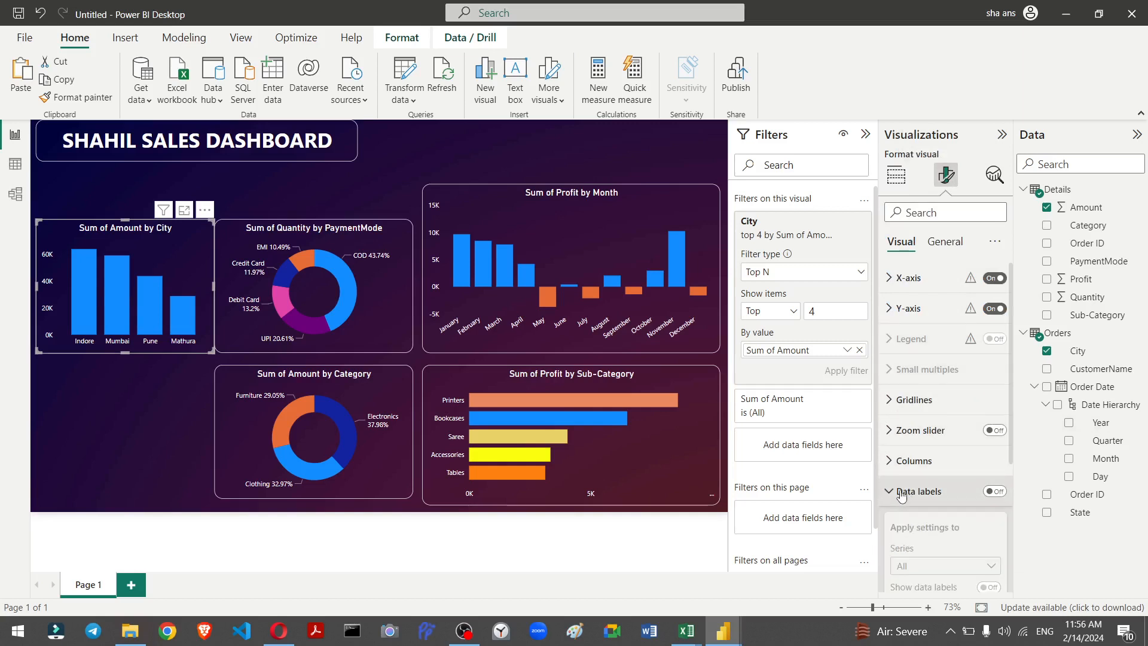
pyautogui.click(902, 492)
pyautogui.click(935, 245)
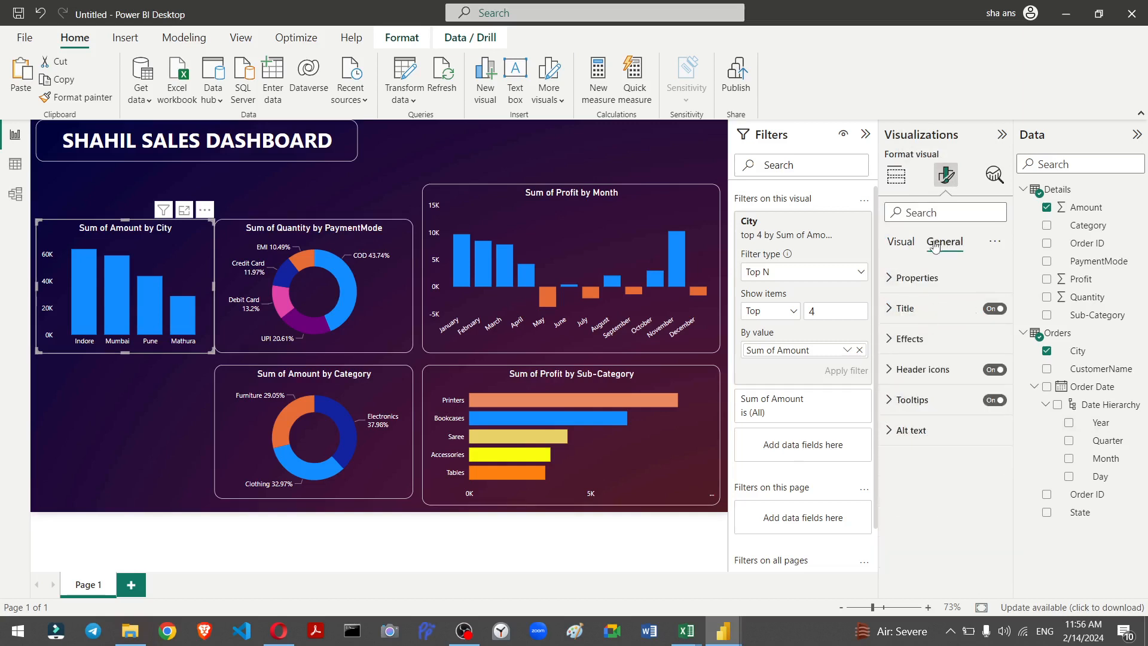
pyautogui.click(914, 244)
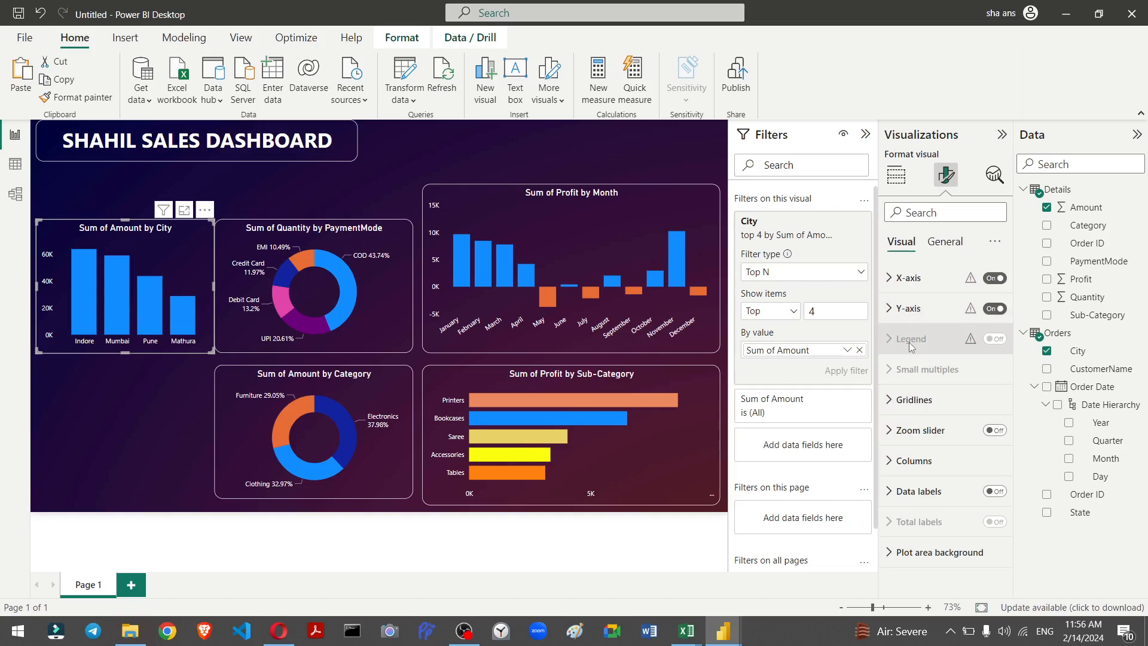
pyautogui.click(899, 474)
pyautogui.scroll(-3, 903, 455)
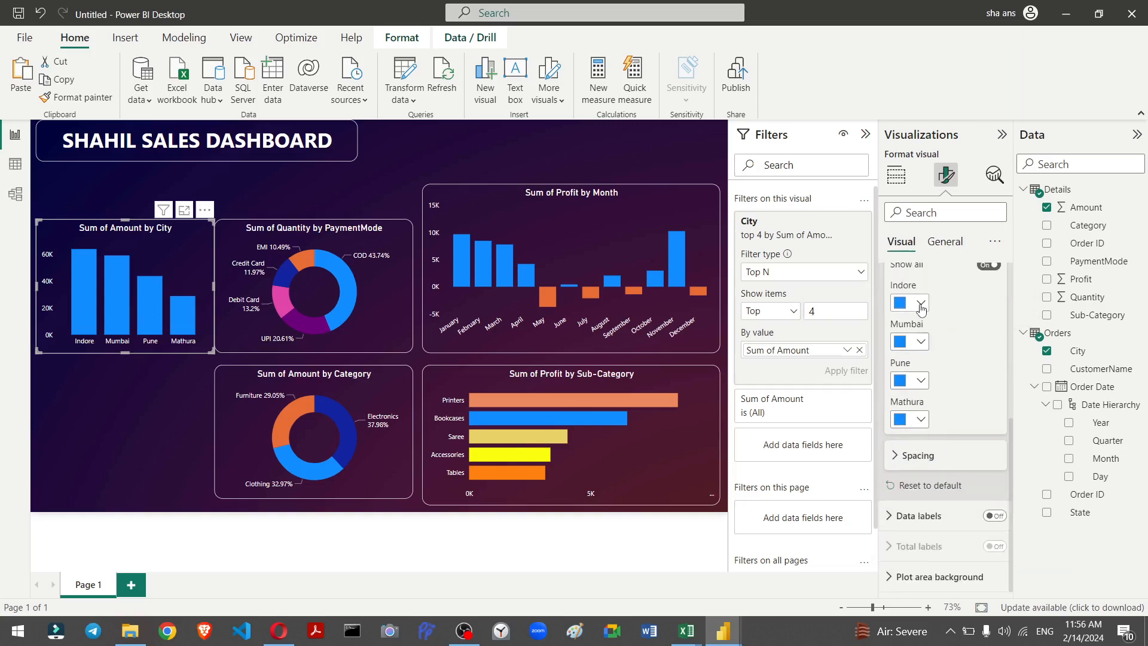
pyautogui.click(921, 345)
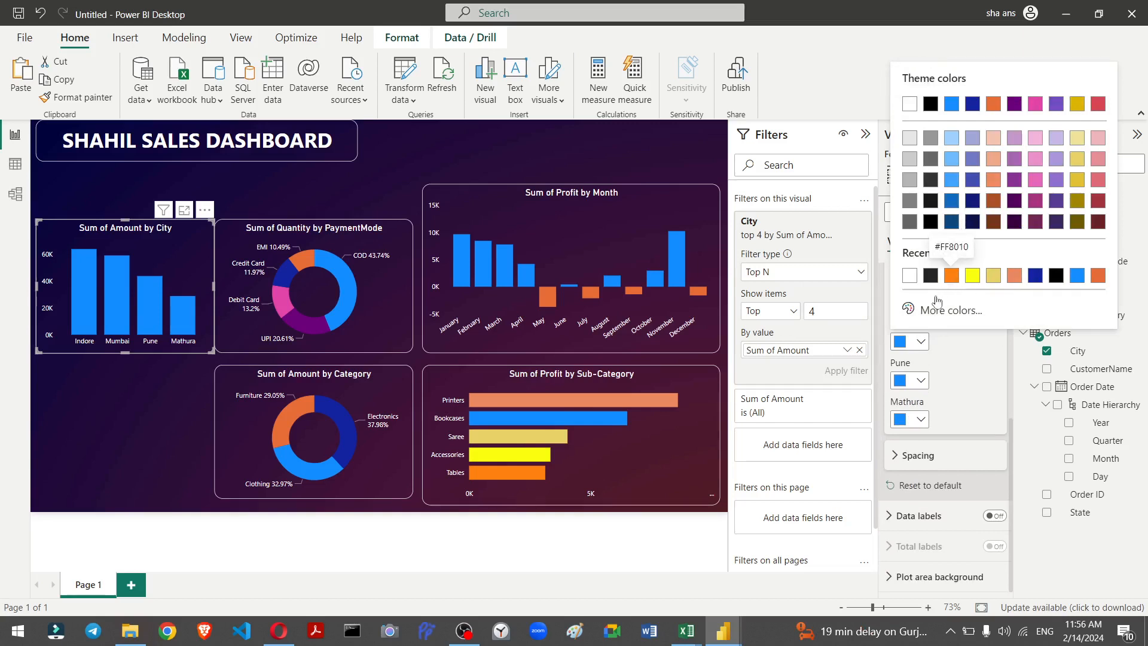
pyautogui.click(952, 275)
pyautogui.click(920, 383)
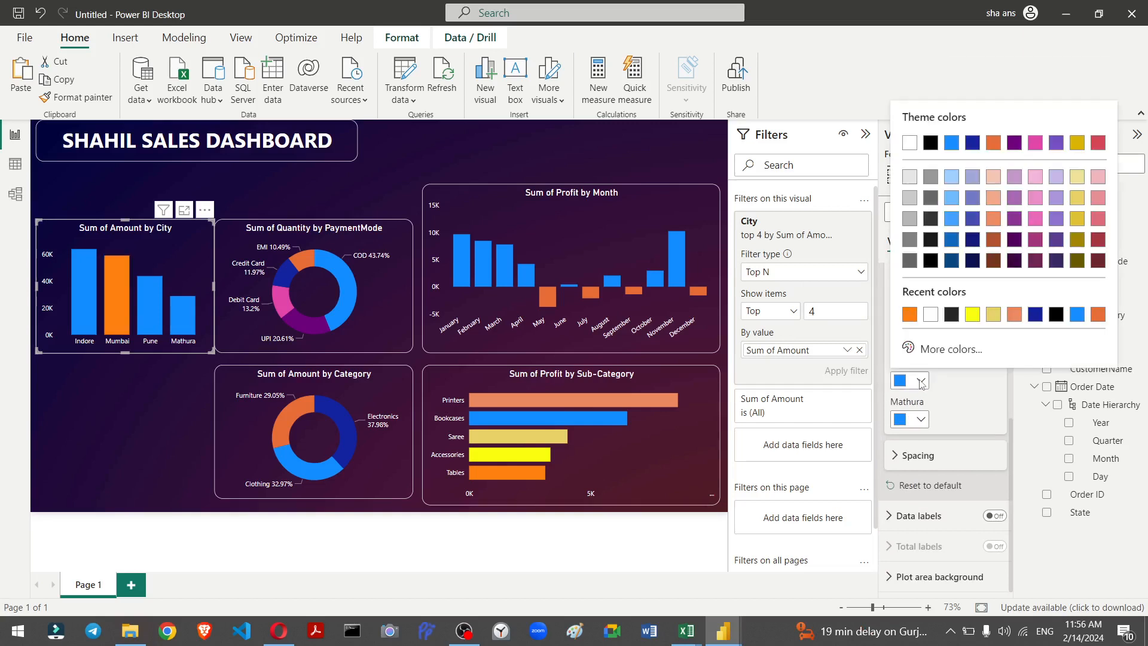
pyautogui.click(972, 315)
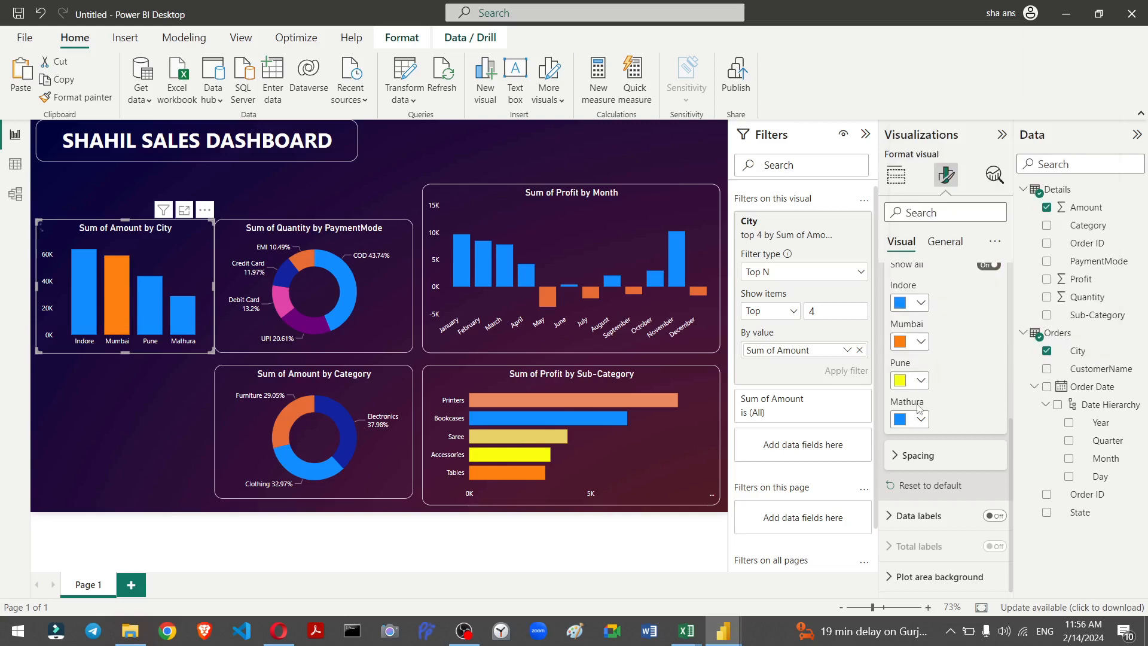
# Step: Set the Mathura column to a custom magenta colour #EF10FF
pyautogui.click(919, 420)
pyautogui.click(921, 421)
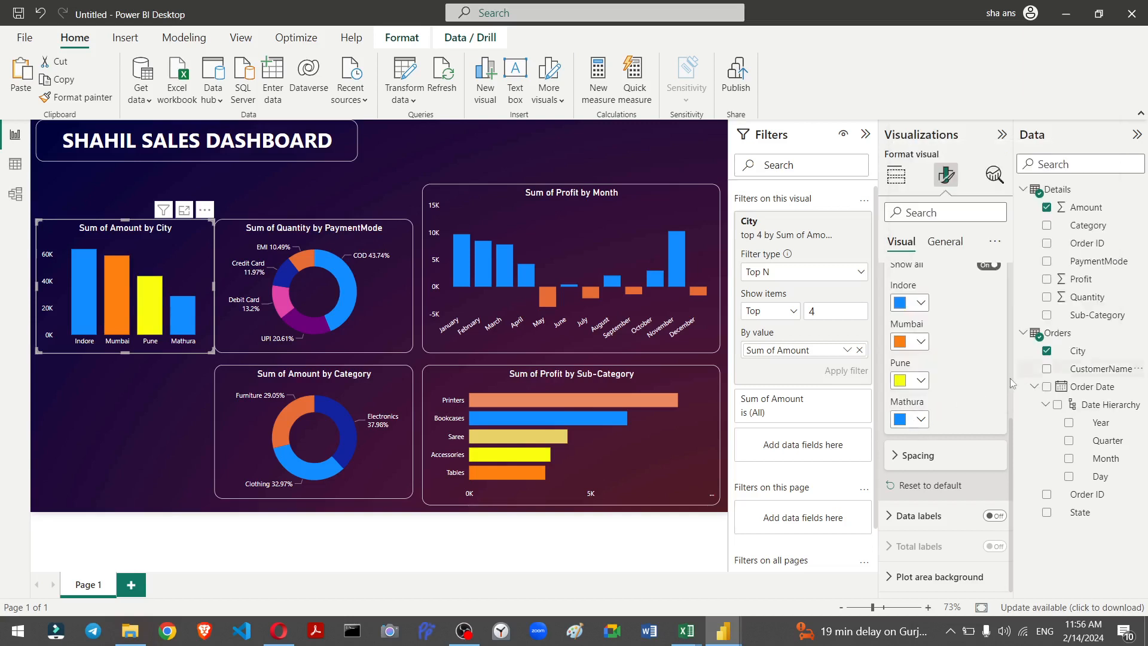
pyautogui.click(922, 421)
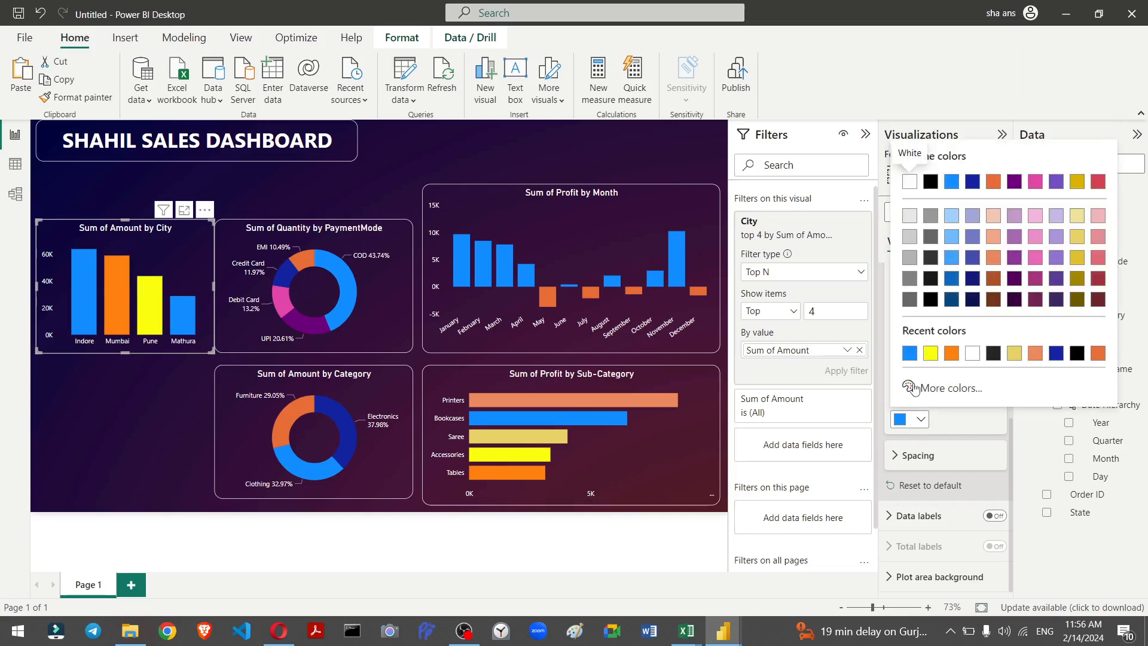
pyautogui.click(945, 383)
pyautogui.moveTo(994, 335); pyautogui.dragTo(1070, 338)
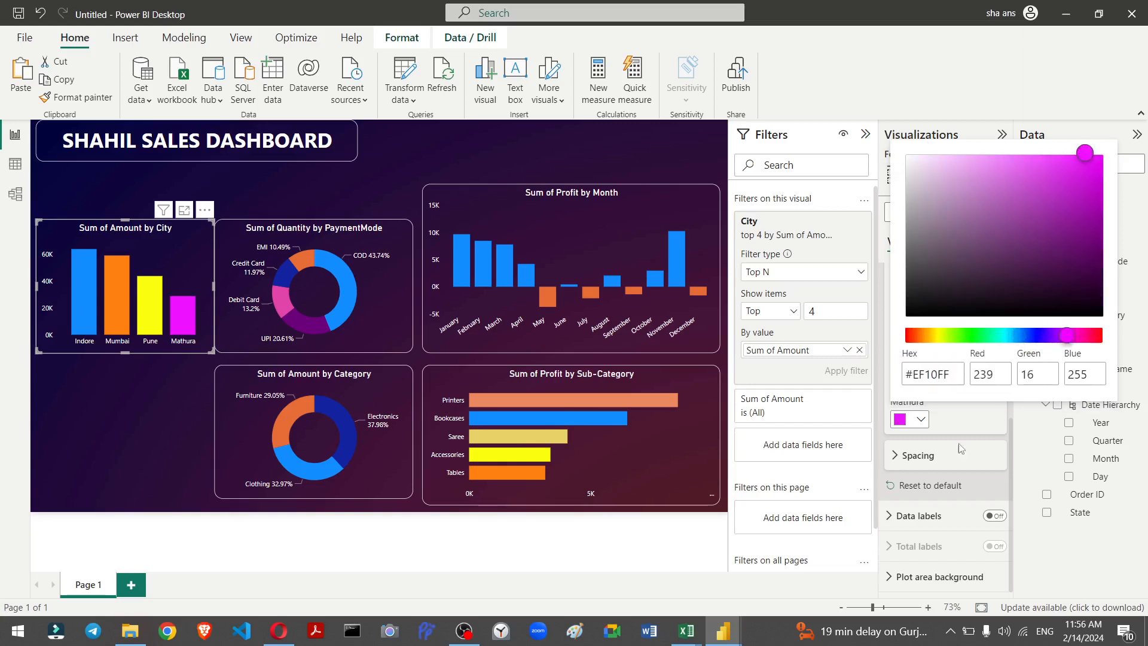
pyautogui.click(974, 429)
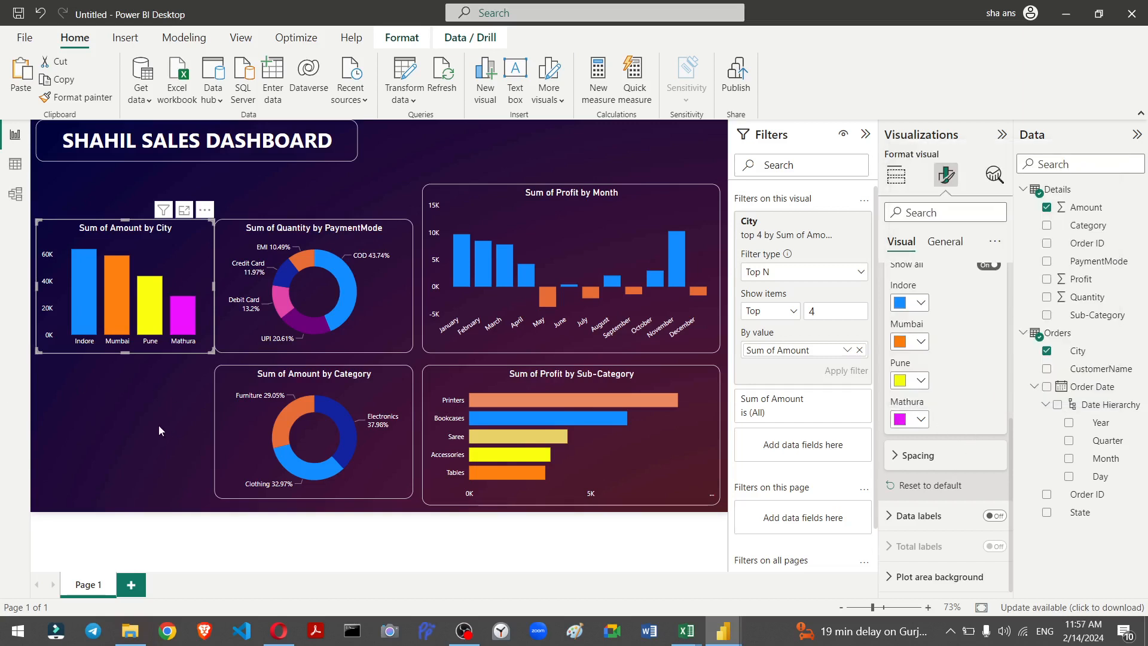
pyautogui.click(158, 376)
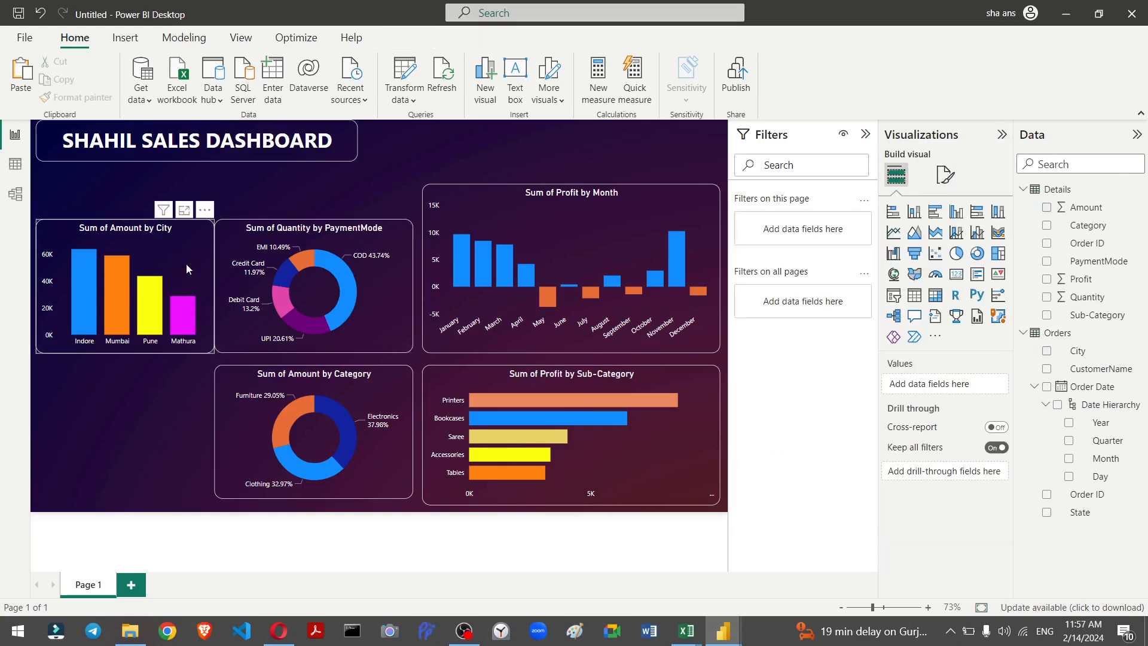
# Step: Duplicate the city column chart and place the copy directly below it
pyautogui.click(186, 268)
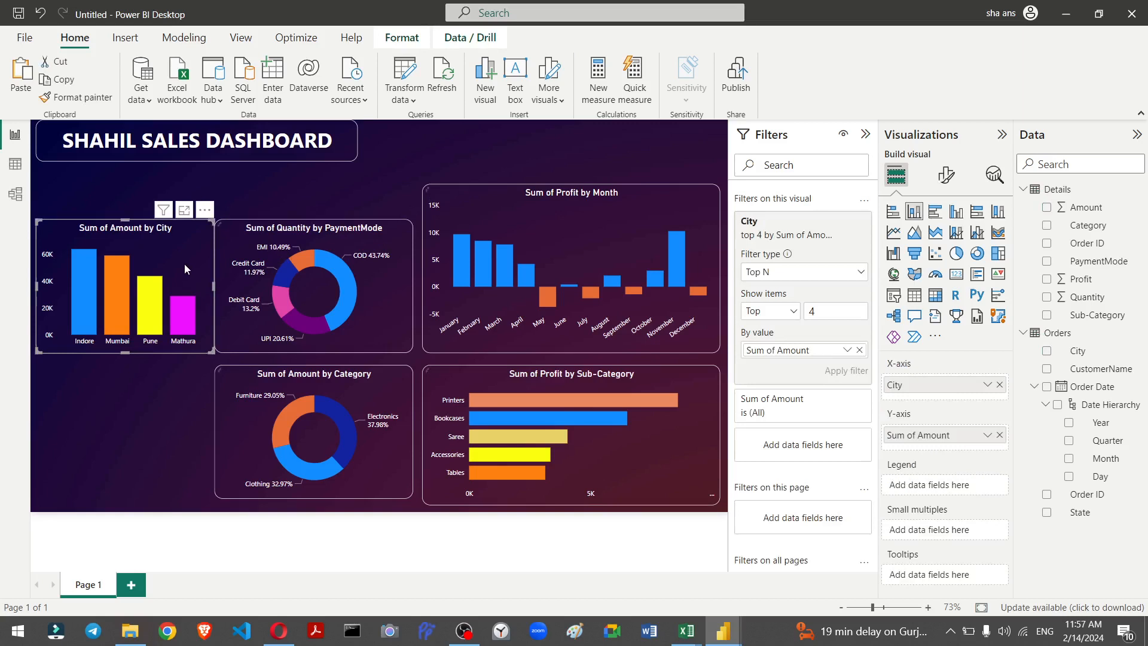
pyautogui.hotkey('ctrl', 'c')
pyautogui.hotkey('ctrl', 'v')
pyautogui.moveTo(185, 263); pyautogui.dragTo(177, 399)
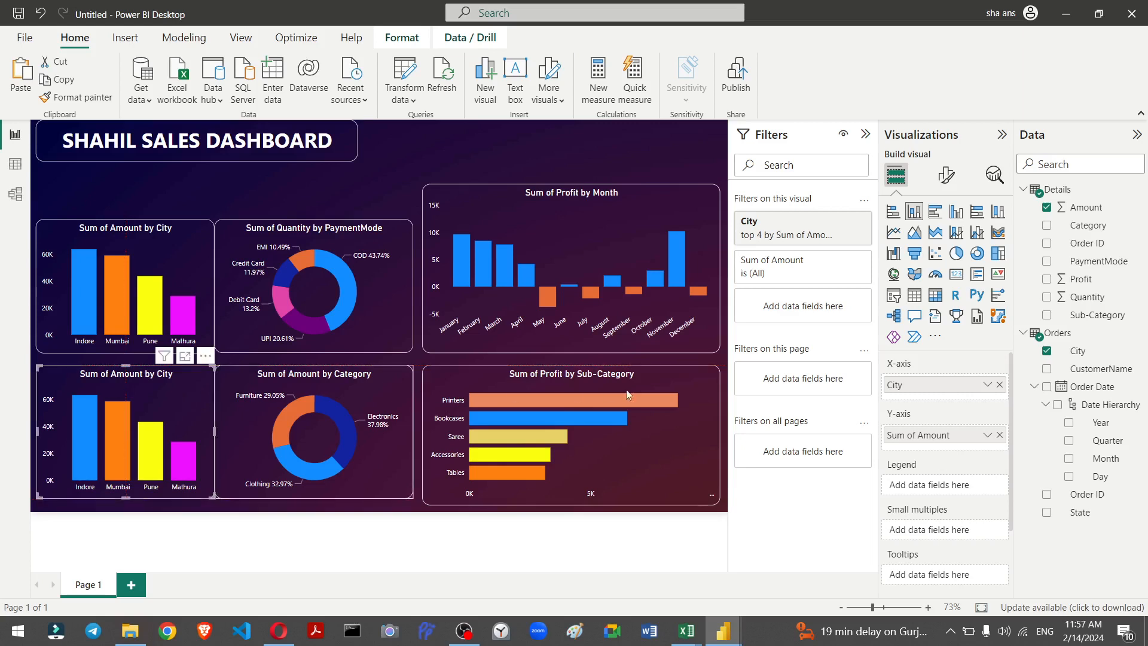
# Step: Replace the copied chart's X-axis City field with CustomerName
pyautogui.click(999, 388)
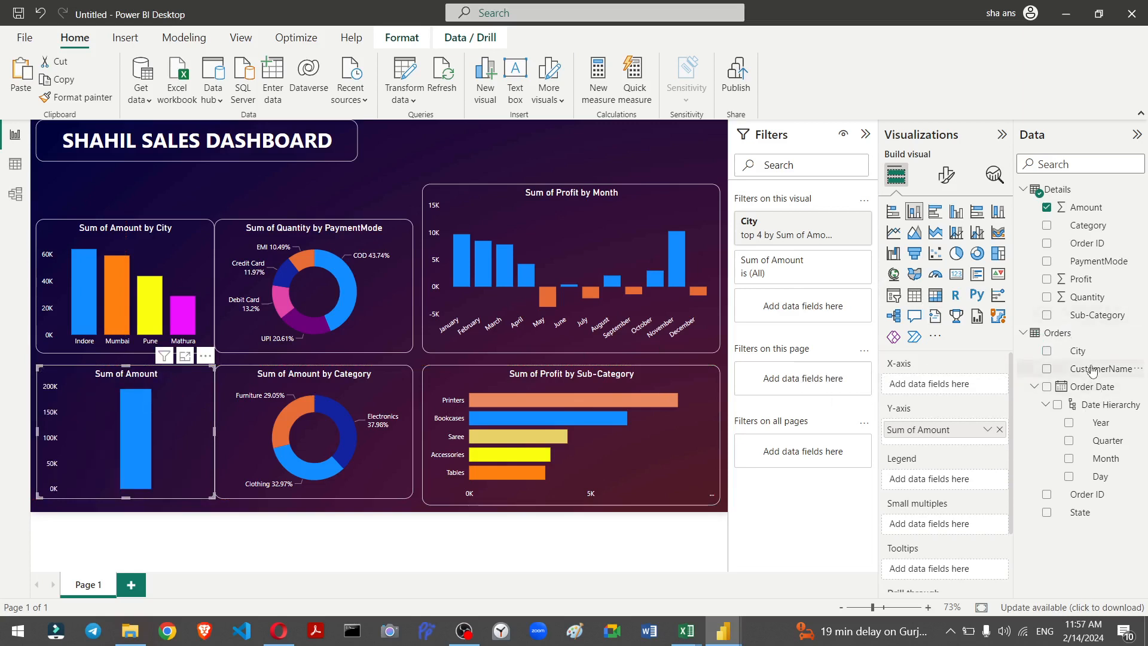
pyautogui.moveTo(1092, 371); pyautogui.dragTo(955, 386)
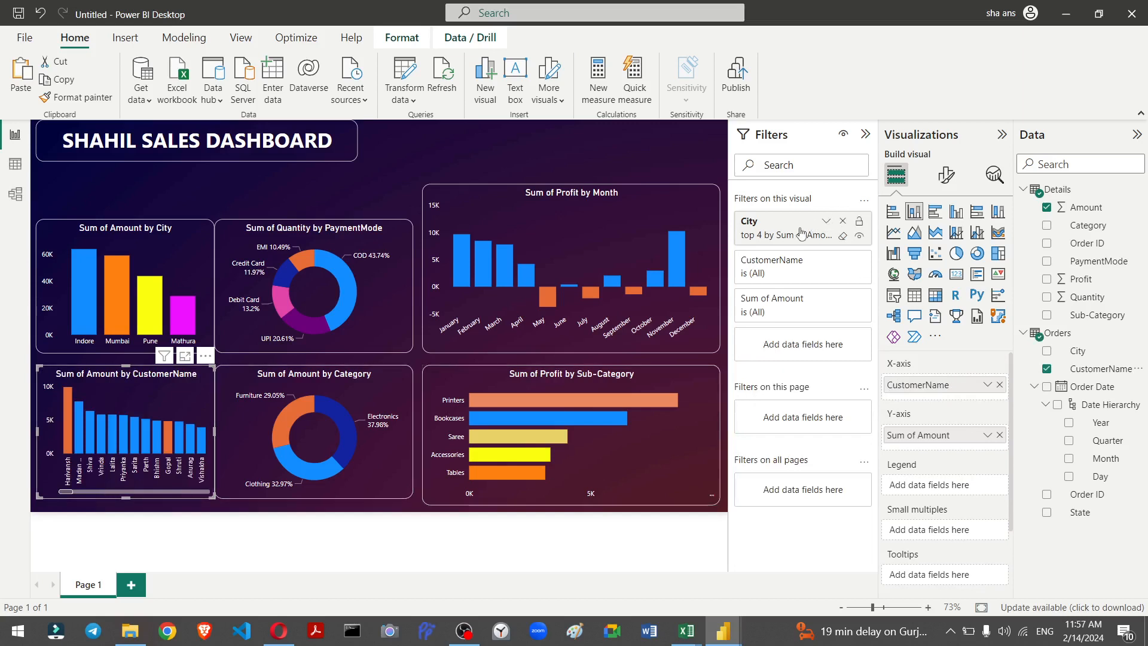
# Step: Remove the City filter and filter the customer chart to the Top N 4 customers by Sum of Amount
pyautogui.click(843, 222)
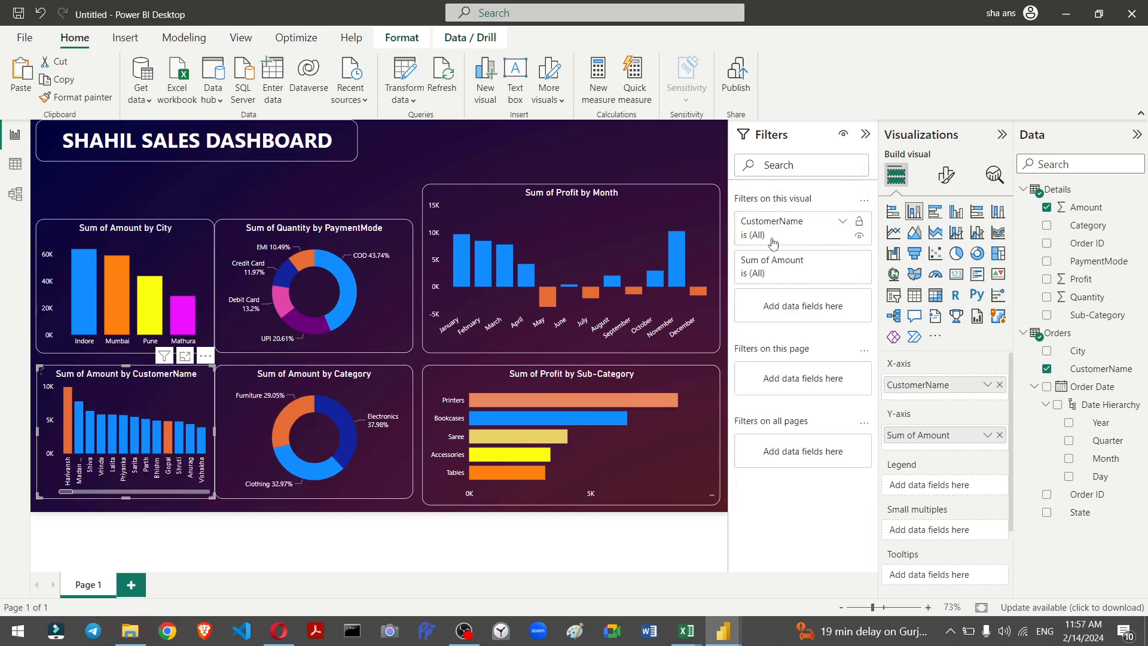
pyautogui.click(833, 225)
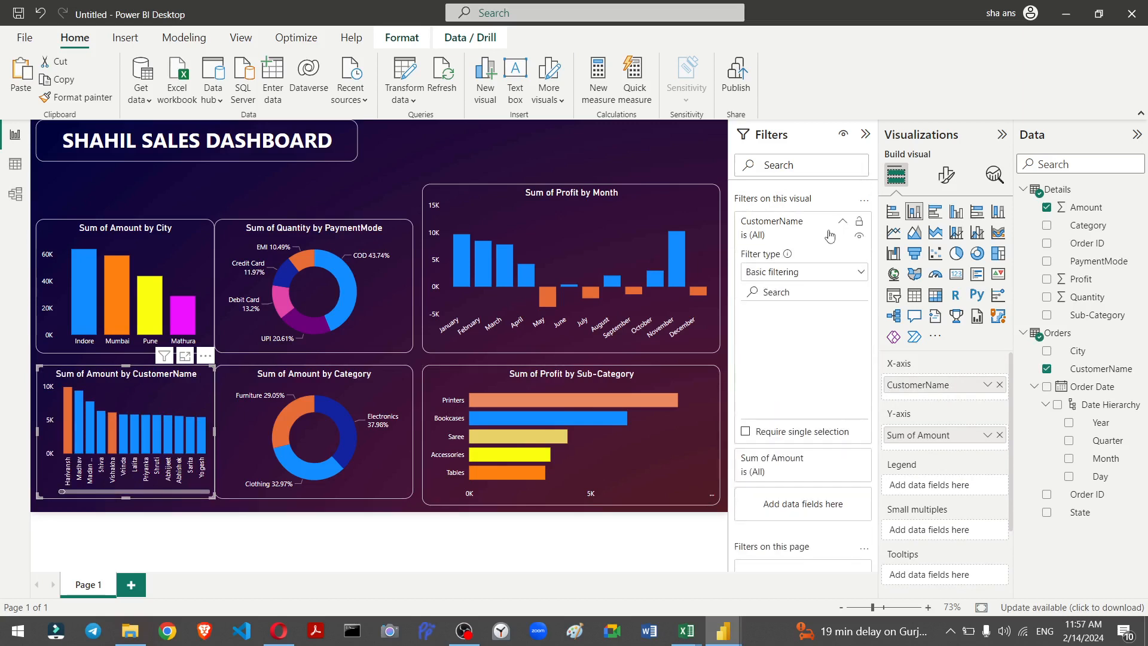
pyautogui.click(812, 275)
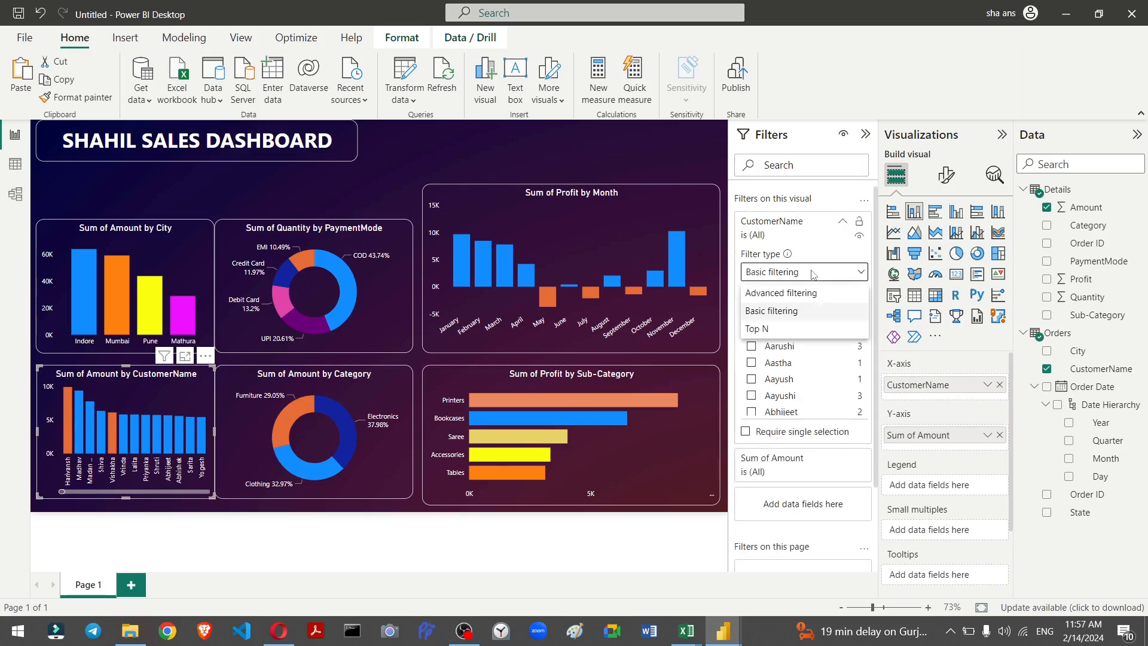
pyautogui.click(795, 331)
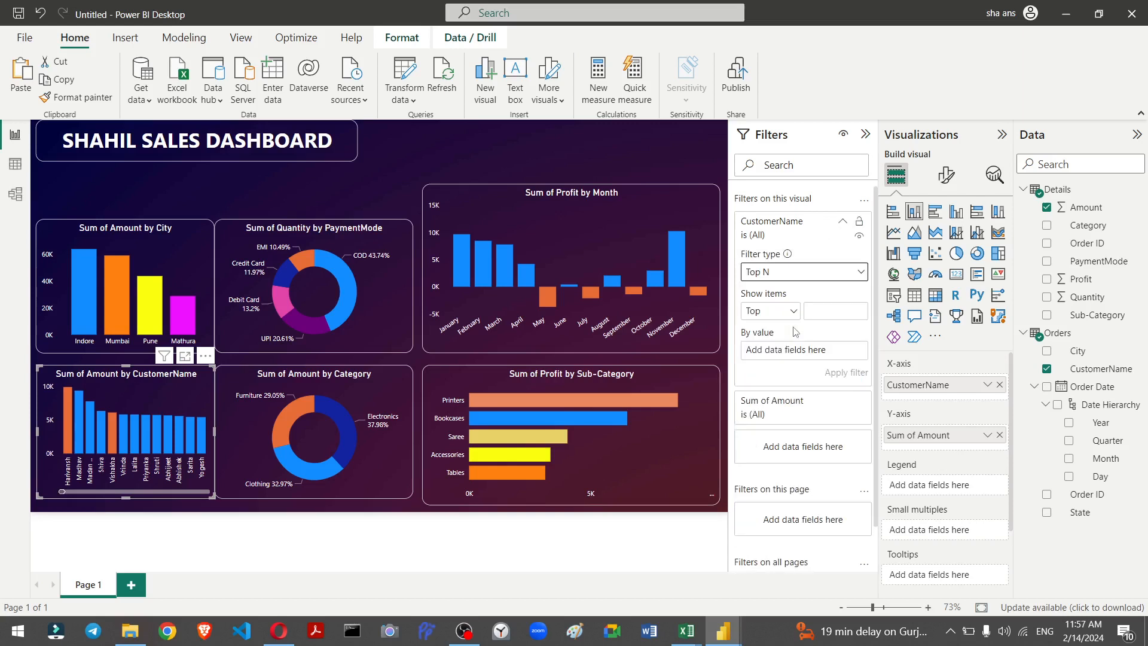
pyautogui.click(839, 313)
pyautogui.moveTo(1080, 207); pyautogui.dragTo(802, 342)
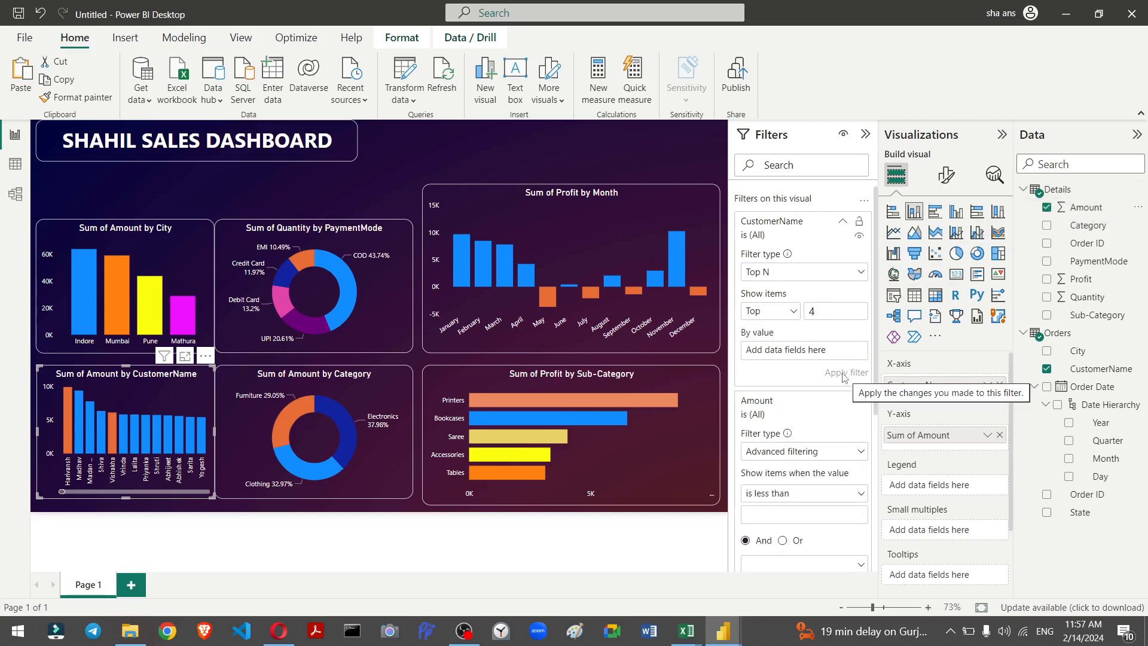
pyautogui.moveTo(1089, 214); pyautogui.dragTo(827, 355)
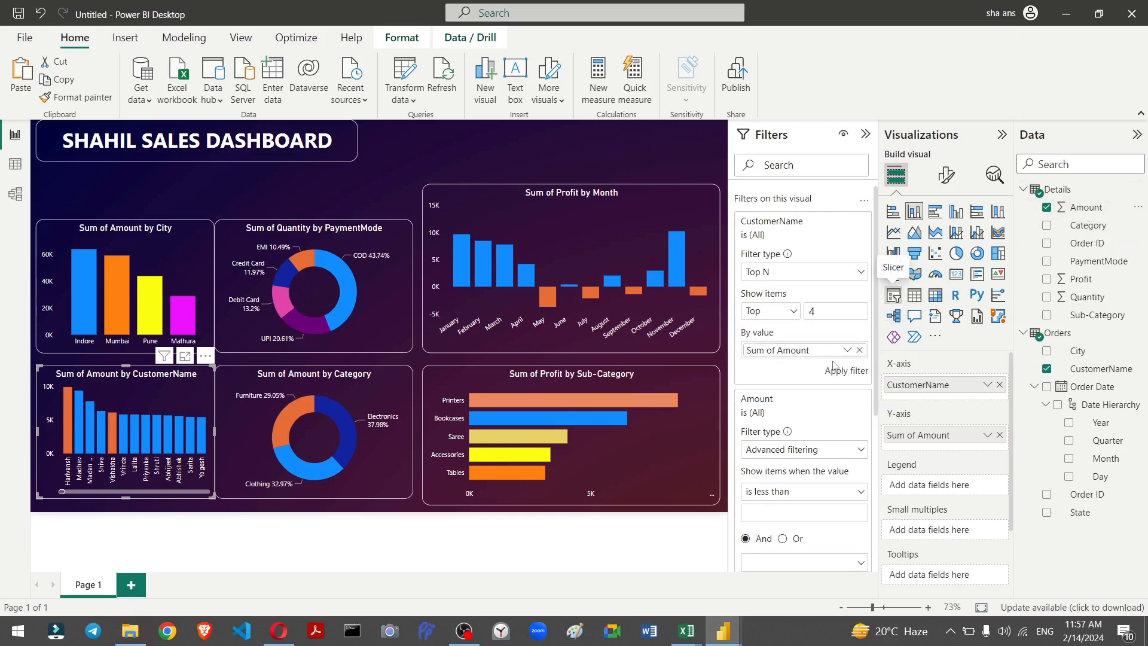
pyautogui.click(841, 372)
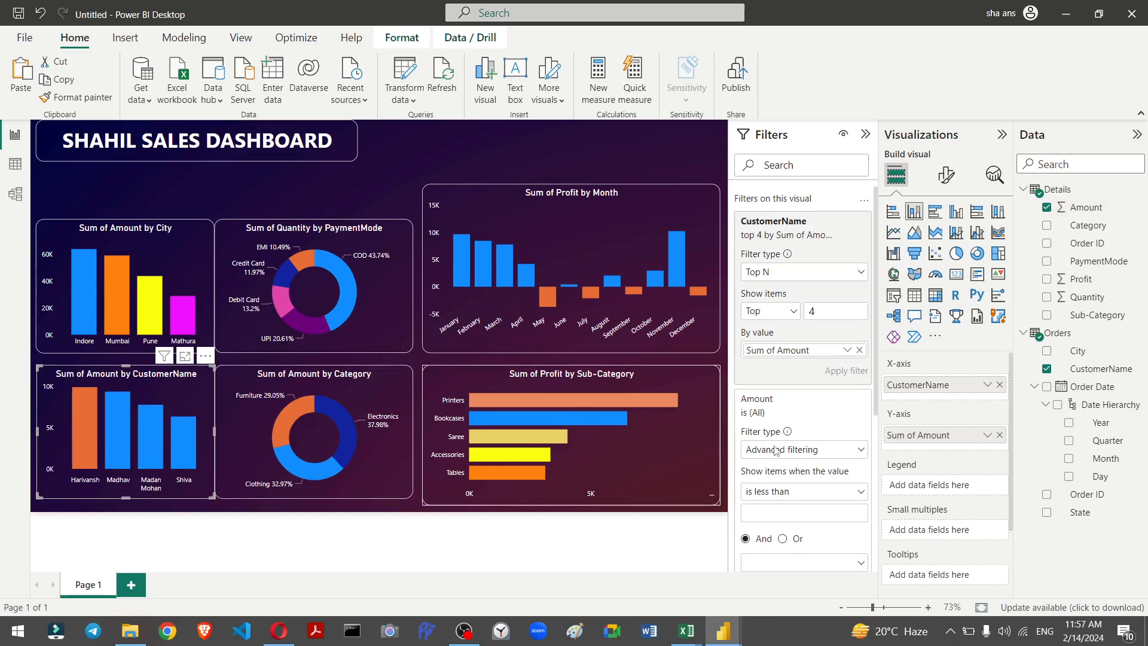
# Step: Try switching the customer chart to a stacked bar chart, then switch it back to a stacked column chart
pyautogui.click(946, 175)
pyautogui.click(896, 175)
pyautogui.click(893, 211)
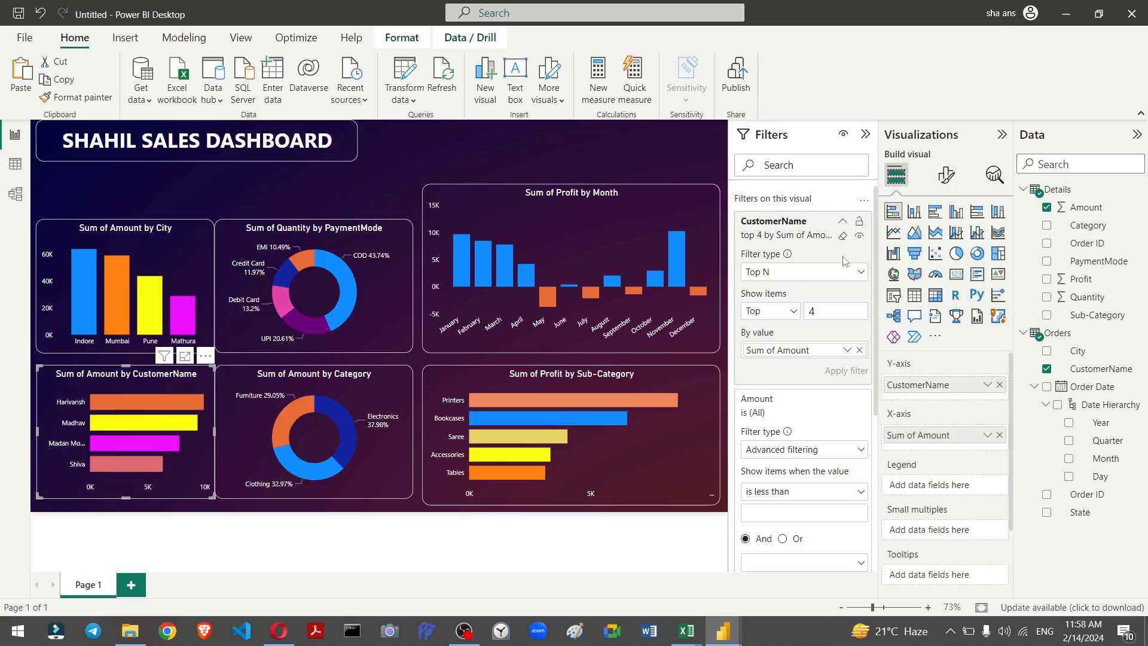
pyautogui.press('?')
pyautogui.click(778, 136)
pyautogui.click(914, 212)
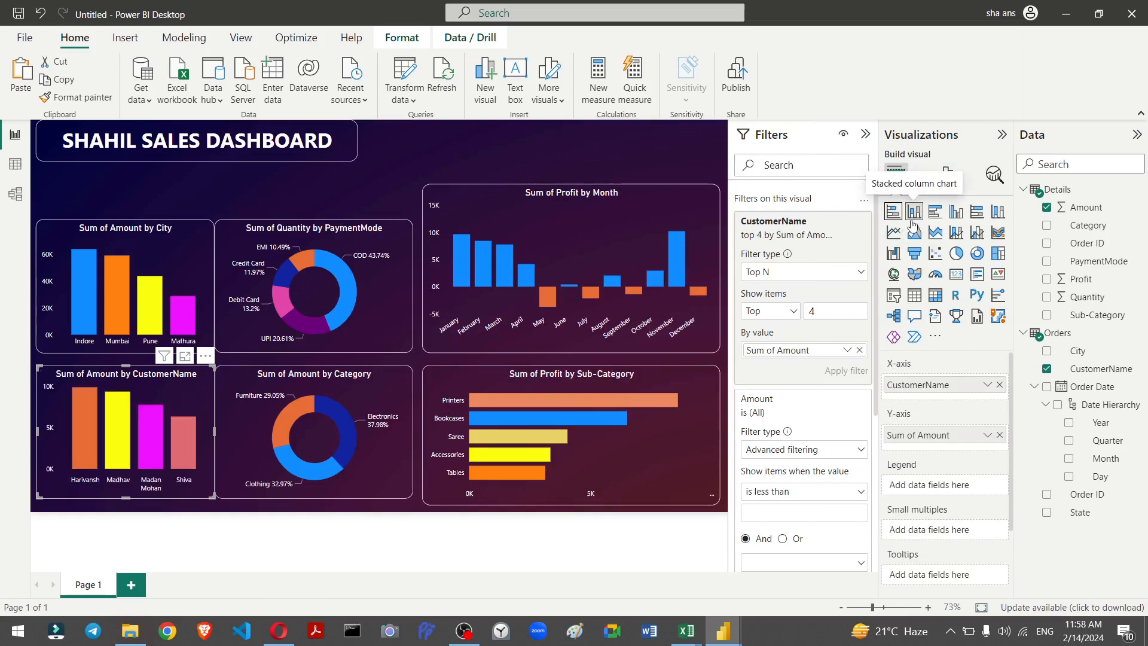
# Step: Switch the customer chart to a stacked bar chart, undoing an accidental change of visual type
pyautogui.click(892, 213)
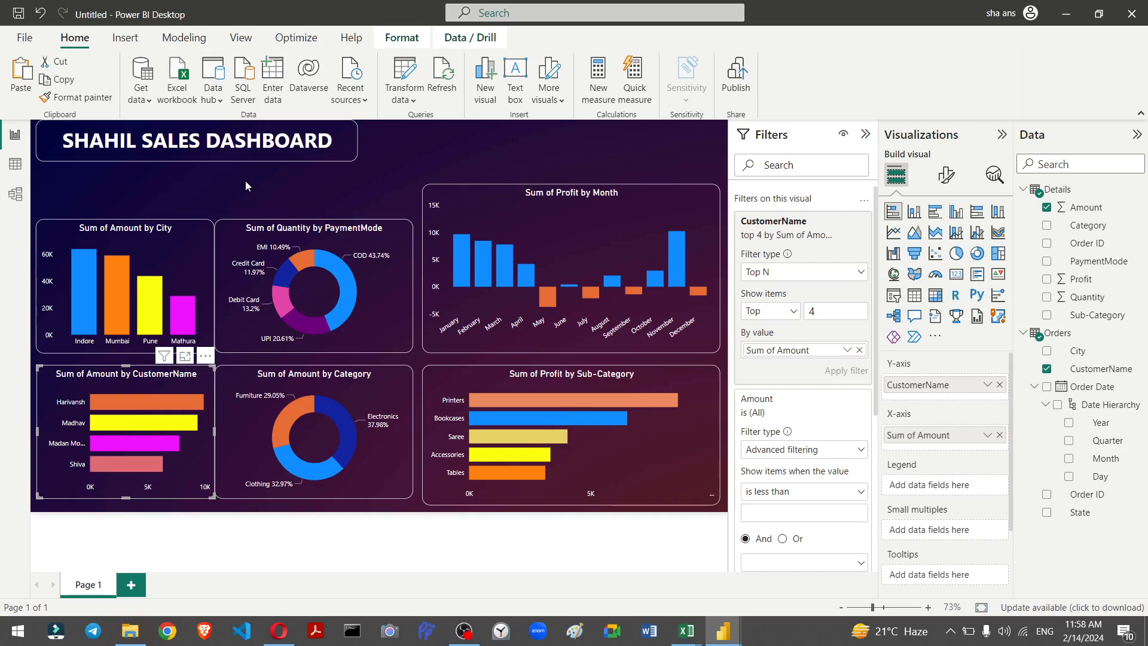
pyautogui.click(897, 296)
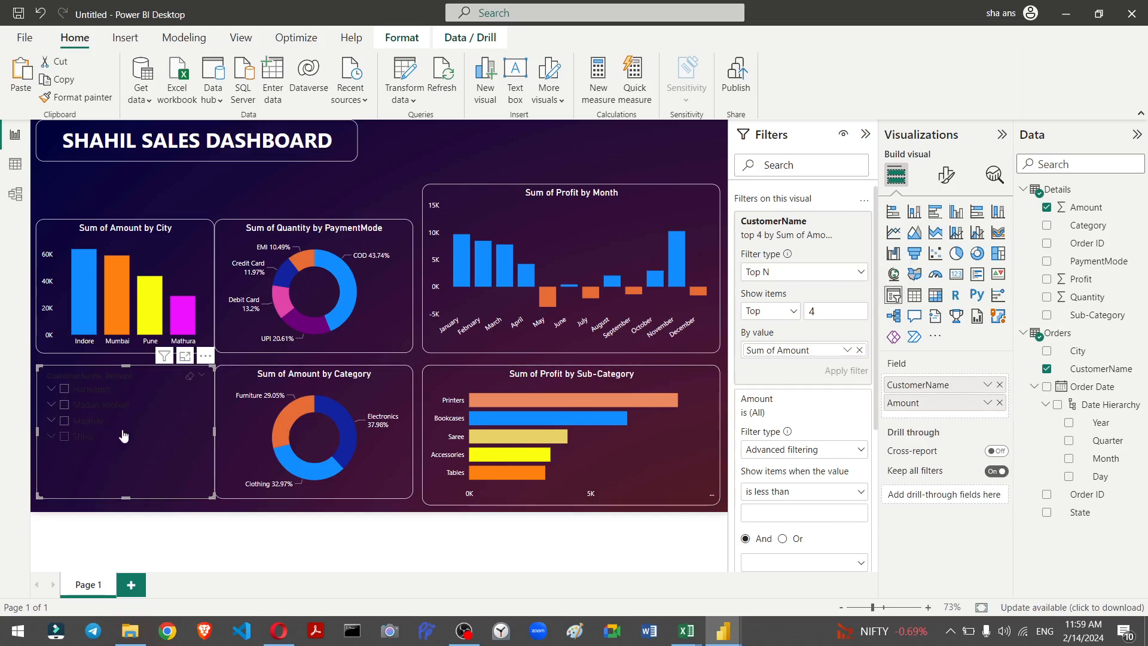
pyautogui.hotkey('ctrl', 'z')
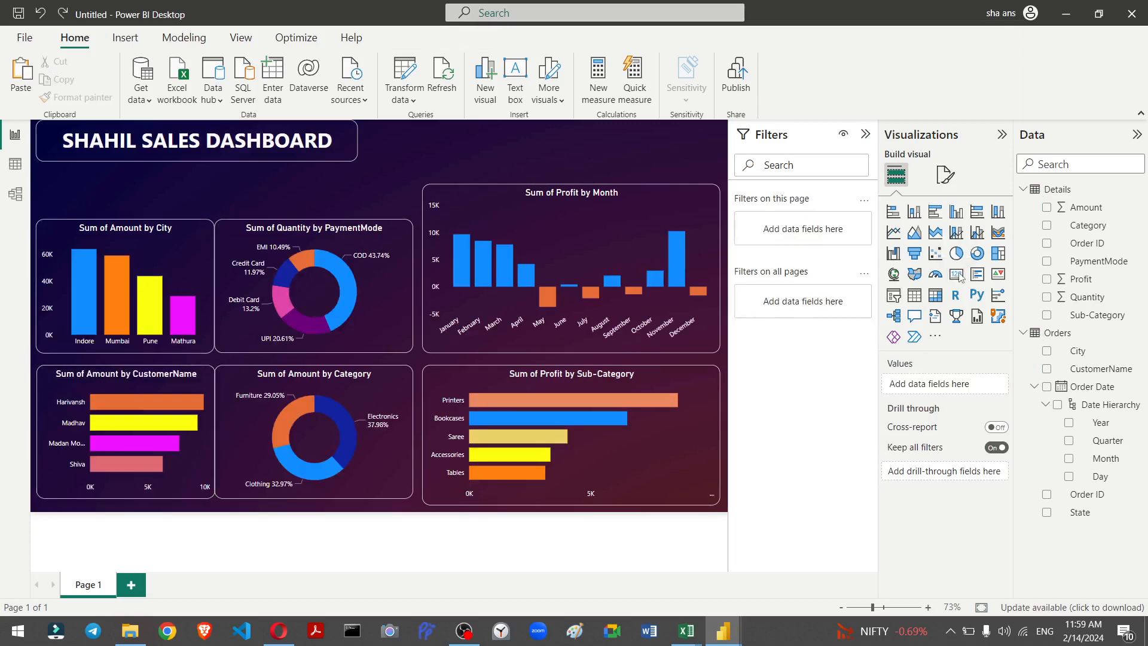
# Step: Insert a card visual showing Sum of Amount and shrink it to sit just below the dashboard title
pyautogui.press('?')
pyautogui.click(785, 131)
pyautogui.click(956, 275)
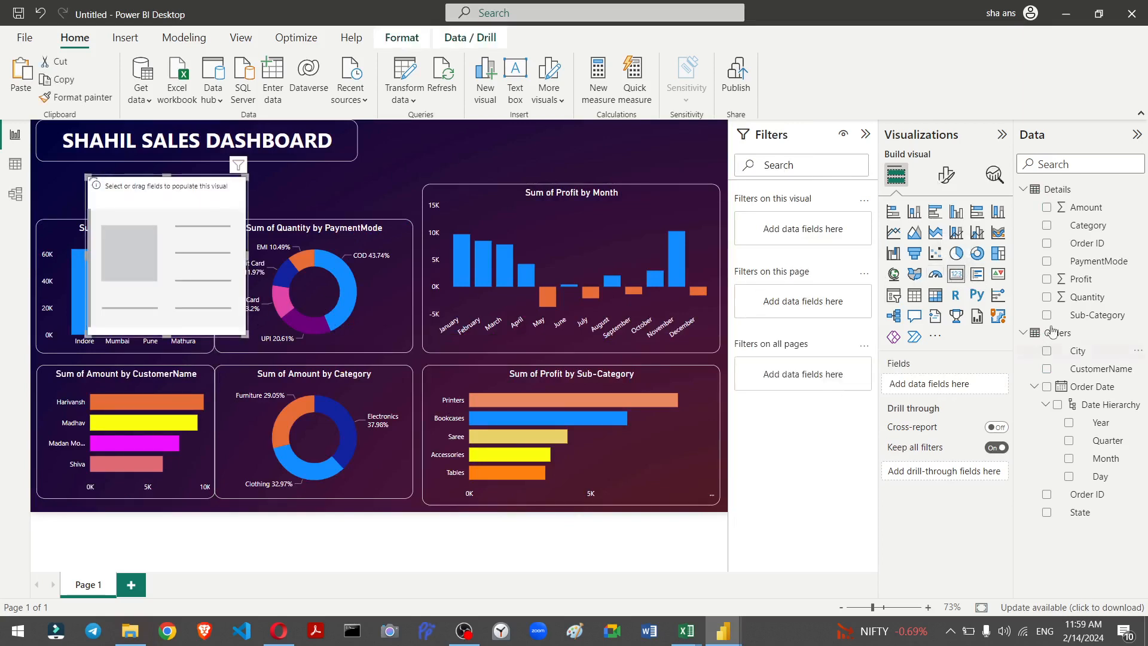
pyautogui.moveTo(1079, 208); pyautogui.dragTo(949, 388)
pyautogui.moveTo(948, 388); pyautogui.dragTo(947, 387)
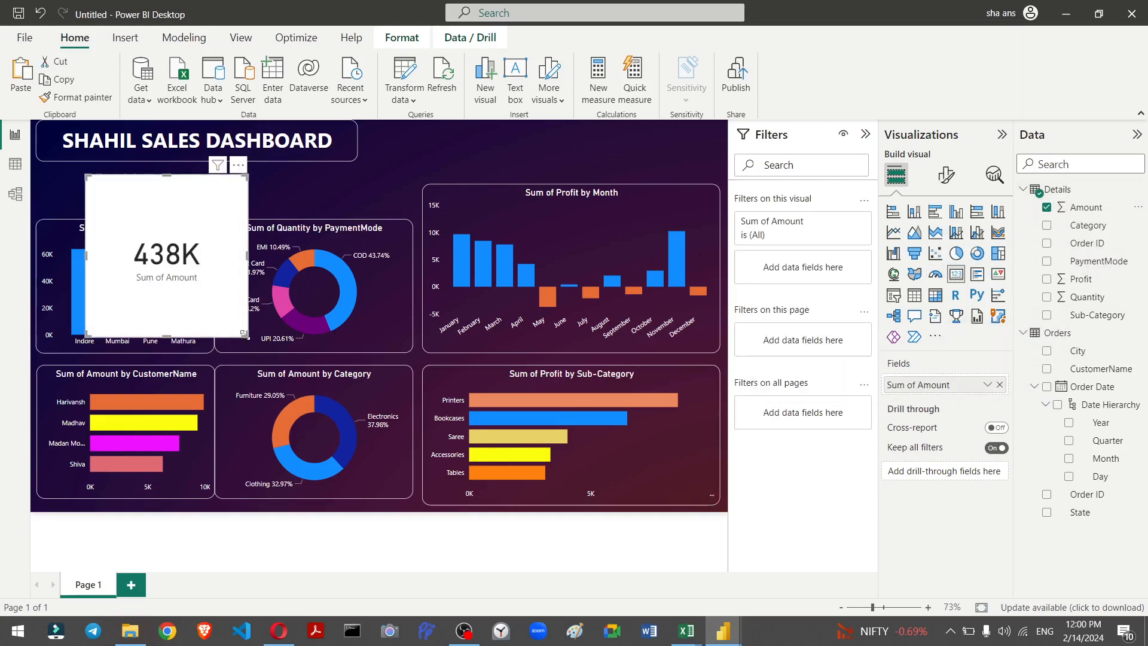
pyautogui.moveTo(244, 330); pyautogui.dragTo(115, 197)
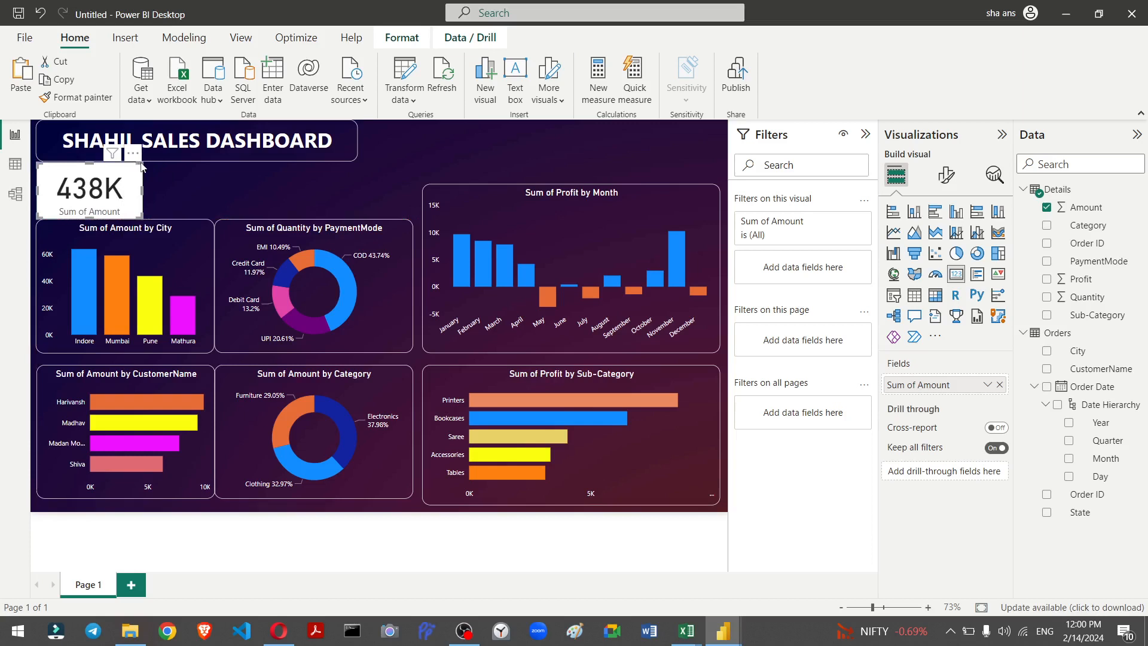
pyautogui.moveTo(138, 168); pyautogui.dragTo(142, 173)
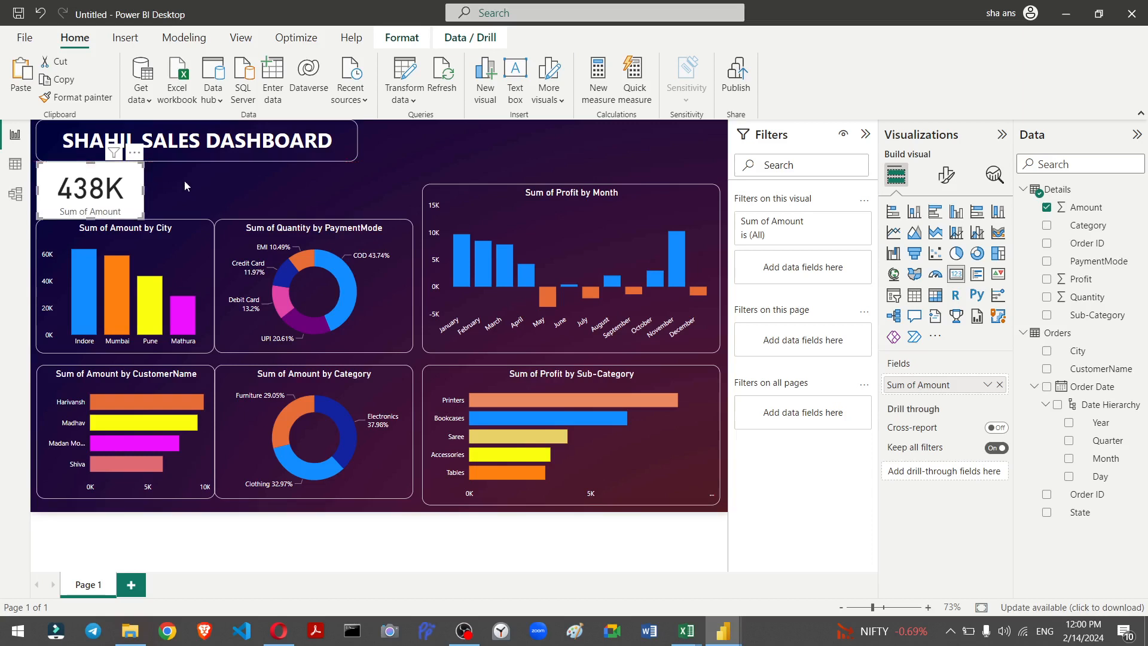
pyautogui.click(185, 187)
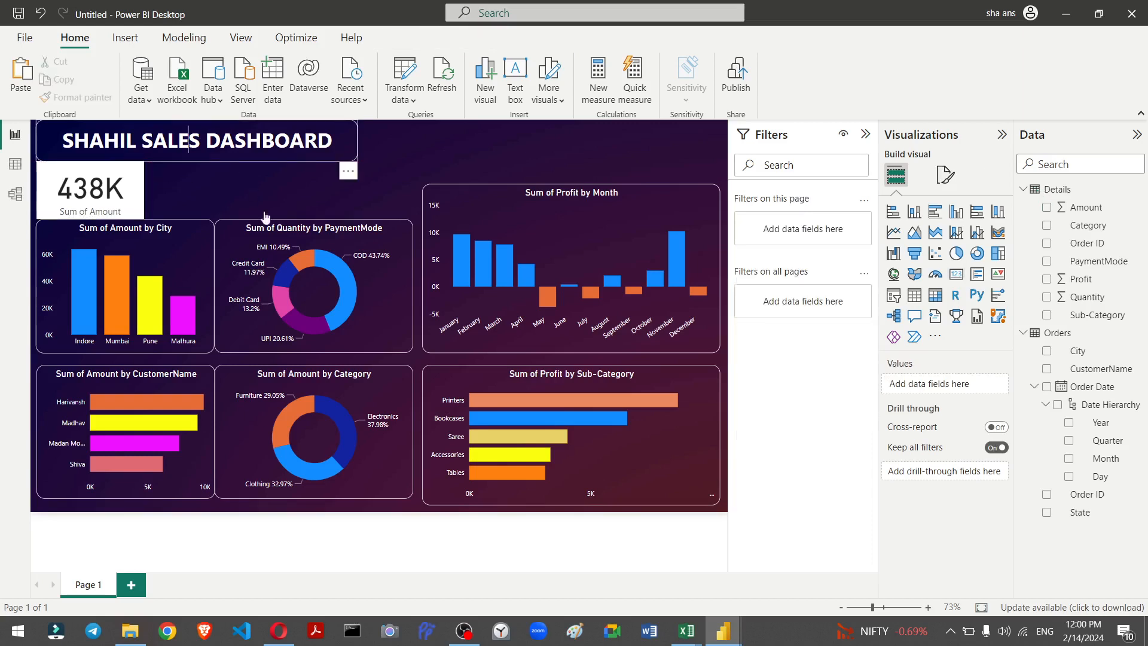
# Step: Copy the sub-category chart's formatting onto the new card with Format Painter
pyautogui.click(189, 152)
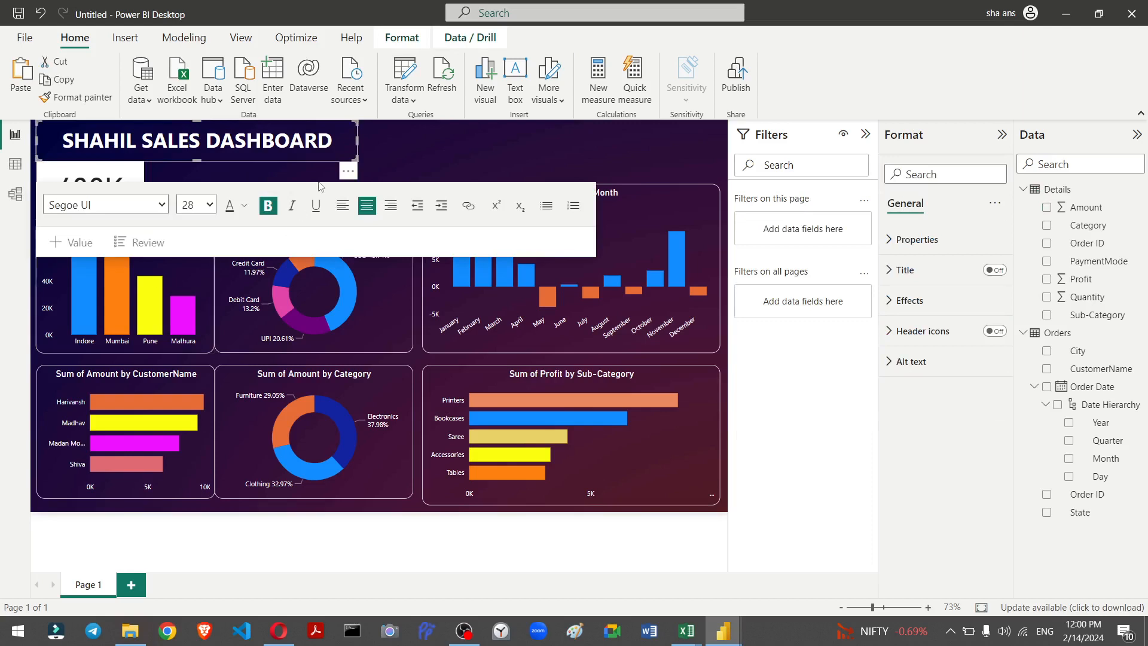
pyautogui.click(444, 160)
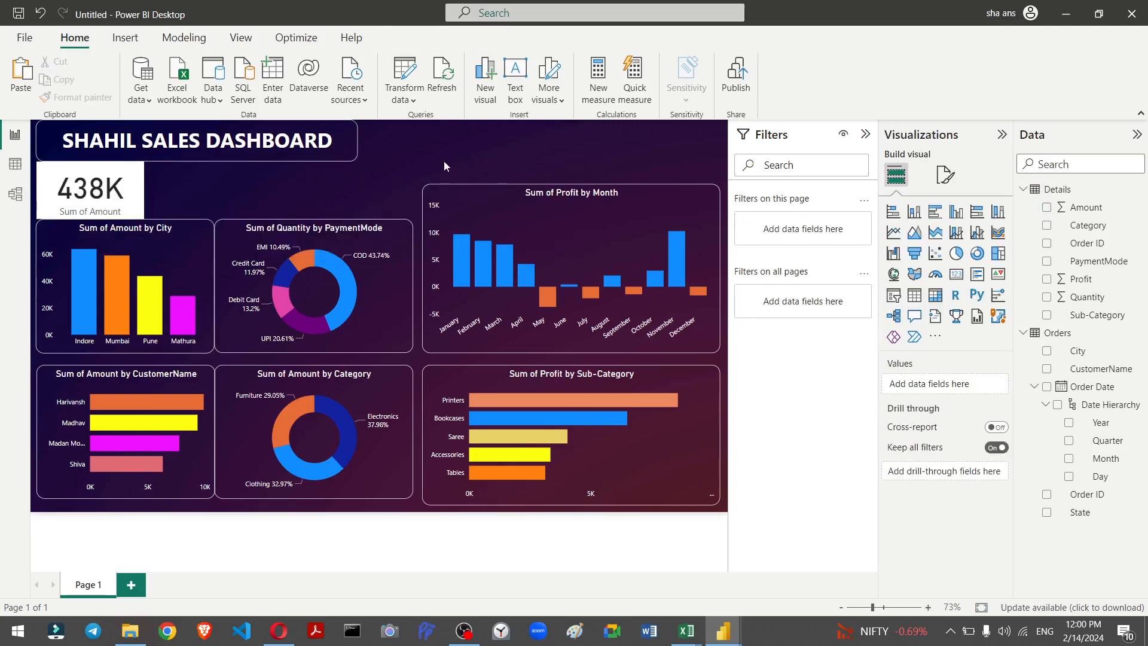
pyautogui.click(122, 199)
pyautogui.hotkey('shift', '/')
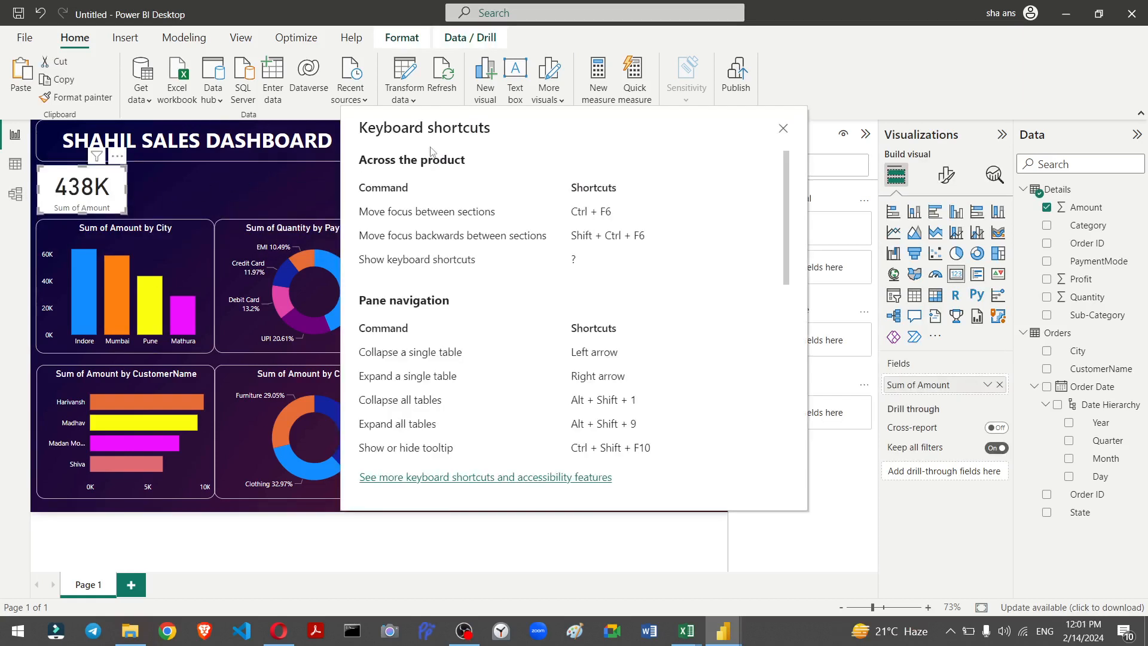
pyautogui.click(781, 127)
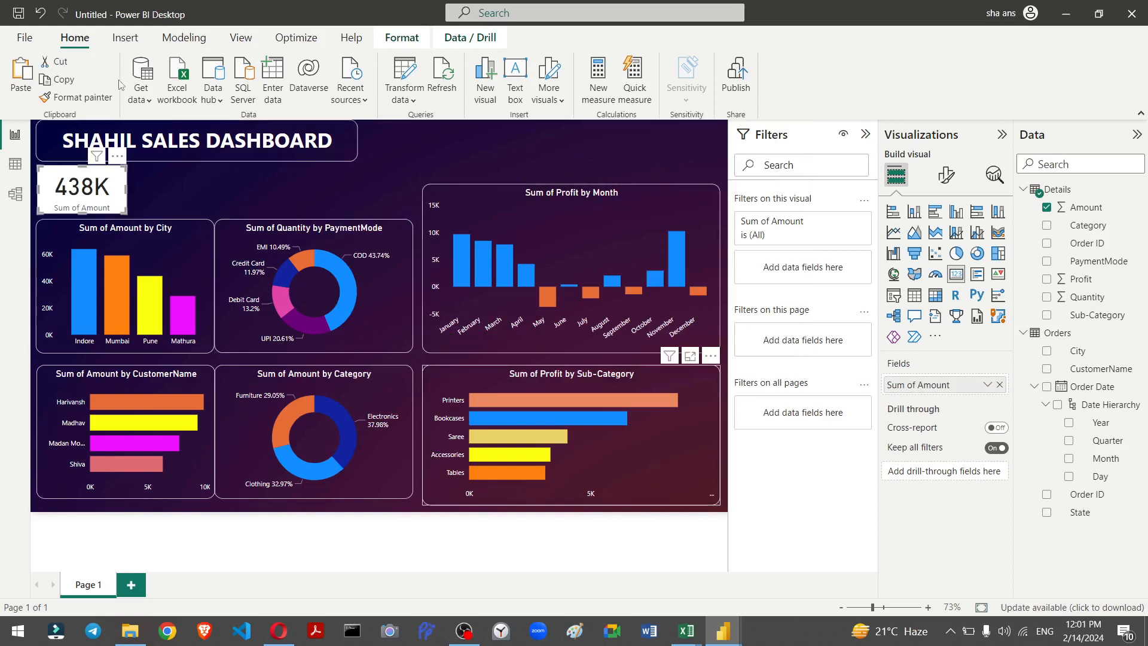
pyautogui.click(82, 95)
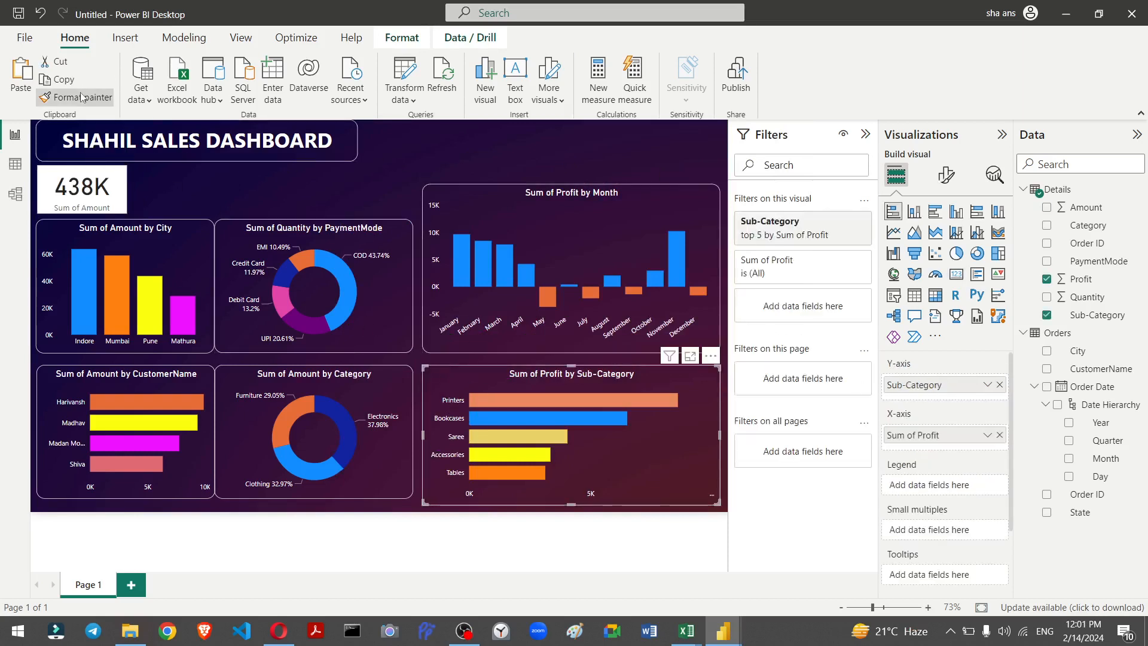
pyautogui.click(113, 192)
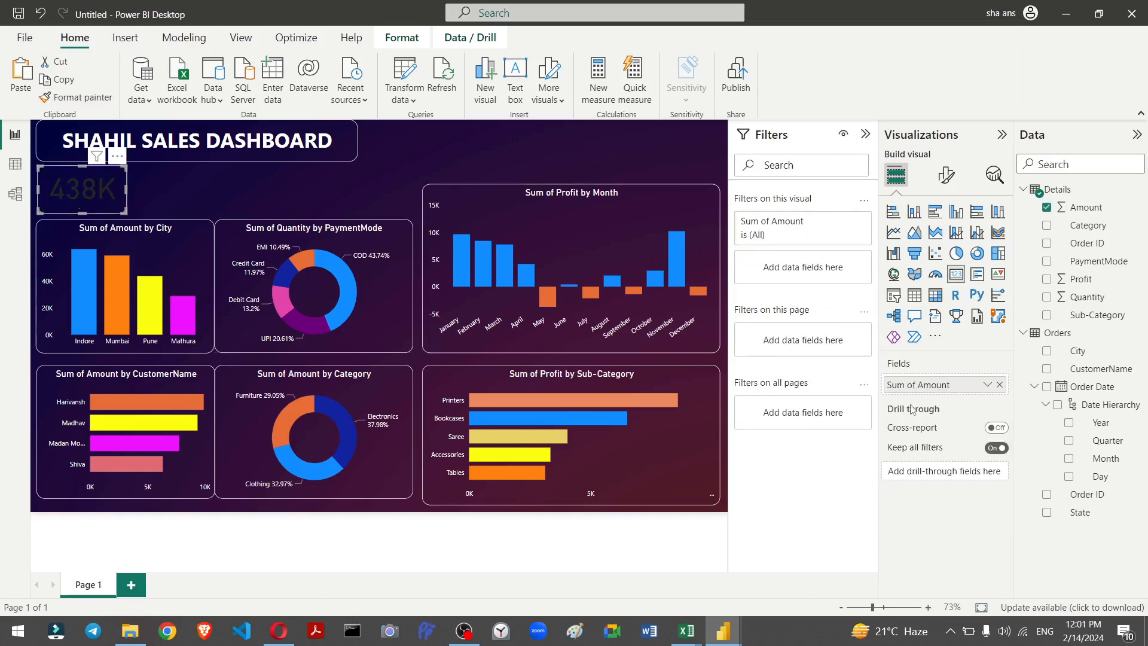
# Step: Set the card's category label colour and callout value colour to white
pyautogui.click(946, 175)
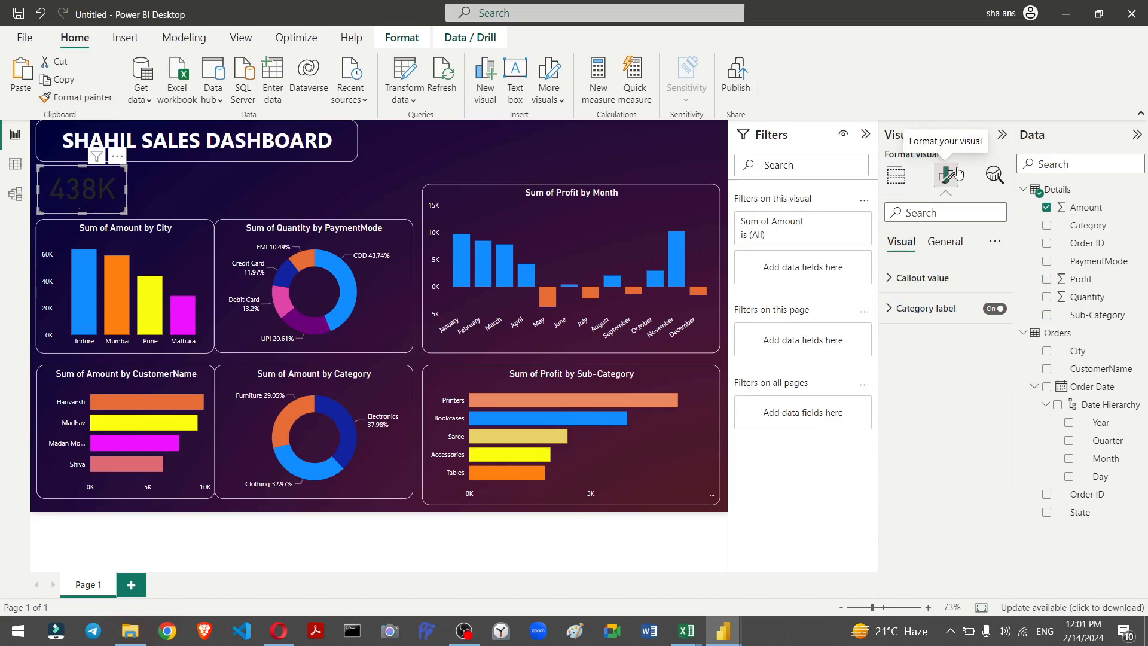
pyautogui.click(917, 308)
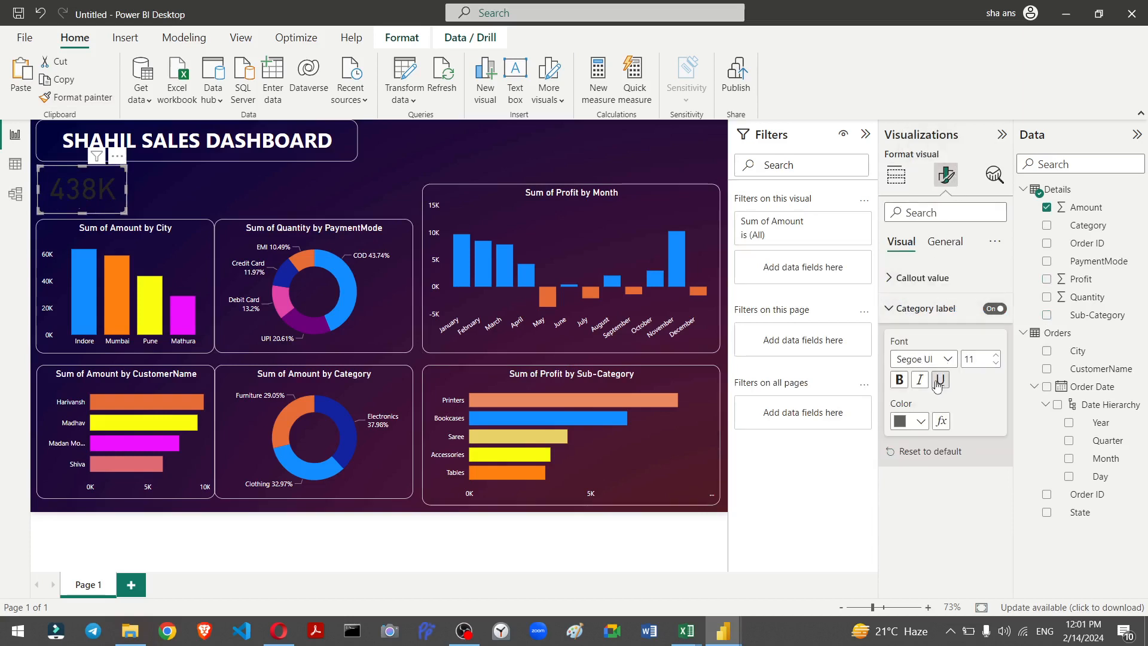
pyautogui.click(918, 422)
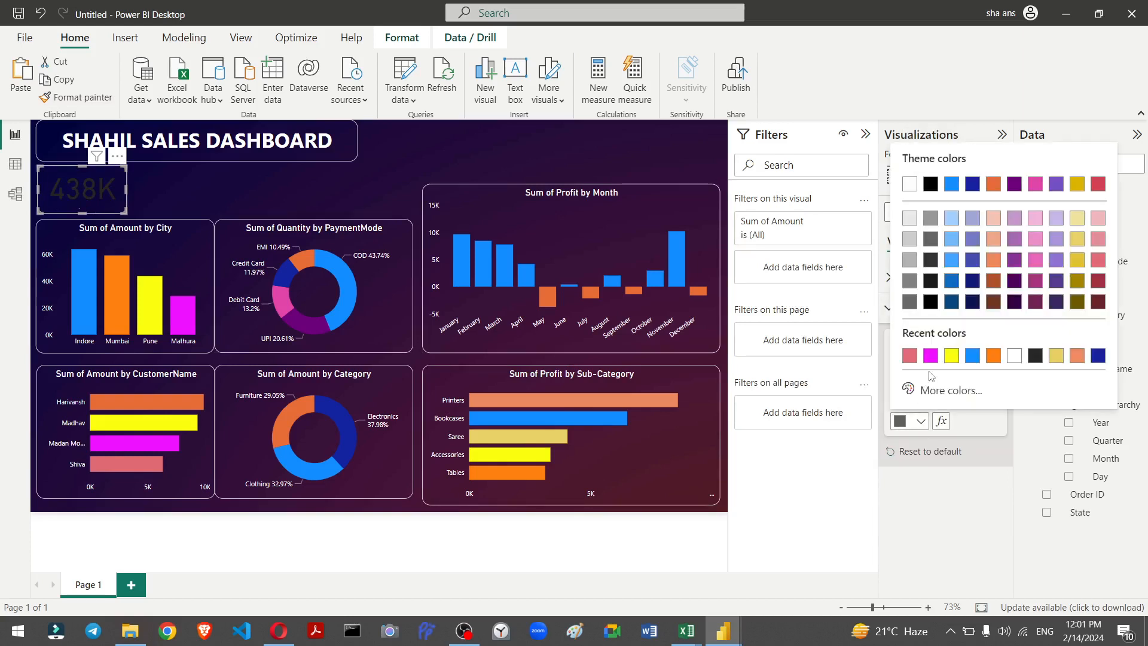
pyautogui.click(1014, 356)
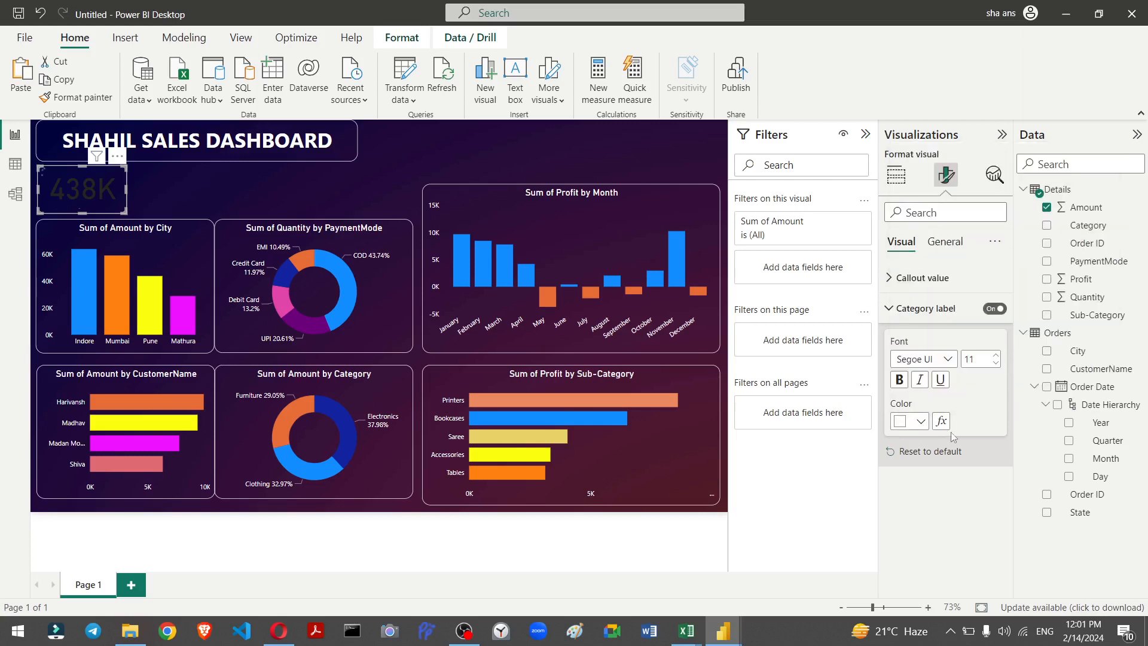
pyautogui.click(910, 278)
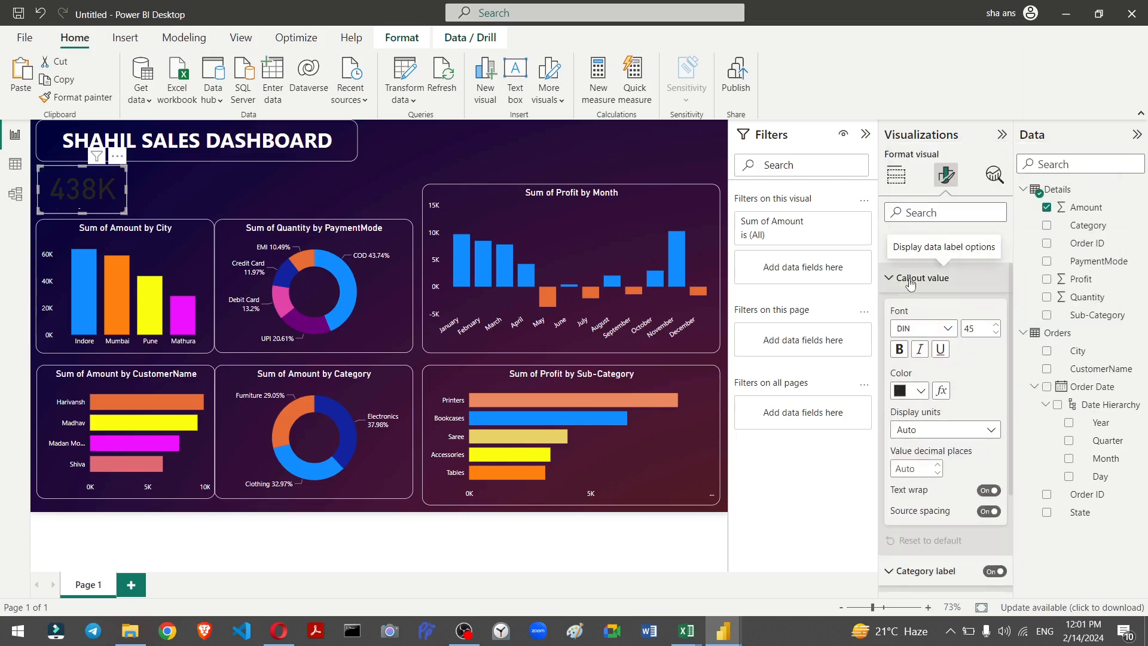
pyautogui.click(919, 398)
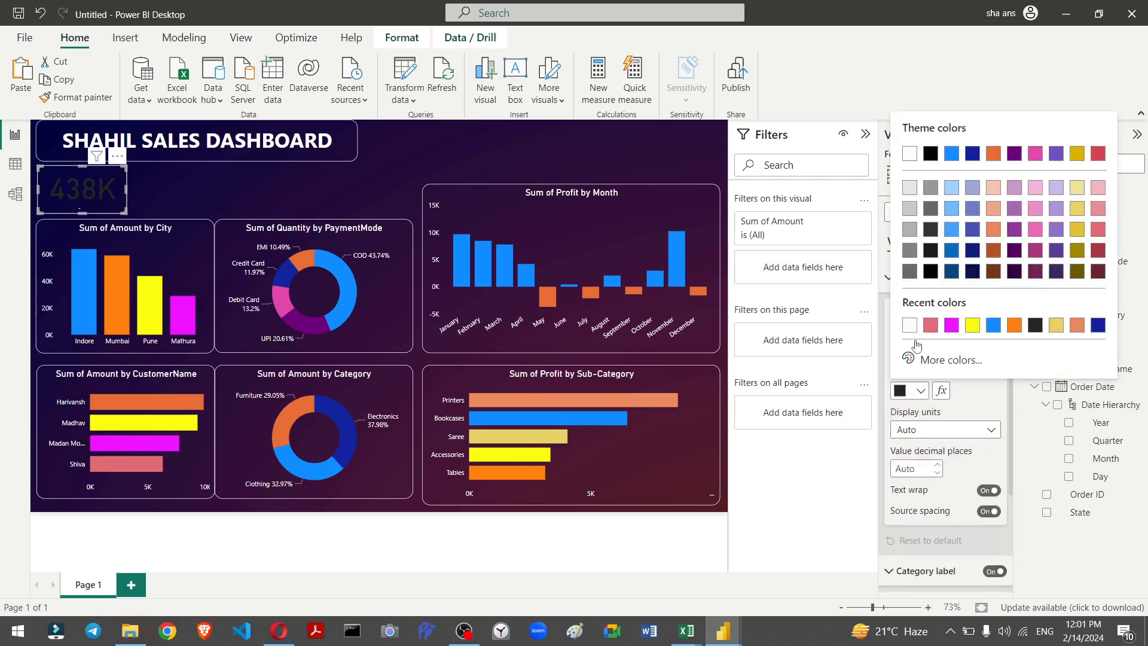
pyautogui.click(912, 327)
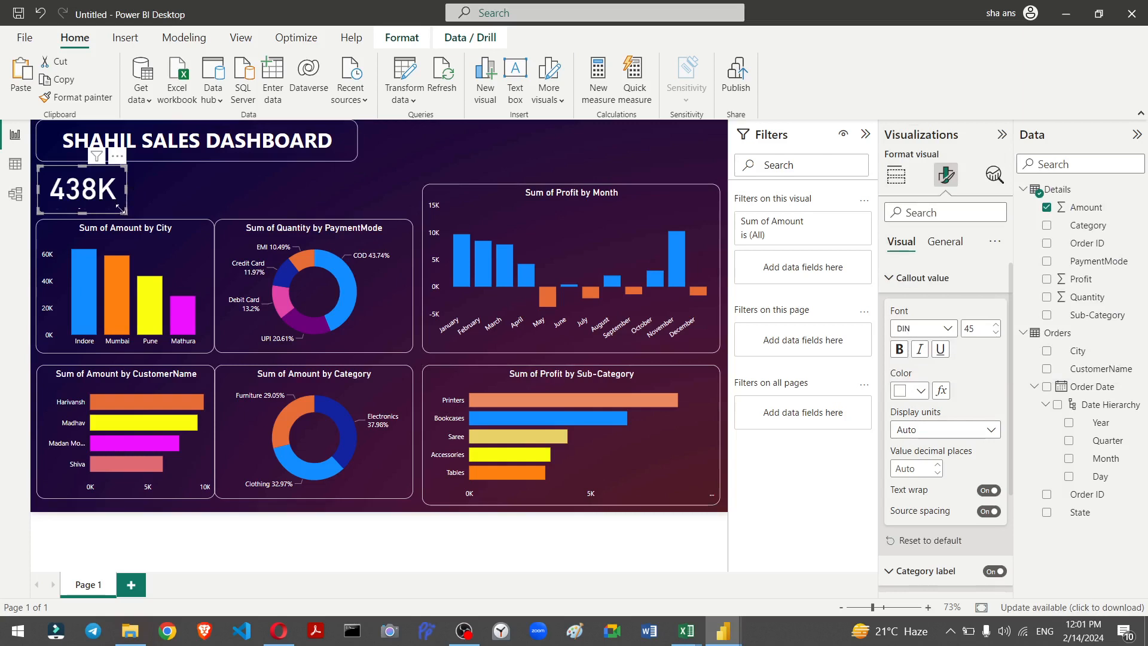
# Step: Resize the card slightly and set its callout value font size to 35
pyautogui.moveTo(122, 211); pyautogui.dragTo(129, 216)
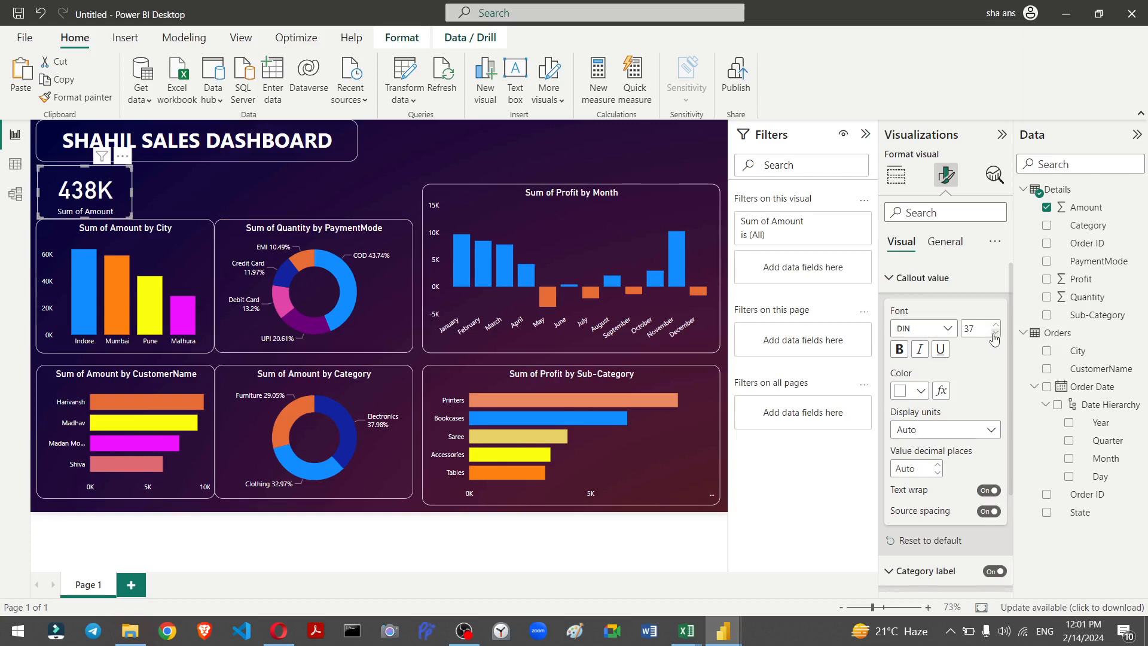
pyautogui.click(994, 335)
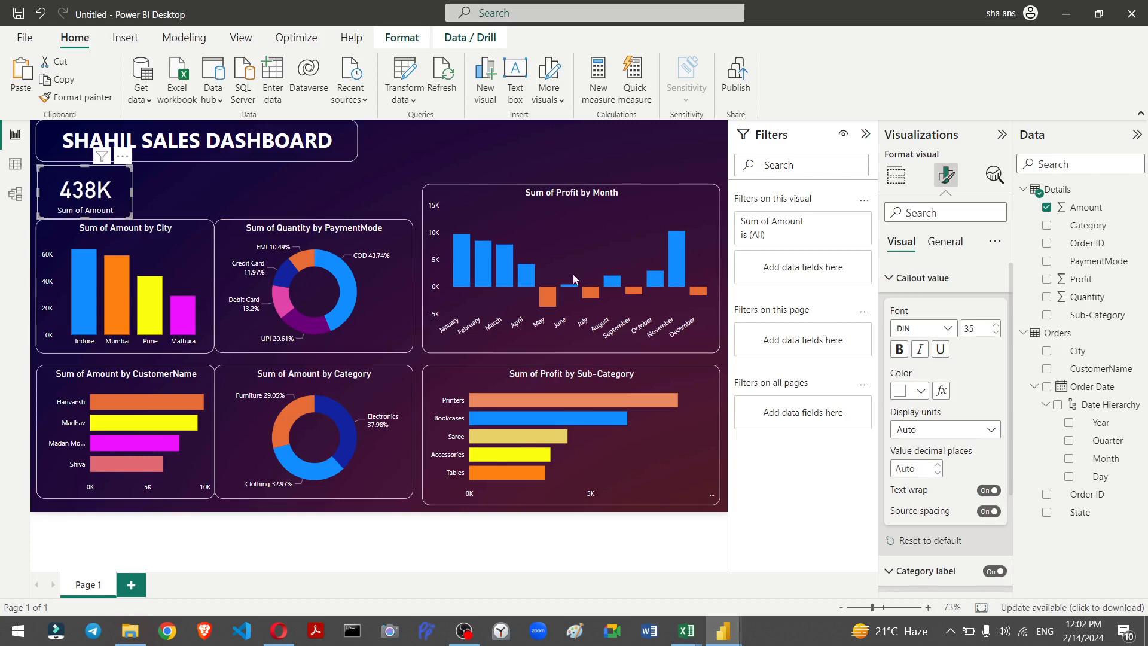
pyautogui.click(265, 179)
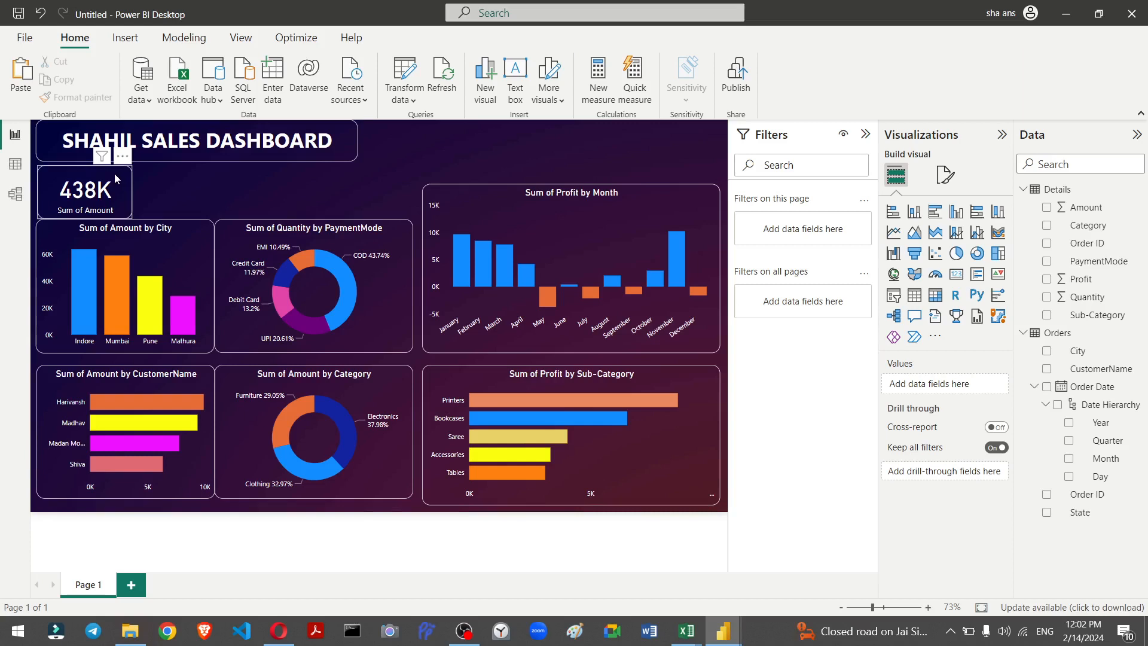
# Step: Paste copies of the card and arrange four cards in a row under the title
pyautogui.click(116, 179)
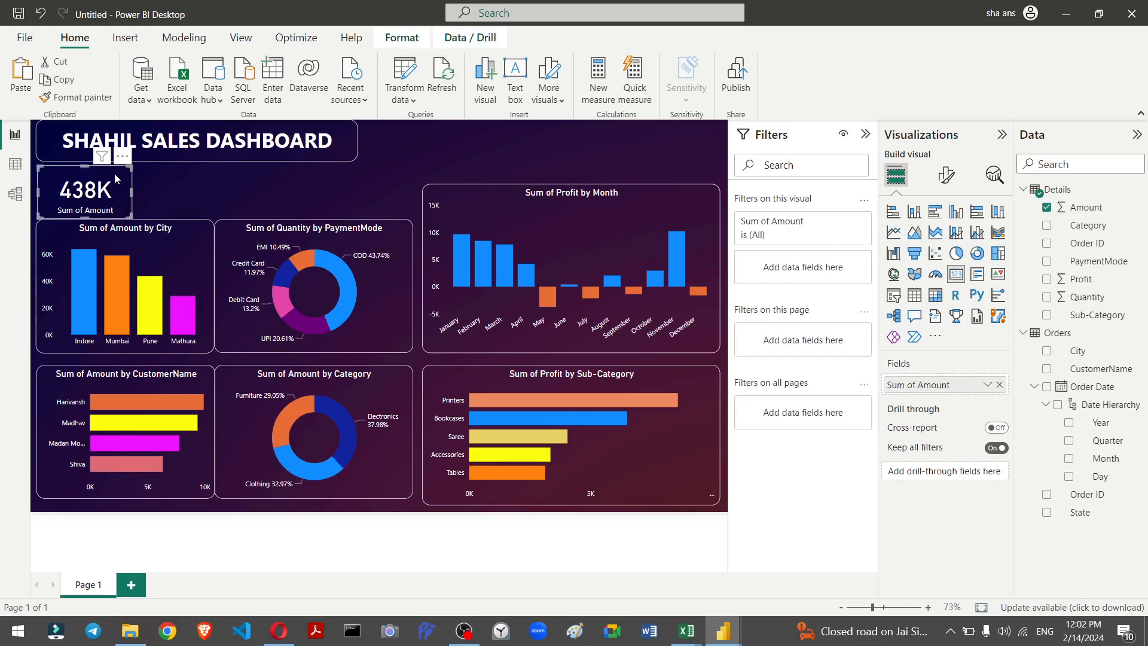
pyautogui.hotkey('ctrl', 'v')
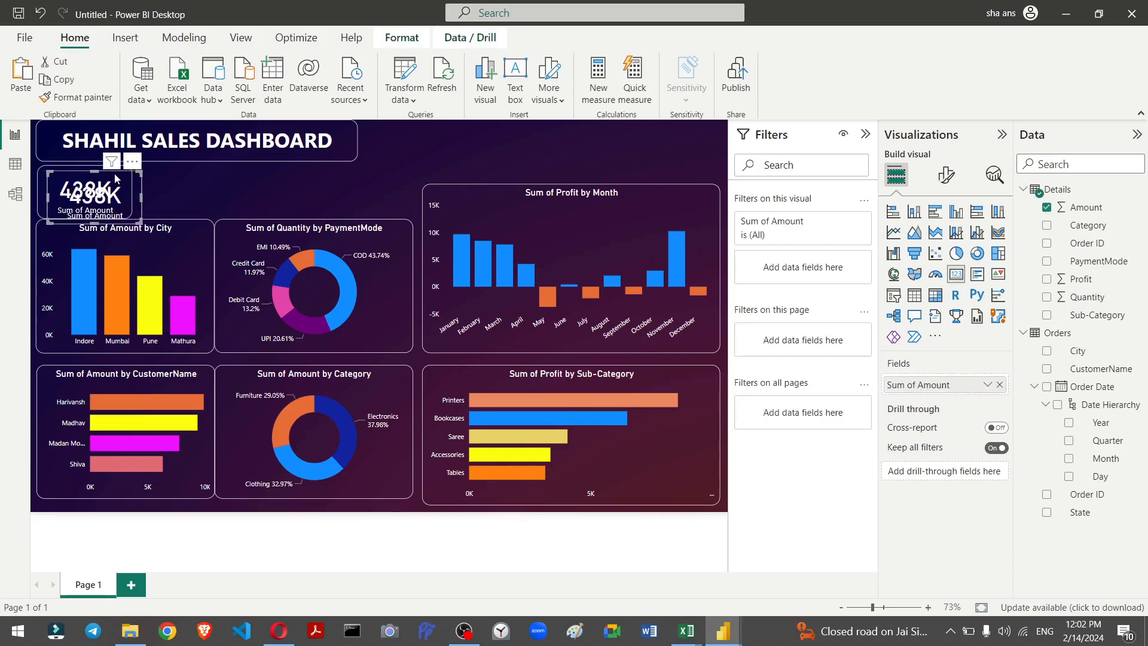
pyautogui.press('Right')
pyautogui.press('Right')
pyautogui.press('Right')
pyautogui.press('Right')
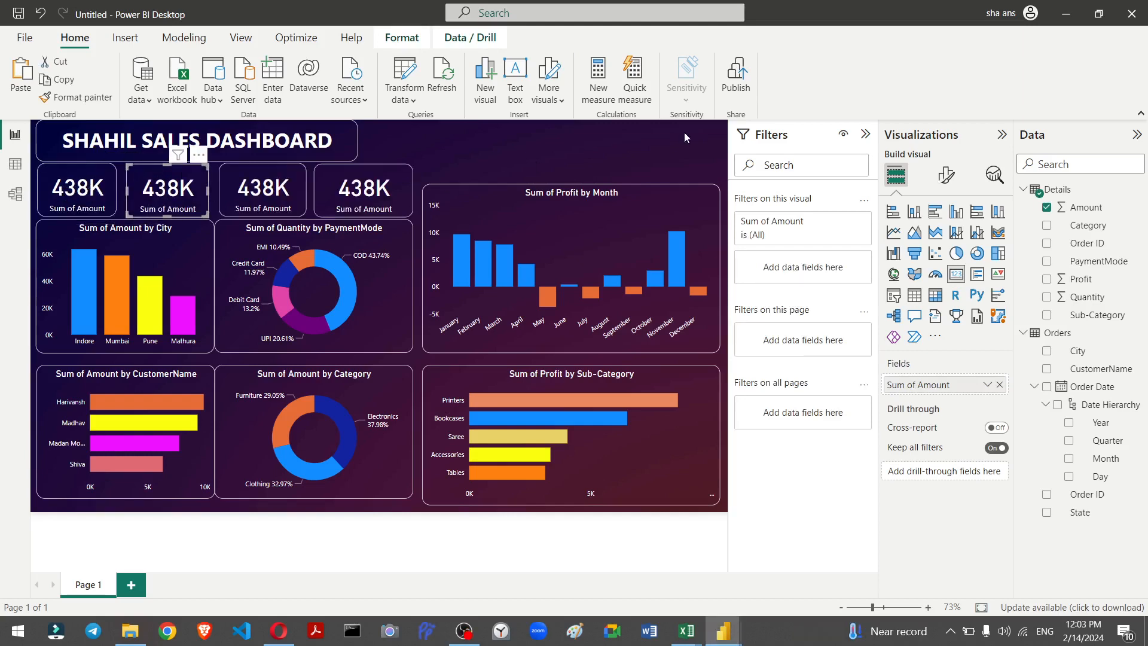
# Step: Replace the second card's field with Profit and the third card's field with Quantity
pyautogui.press('?')
pyautogui.click(782, 131)
pyautogui.click(1000, 386)
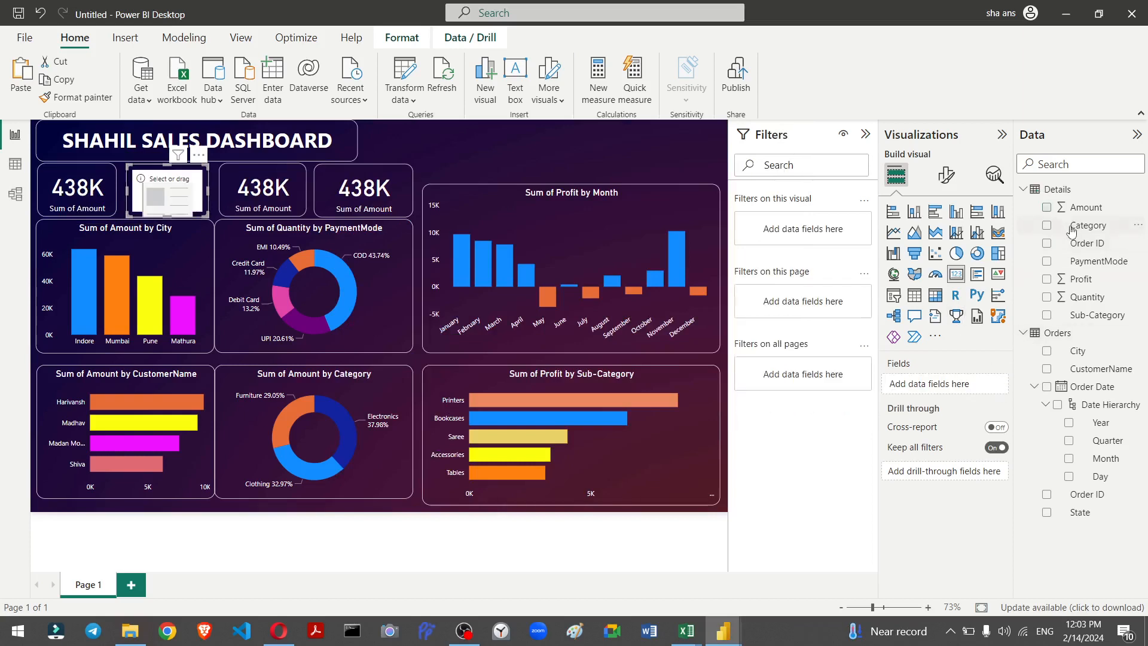
pyautogui.moveTo(1094, 315); pyautogui.dragTo(940, 390)
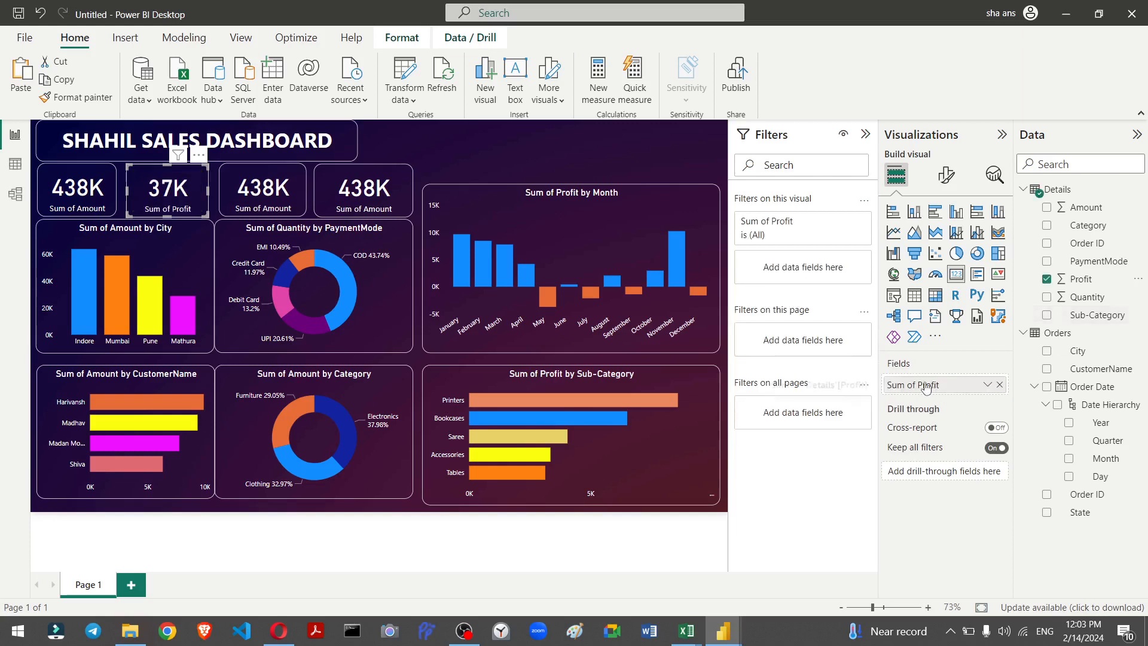
pyautogui.click(276, 198)
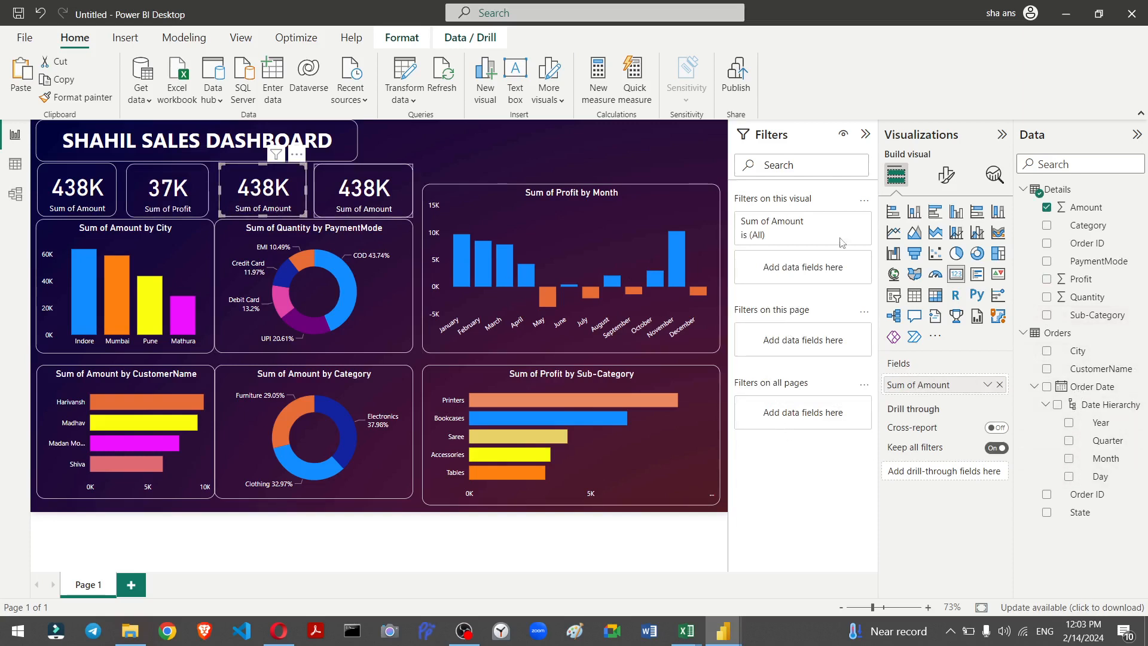
pyautogui.moveTo(1075, 297); pyautogui.dragTo(975, 389)
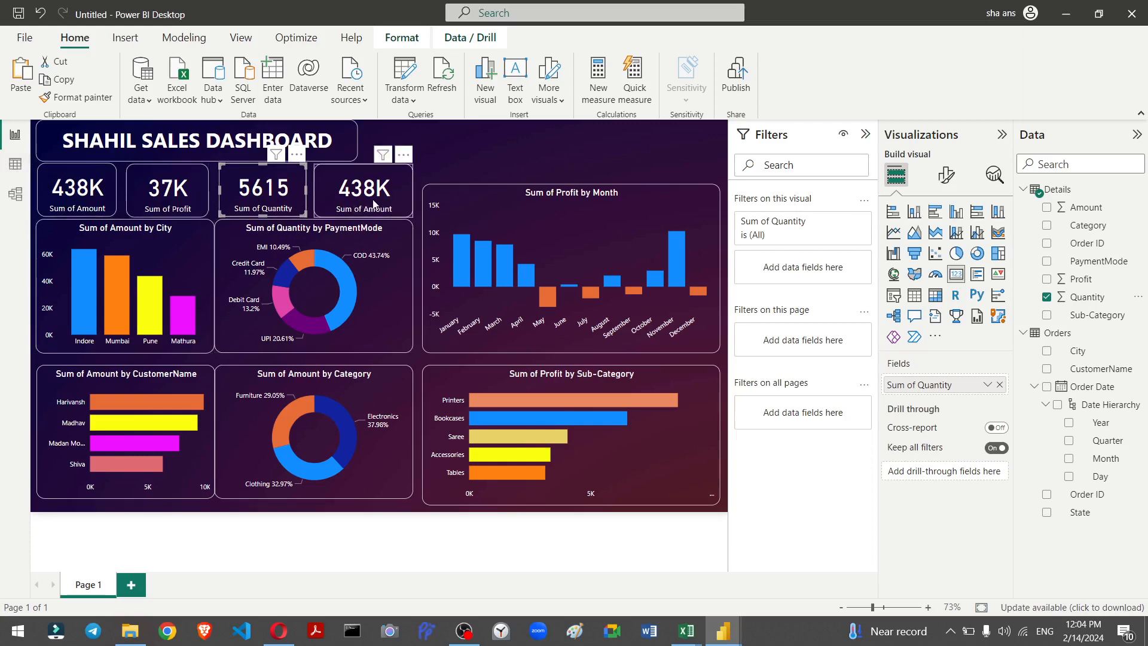
# Step: In the Details table's data view, create a new calculated column Avg_Qyt = [Amount]/[Quantity]
pyautogui.click(22, 172)
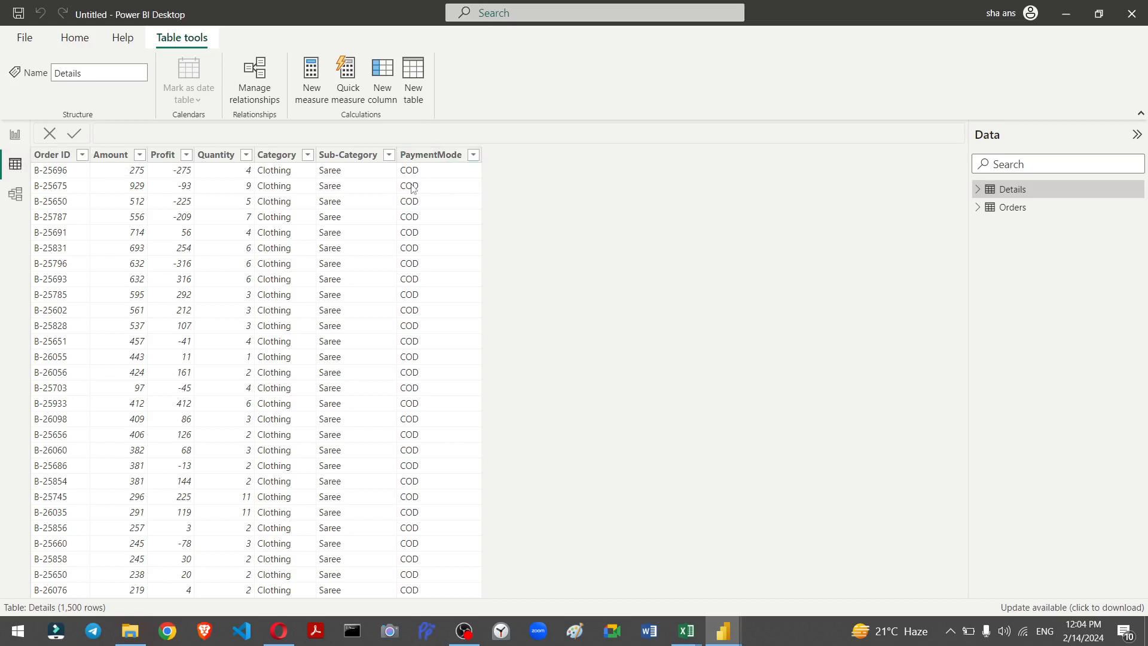
pyautogui.click(418, 155)
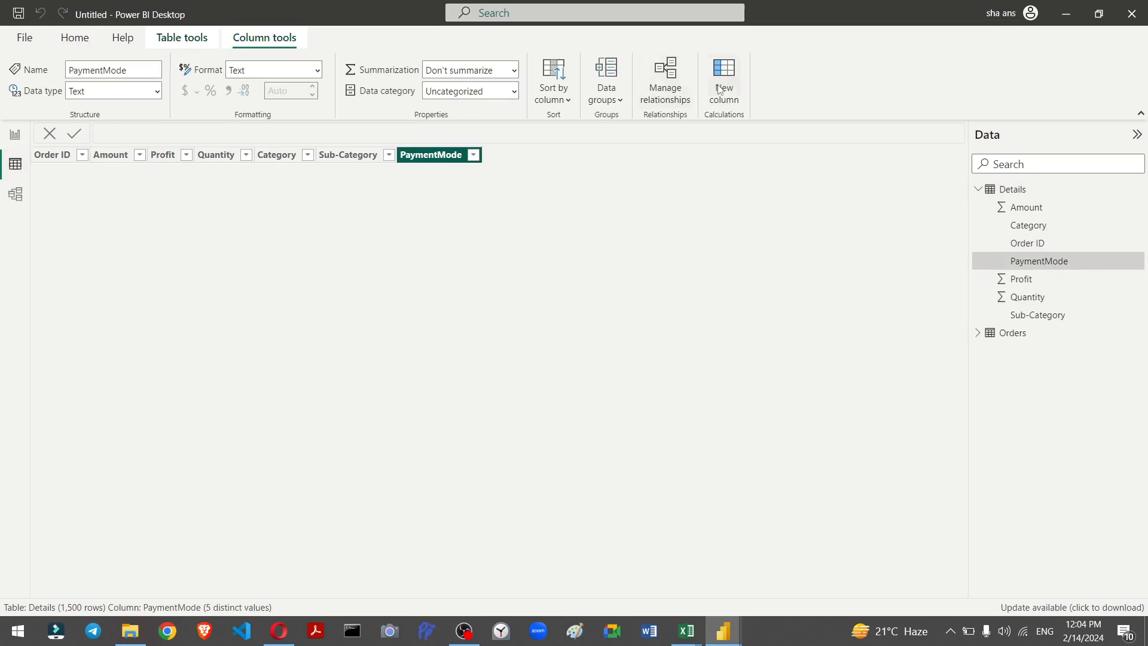
pyautogui.click(1017, 190)
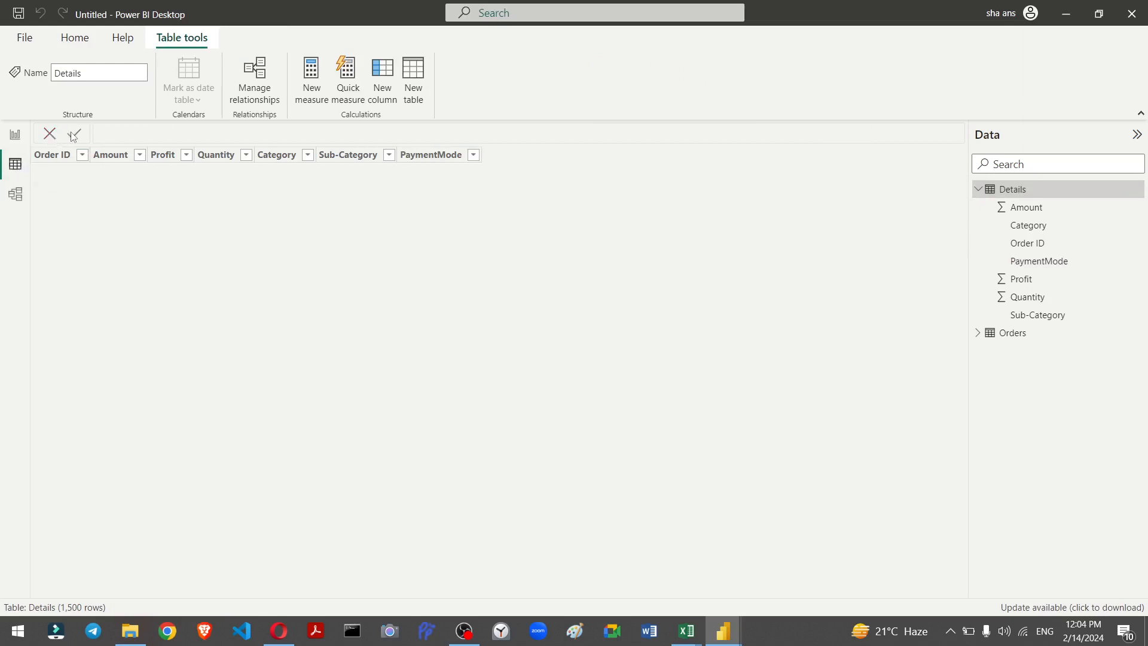
pyautogui.click(417, 78)
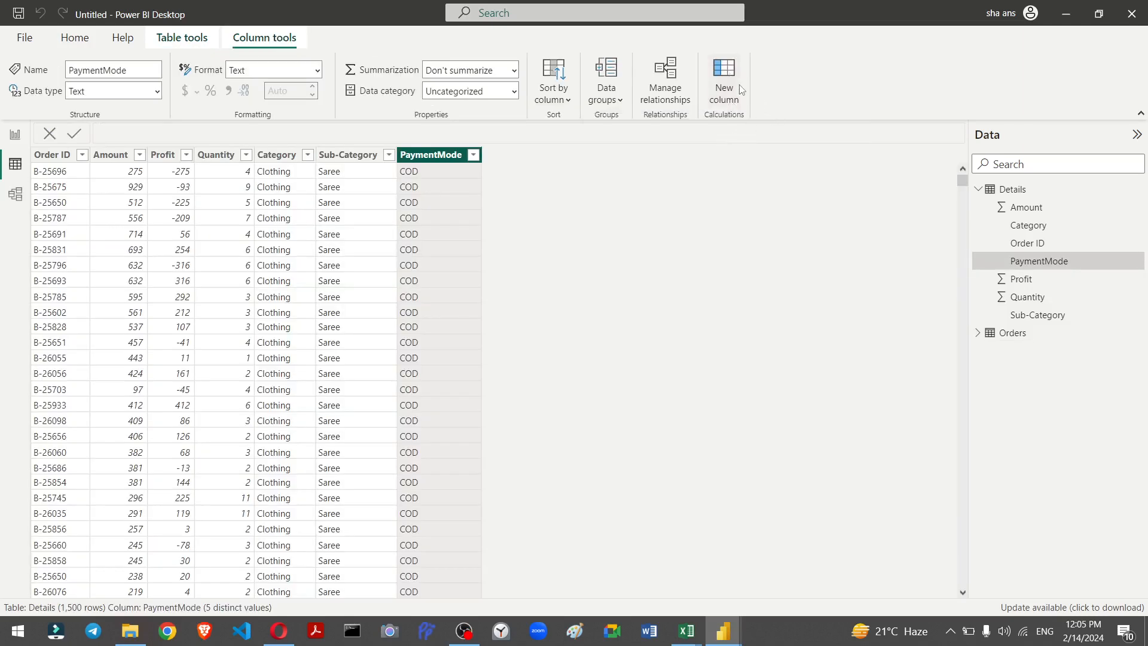
pyautogui.click(731, 94)
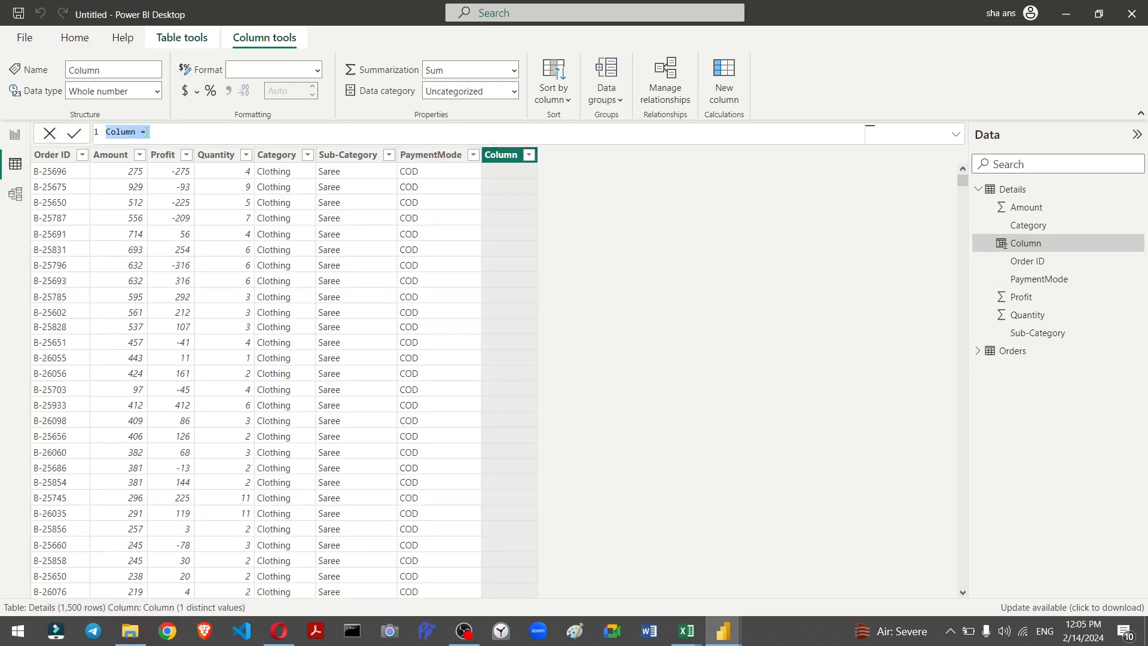
pyautogui.press('BackSpace')
pyautogui.write('Avg_sa')
pyautogui.press('BackSpace')
pyautogui.press('BackSpace')
pyautogui.press('BackSpace')
pyautogui.write('Qyt =[')
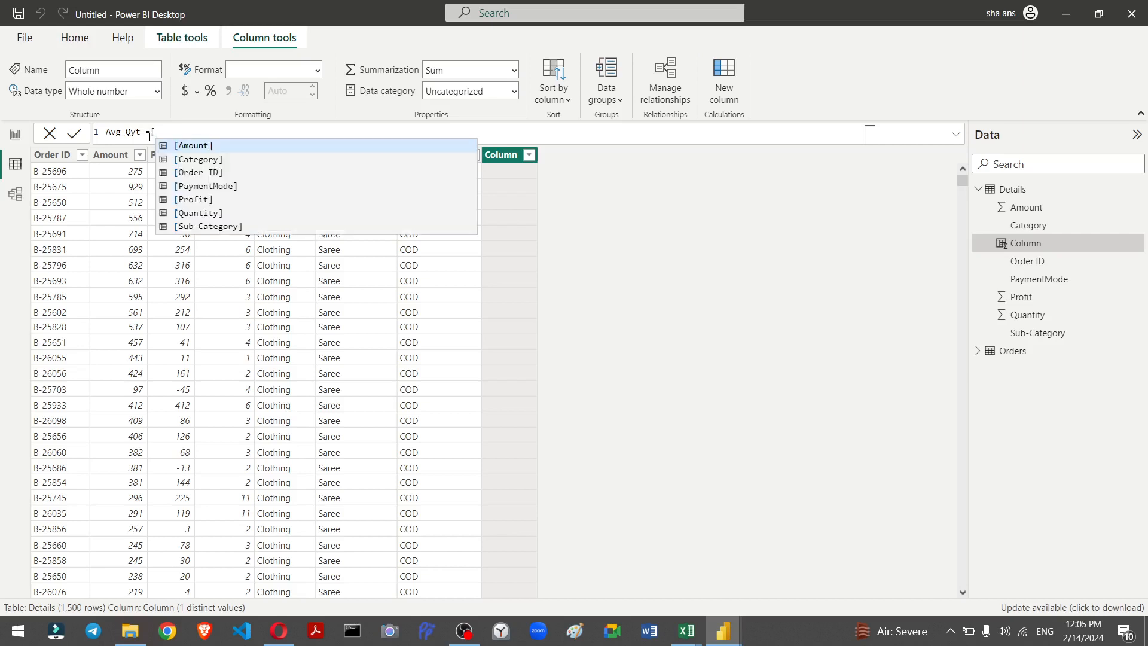
pyautogui.press('Tab')
pyautogui.write('/')
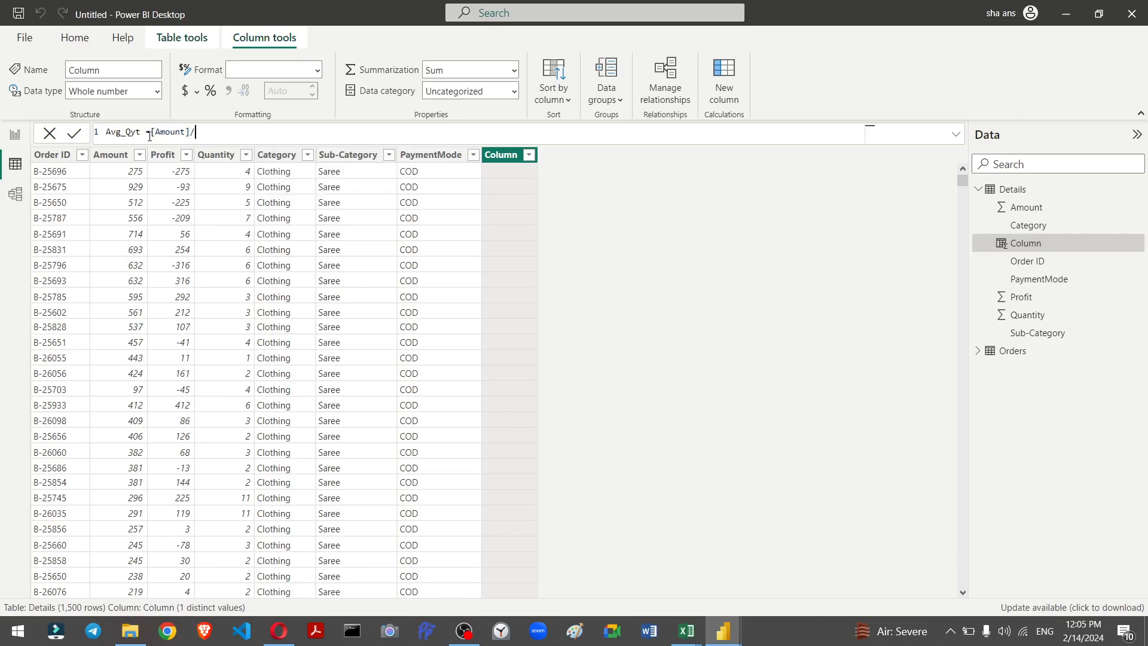
pyautogui.write('[')
pyautogui.press('Down')
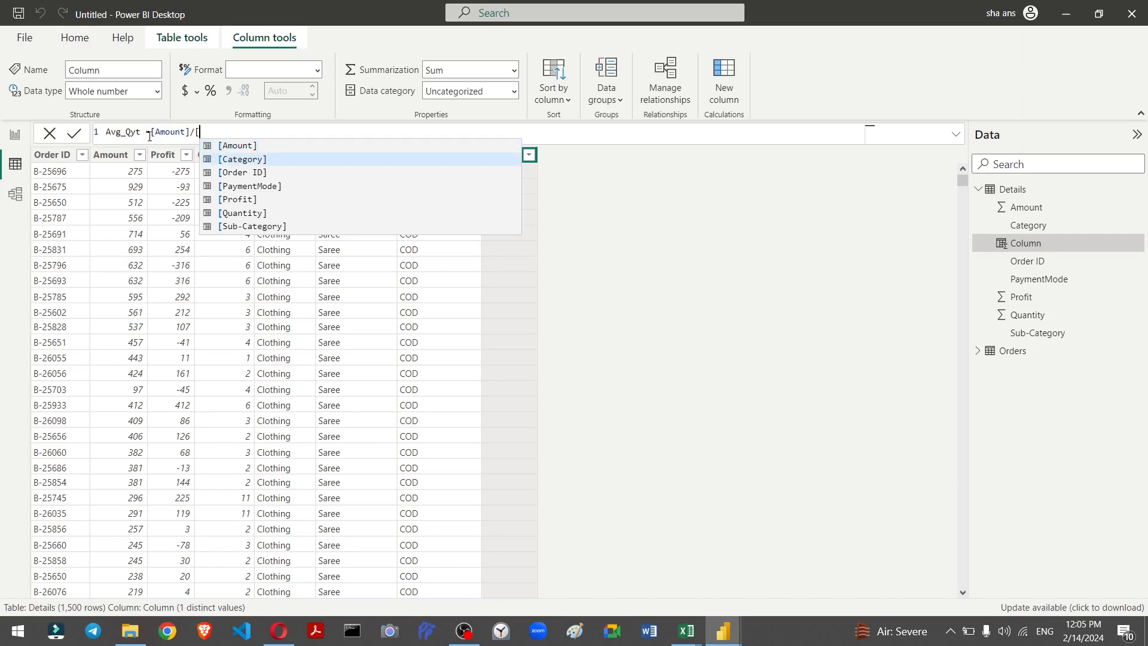
pyautogui.press('Tab')
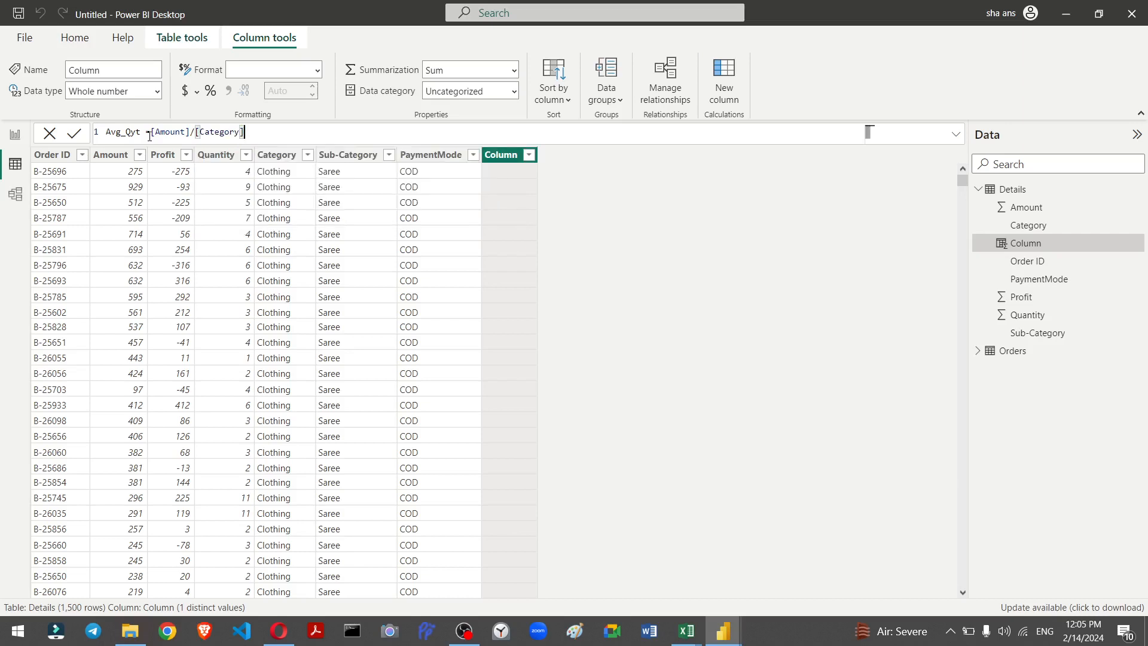
pyautogui.press('BackSpace')
pyautogui.press('BackSpace')
pyautogui.press('BackSpace')
pyautogui.press('BackSpace')
pyautogui.press('BackSpace')
pyautogui.press('BackSpace')
pyautogui.press('BackSpace')
pyautogui.press('BackSpace')
pyautogui.press('BackSpace')
pyautogui.write('q')
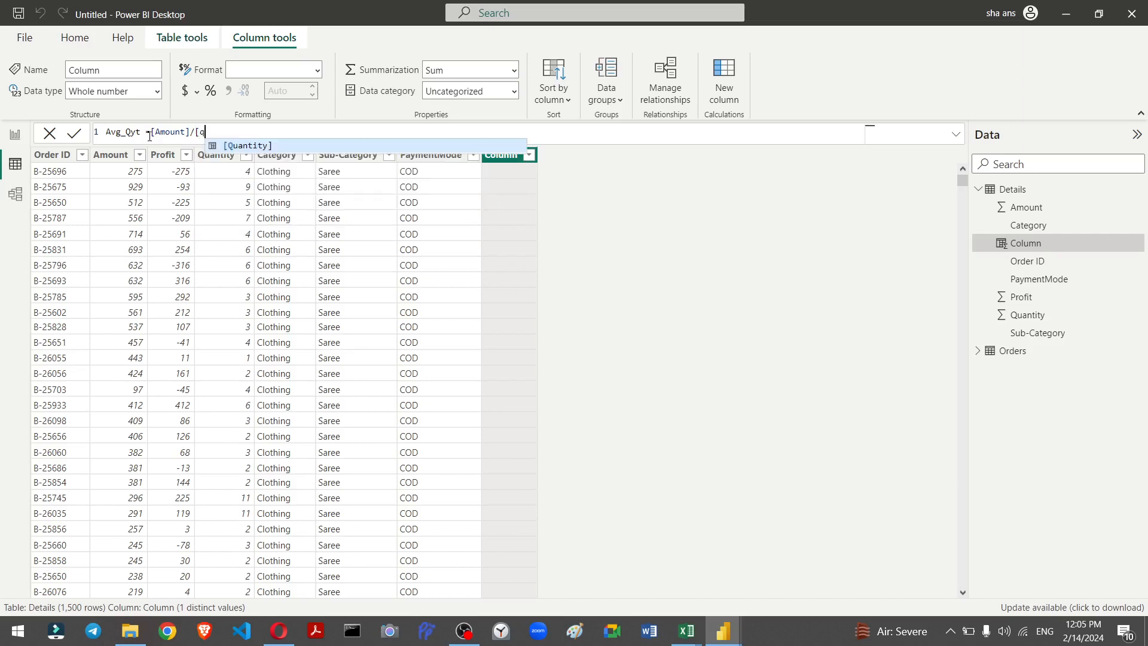
pyautogui.press('Tab')
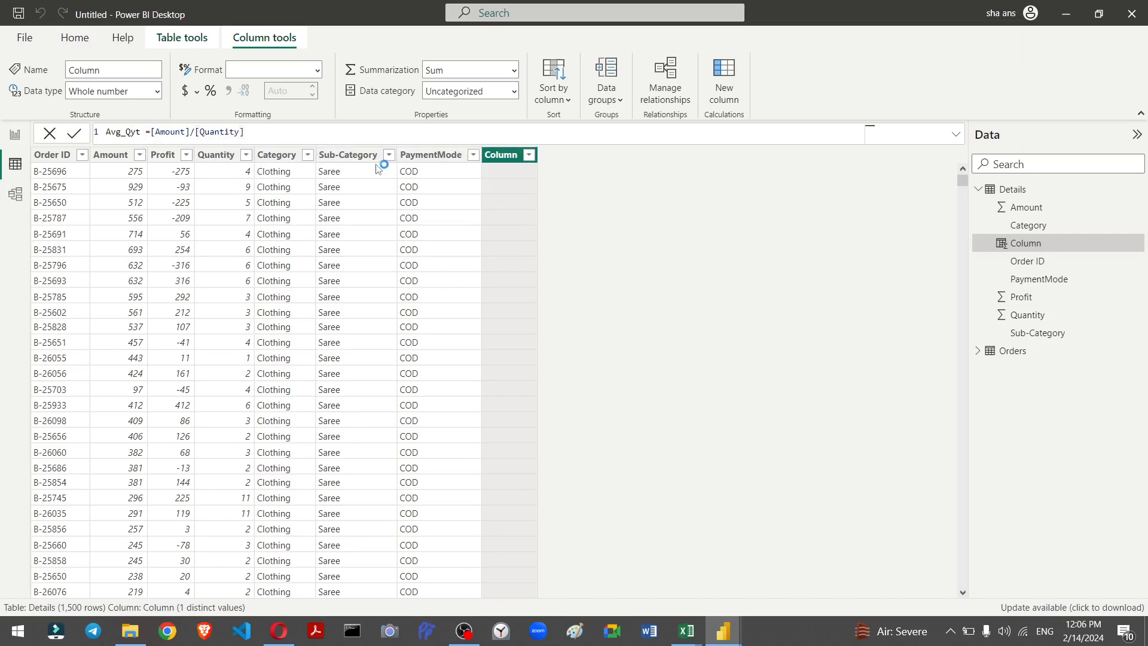
pyautogui.press('Return')
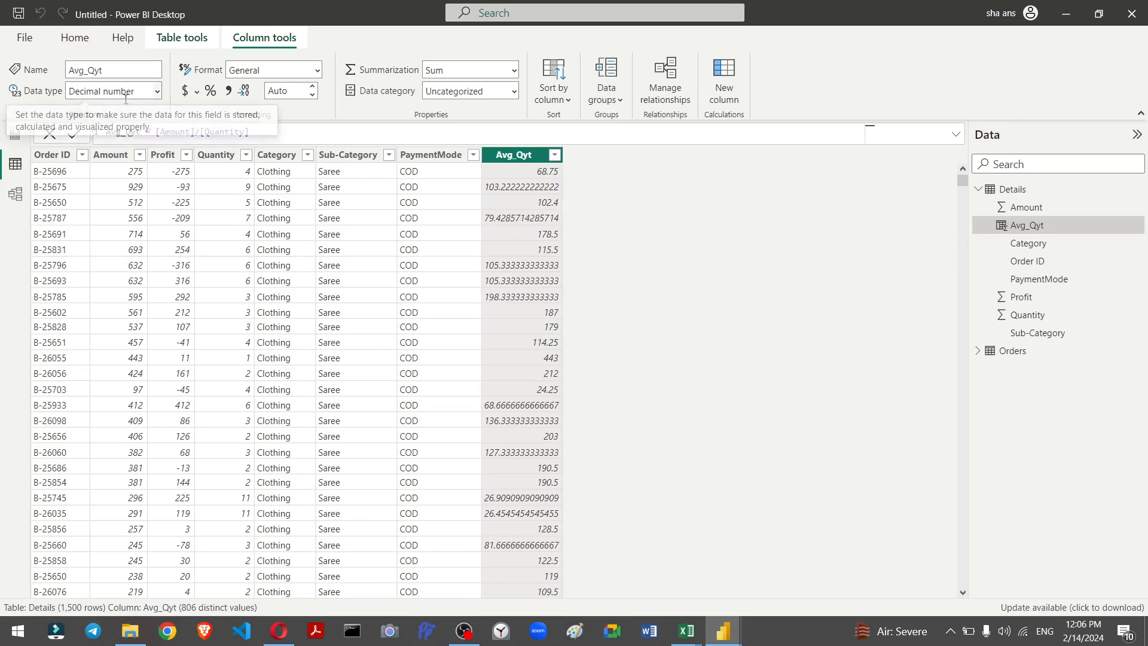
# Step: Change the Avg_Qyt column's data type to Whole number
pyautogui.click(159, 92)
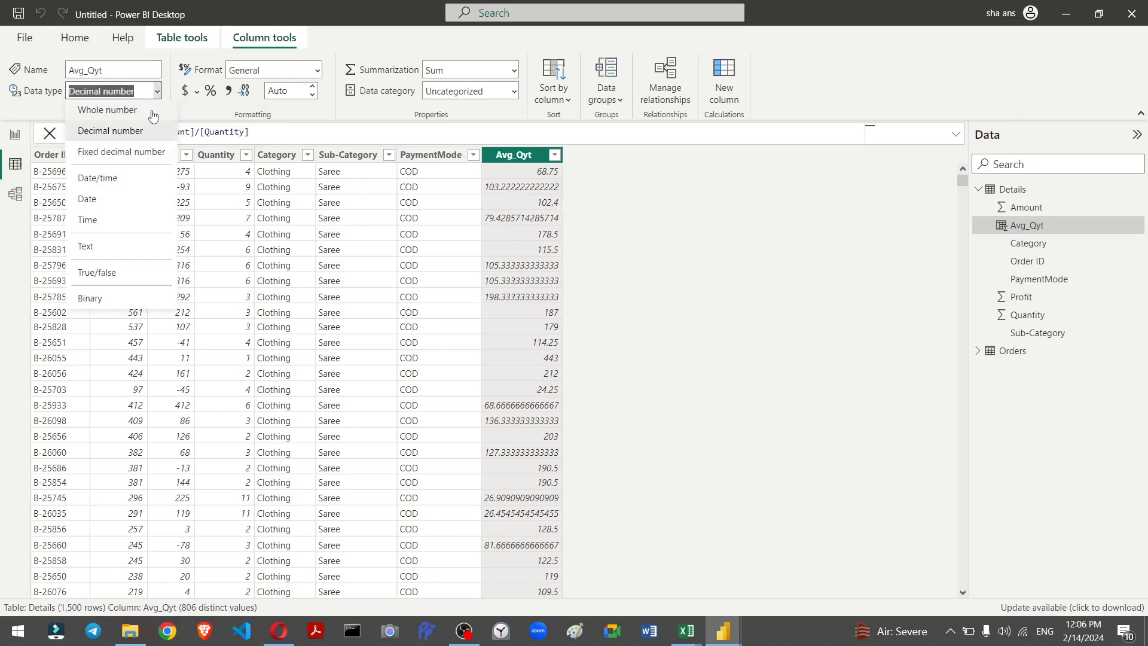
pyautogui.click(144, 116)
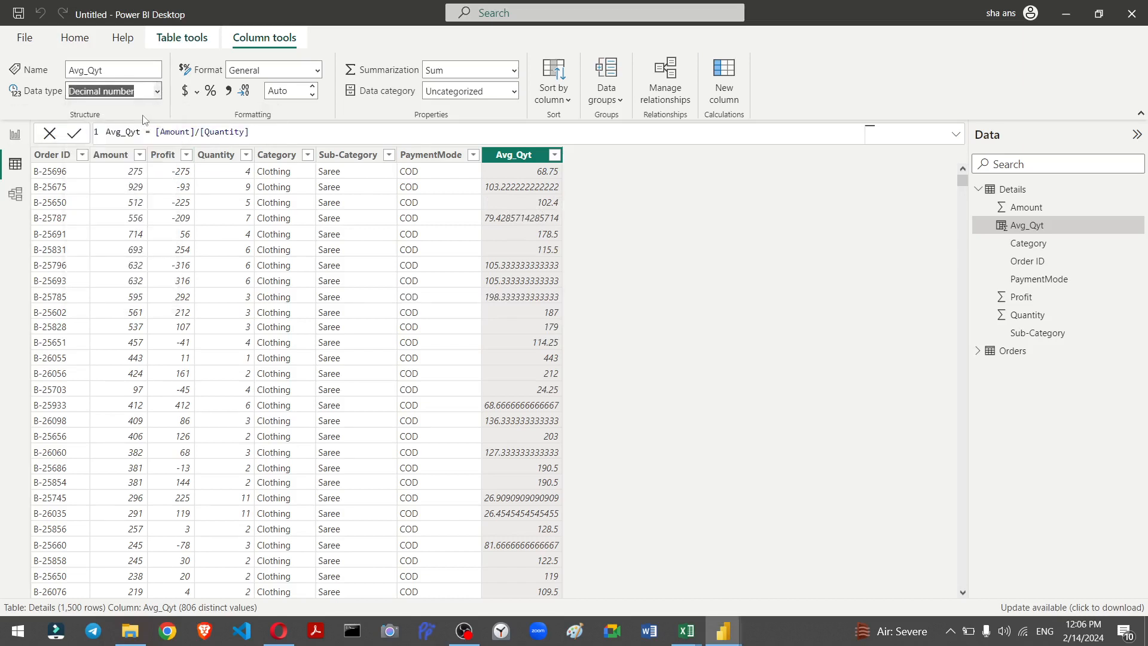
pyautogui.click(660, 368)
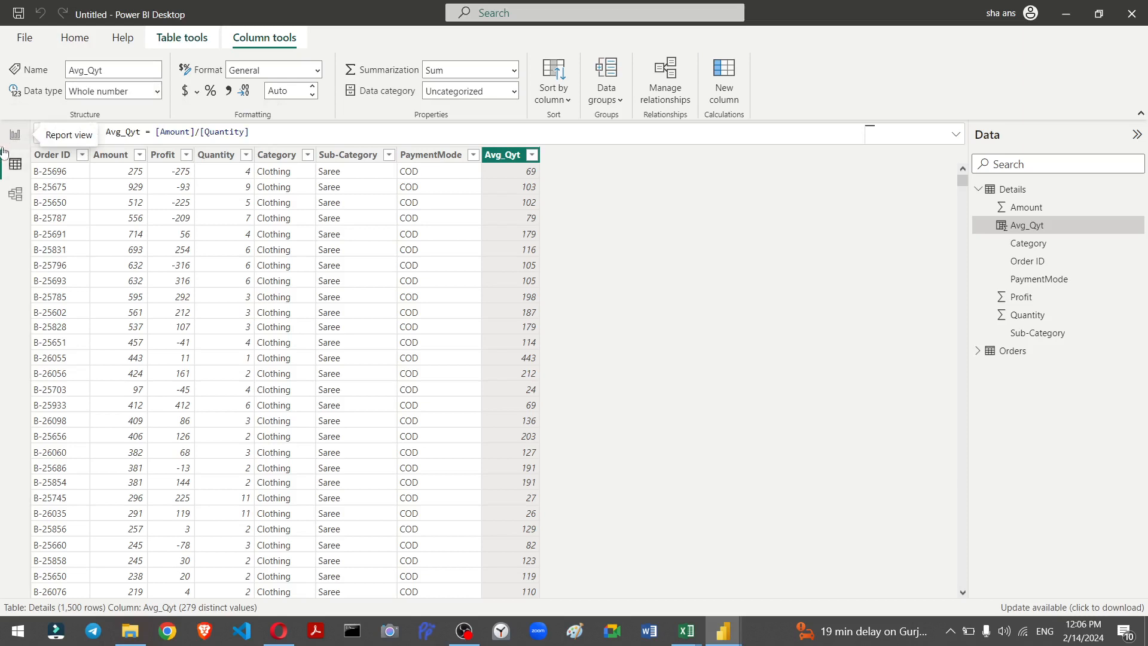
# Step: Back in the report, replace the fourth card's field with Avg_Qyt
pyautogui.click(13, 143)
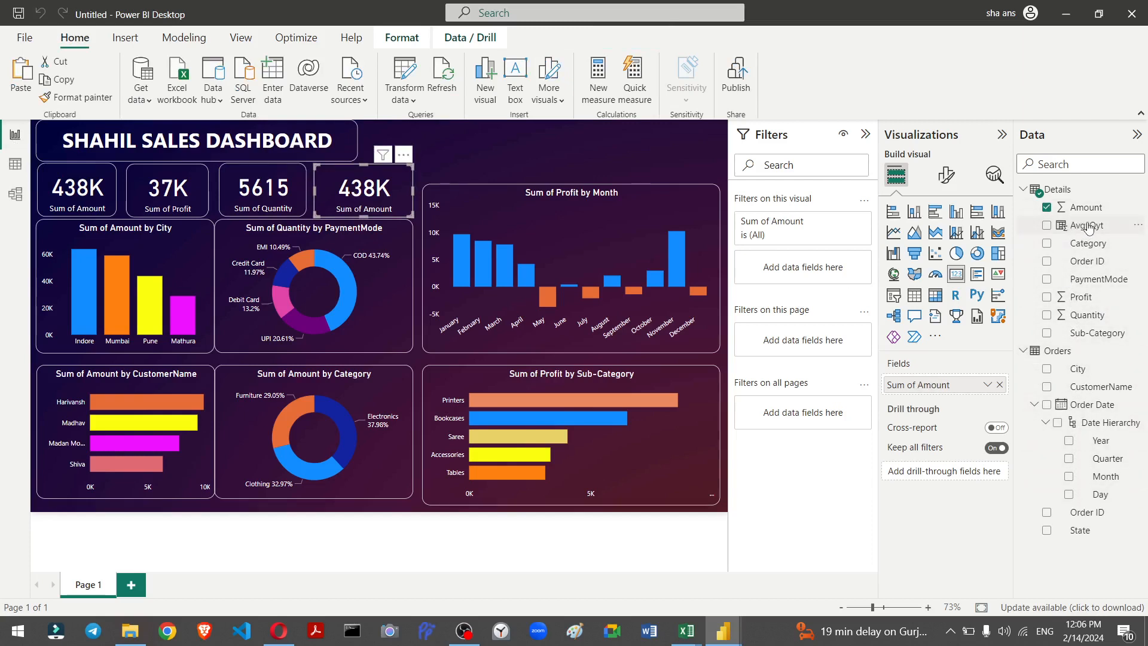
pyautogui.moveTo(1079, 229); pyautogui.dragTo(957, 388)
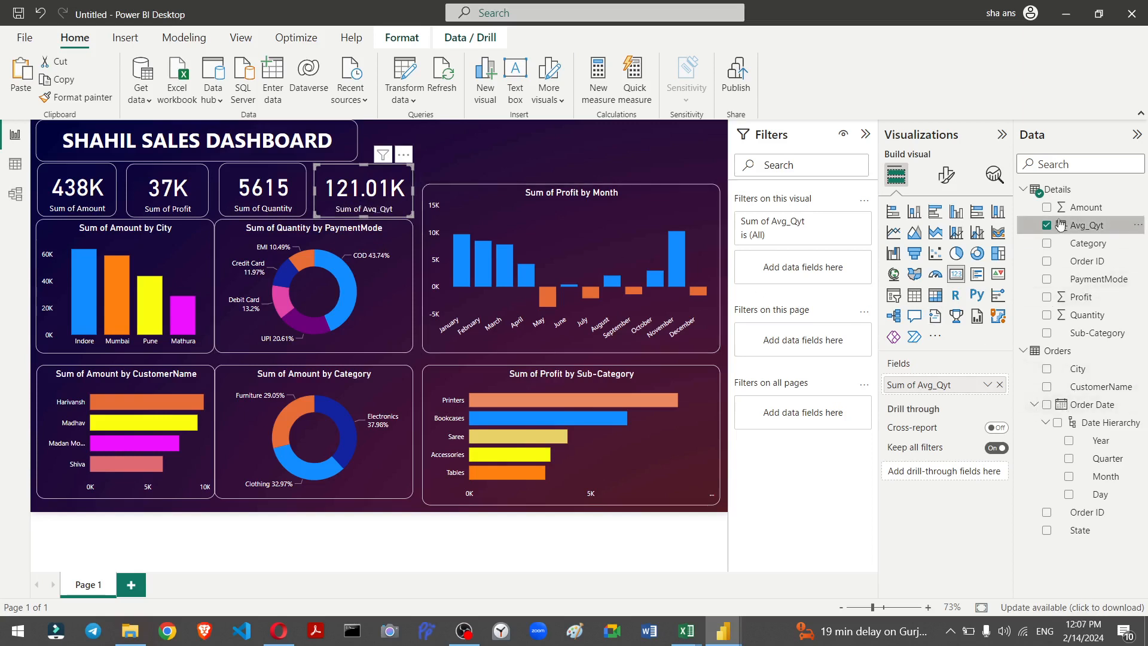
pyautogui.click(1138, 229)
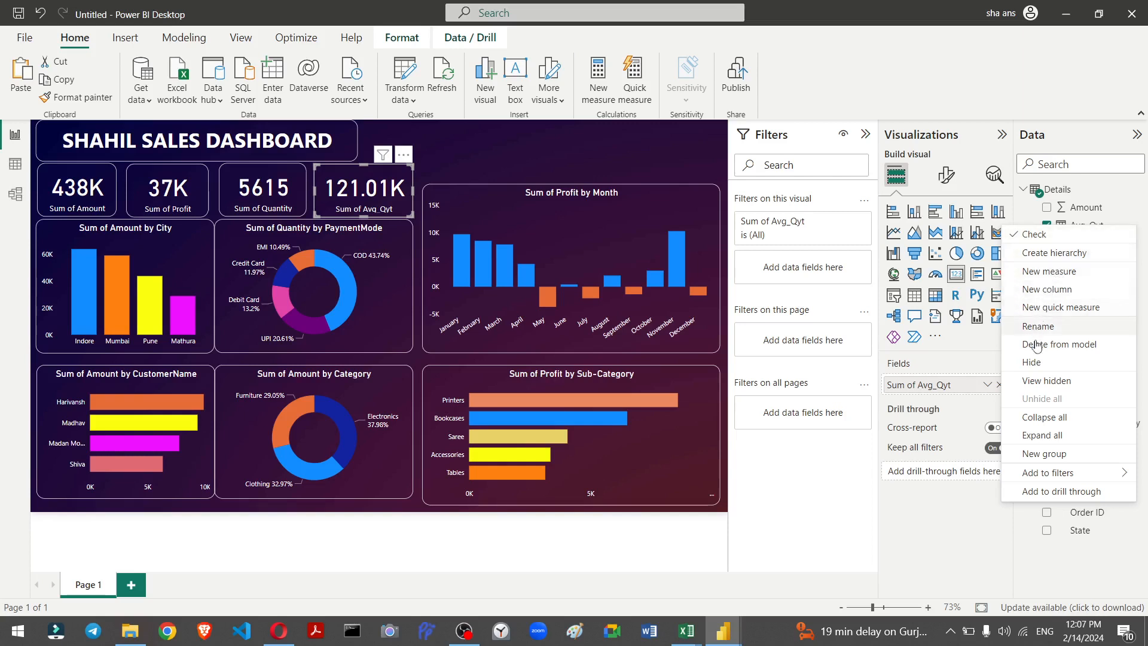
pyautogui.click(965, 536)
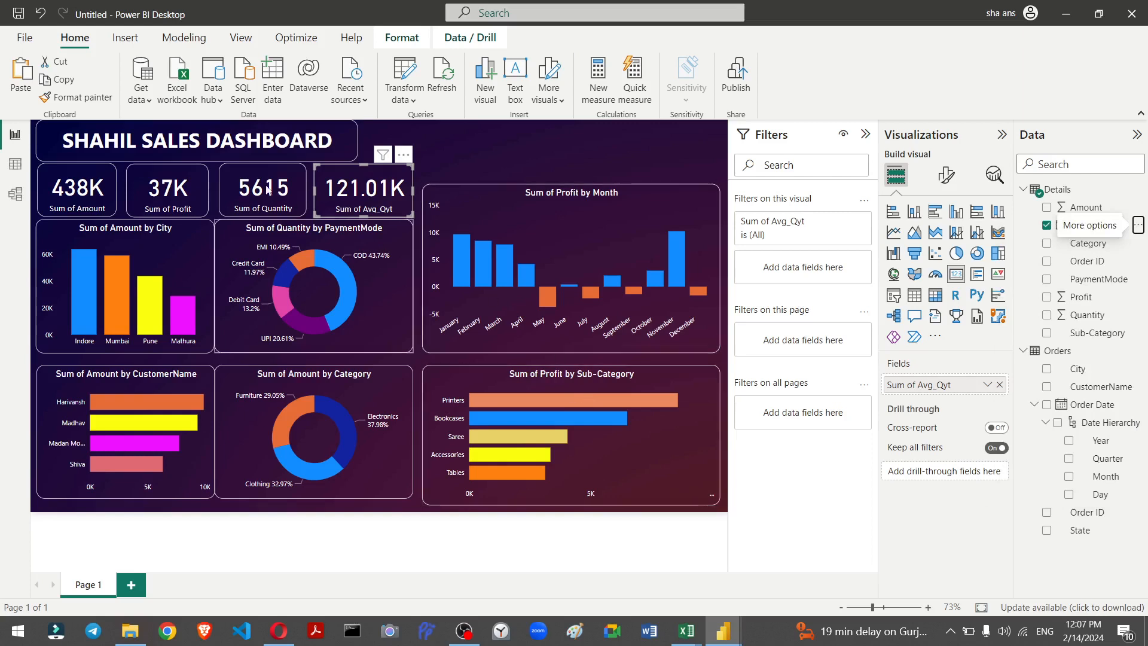
pyautogui.click(456, 161)
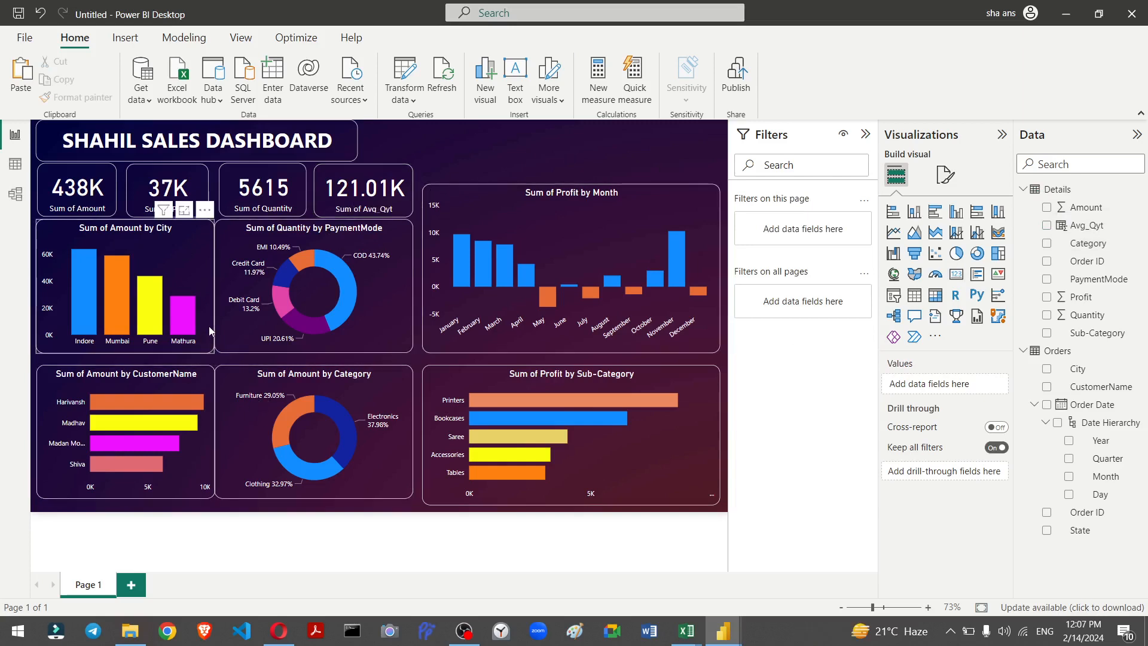
# Step: Add a slicer using the Order Date Quarter field and shrink it near the title
pyautogui.click(897, 297)
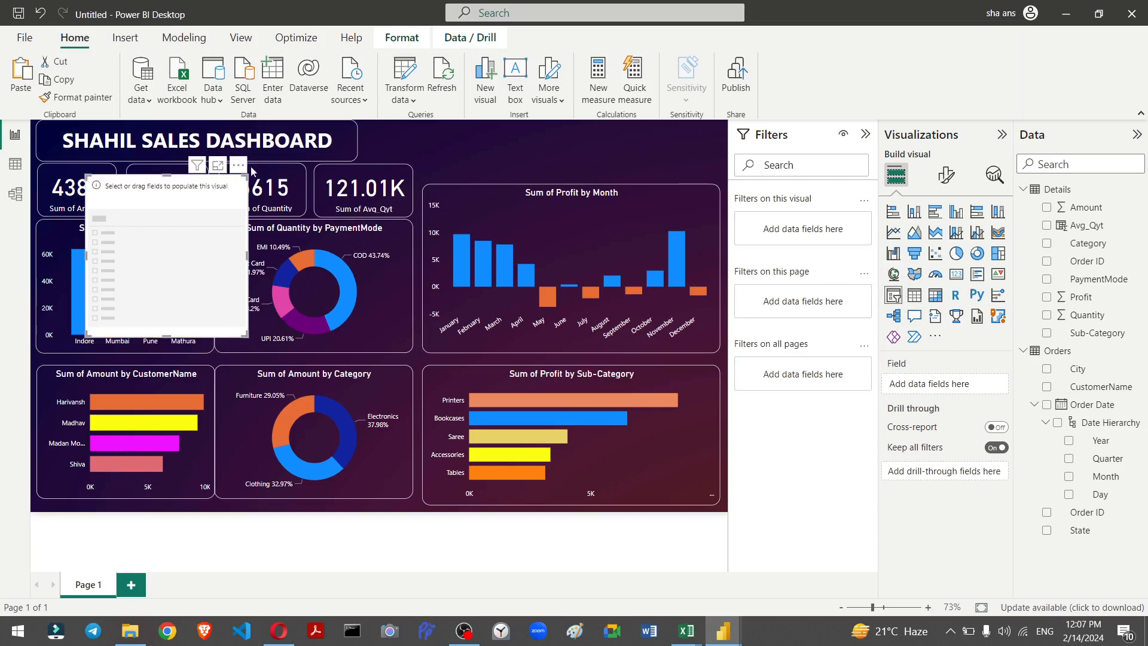
pyautogui.moveTo(140, 188); pyautogui.dragTo(274, 150)
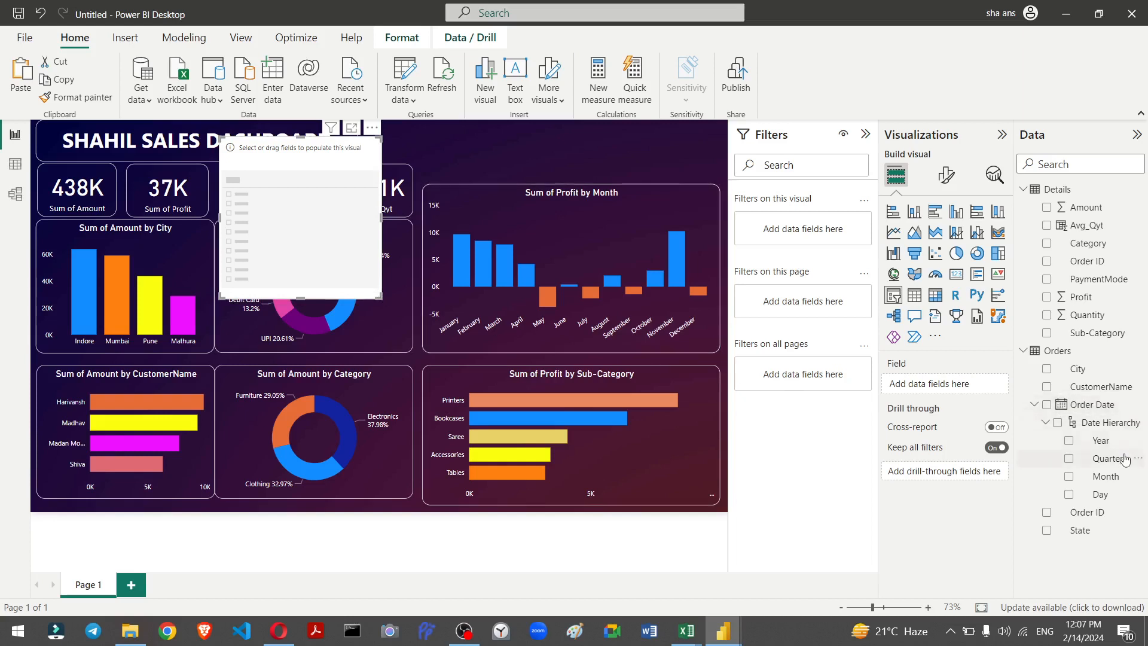
pyautogui.moveTo(1124, 458); pyautogui.dragTo(962, 392)
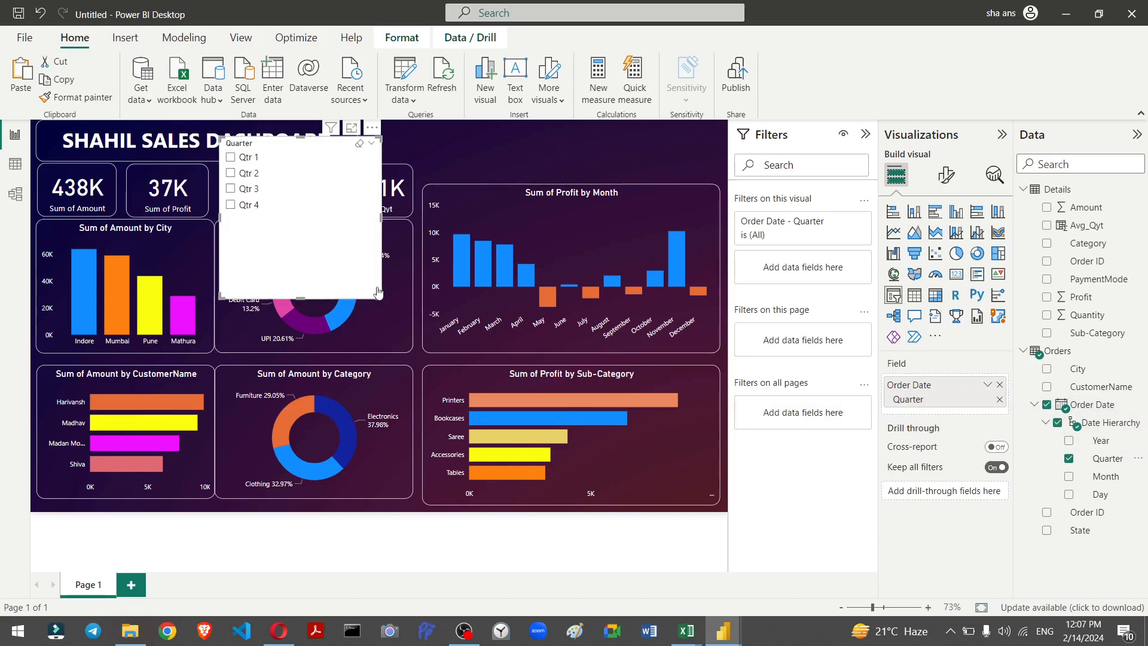
pyautogui.moveTo(378, 291); pyautogui.dragTo(377, 227)
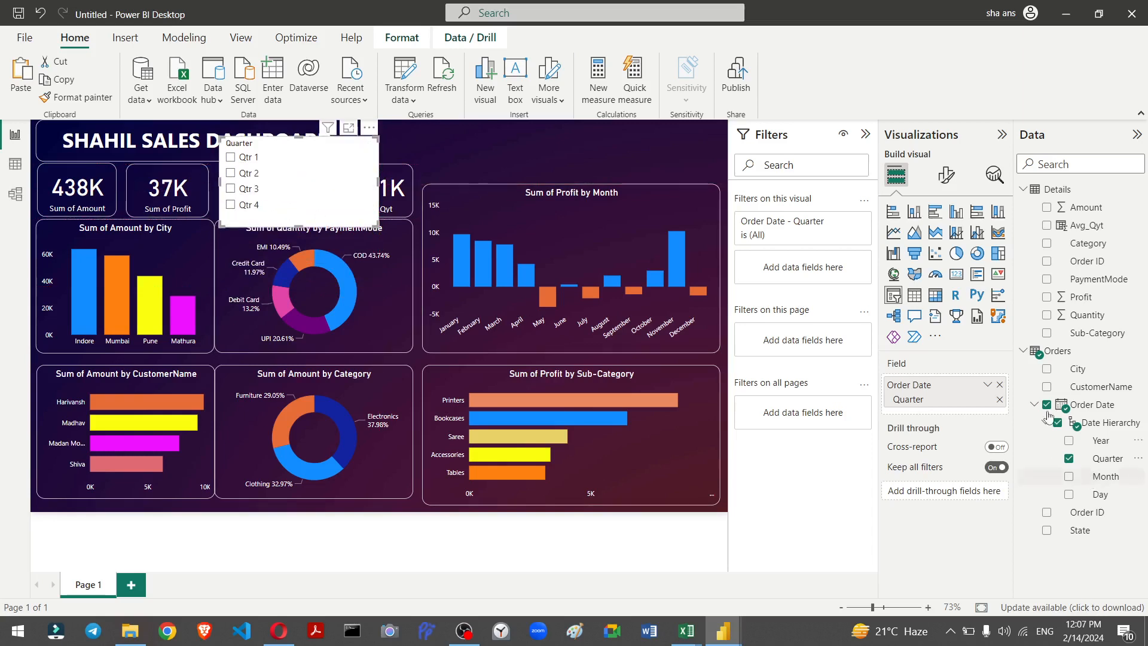
# Step: Set the quarter slicer's style to Tile and resize it into a horizontal strip beside the title
pyautogui.click(946, 174)
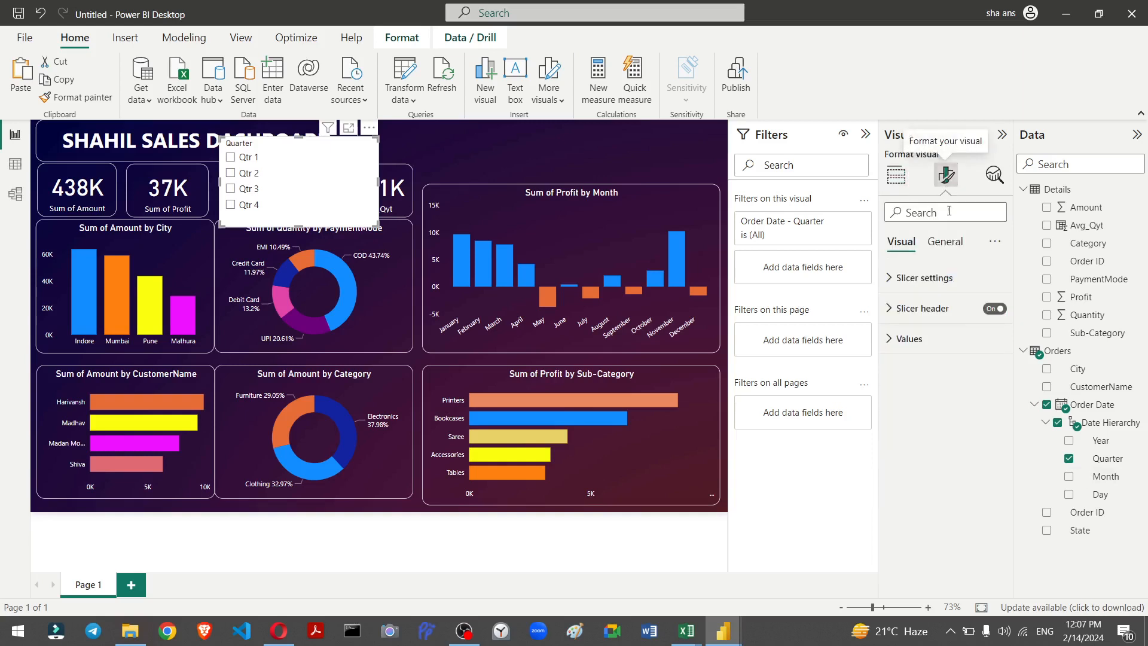
pyautogui.click(929, 280)
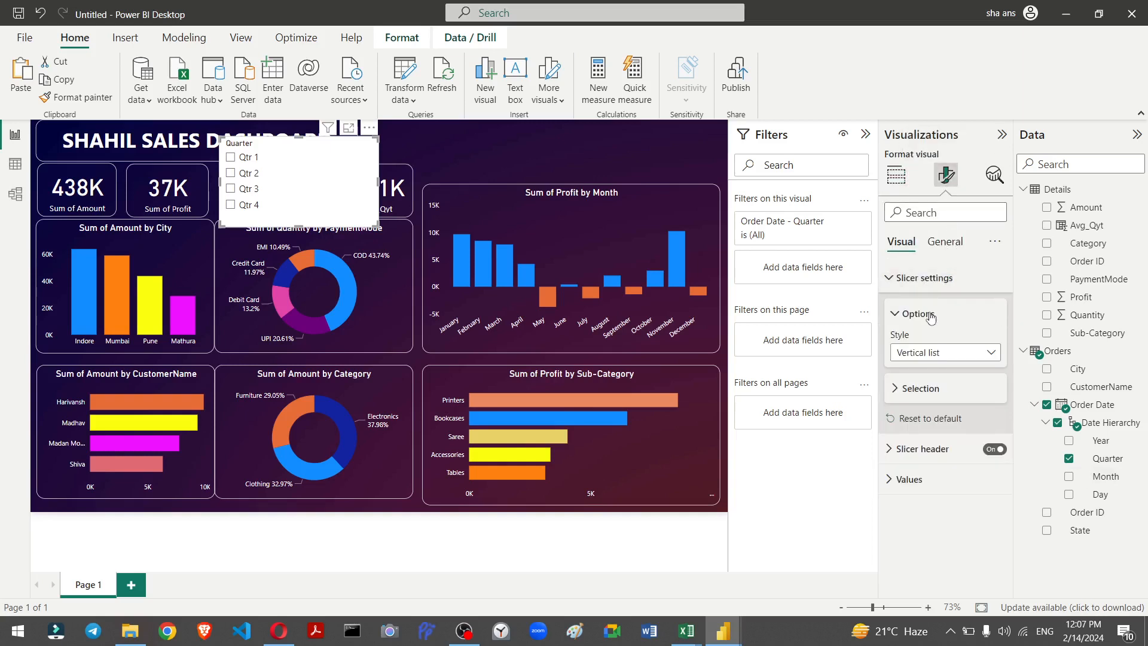
pyautogui.click(937, 353)
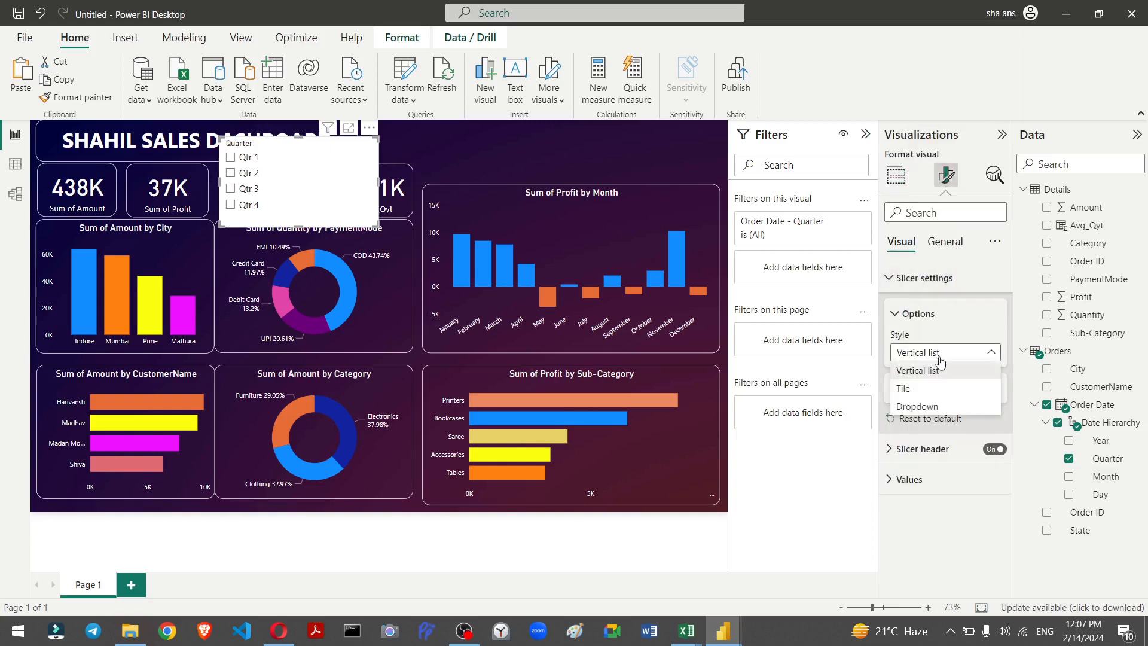
pyautogui.click(938, 390)
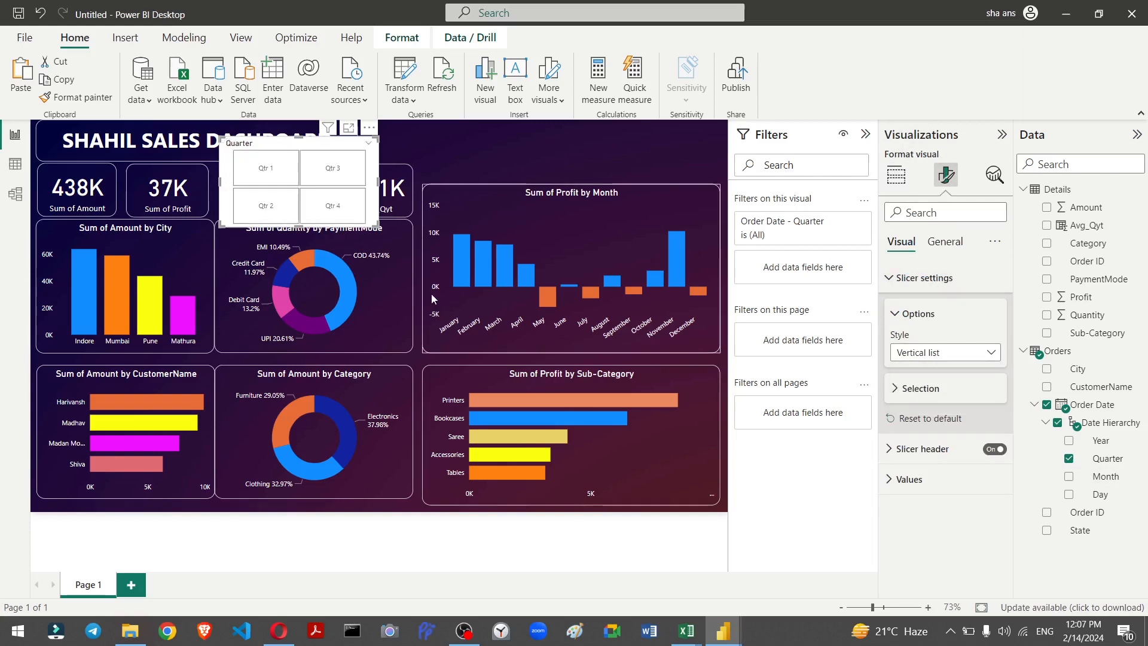
pyautogui.moveTo(376, 226); pyautogui.dragTo(429, 178)
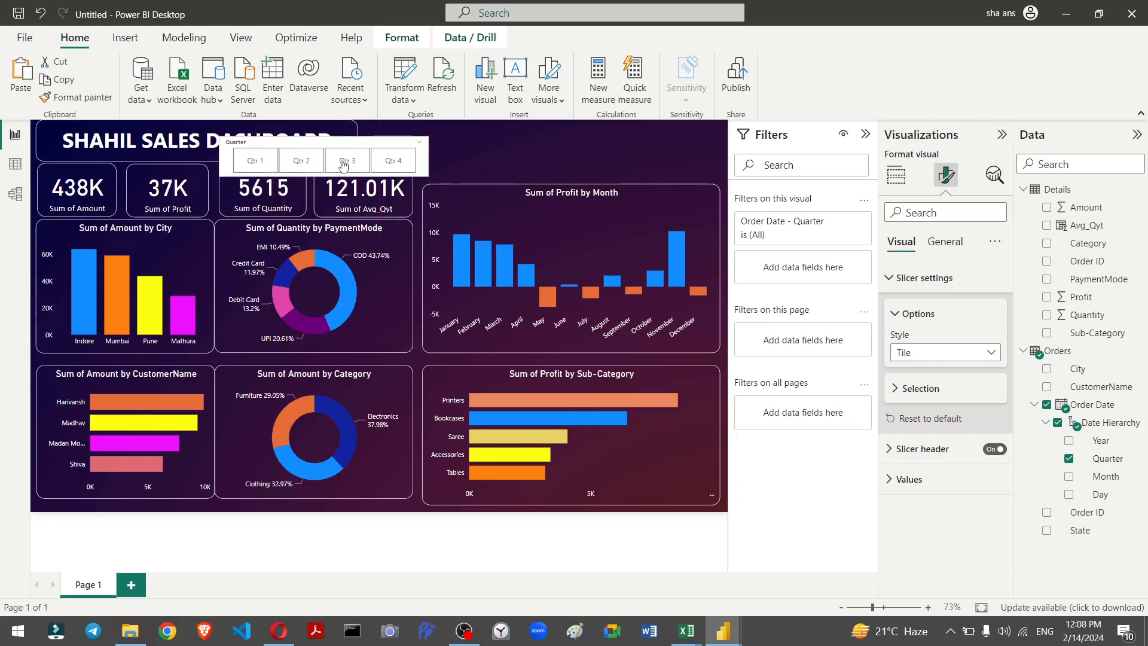
pyautogui.moveTo(338, 144); pyautogui.dragTo(491, 133)
# Step: Copy the Profit by Month chart's formatting onto the quarter slicer with the Format painter
pyautogui.moveTo(577, 160); pyautogui.dragTo(597, 164)
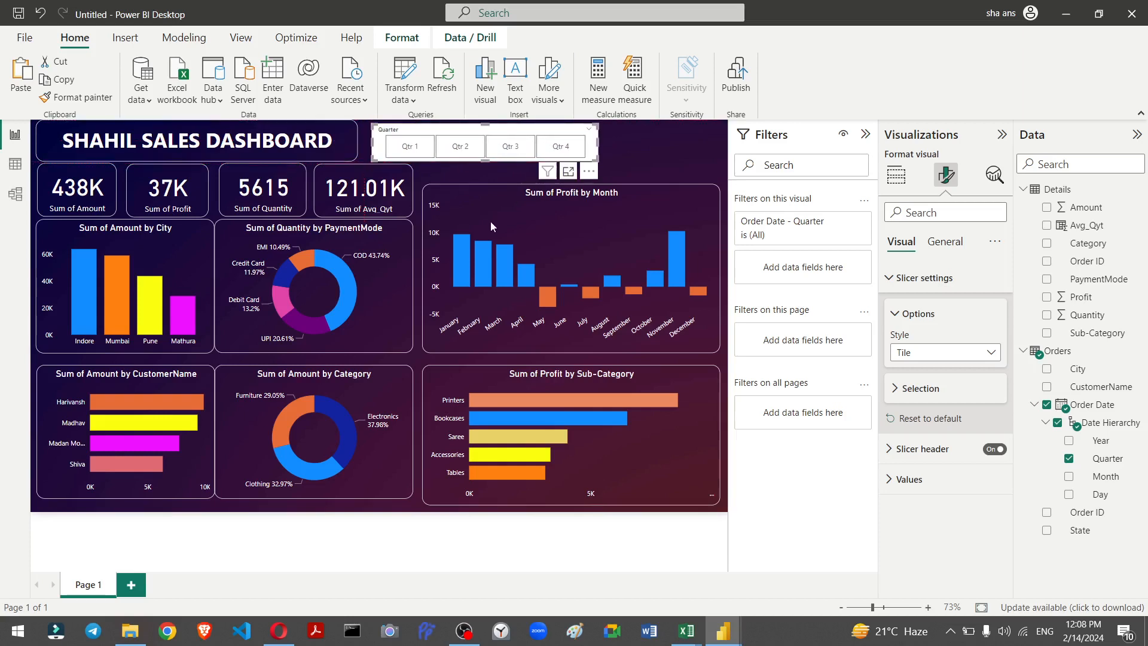
pyautogui.click(78, 98)
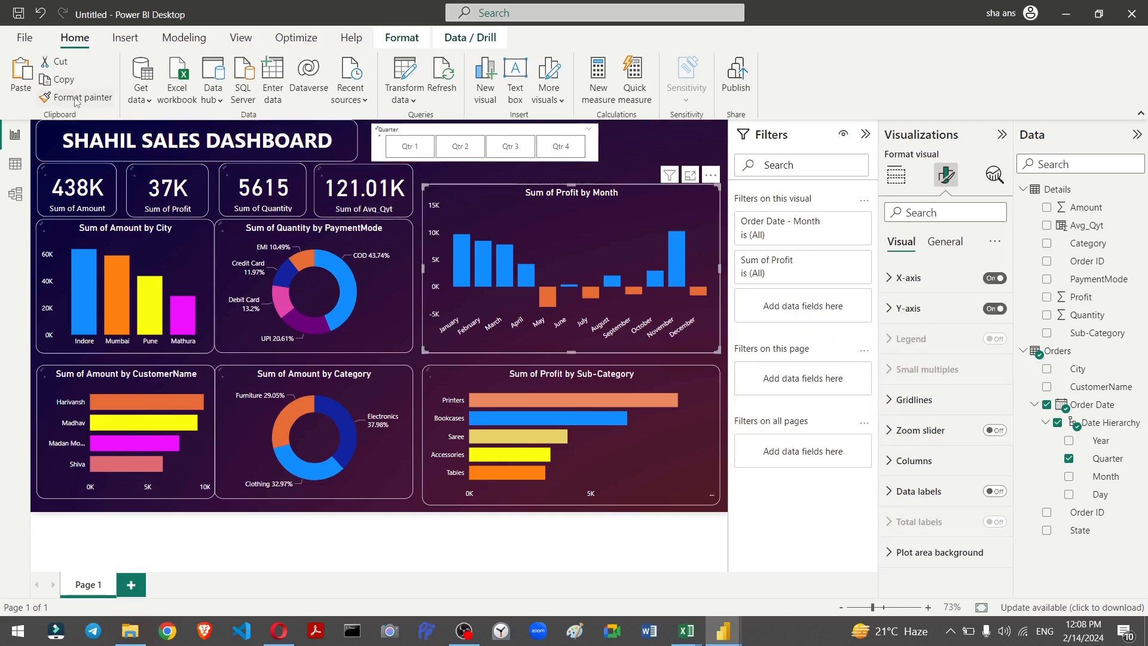
pyautogui.click(377, 147)
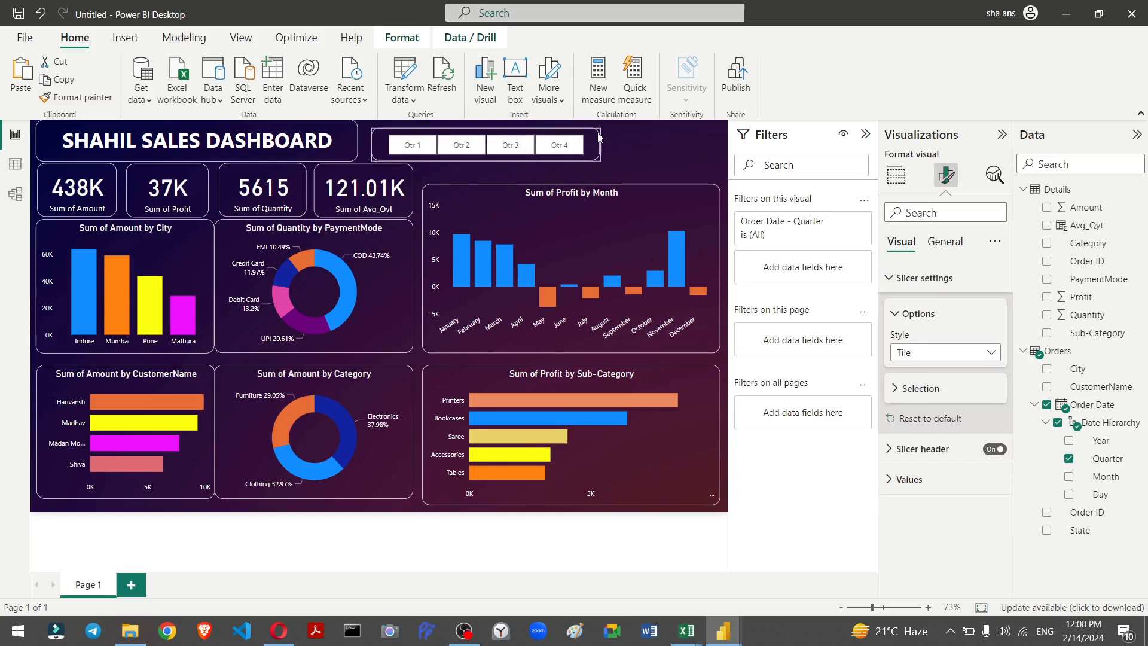
pyautogui.click(665, 147)
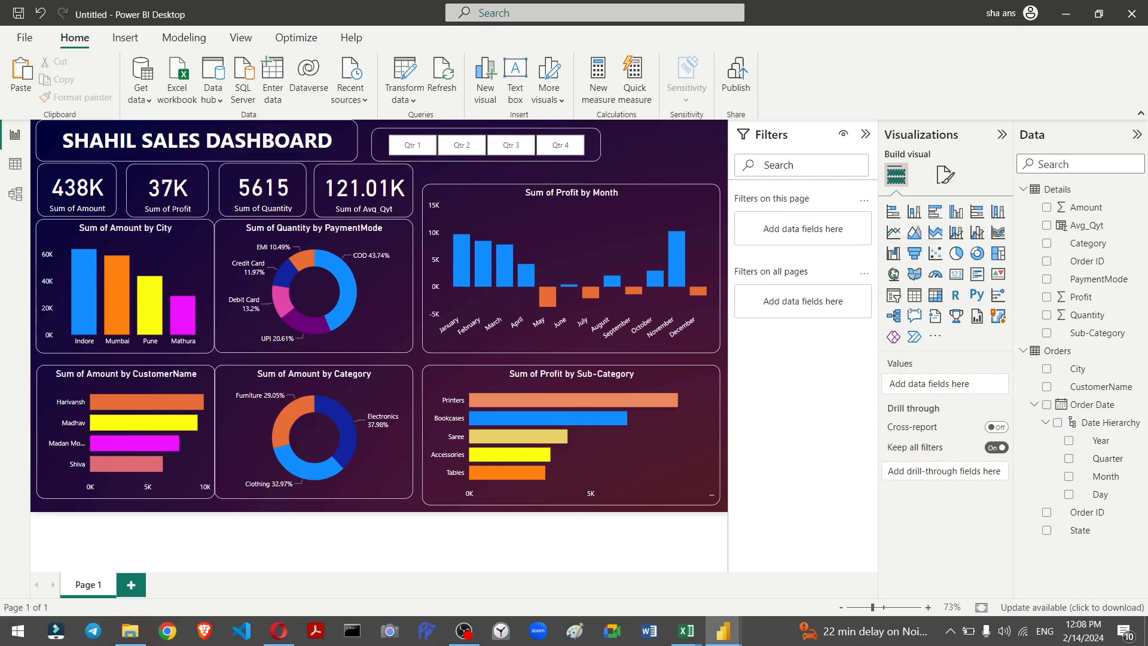
# Step: Add another slicer on the canvas using the City field
pyautogui.click(897, 299)
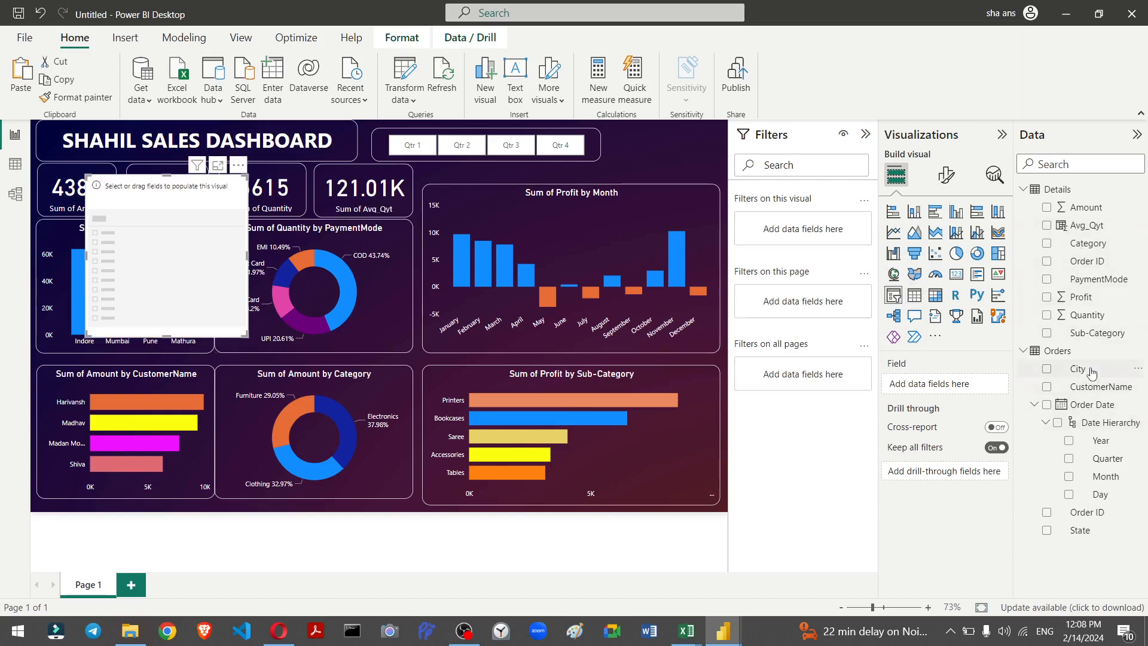
pyautogui.moveTo(1018, 383); pyautogui.dragTo(960, 389)
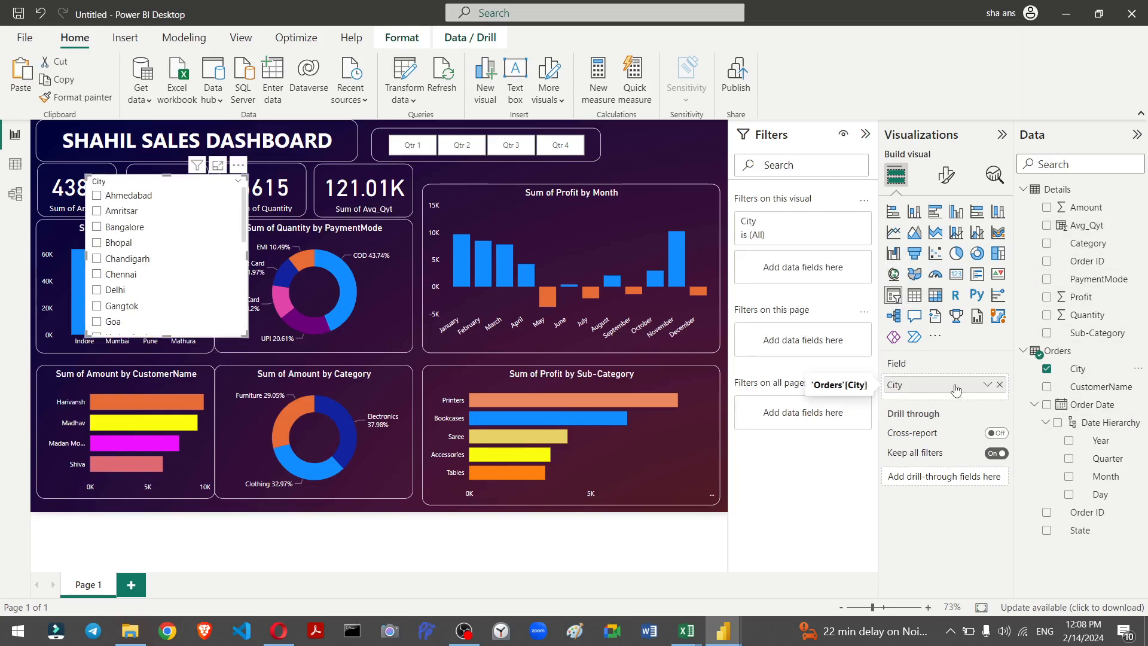
# Step: Set the city slicer's style to Dropdown
pyautogui.click(945, 176)
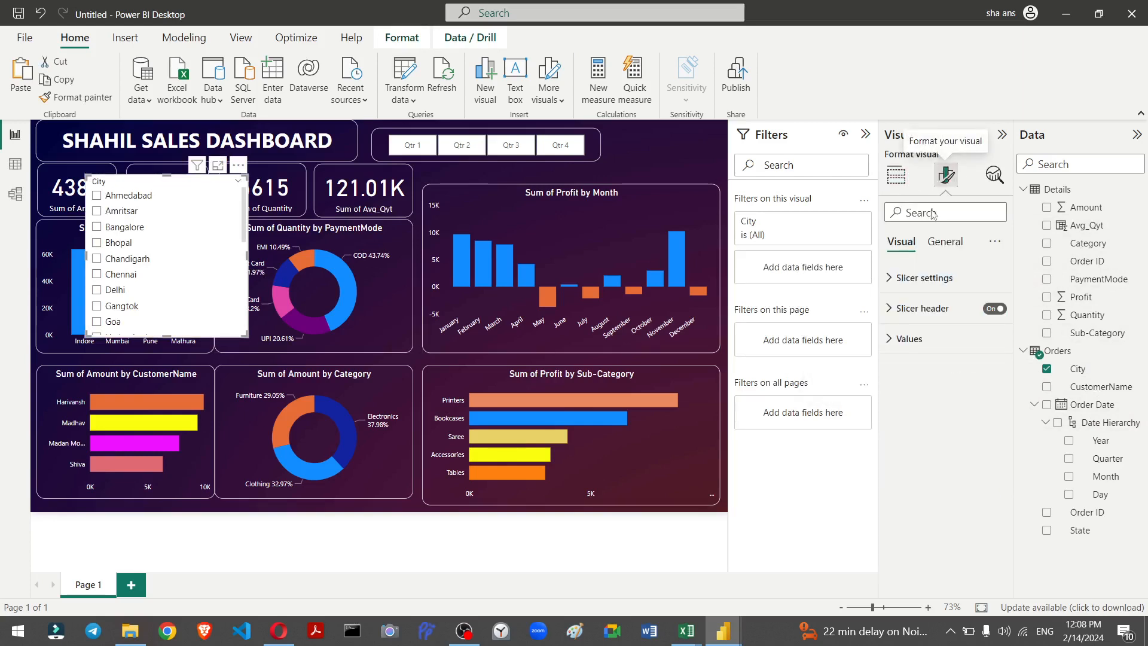
pyautogui.click(937, 277)
pyautogui.click(939, 352)
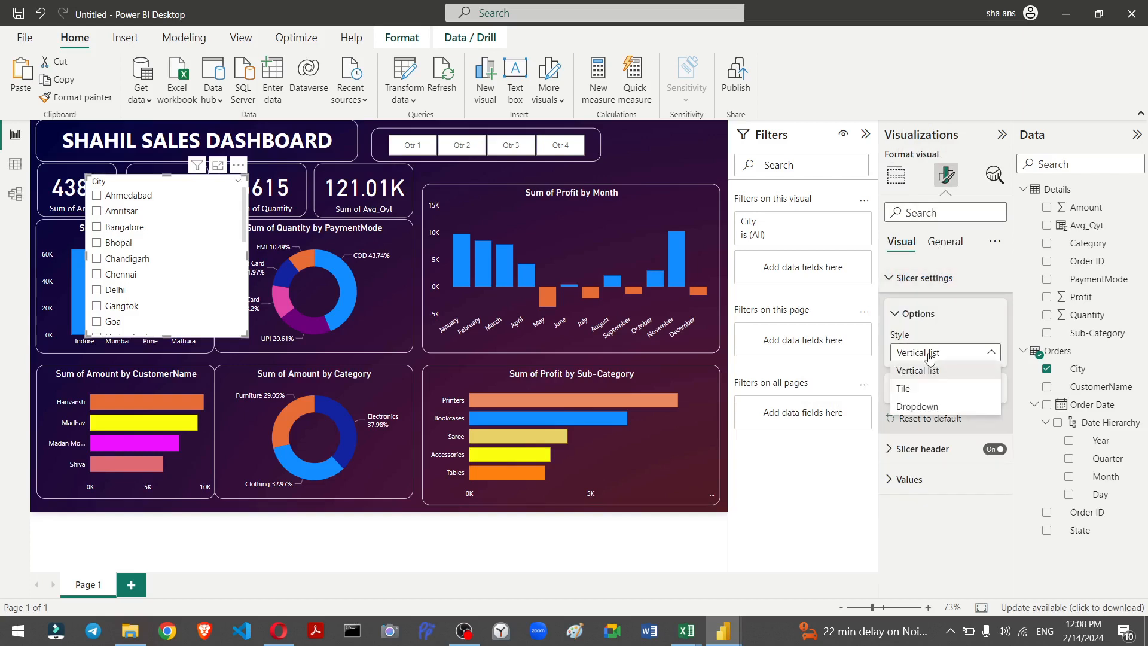
pyautogui.click(930, 407)
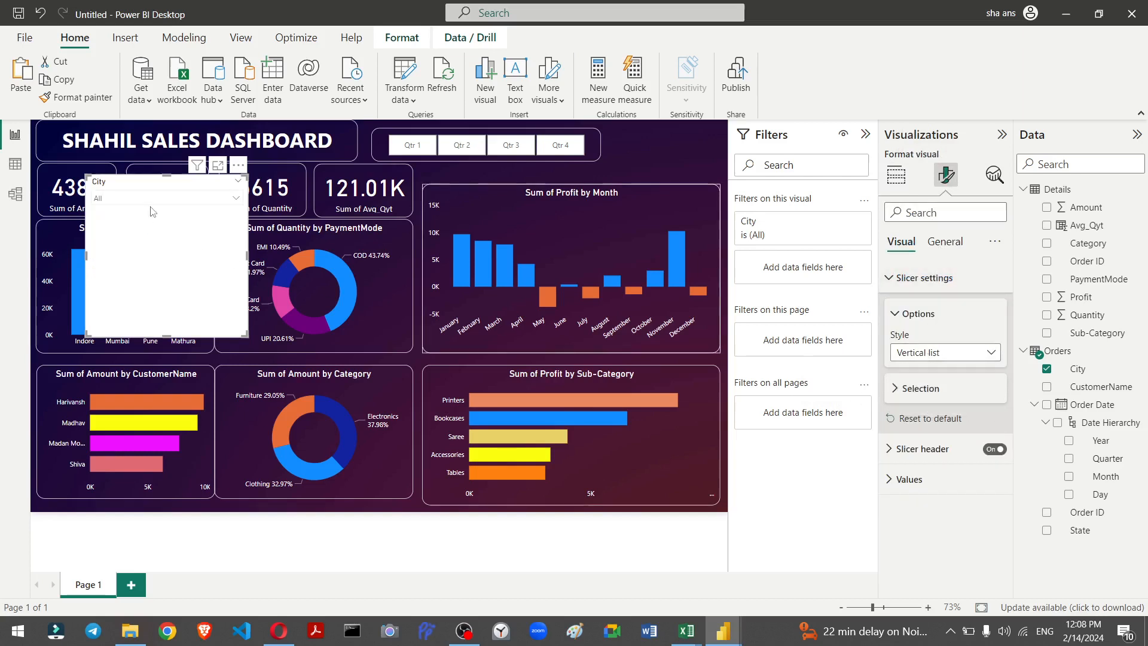
# Step: Move the city slicer beside the cards and copy the Profit by Month chart's formatting onto it with the Format painter
pyautogui.moveTo(138, 186); pyautogui.dragTo(413, 185)
pyautogui.click(592, 228)
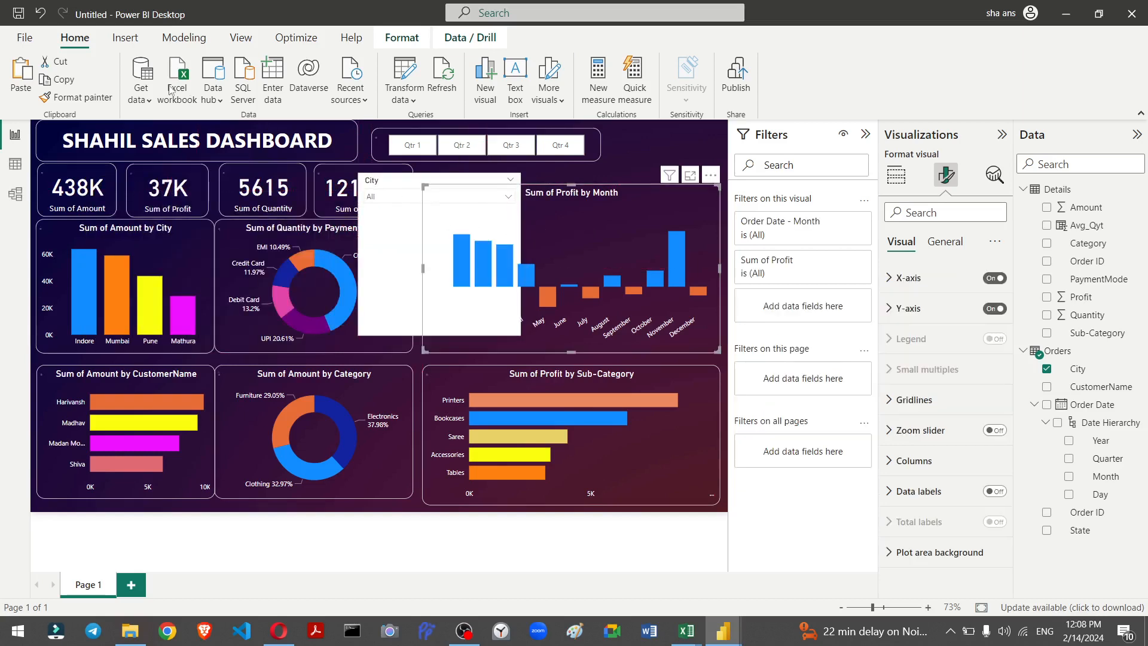
pyautogui.click(77, 98)
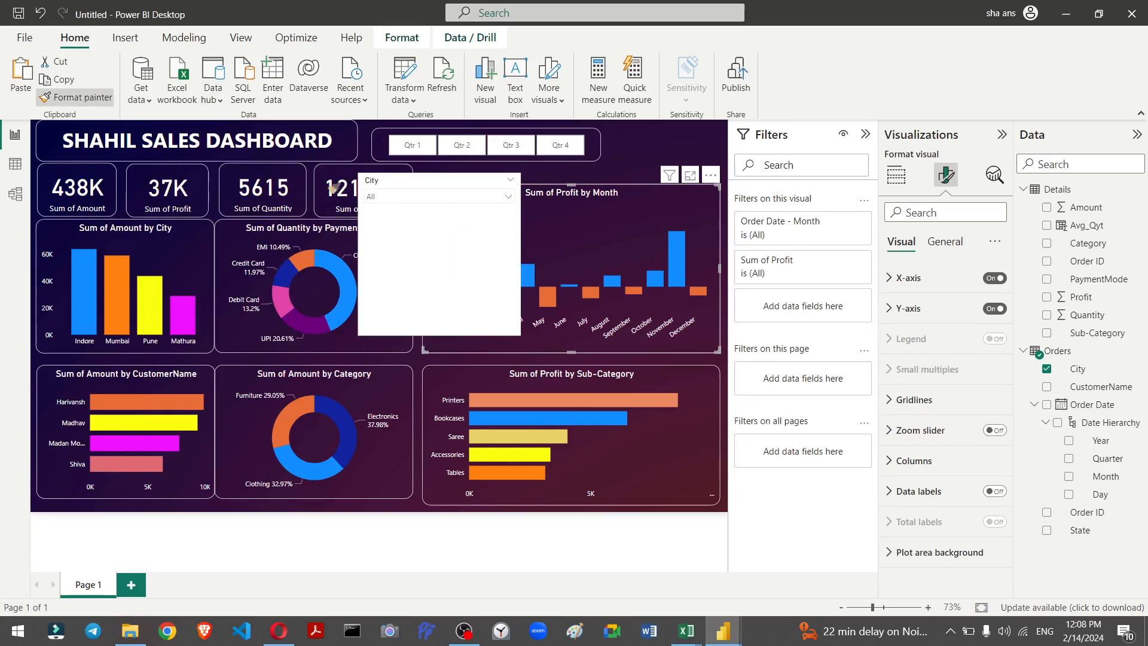
pyautogui.click(381, 233)
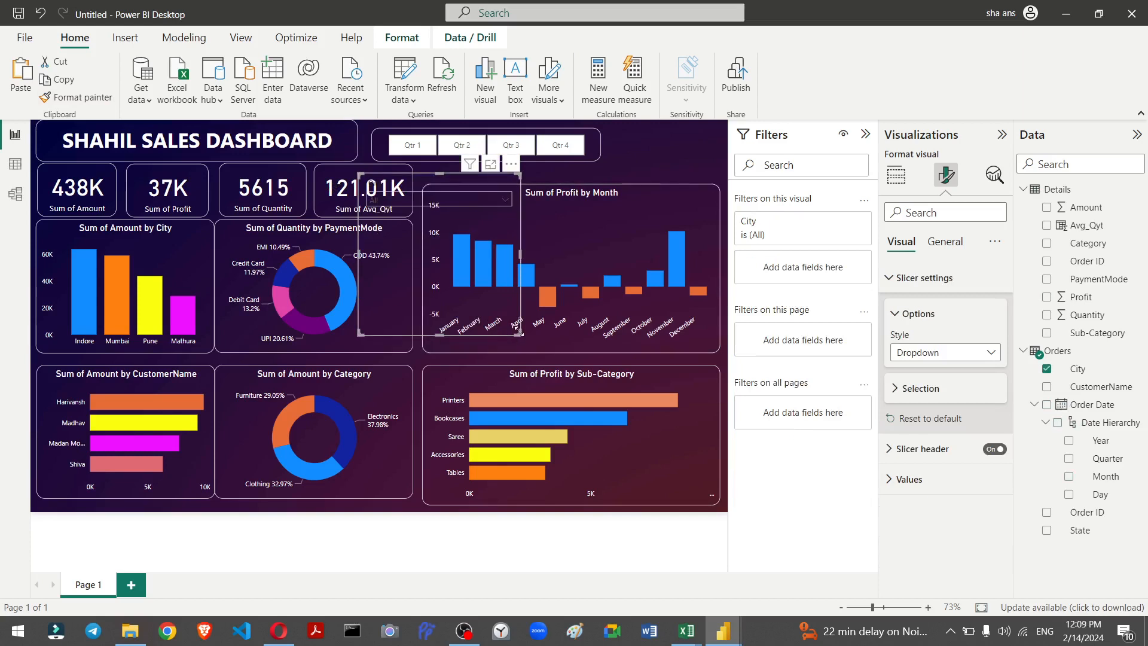
# Step: Shrink the city slicer into a small dropdown box in the top-right corner beside the quarter slicer
pyautogui.moveTo(519, 332); pyautogui.dragTo(494, 225)
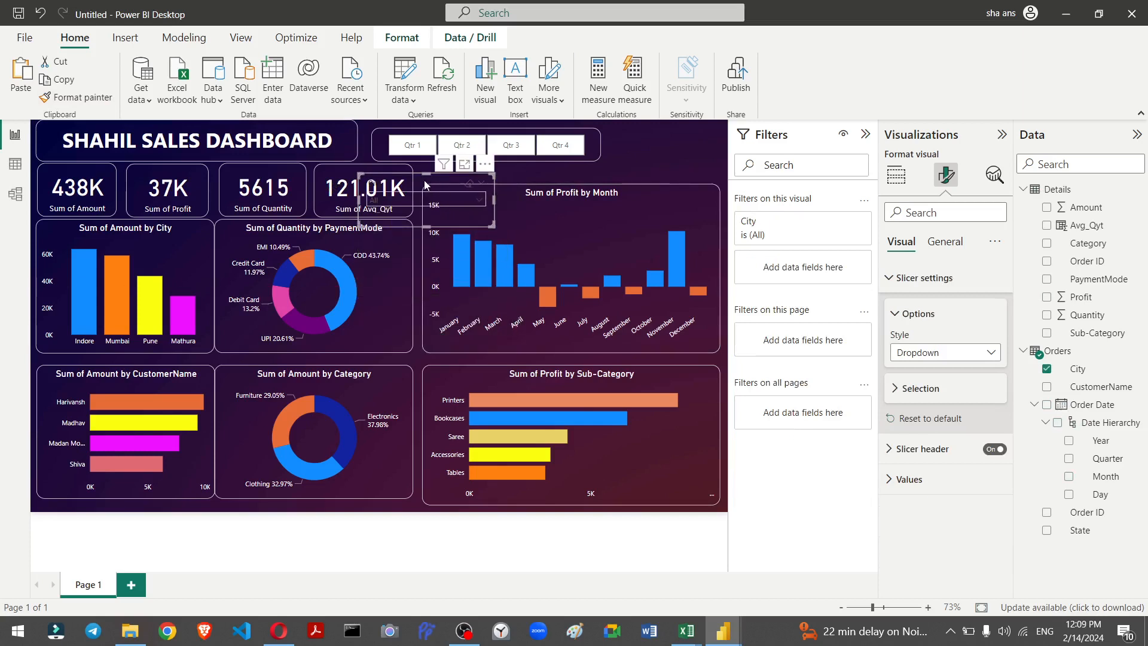
pyautogui.moveTo(426, 184); pyautogui.dragTo(678, 135)
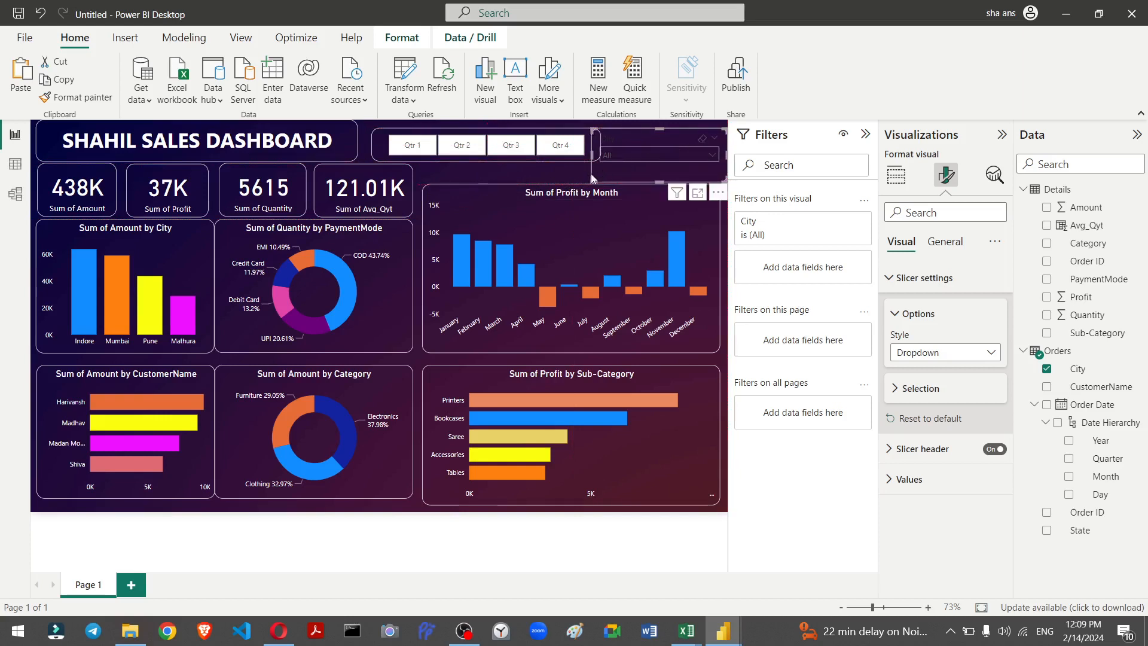
pyautogui.moveTo(593, 179); pyautogui.dragTo(616, 163)
pyautogui.moveTo(618, 167); pyautogui.dragTo(617, 169)
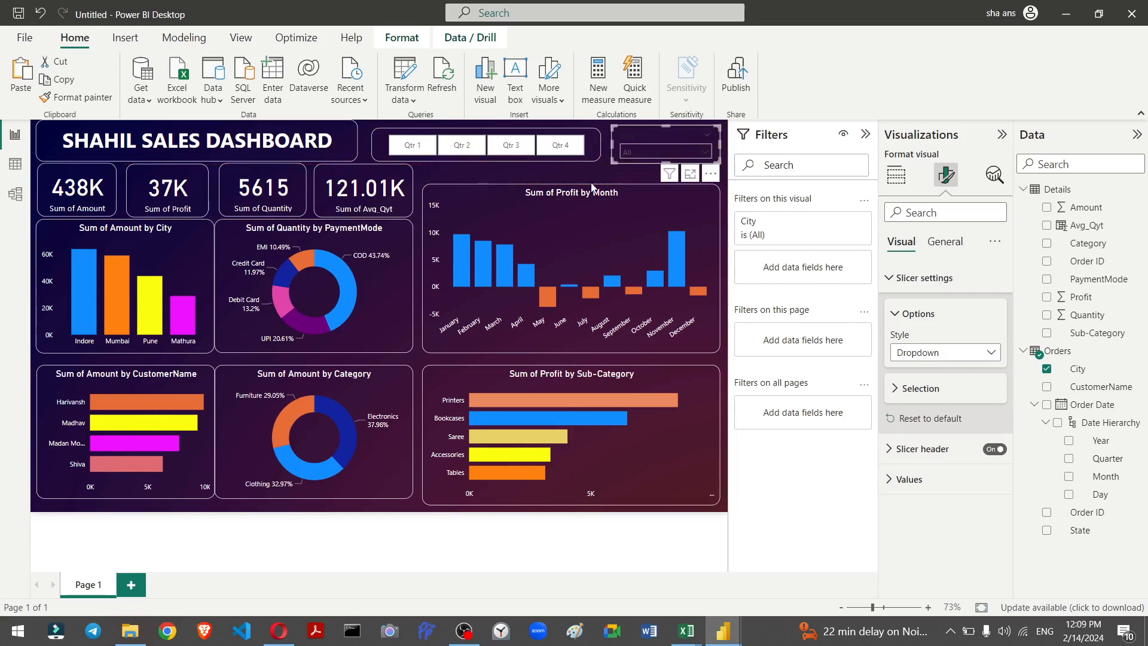
pyautogui.press('Escape')
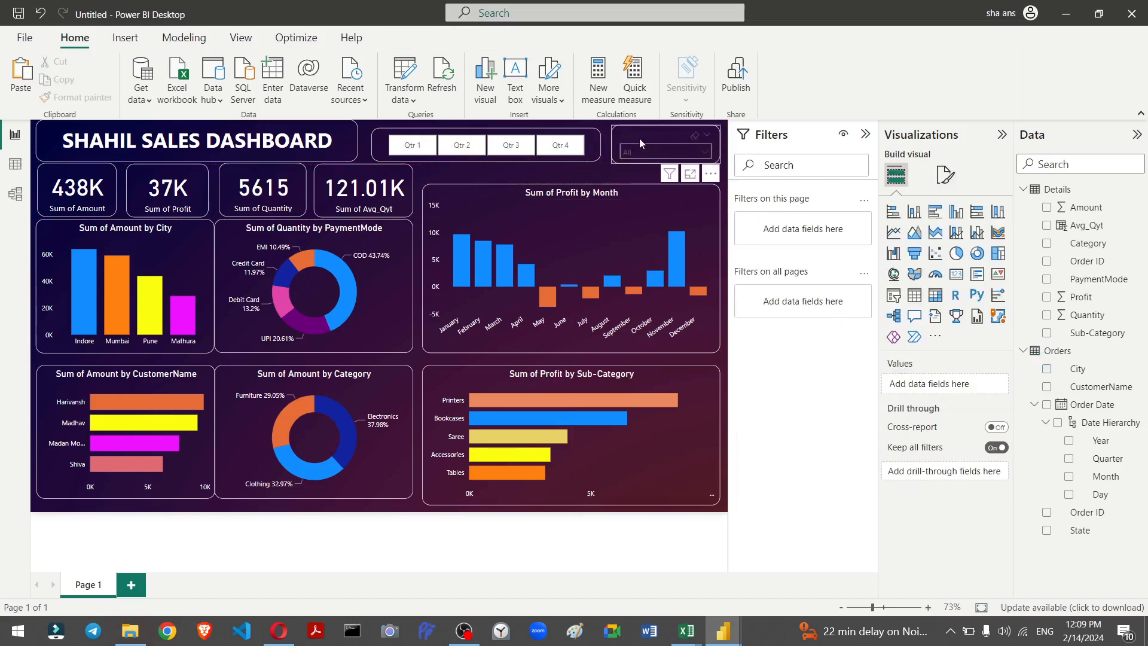
# Step: Open the city slicer's General formatting and toggle its Title option
pyautogui.click(641, 137)
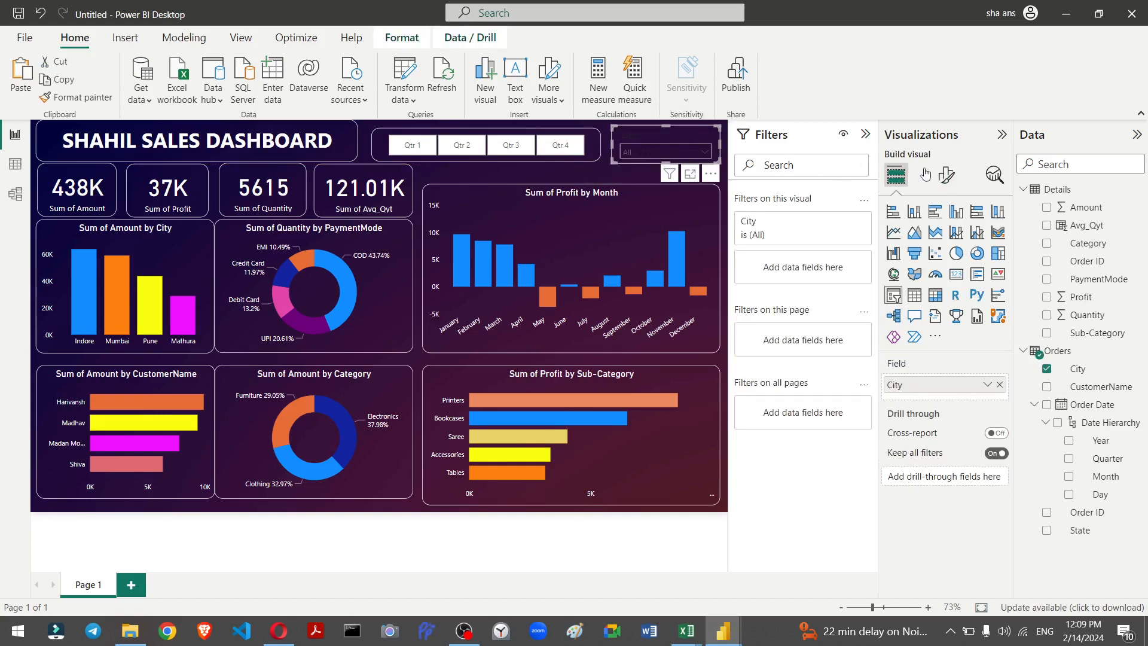
pyautogui.click(943, 177)
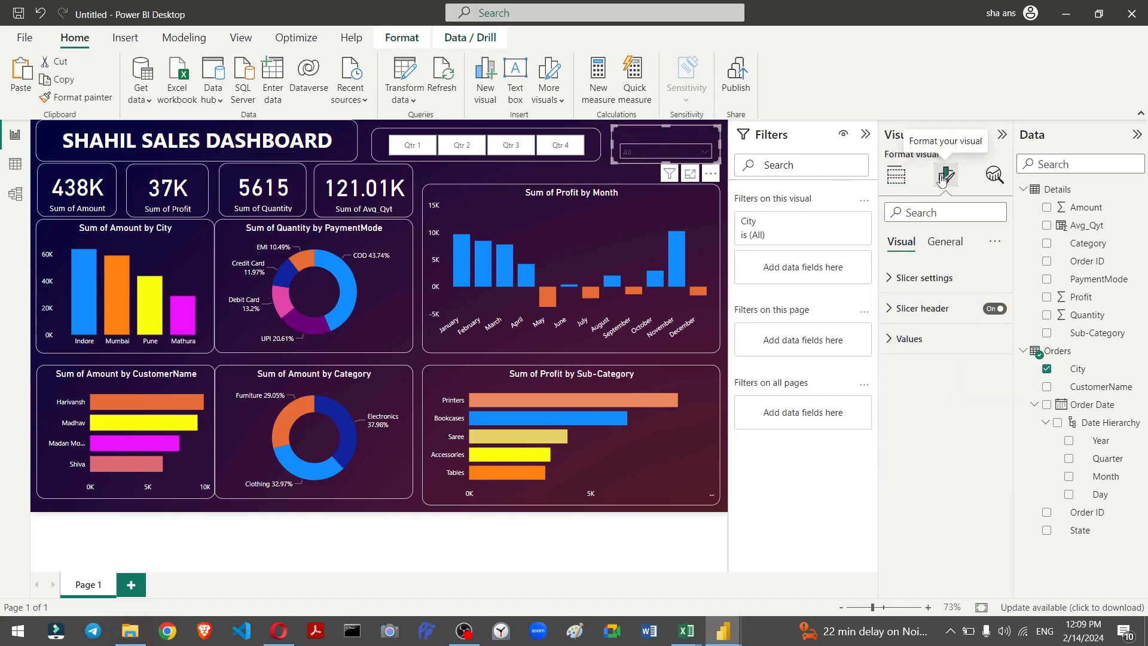
pyautogui.click(927, 280)
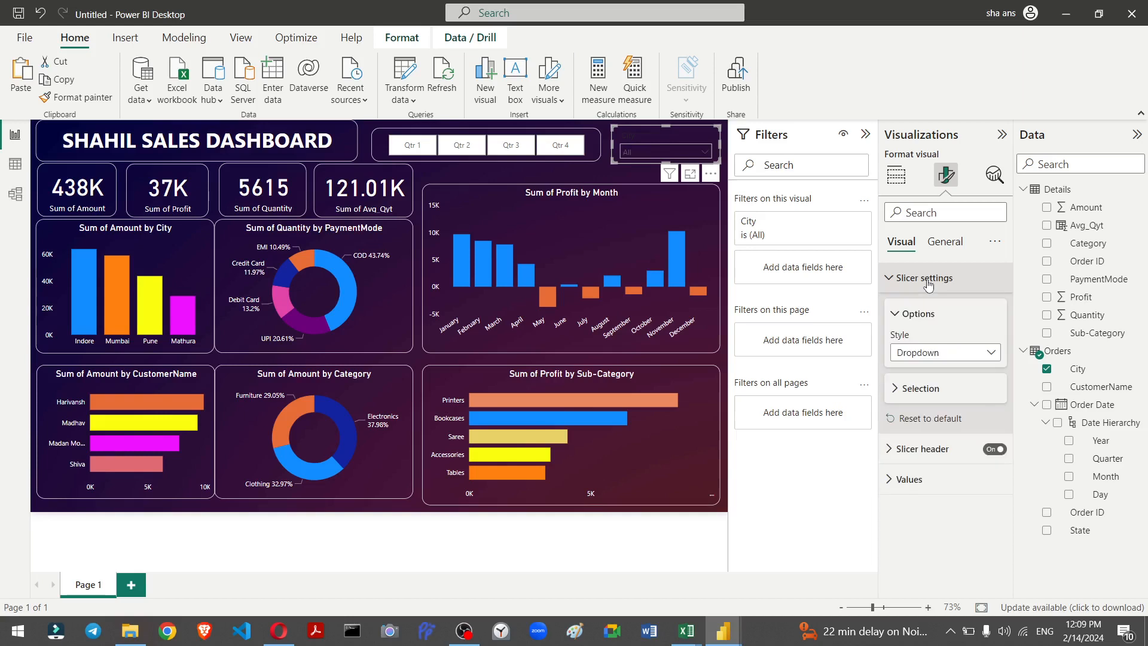
pyautogui.click(936, 245)
pyautogui.click(890, 311)
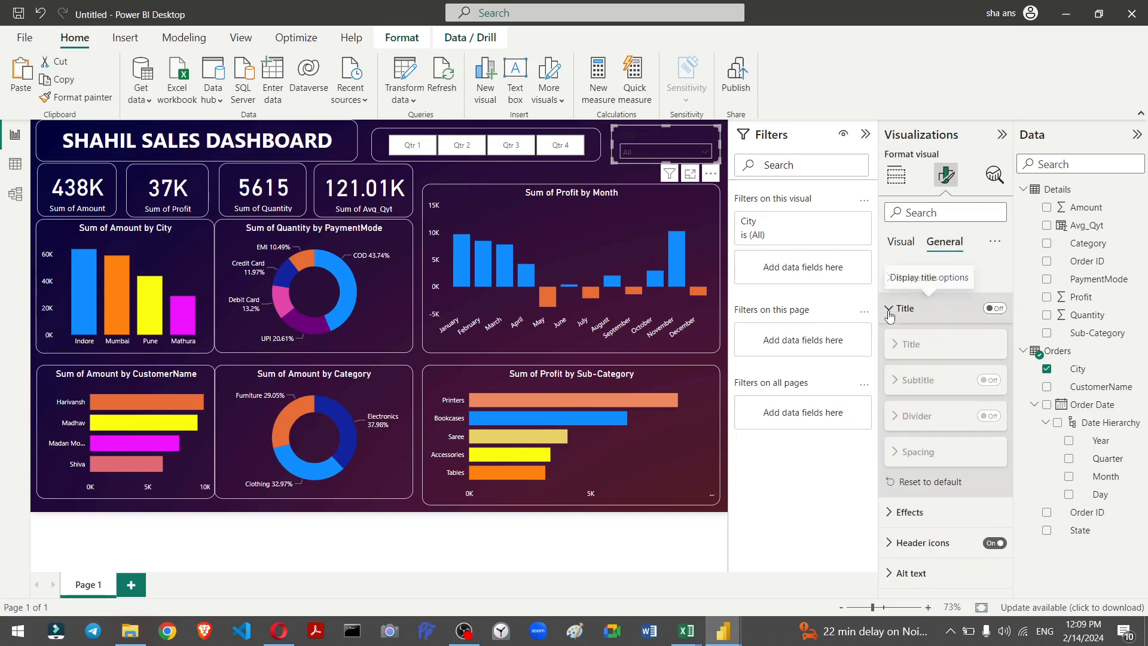
pyautogui.click(996, 309)
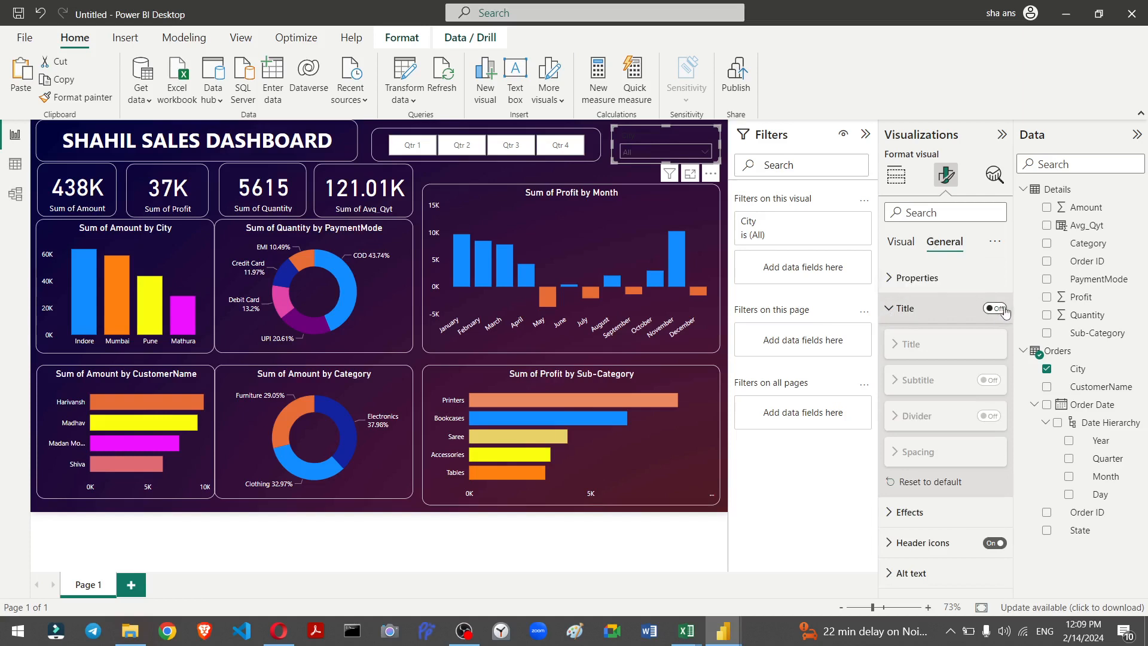
pyautogui.click(1004, 310)
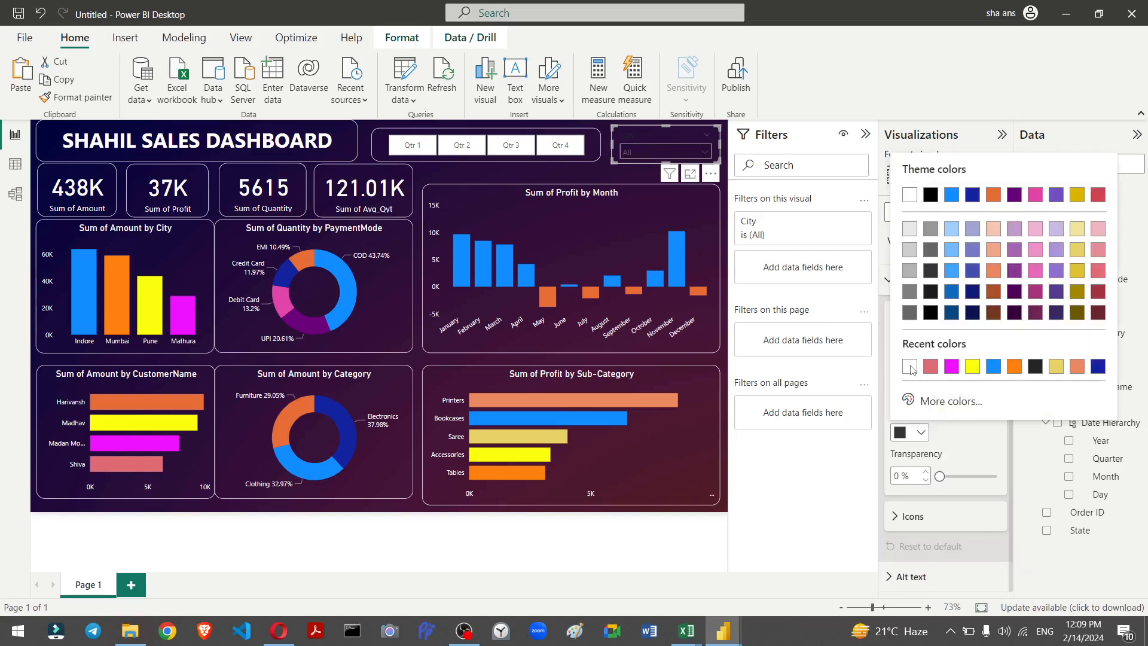
# Step: Set the city slicer's header icon, border and background colors to white
pyautogui.hotkey('shift', '/')
pyautogui.click(783, 128)
pyautogui.click(910, 370)
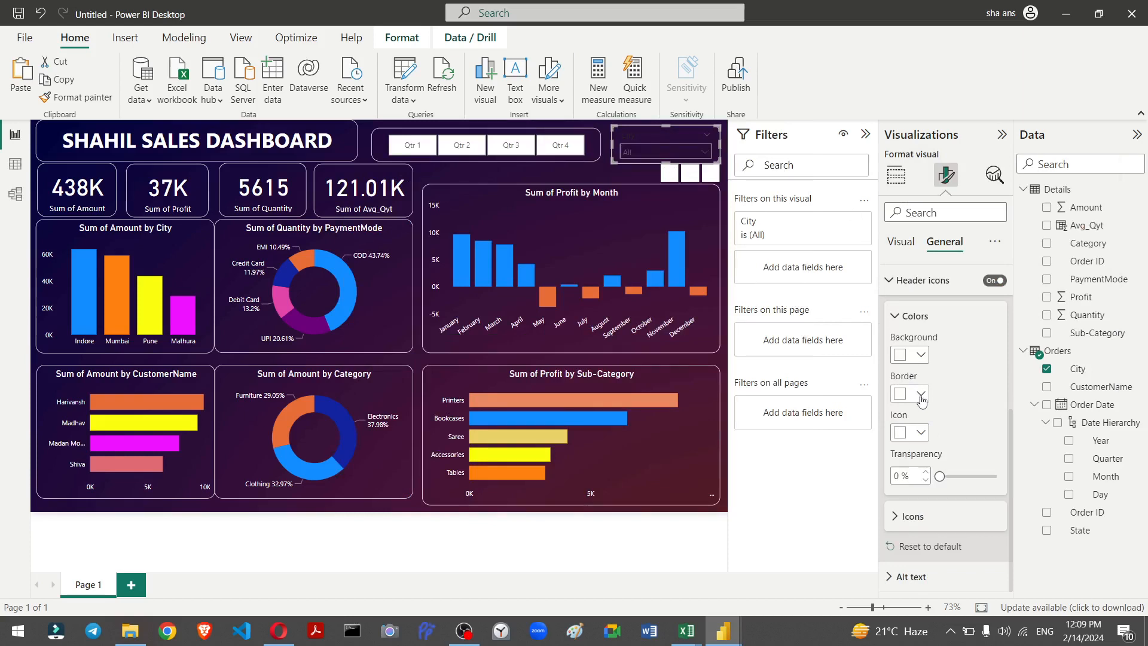
pyautogui.click(922, 395)
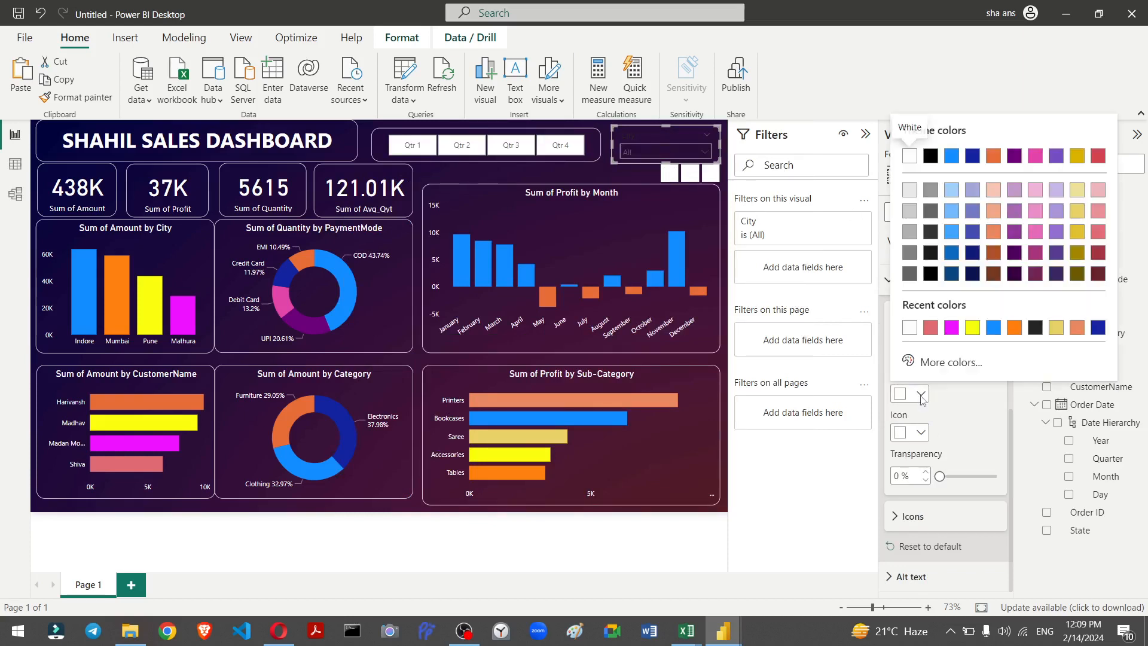
pyautogui.click(909, 328)
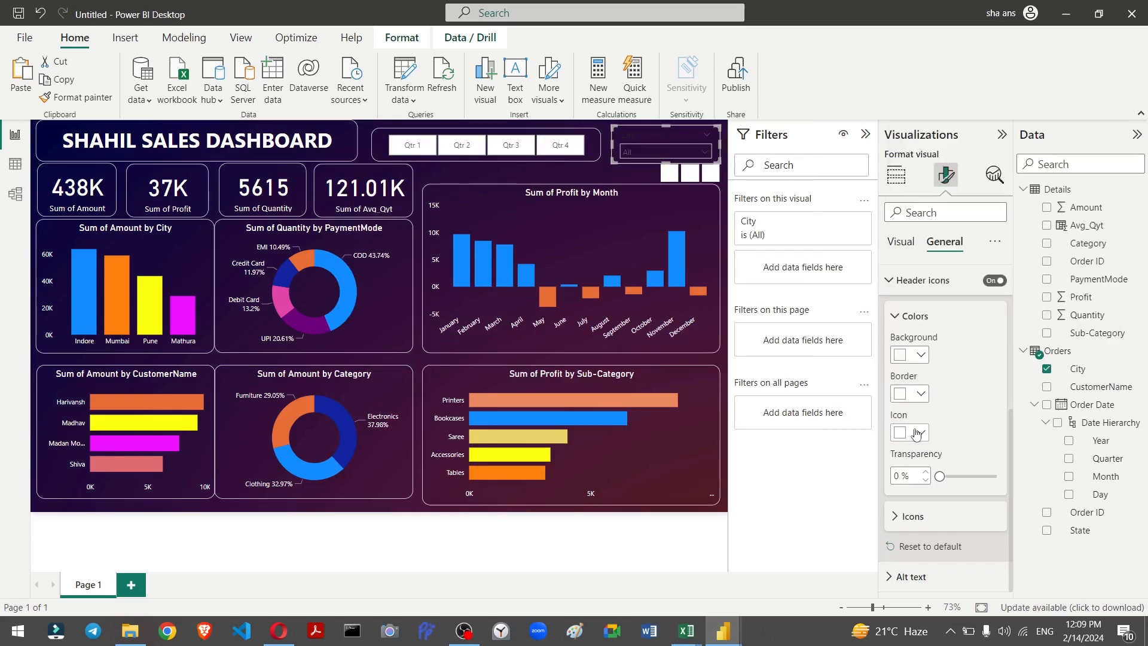
pyautogui.click(922, 355)
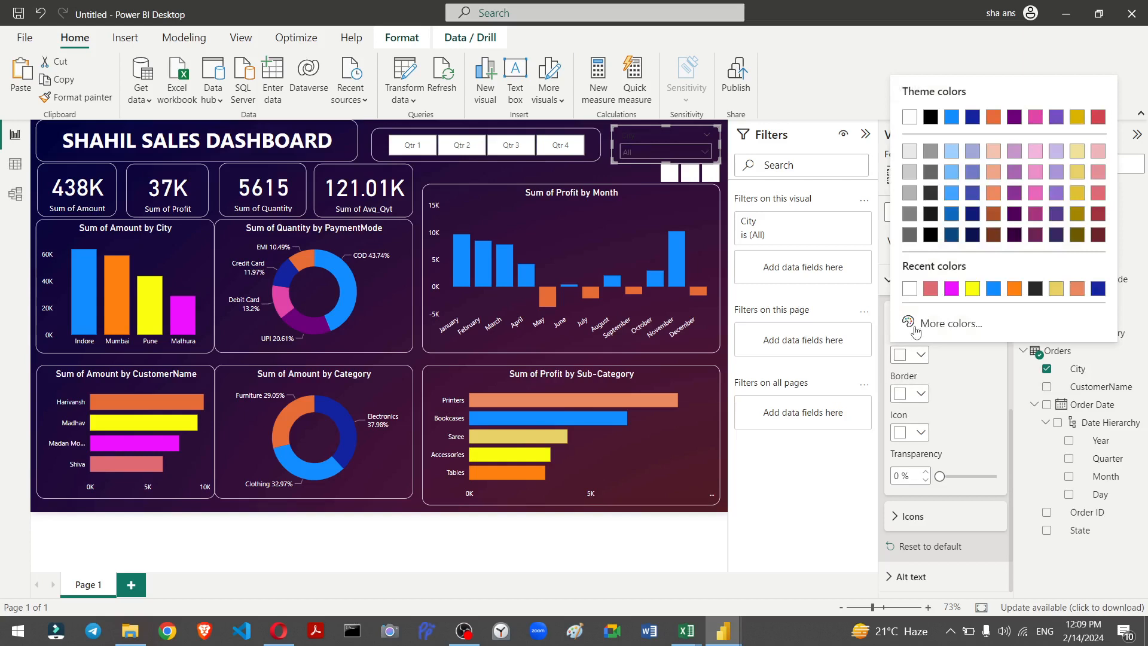
pyautogui.click(908, 293)
pyautogui.moveTo(941, 476)
pyautogui.mouseDown()
pyautogui.moveTo(988, 475)
pyautogui.moveTo(938, 475)
pyautogui.mouseUp()
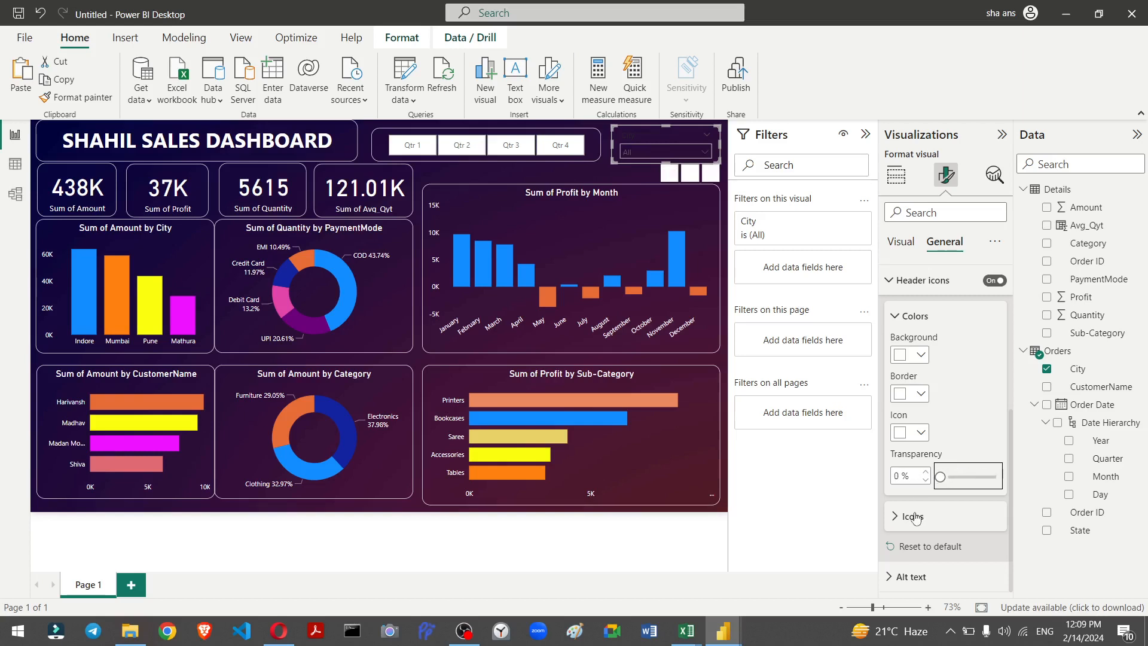
# Step: Set the city slicer's values background color to blue #118DFF
pyautogui.click(977, 412)
pyautogui.click(901, 242)
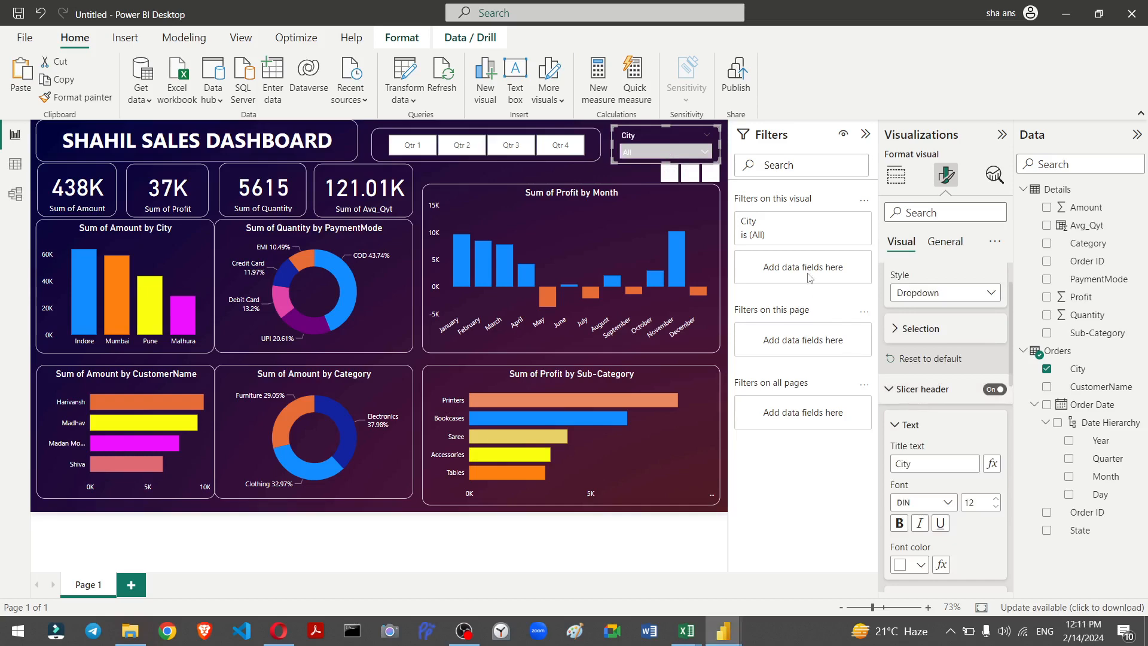
pyautogui.press('?')
pyautogui.click(783, 129)
pyautogui.scroll(-1, 903, 459)
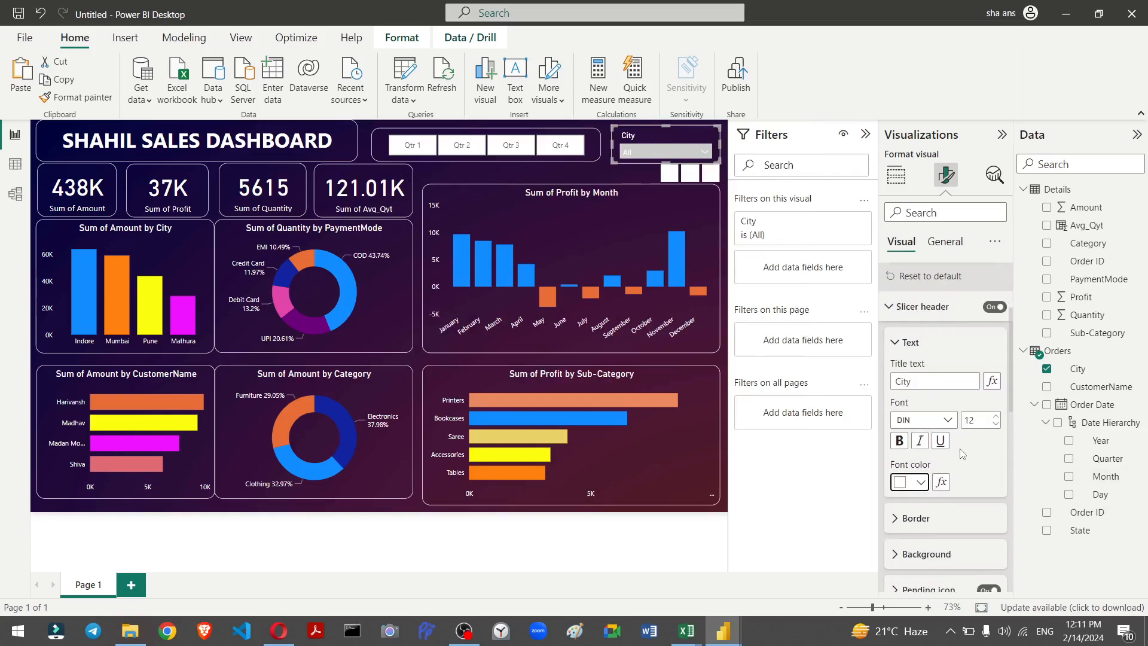
pyautogui.scroll(-2, 904, 460)
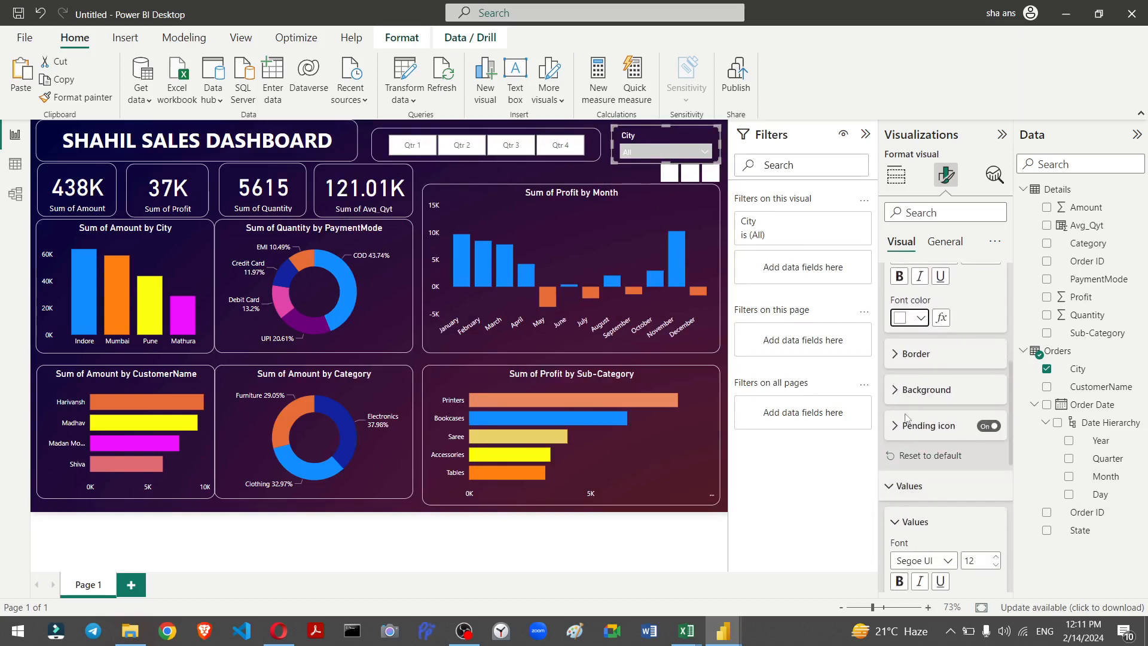
pyautogui.scroll(-1, 894, 515)
pyautogui.scroll(-4, 903, 450)
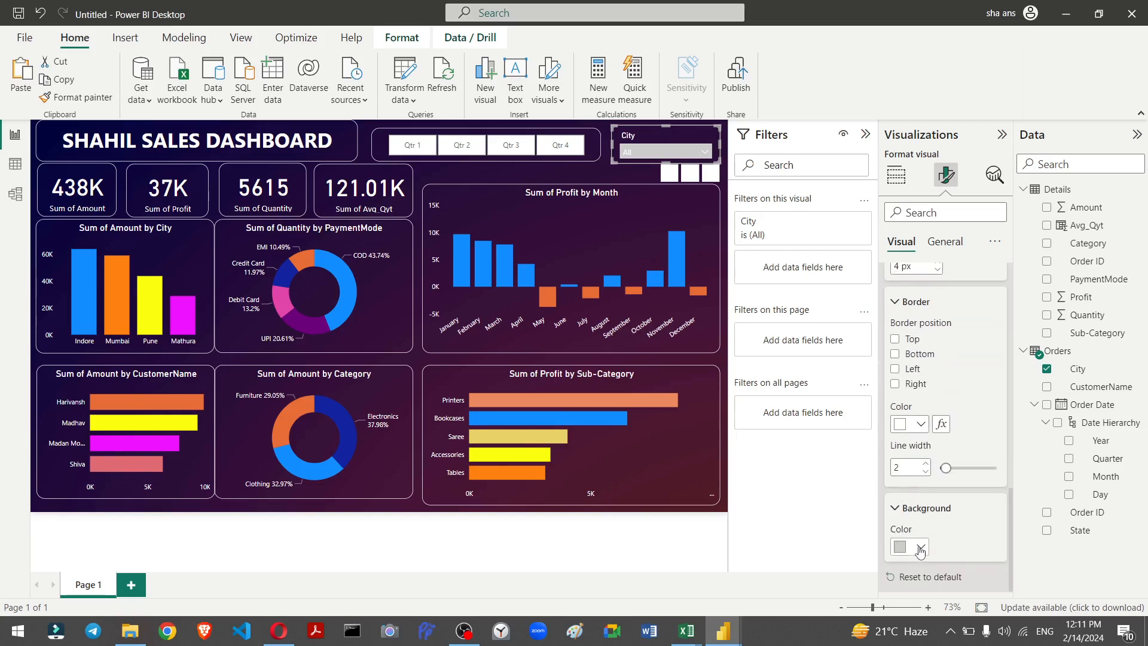
pyautogui.click(920, 549)
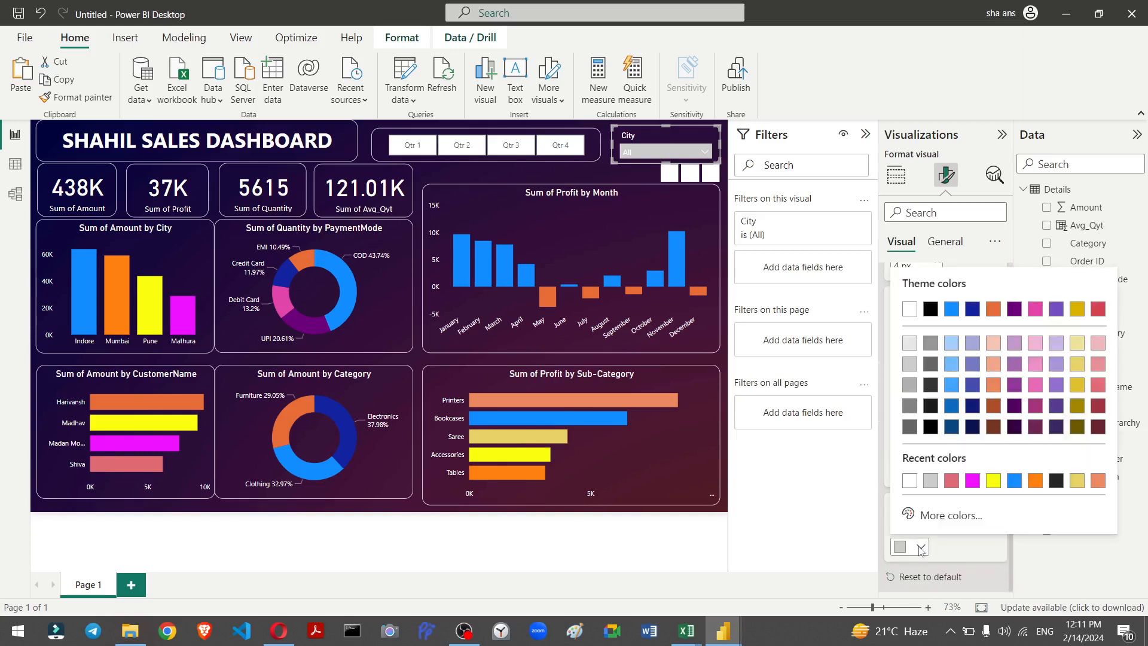
pyautogui.click(1015, 481)
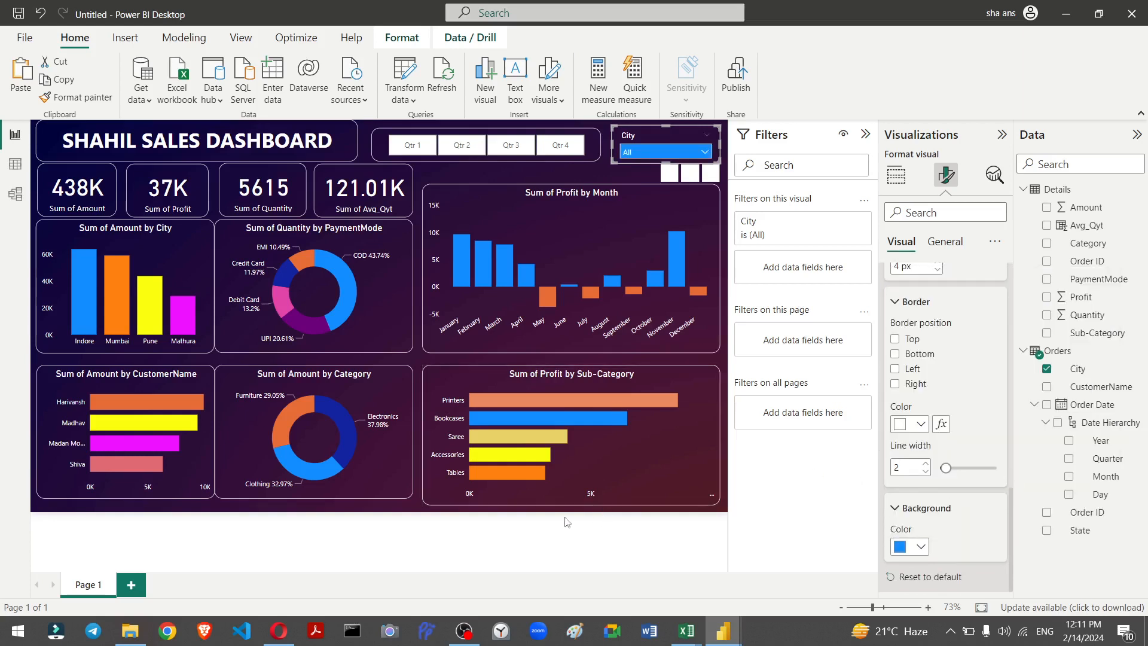
pyautogui.click(415, 510)
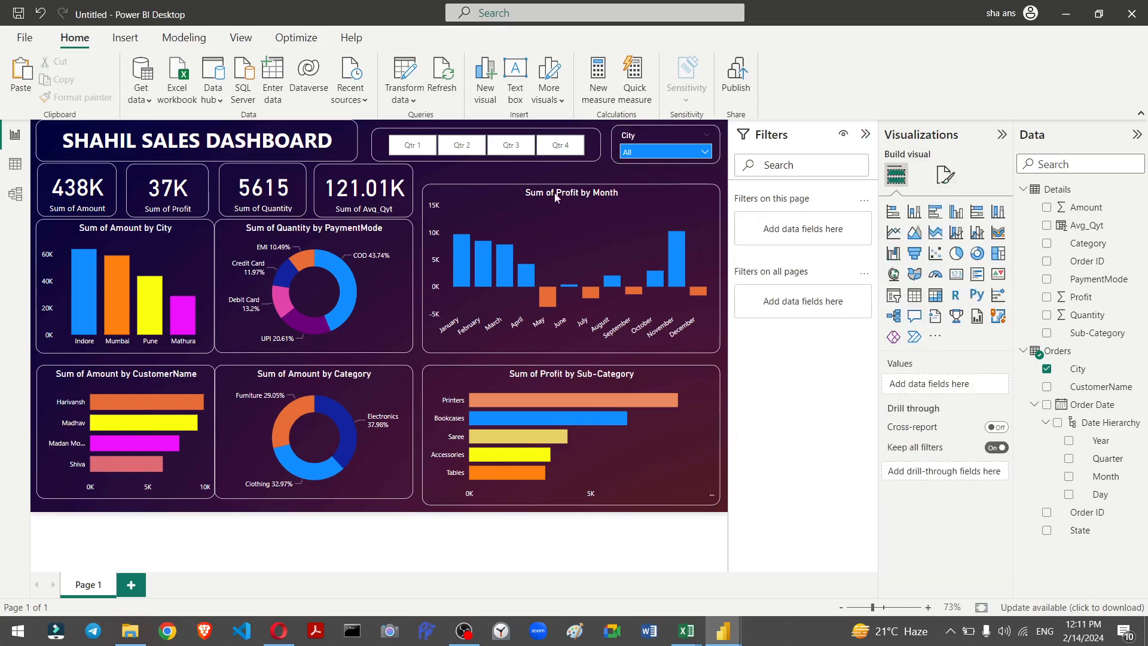
# Step: Stretch the Profit by Month chart's top edge upward to fill the gap below the slicers
pyautogui.click(586, 188)
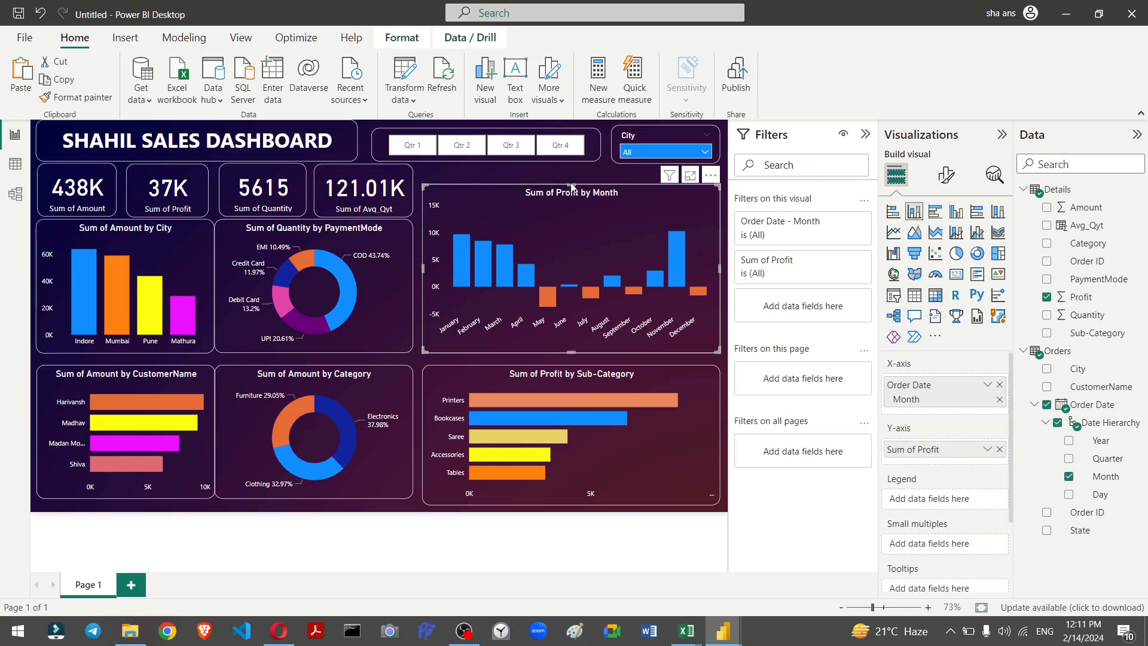
pyautogui.moveTo(573, 185); pyautogui.dragTo(571, 175)
pyautogui.click(410, 167)
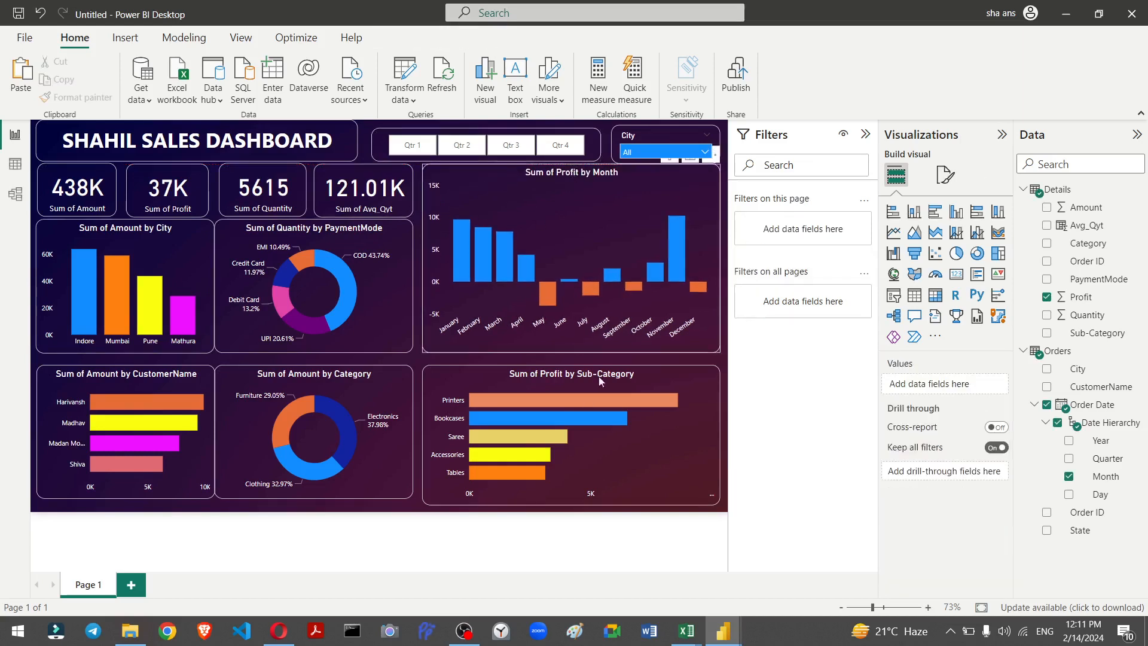
# Step: Test the slicers by selecting Qtr 1 and the city Jaipur, then clearing the Qtr 1 selection
pyautogui.click(407, 147)
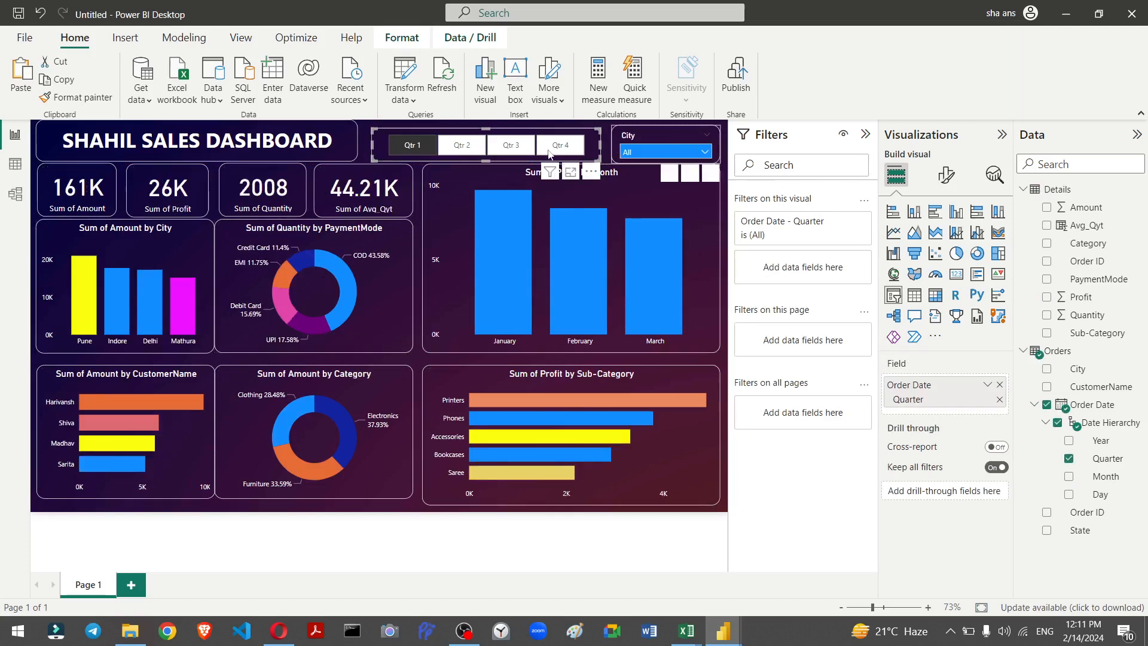
pyautogui.click(639, 152)
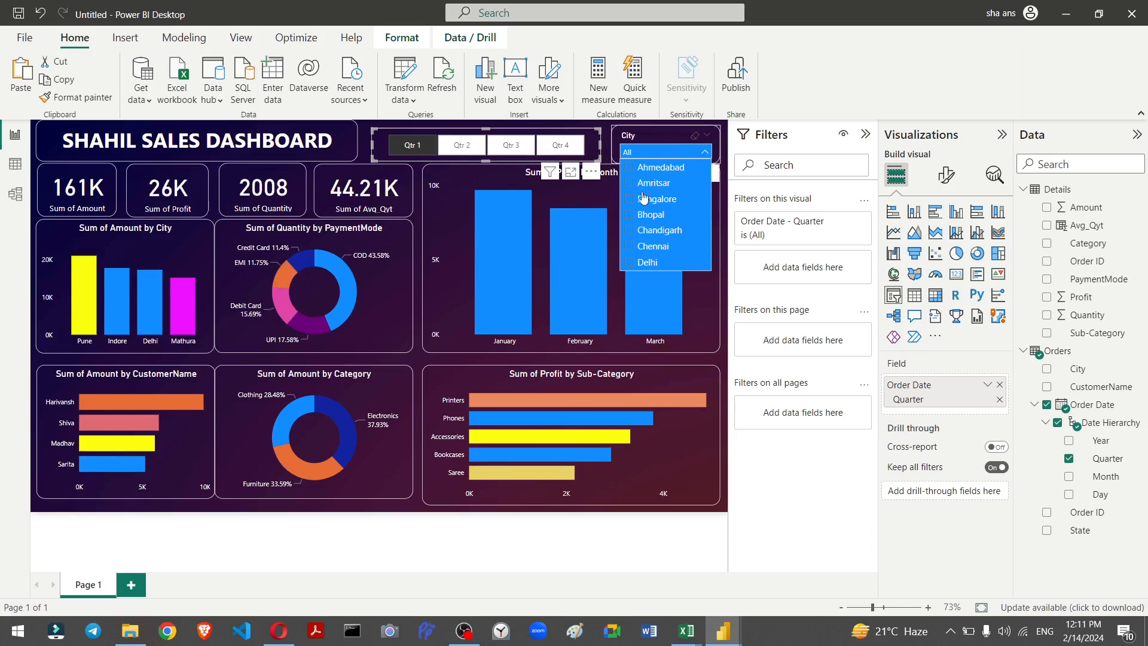
pyautogui.scroll(-3, 644, 241)
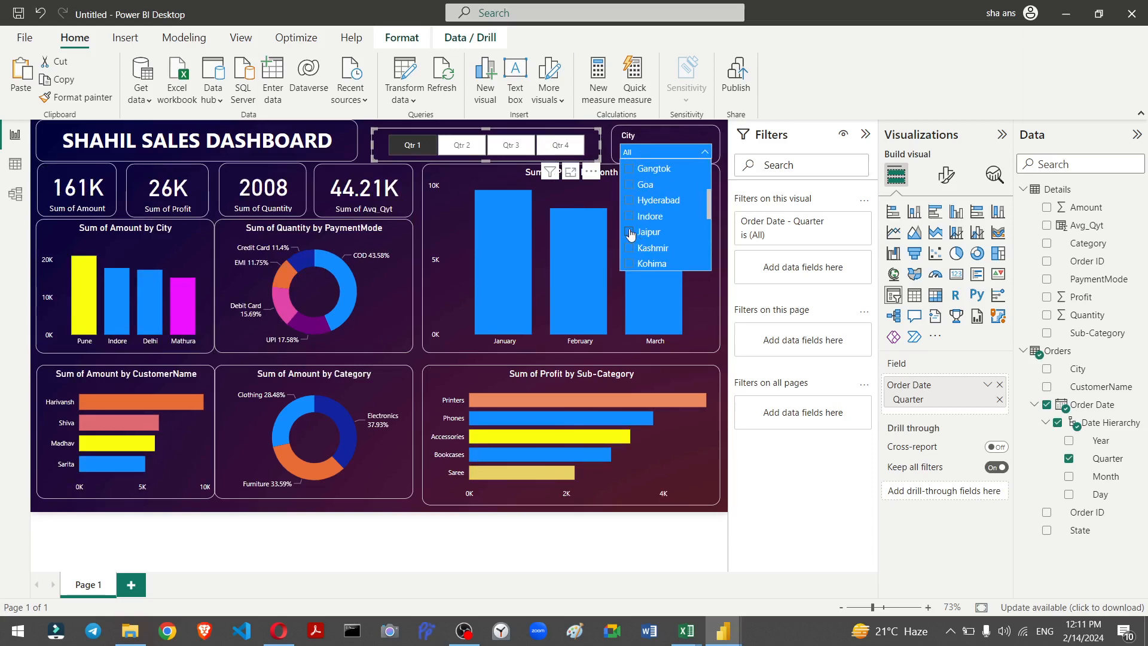
pyautogui.click(631, 234)
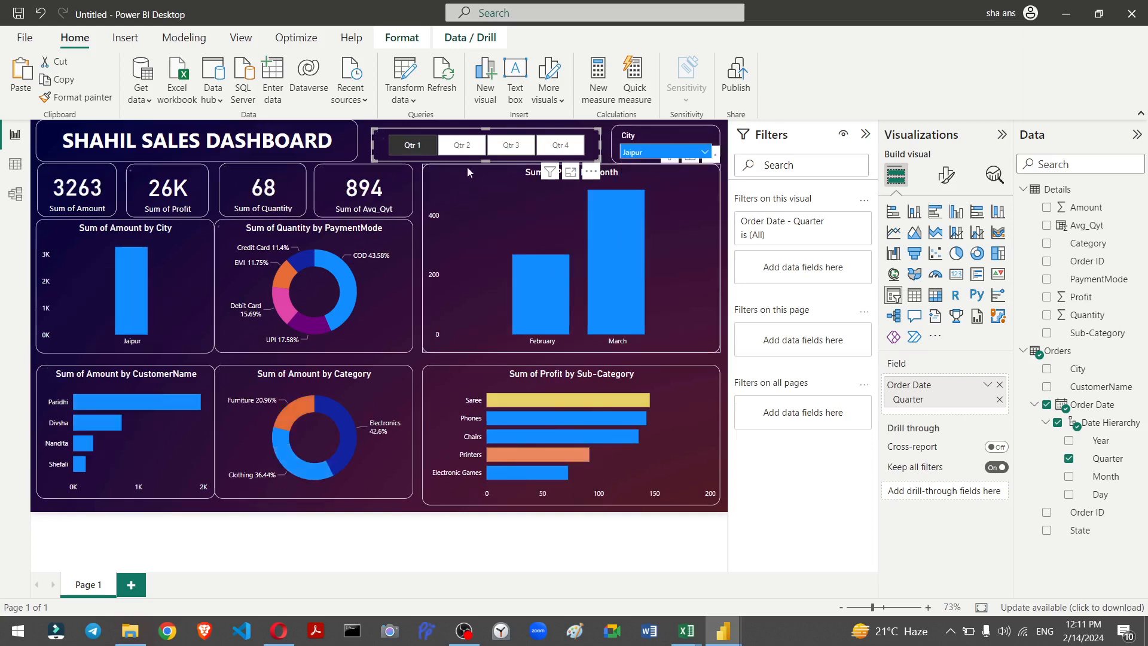
pyautogui.click(415, 147)
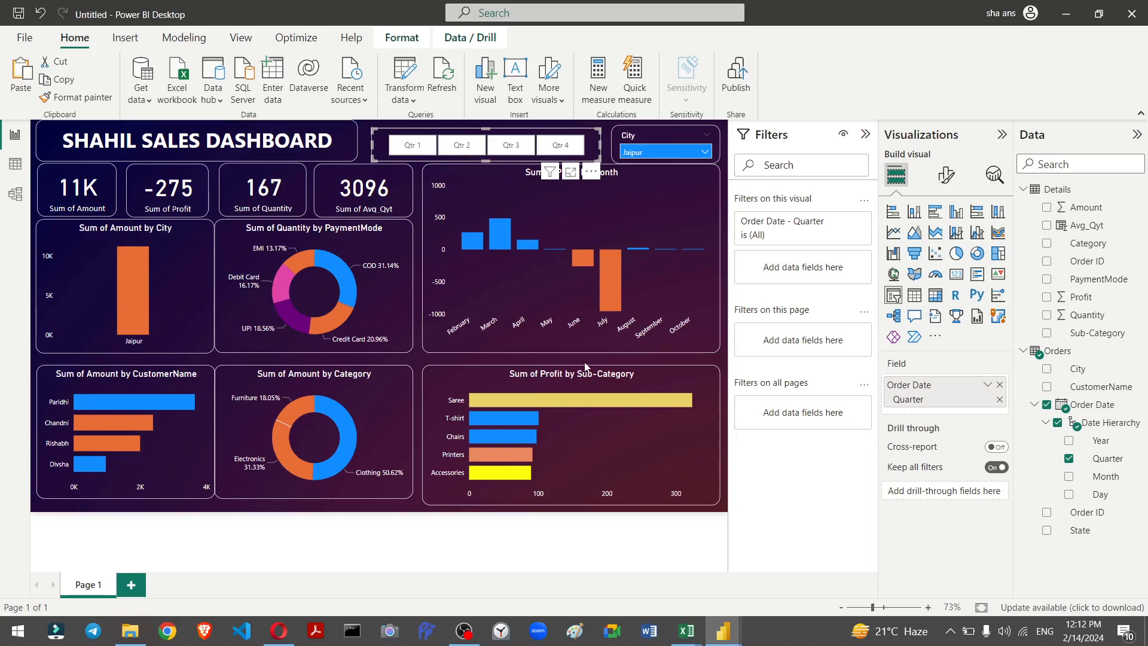
# Step: Start publishing the report and save it as Dashboard_demo when prompted to save changes
pyautogui.click(347, 553)
pyautogui.moveTo(339, 429)
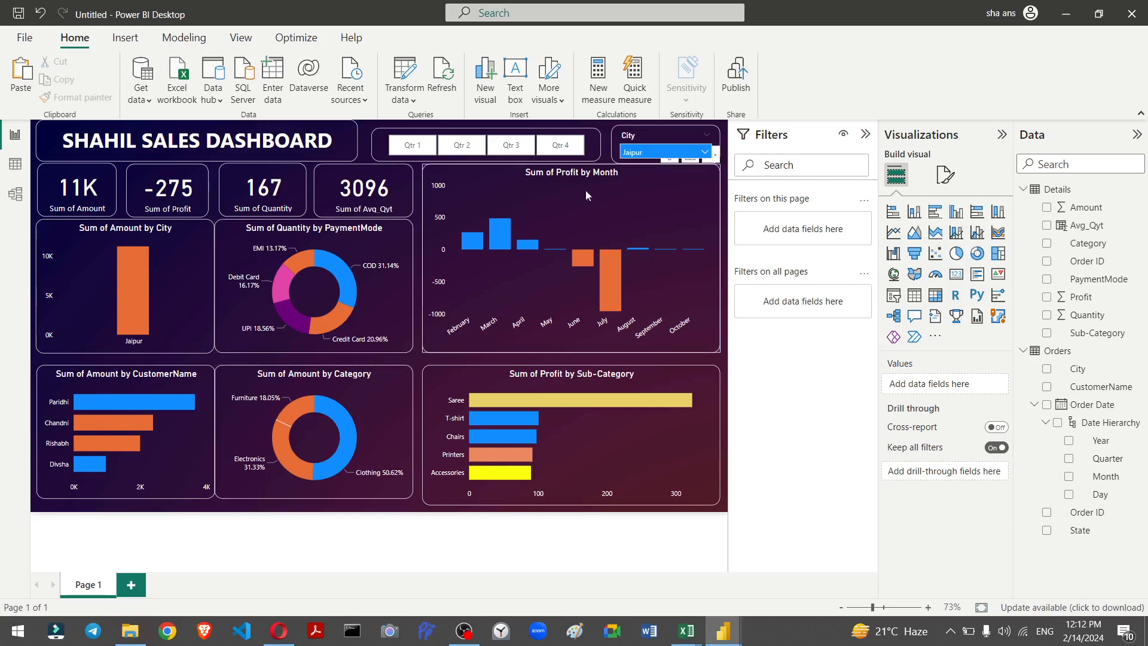
pyautogui.click(723, 89)
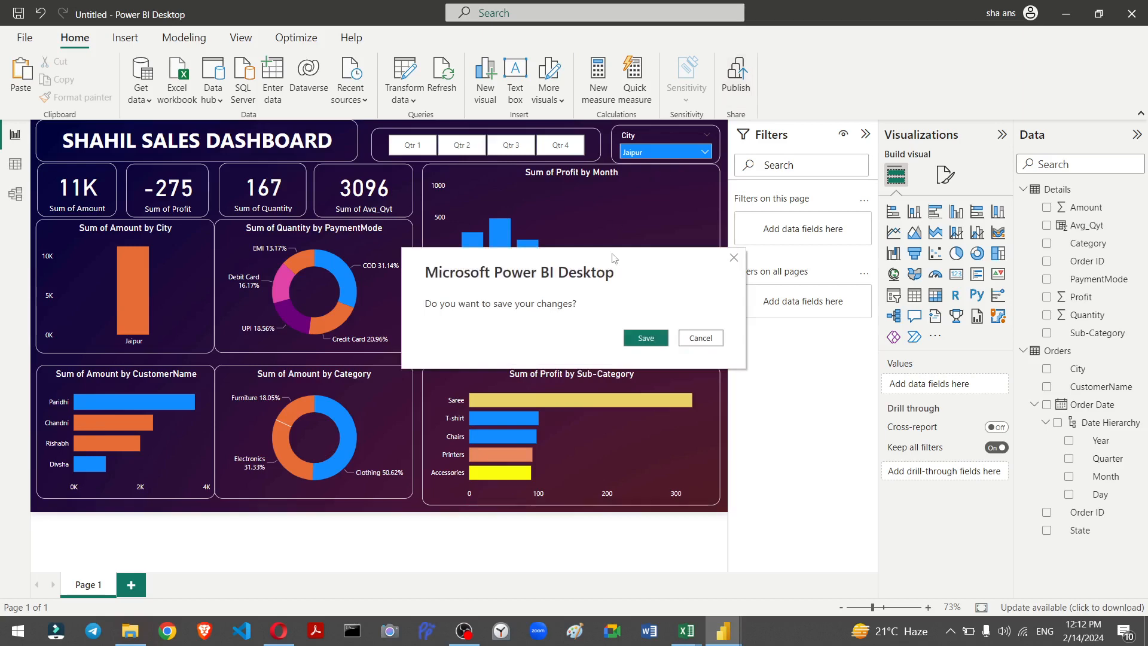
pyautogui.click(637, 340)
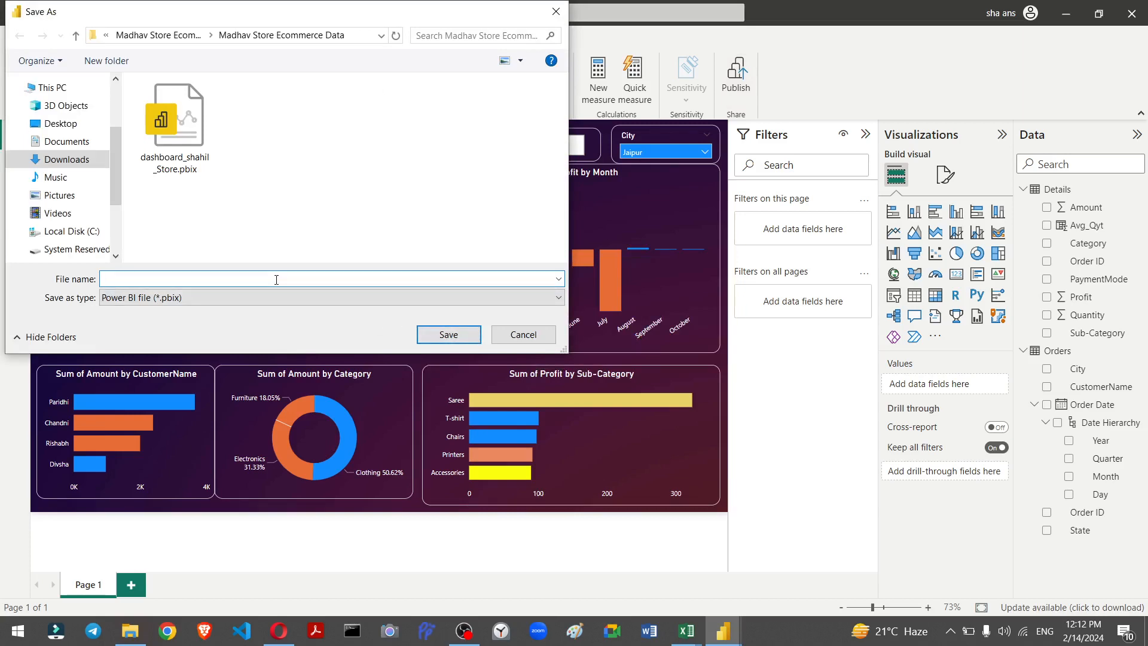
pyautogui.write('Dashbo')
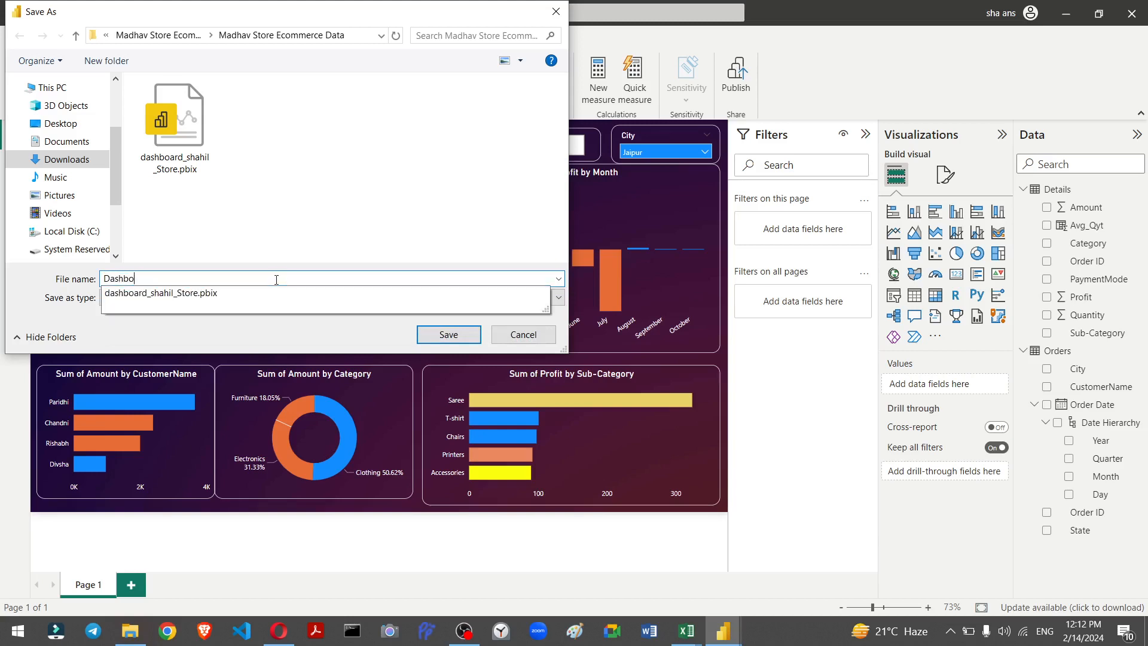
pyautogui.write('ard_demo')
pyautogui.press('Return')
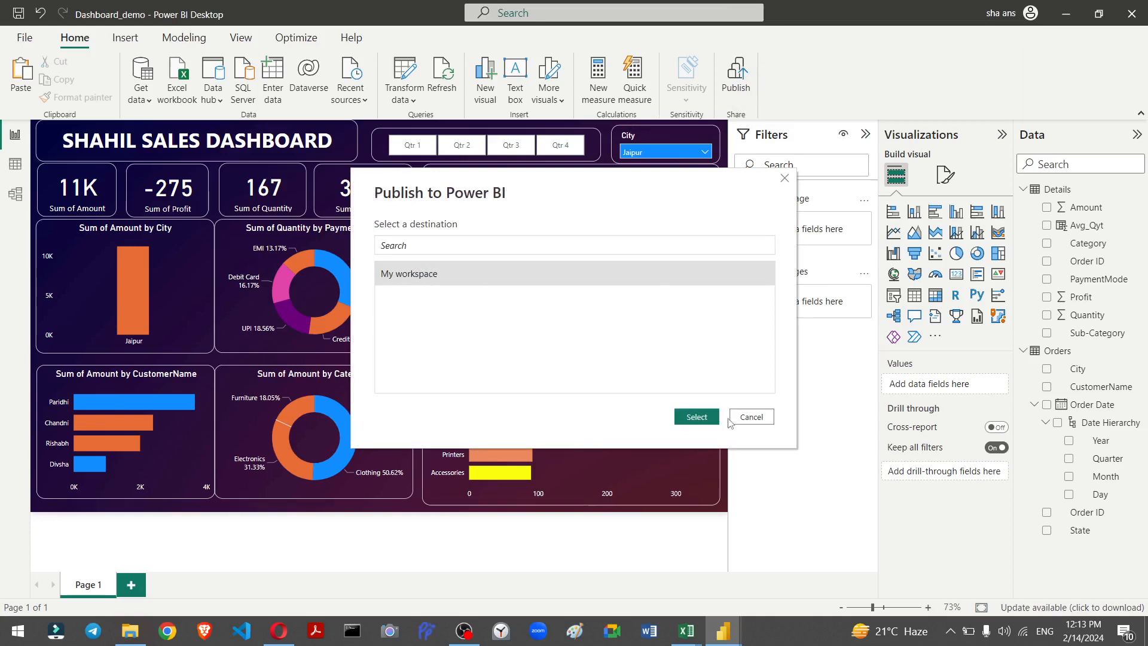
# Step: Publish the report to My workspace and open it in the Power BI service in the browser
pyautogui.click(696, 418)
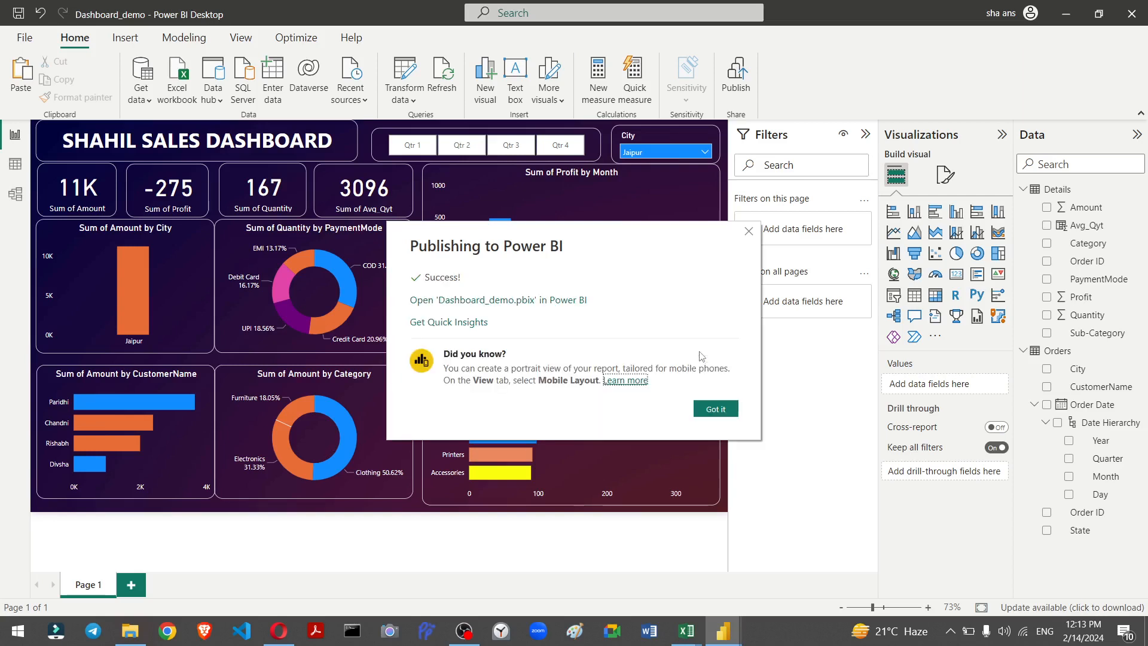
pyautogui.click(532, 300)
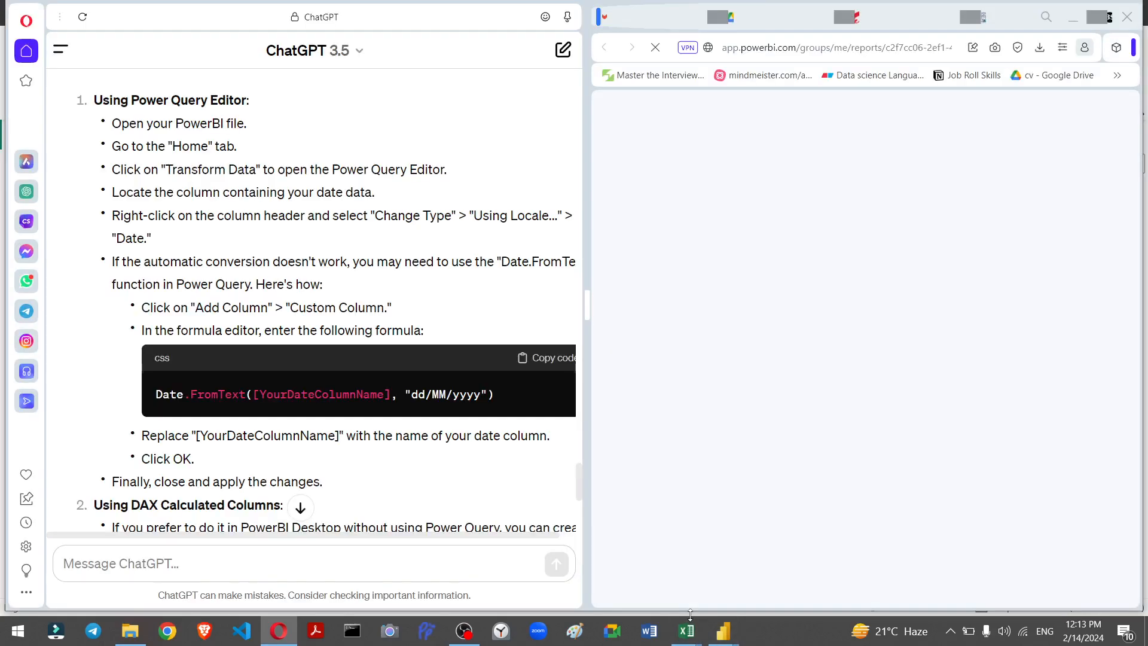
pyautogui.hotkey('alt', 'Tab')
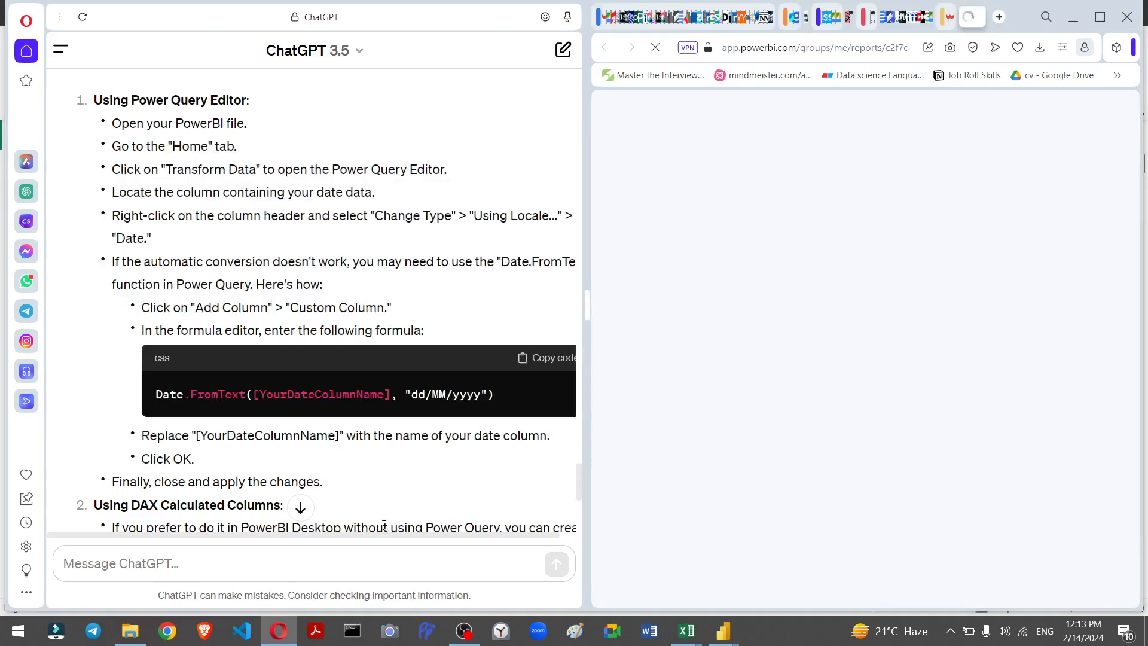
pyautogui.click(725, 411)
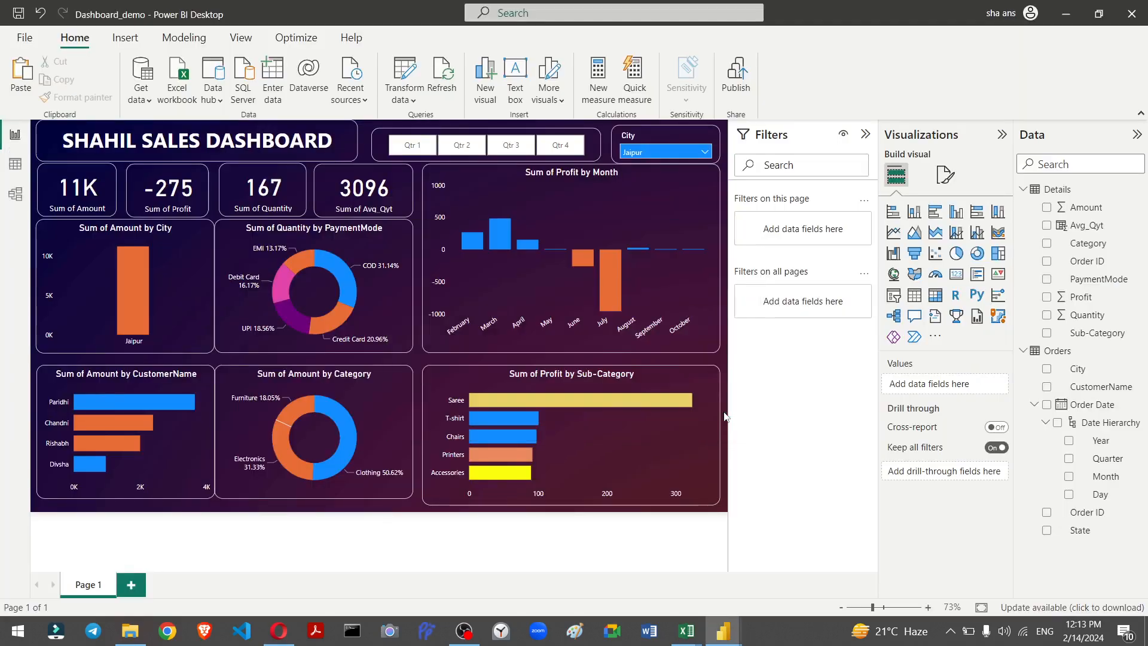
pyautogui.hotkey('alt', 'Tab')
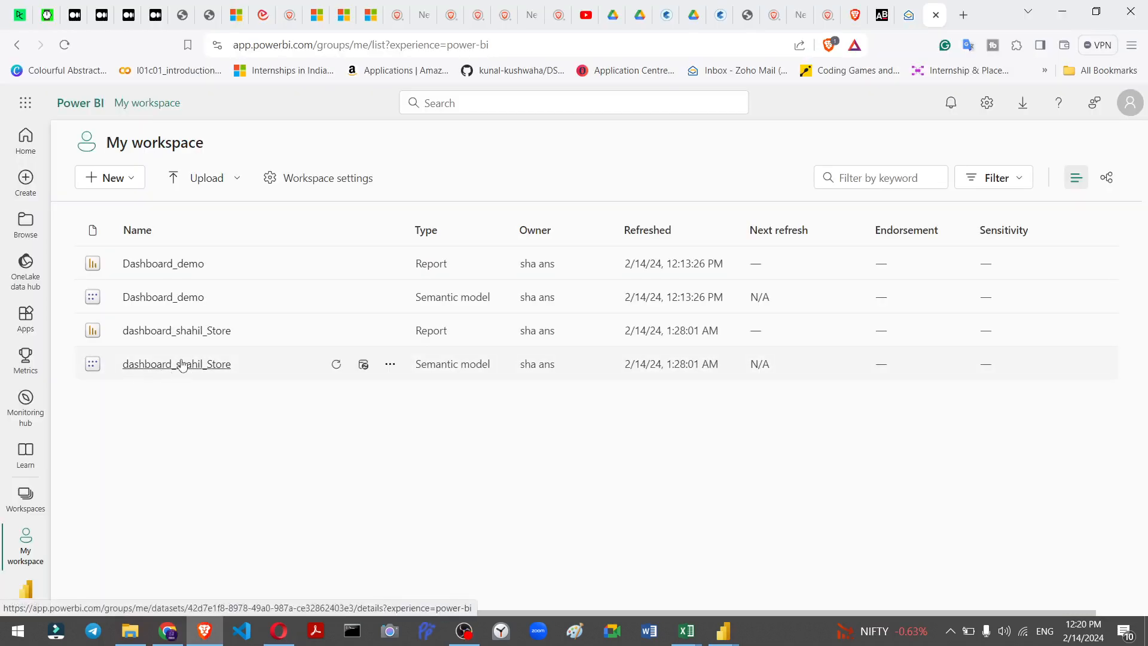
# Step: Open the Dashboard_demo report from My workspace in the browser and dismiss the keyboard shortcuts dialog
pyautogui.click(177, 366)
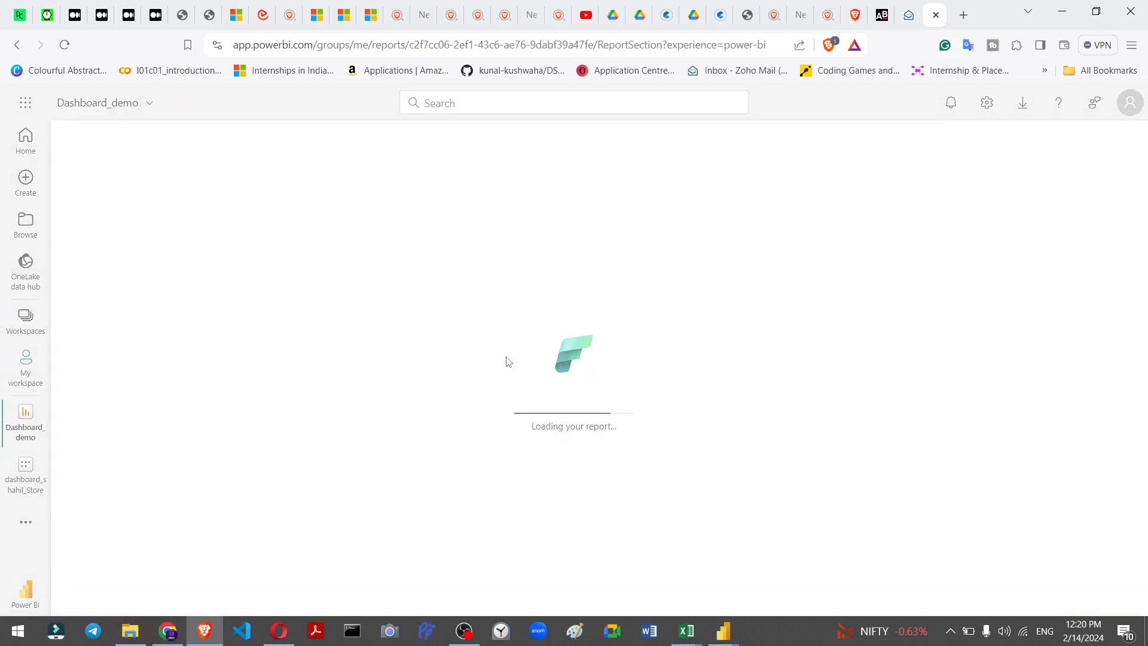
pyautogui.press('?')
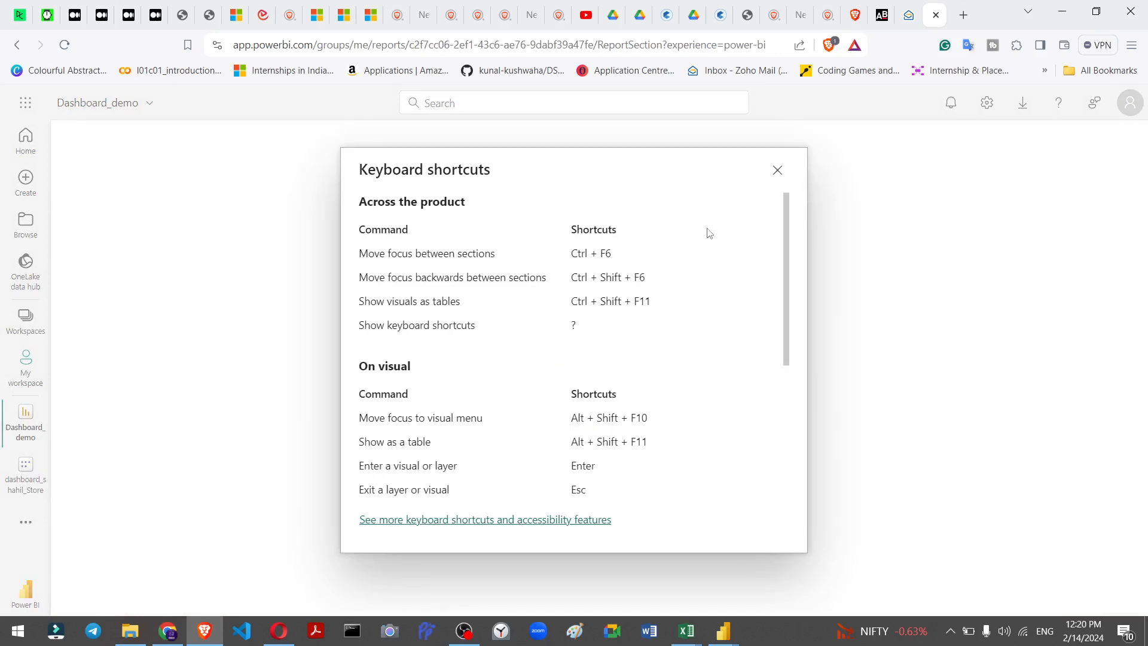
pyautogui.click(778, 172)
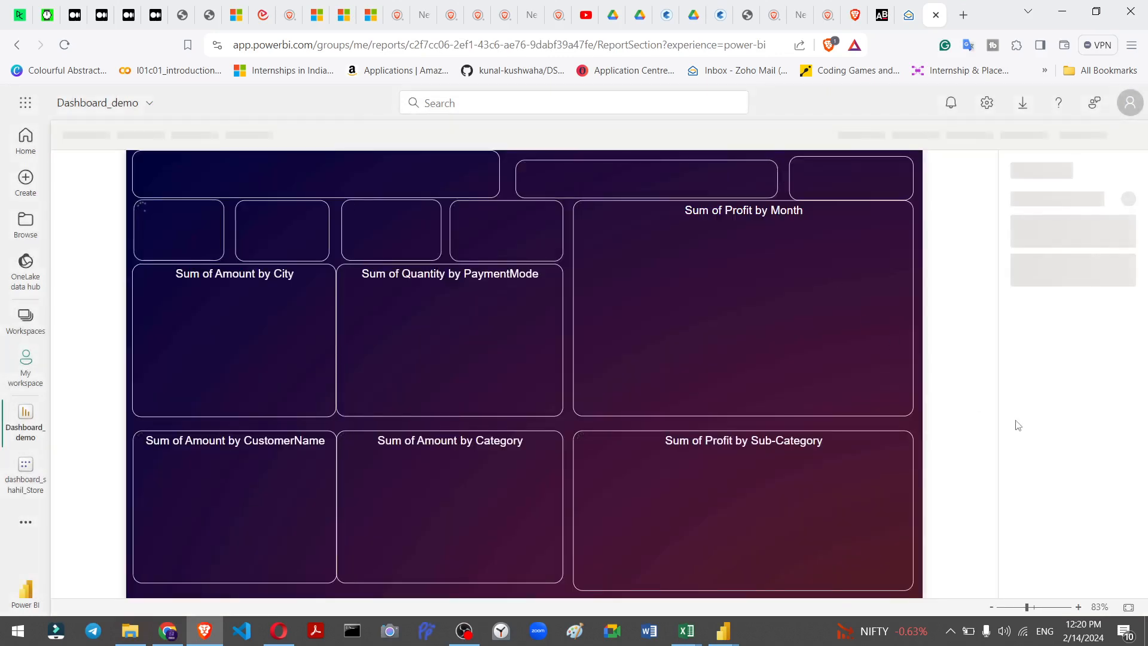